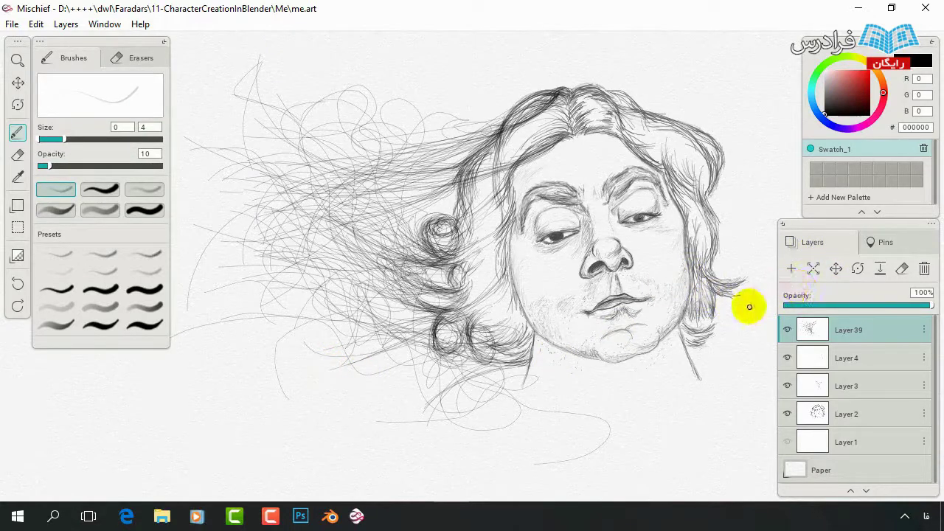
Toggle the hair scribble strokes' layer visibility on and off to compare.
{"action": "left_click", "coordinate": [787, 332]}
{"action": "left_click", "coordinate": [787, 330]}
{"action": "left_click", "coordinate": [787, 358]}
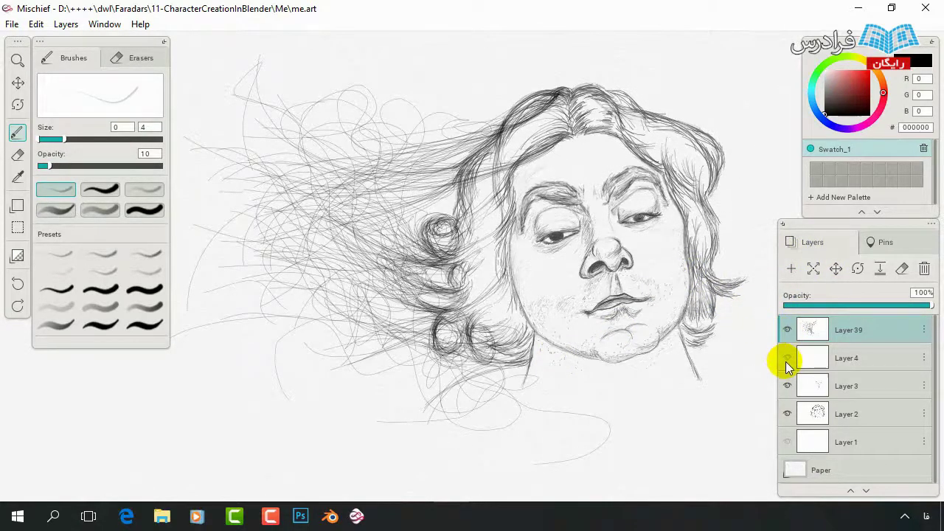
{"action": "left_click", "coordinate": [787, 358]}
{"action": "left_click", "coordinate": [787, 331]}
Hide Layers 3 and 4, then show them and the hair scribbles again.
{"action": "left_click", "coordinate": [787, 384]}
{"action": "left_click", "coordinate": [787, 359]}
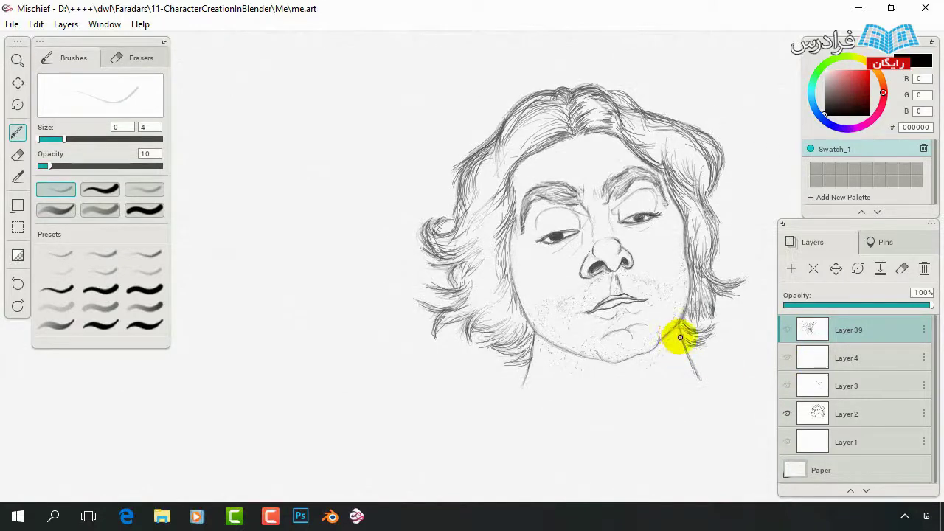
{"action": "left_click", "coordinate": [788, 387]}
{"action": "left_click", "coordinate": [787, 359]}
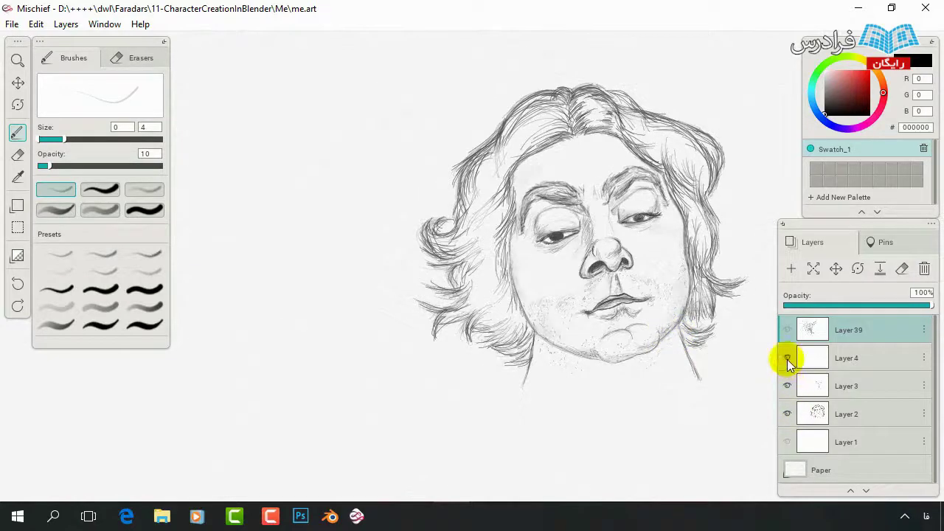
{"action": "left_click", "coordinate": [787, 330]}
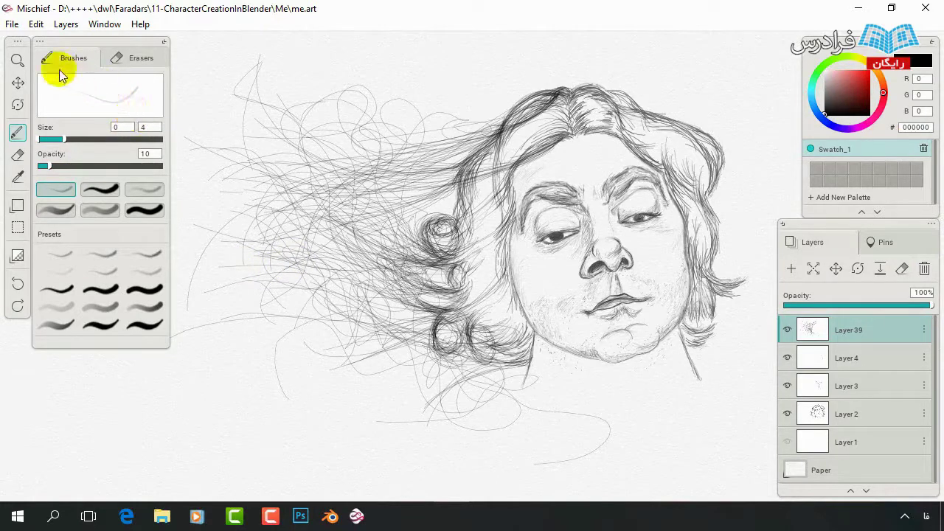
Try the eraser, then return to the pencil brush for a short stroke.
{"action": "left_click", "coordinate": [135, 58]}
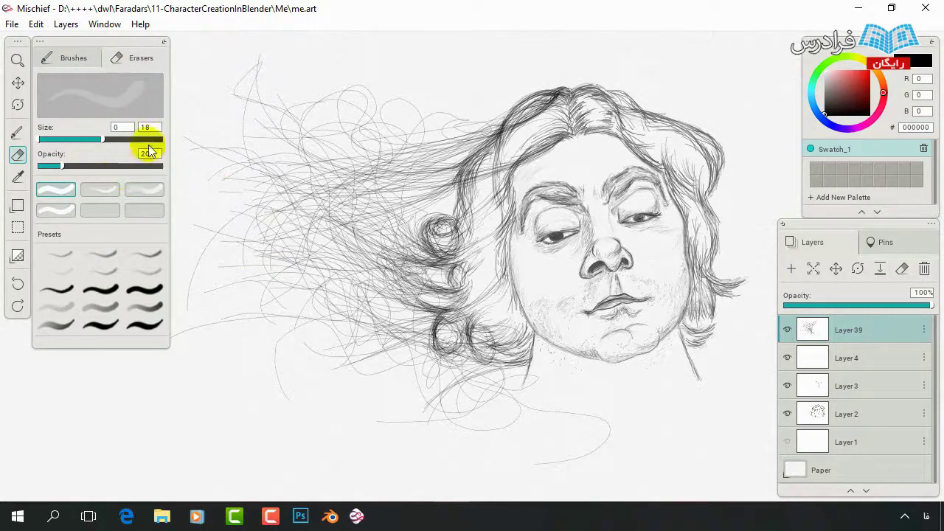
{"action": "left_click", "coordinate": [91, 64]}
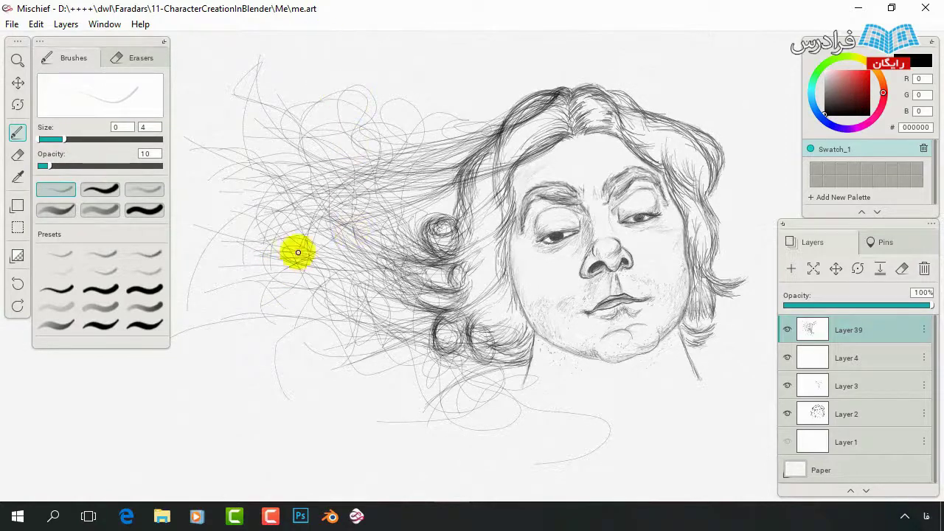
{"action": "left_click_drag", "start_coordinate": [293, 255], "coordinate": [310, 267]}
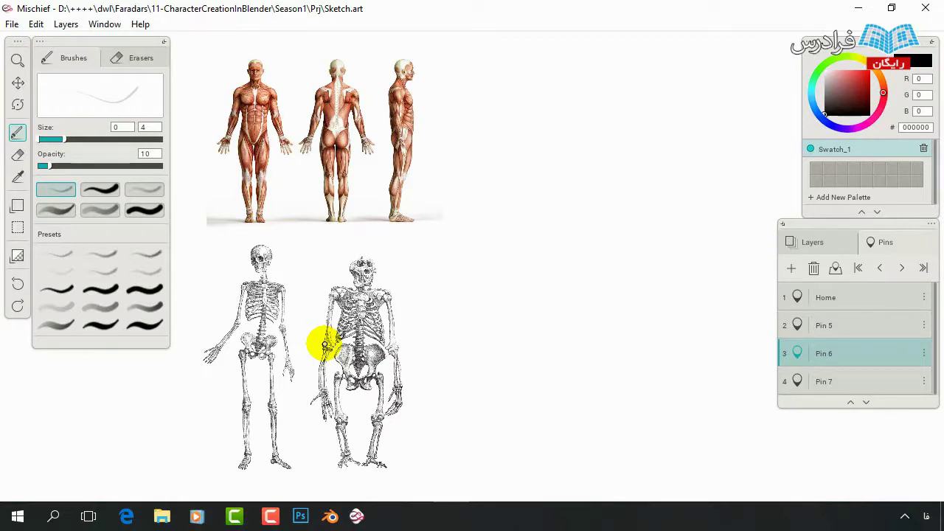
Jump to the next pinned reference view, zoom in on it, then zoom back out.
{"action": "key", "text": "Right"}
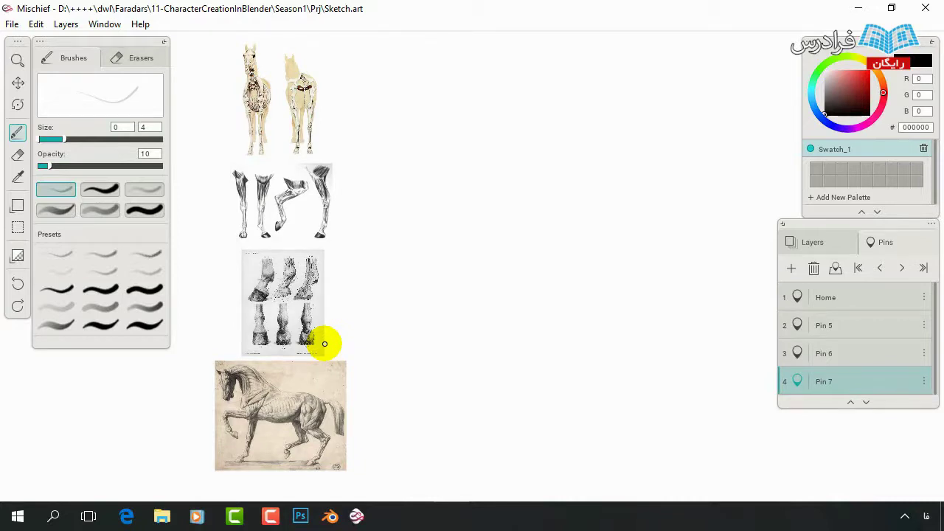
{"action": "key", "text": "z"}
{"action": "left_click_drag", "start_coordinate": [318, 417], "coordinate": [386, 445]}
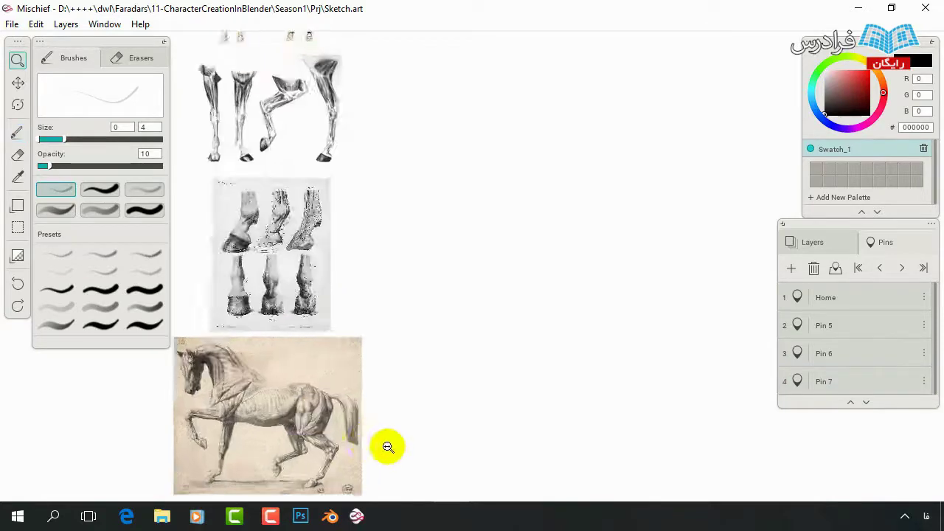
{"action": "scroll", "coordinate": [317, 434], "scroll_direction": "down", "scroll_amount": 3}
{"action": "key", "text": "z"}
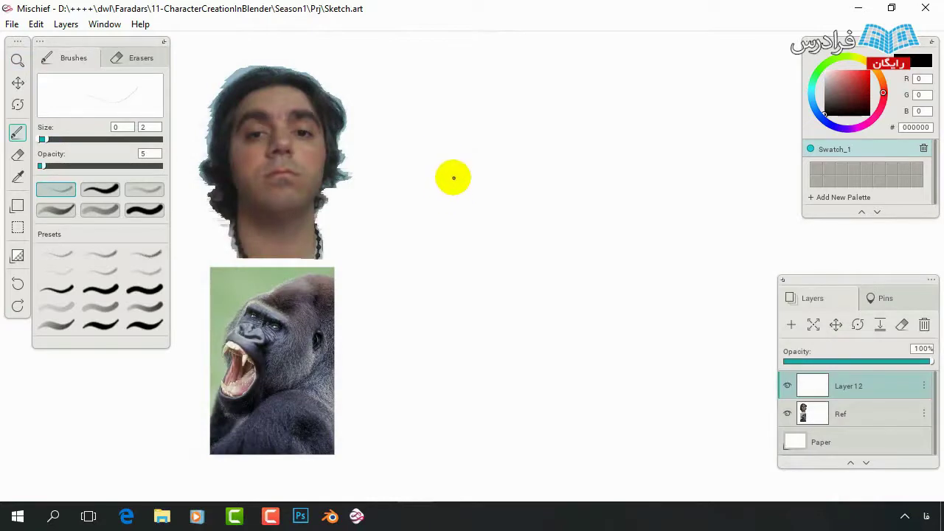
Sketch the head oval and jaw beside the photo with vertical and horizontal guide lines.
{"action": "left_click_drag", "start_coordinate": [435, 188], "coordinate": [516, 91]}
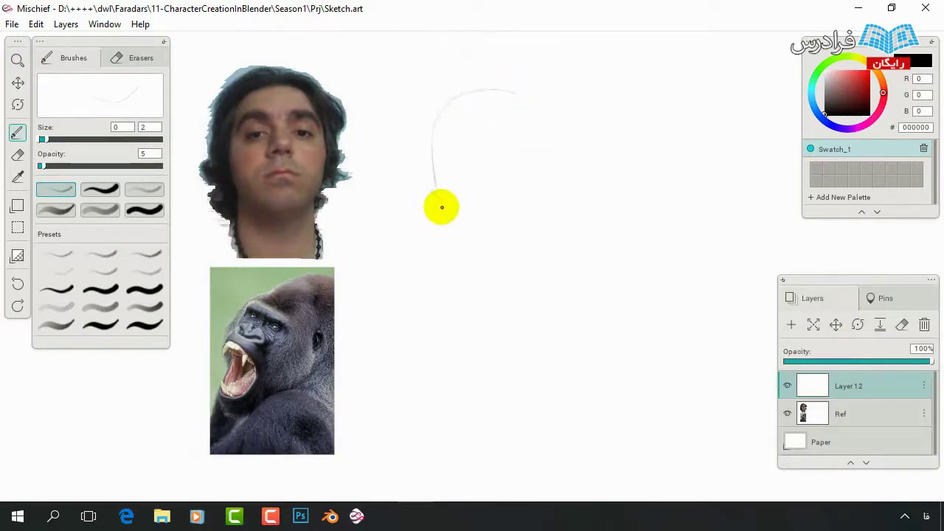
{"action": "mouse_move", "coordinate": [435, 188]}
{"action": "left_mouse_down"}
{"action": "mouse_move", "coordinate": [513, 224]}
{"action": "mouse_move", "coordinate": [536, 211]}
{"action": "mouse_move", "coordinate": [528, 108]}
{"action": "mouse_move", "coordinate": [526, 170]}
{"action": "mouse_move", "coordinate": [502, 239]}
{"action": "mouse_move", "coordinate": [451, 213]}
{"action": "mouse_move", "coordinate": [431, 168]}
{"action": "mouse_move", "coordinate": [448, 99]}
{"action": "mouse_move", "coordinate": [524, 108]}
{"action": "mouse_move", "coordinate": [539, 135]}
{"action": "mouse_move", "coordinate": [515, 232]}
{"action": "mouse_move", "coordinate": [445, 173]}
{"action": "mouse_move", "coordinate": [459, 217]}
{"action": "mouse_move", "coordinate": [439, 173]}
{"action": "mouse_move", "coordinate": [442, 143]}
{"action": "left_mouse_up"}
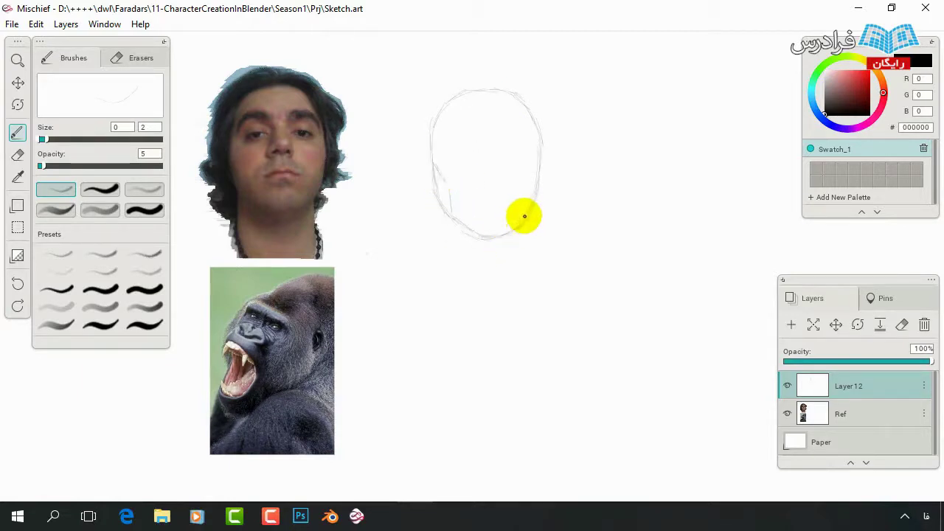
{"action": "left_click_drag", "start_coordinate": [521, 221], "coordinate": [535, 172]}
{"action": "left_click_drag", "start_coordinate": [540, 161], "coordinate": [506, 233]}
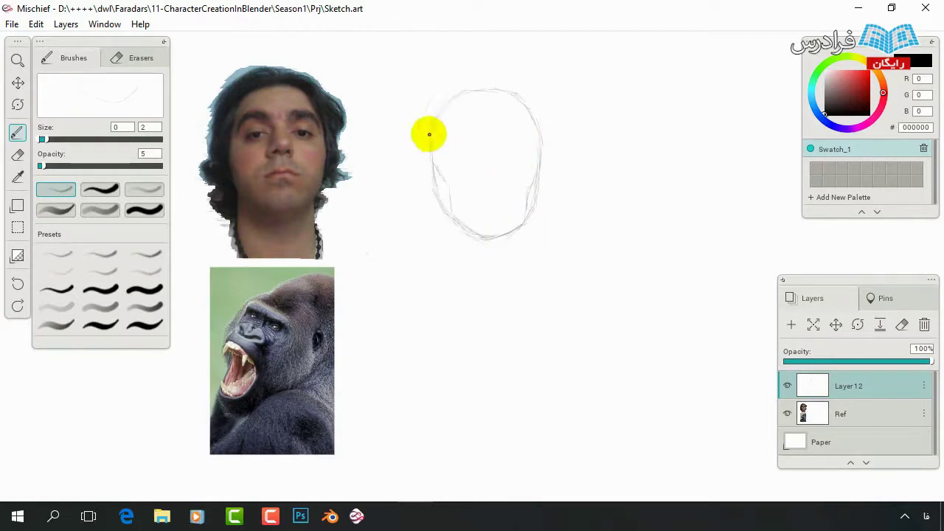
{"action": "left_click_drag", "start_coordinate": [484, 62], "coordinate": [492, 238]}
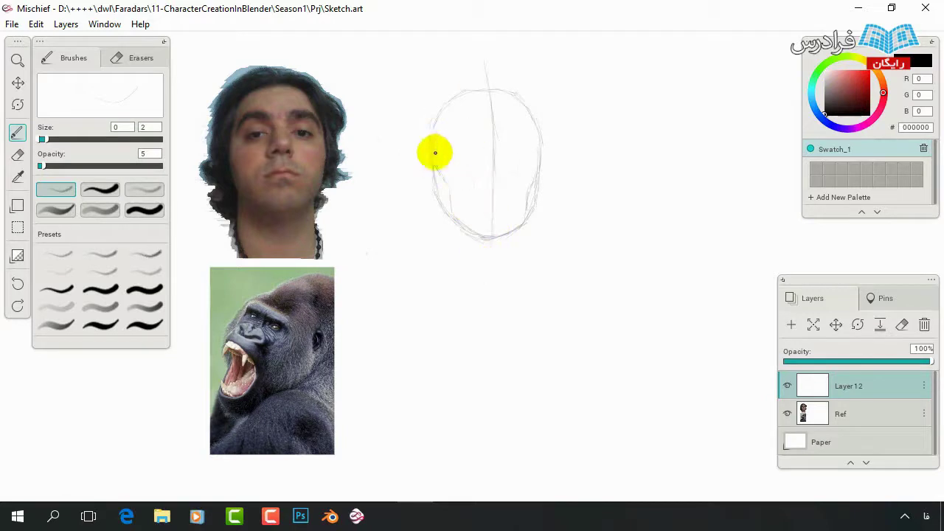
{"action": "left_click_drag", "start_coordinate": [435, 153], "coordinate": [561, 152]}
{"action": "mouse_move", "coordinate": [438, 152]}
{"action": "left_mouse_down"}
{"action": "mouse_move", "coordinate": [463, 149]}
{"action": "mouse_move", "coordinate": [415, 153]}
{"action": "left_mouse_up"}
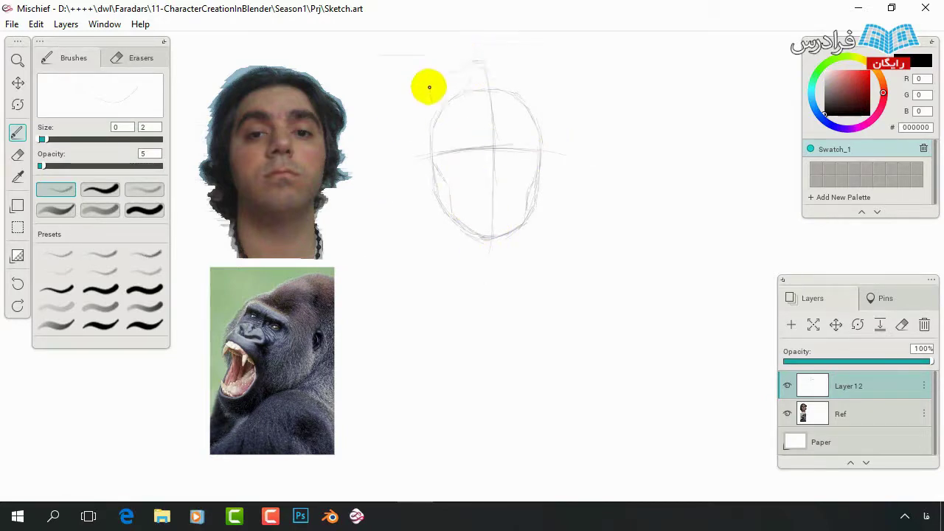
Add the skull back, neck and upper-right hair, erase a stray stroke, and add Layer 15.
{"action": "left_click_drag", "start_coordinate": [477, 63], "coordinate": [403, 106]}
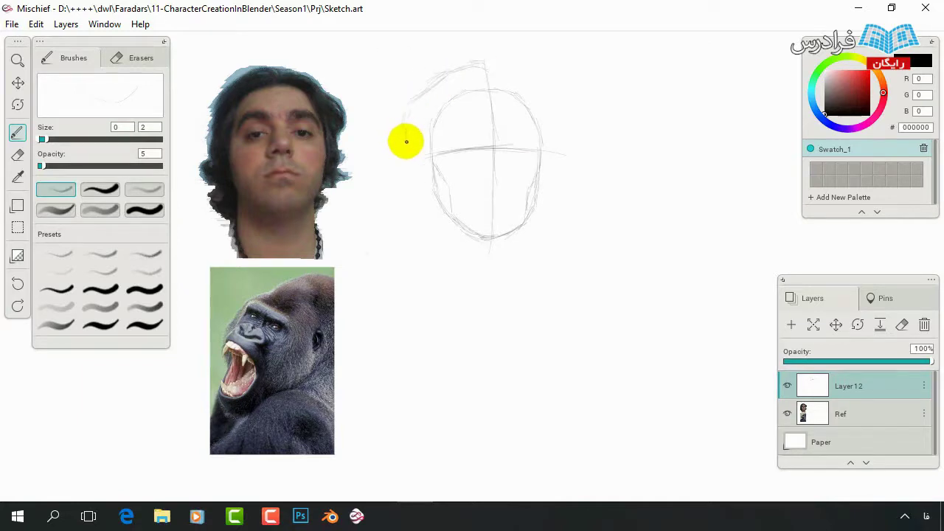
{"action": "left_click_drag", "start_coordinate": [406, 141], "coordinate": [404, 157]}
{"action": "left_click_drag", "start_coordinate": [438, 205], "coordinate": [422, 276]}
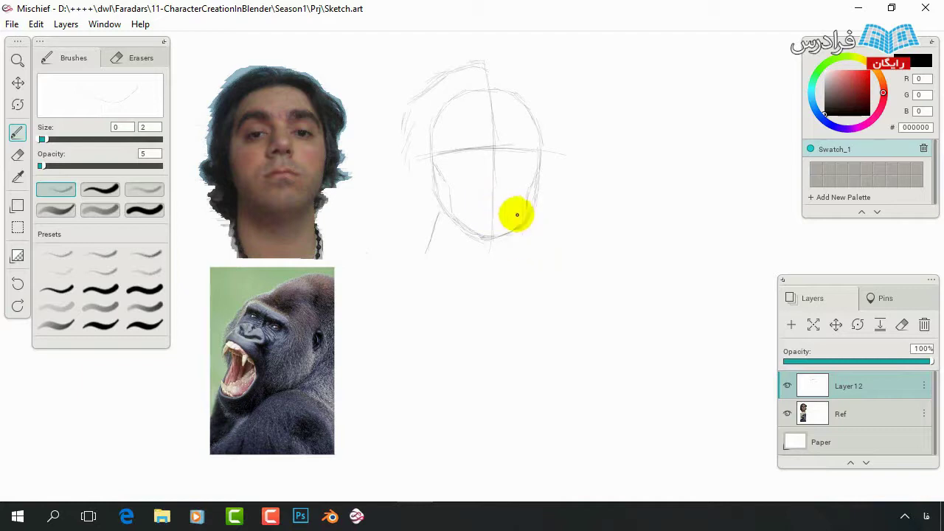
{"action": "key", "text": "e"}
{"action": "left_click_drag", "start_coordinate": [435, 217], "coordinate": [436, 253]}
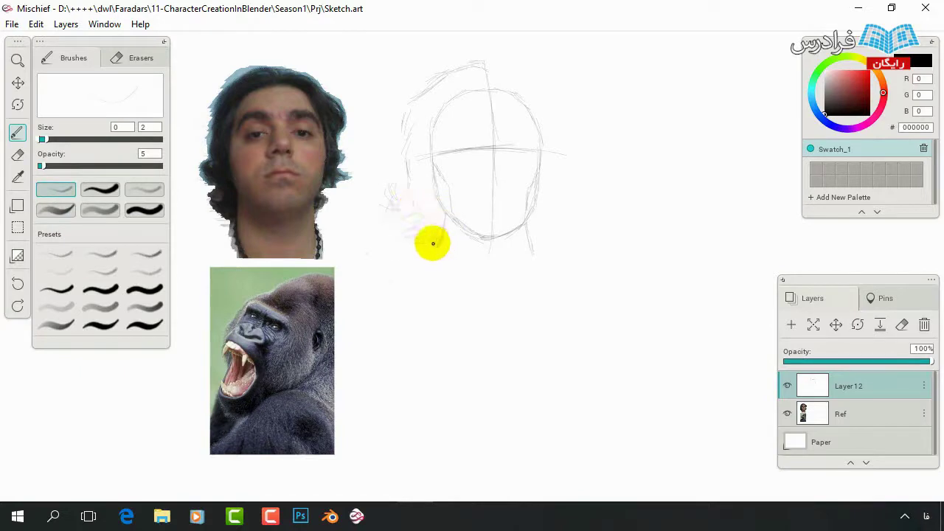
{"action": "mouse_move", "coordinate": [506, 72]}
{"action": "left_mouse_down"}
{"action": "mouse_move", "coordinate": [571, 118]}
{"action": "mouse_move", "coordinate": [559, 181]}
{"action": "left_mouse_up"}
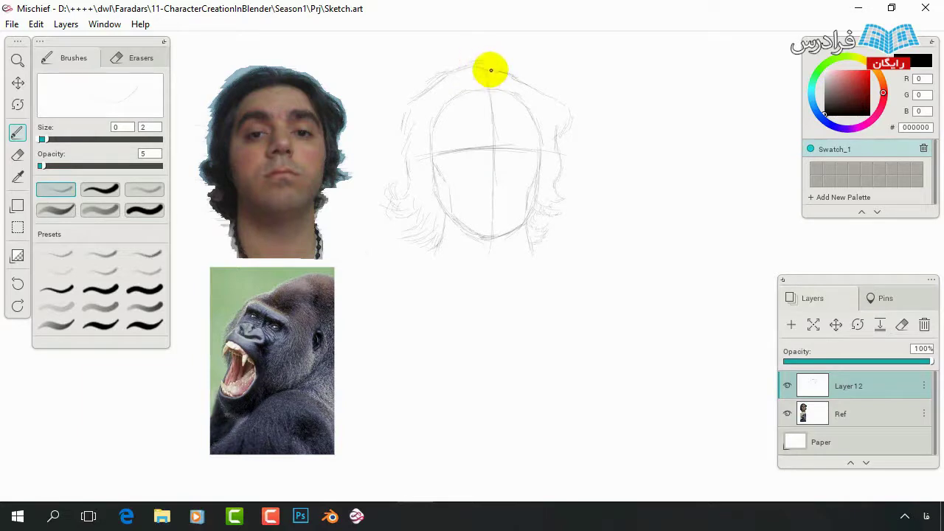
{"action": "left_click", "coordinate": [792, 324]}
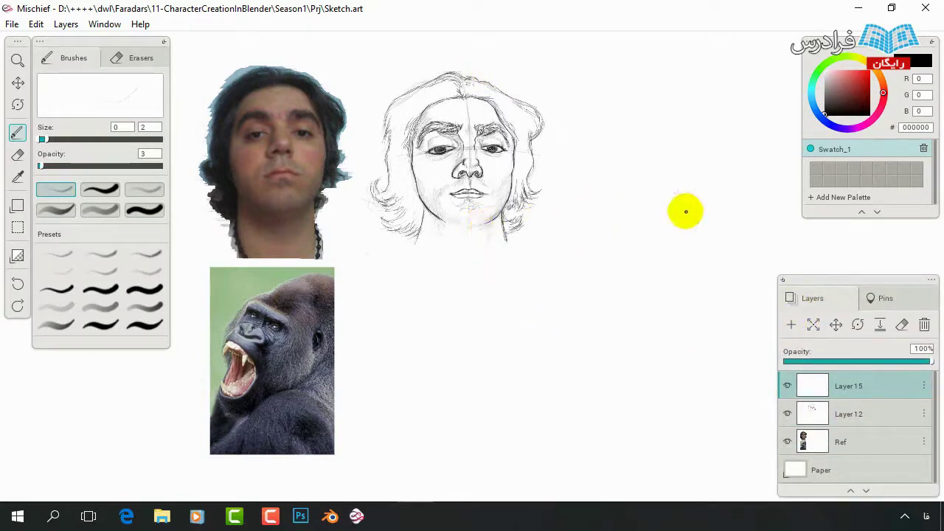
Pan to open space and draw a second head oval with neck lines.
{"action": "key", "text": "space"}
{"action": "mouse_move", "coordinate": [609, 211]}
{"action": "left_mouse_down"}
{"action": "mouse_move", "coordinate": [475, 213]}
{"action": "mouse_move", "coordinate": [479, 241]}
{"action": "left_mouse_up"}
{"action": "mouse_move", "coordinate": [444, 208]}
{"action": "left_mouse_down"}
{"action": "mouse_move", "coordinate": [436, 162]}
{"action": "mouse_move", "coordinate": [453, 116]}
{"action": "left_mouse_up"}
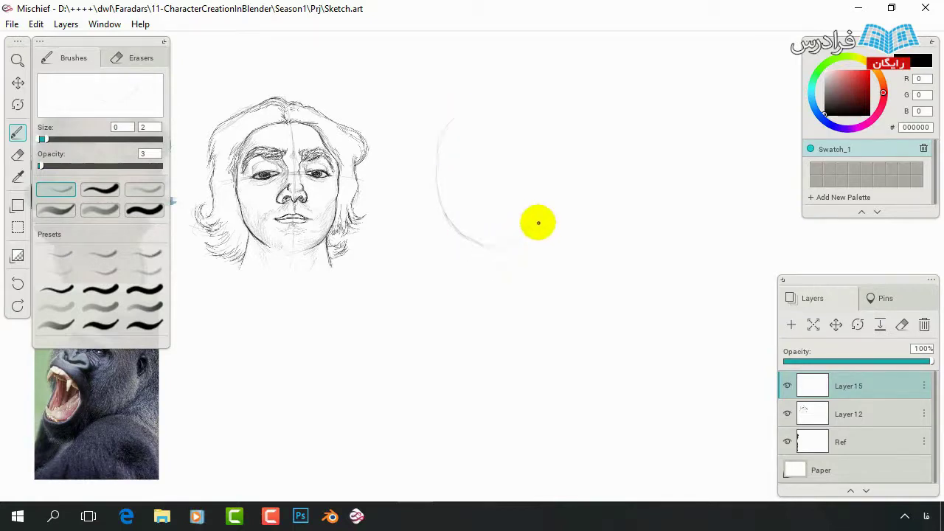
{"action": "left_click_drag", "start_coordinate": [543, 206], "coordinate": [536, 128]}
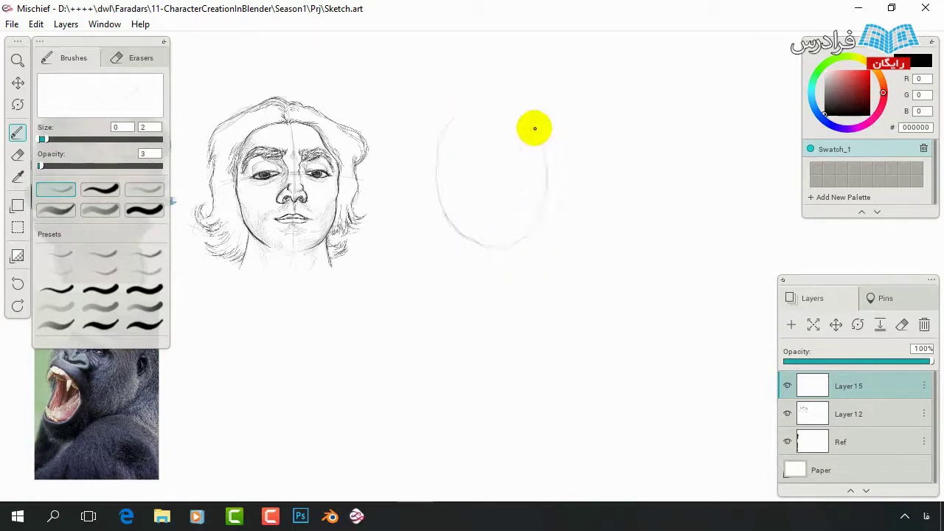
{"action": "left_click_drag", "start_coordinate": [449, 123], "coordinate": [516, 114]}
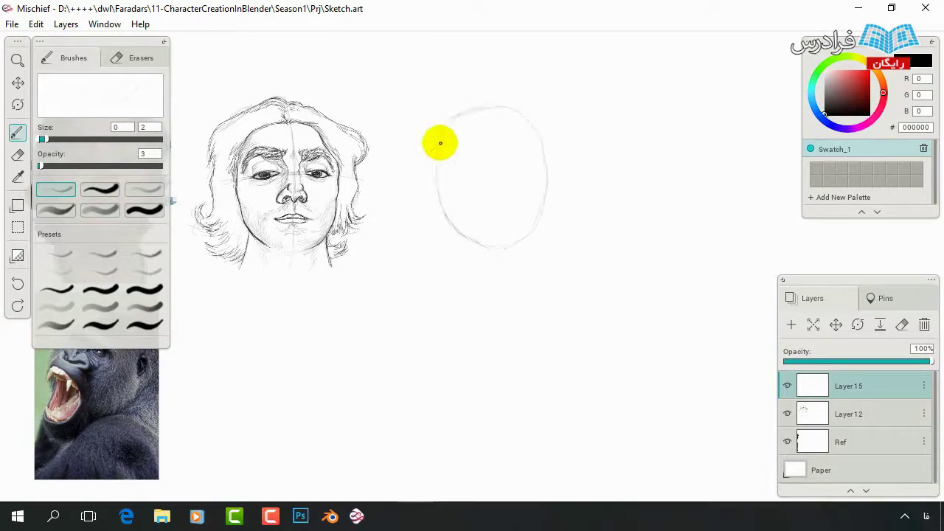
{"action": "left_click_drag", "start_coordinate": [449, 227], "coordinate": [444, 258]}
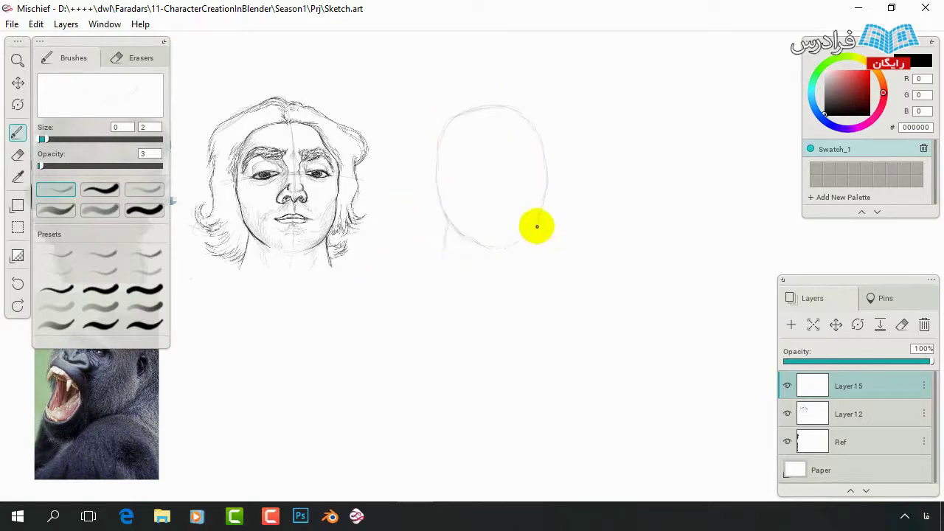
{"action": "left_click_drag", "start_coordinate": [540, 241], "coordinate": [541, 257]}
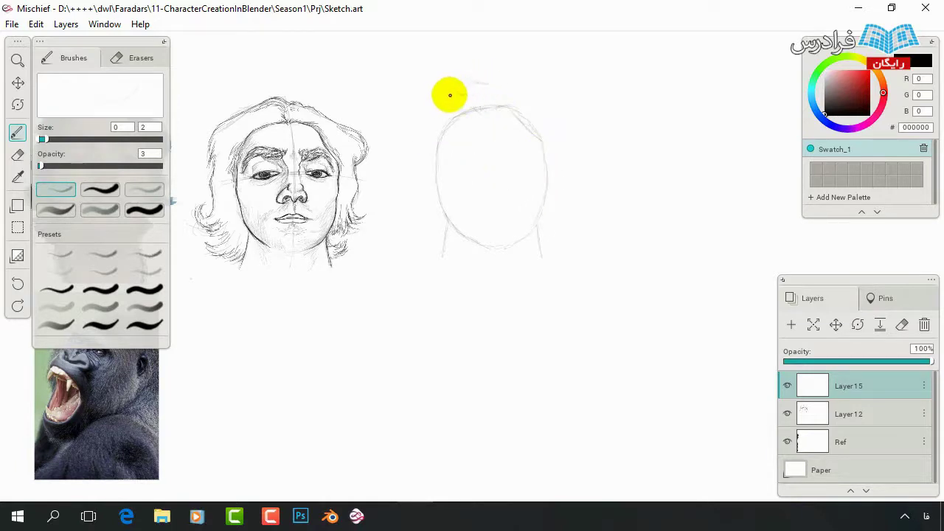
Outline the hair around the second head and add centre and horizontal guide lines.
{"action": "left_click_drag", "start_coordinate": [439, 100], "coordinate": [425, 112]}
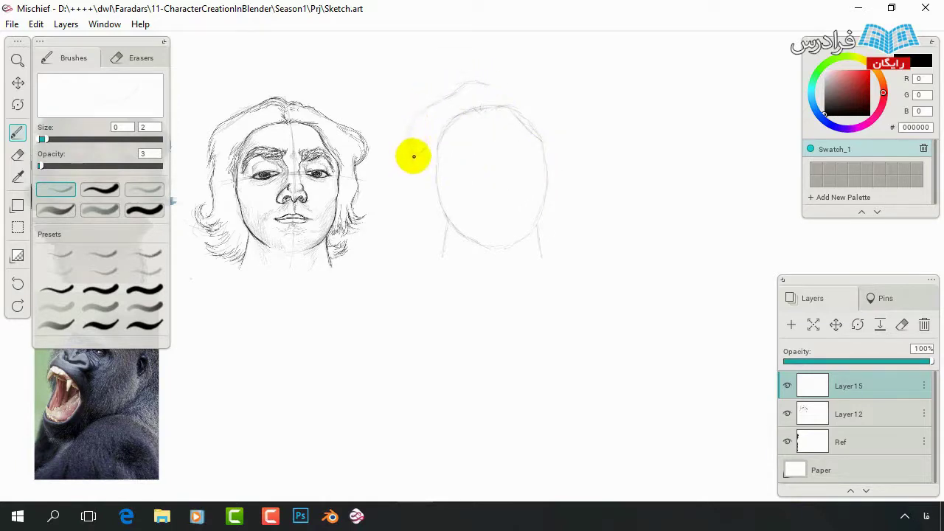
{"action": "left_click_drag", "start_coordinate": [413, 156], "coordinate": [432, 249]}
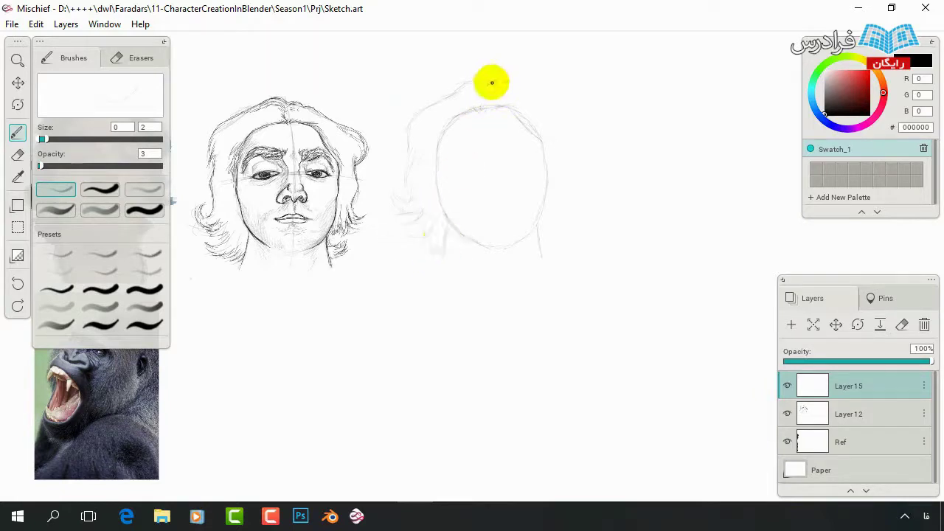
{"action": "left_click_drag", "start_coordinate": [513, 83], "coordinate": [565, 115]}
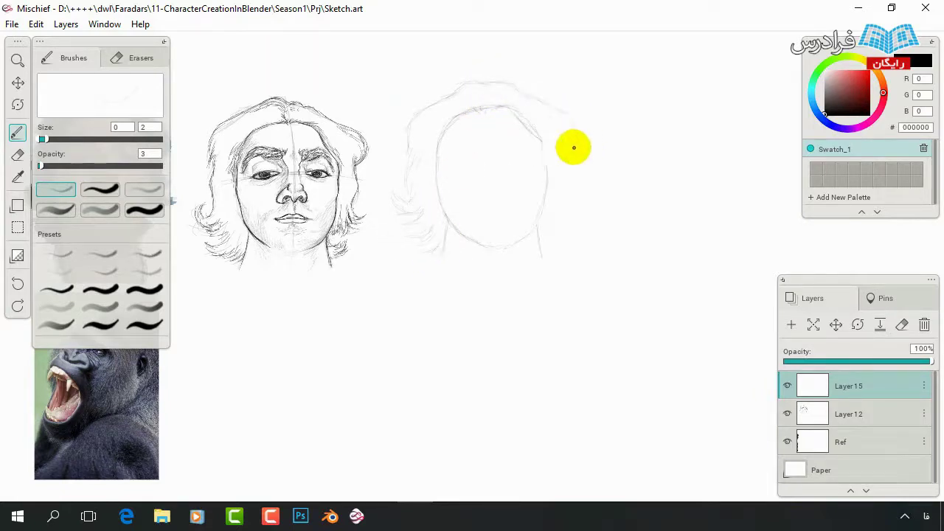
{"action": "left_click_drag", "start_coordinate": [569, 184], "coordinate": [554, 221]}
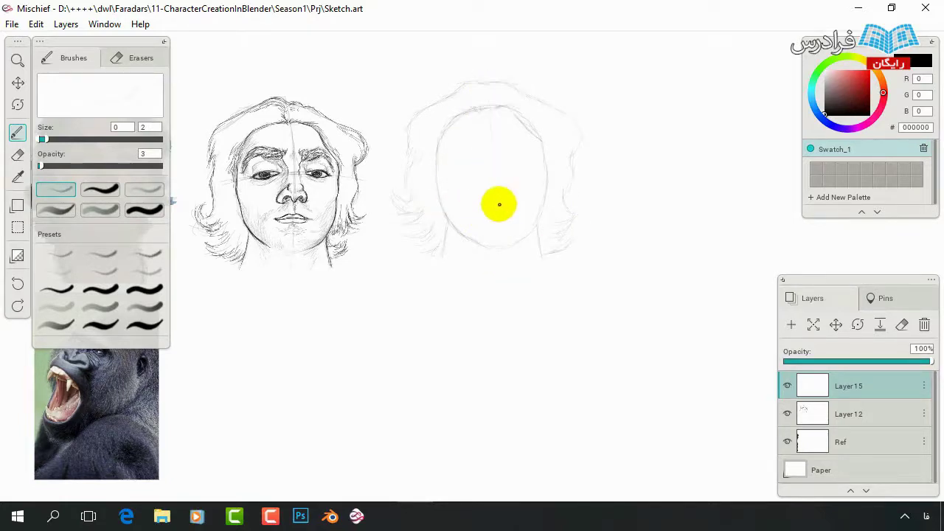
{"action": "left_click_drag", "start_coordinate": [497, 202], "coordinate": [501, 287]}
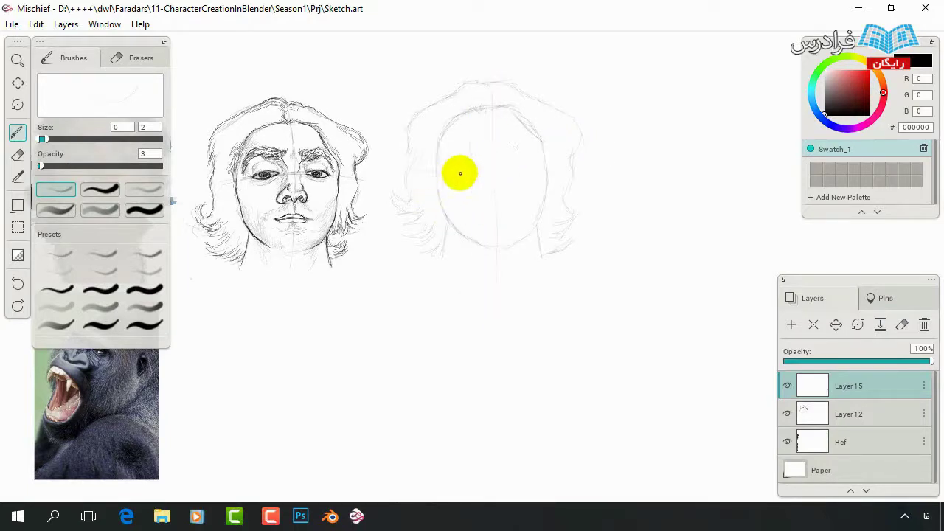
{"action": "left_click_drag", "start_coordinate": [411, 170], "coordinate": [599, 170]}
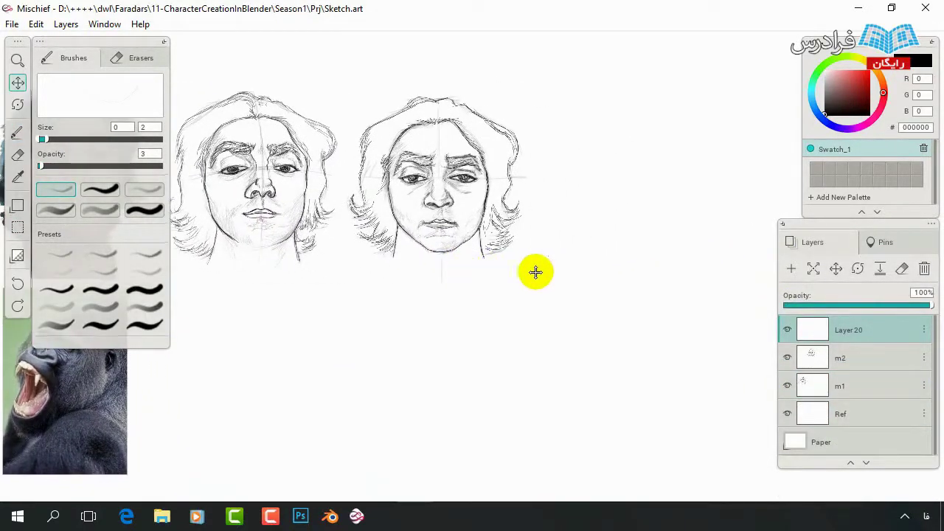
Pencil a construction circle with a jaw and ear loop for a new profile head.
{"action": "key", "text": "b"}
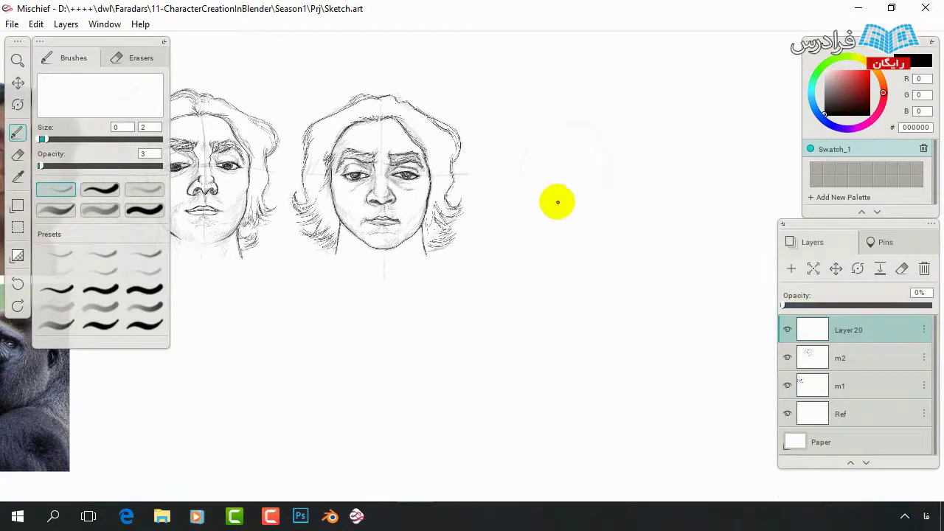
{"action": "mouse_move", "coordinate": [601, 192]}
{"action": "left_mouse_down"}
{"action": "mouse_move", "coordinate": [533, 187]}
{"action": "mouse_move", "coordinate": [596, 197]}
{"action": "mouse_move", "coordinate": [555, 187]}
{"action": "mouse_move", "coordinate": [559, 177]}
{"action": "mouse_move", "coordinate": [571, 213]}
{"action": "left_mouse_up"}
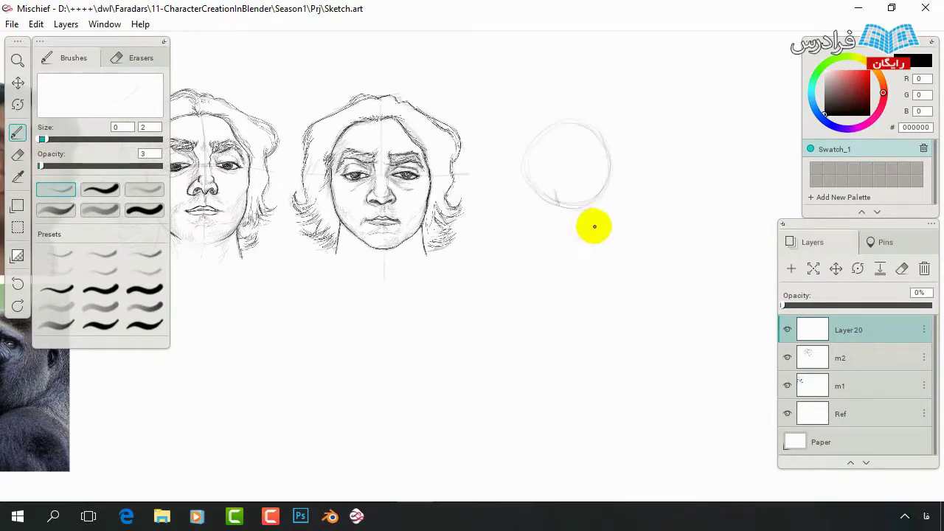
{"action": "mouse_move", "coordinate": [614, 170]}
{"action": "left_mouse_down"}
{"action": "mouse_move", "coordinate": [607, 198]}
{"action": "mouse_move", "coordinate": [578, 221]}
{"action": "mouse_move", "coordinate": [555, 198]}
{"action": "left_mouse_up"}
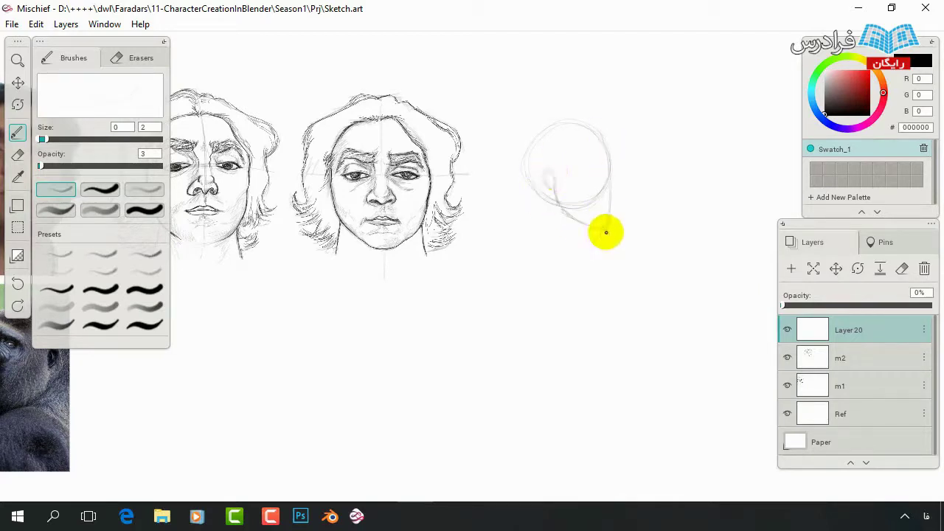
{"action": "left_click_drag", "start_coordinate": [549, 172], "coordinate": [568, 219]}
Add Layer 21, shift the construction circle, and fade Layer 20 to 50% opacity.
{"action": "left_click", "coordinate": [791, 268]}
{"action": "left_click", "coordinate": [812, 358]}
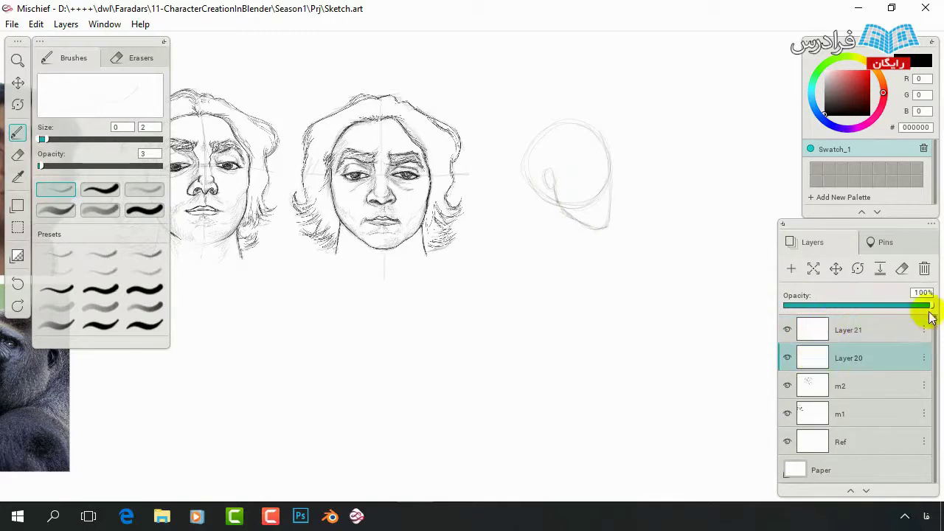
{"action": "left_click", "coordinate": [813, 269]}
{"action": "left_click", "coordinate": [836, 270]}
{"action": "left_click_drag", "start_coordinate": [650, 224], "coordinate": [691, 243]}
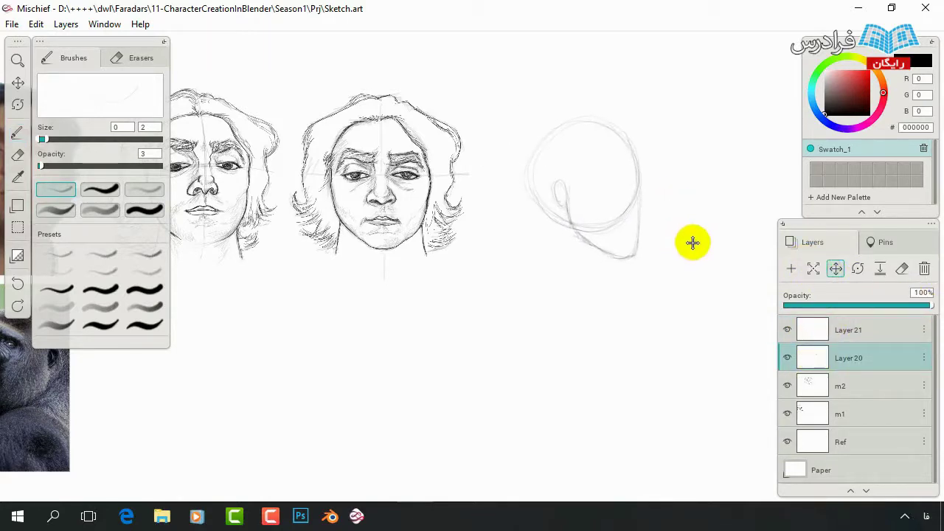
{"action": "left_click", "coordinate": [820, 330]}
{"action": "left_click", "coordinate": [852, 357]}
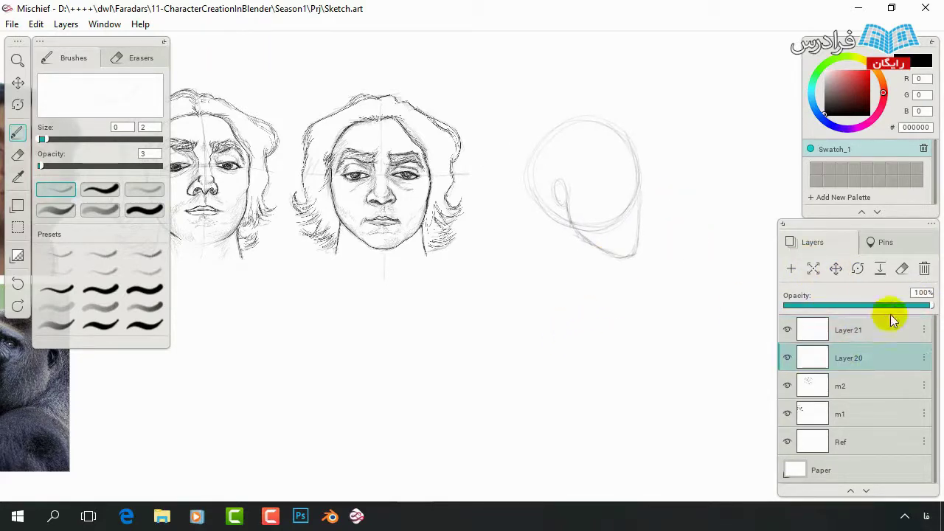
{"action": "left_click_drag", "start_coordinate": [931, 304], "coordinate": [857, 306]}
{"action": "left_click", "coordinate": [794, 330]}
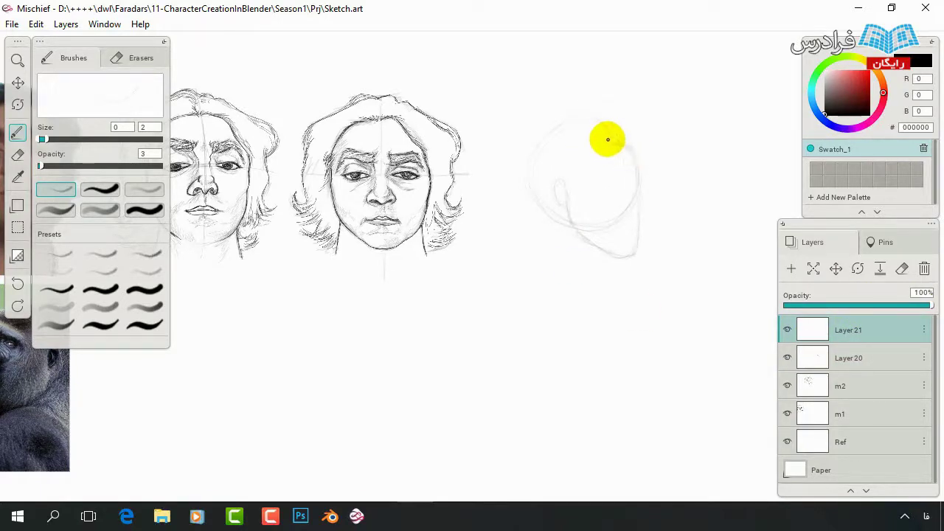
Sketch face strokes inside the circle, the top-of-head arc, and hair marks on the left.
{"action": "mouse_move", "coordinate": [594, 167]}
{"action": "left_mouse_down"}
{"action": "mouse_move", "coordinate": [559, 194]}
{"action": "mouse_move", "coordinate": [558, 162]}
{"action": "mouse_move", "coordinate": [579, 194]}
{"action": "left_mouse_up"}
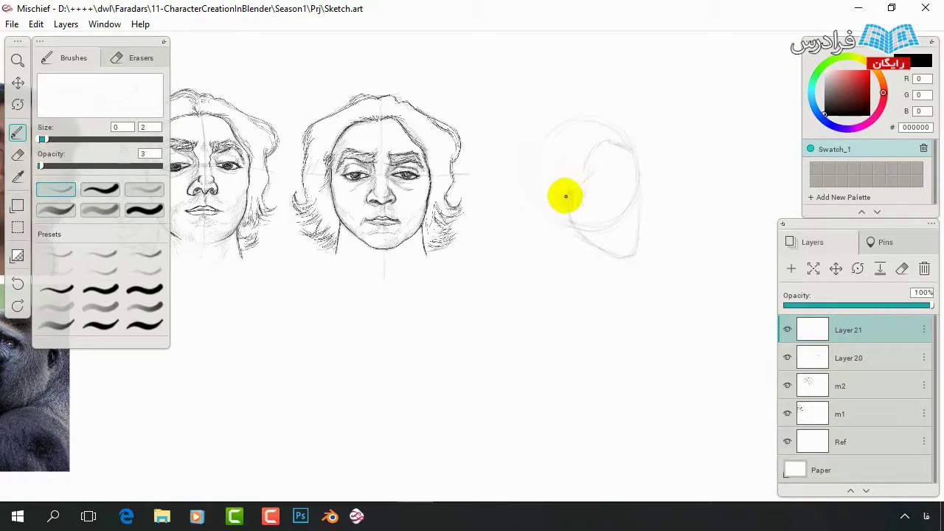
{"action": "left_click_drag", "start_coordinate": [560, 218], "coordinate": [601, 143]}
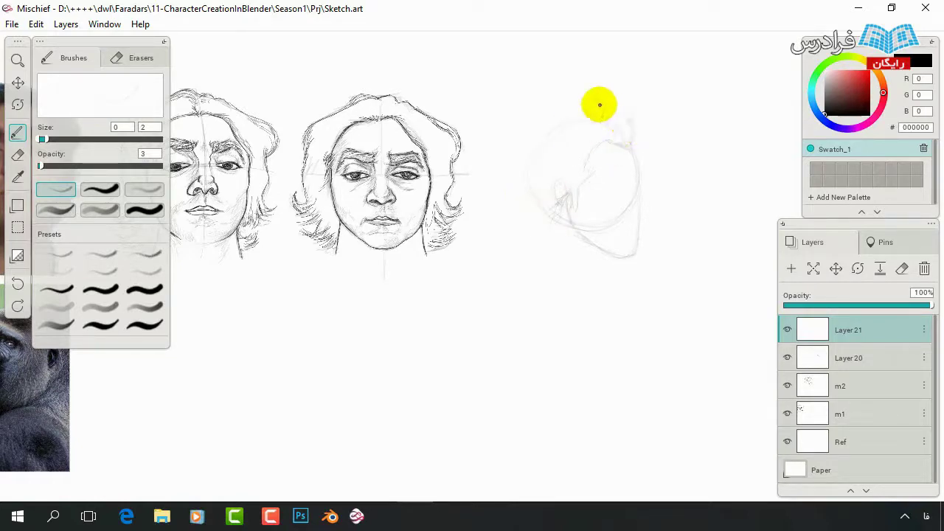
{"action": "left_click_drag", "start_coordinate": [605, 108], "coordinate": [510, 156]}
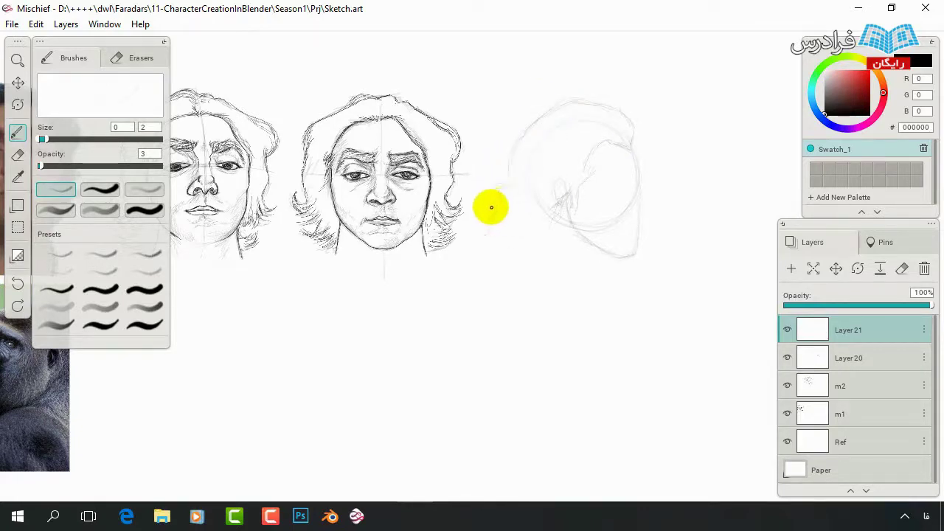
{"action": "mouse_move", "coordinate": [518, 204]}
{"action": "left_mouse_down"}
{"action": "mouse_move", "coordinate": [540, 220]}
{"action": "mouse_move", "coordinate": [514, 224]}
{"action": "left_mouse_up"}
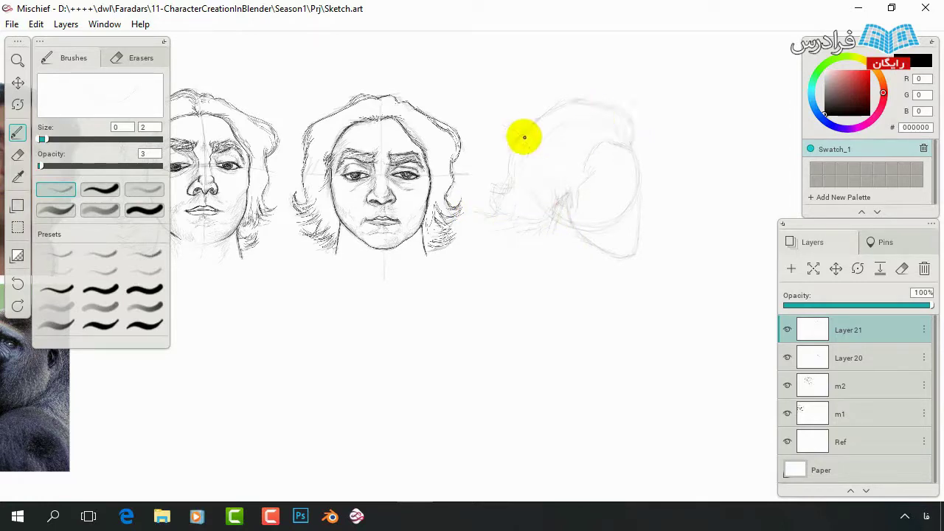
{"action": "mouse_move", "coordinate": [509, 196]}
{"action": "left_mouse_down"}
{"action": "mouse_move", "coordinate": [529, 191]}
{"action": "mouse_move", "coordinate": [512, 245]}
{"action": "left_mouse_up"}
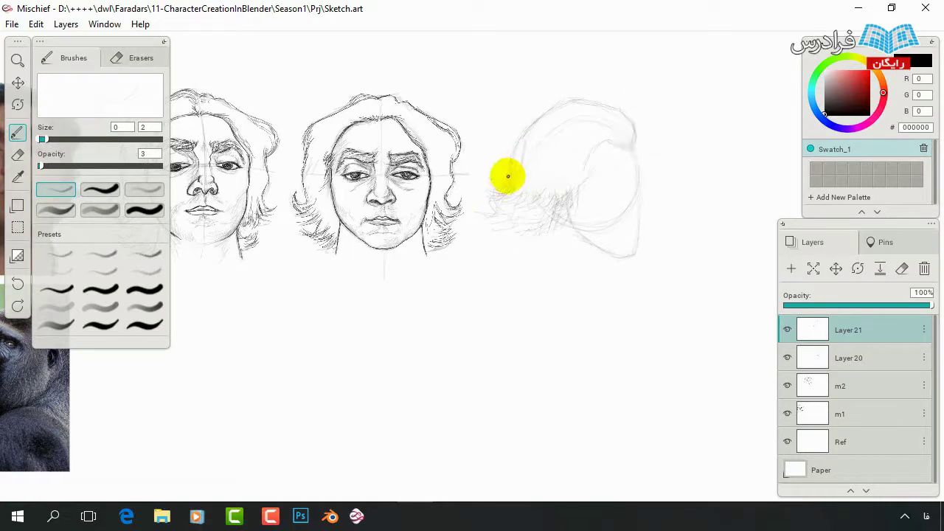
Hatch flowing hair left of the profile, alternating eraser and pencil and checking Layer 20.
{"action": "key", "text": "e"}
{"action": "key", "text": "b"}
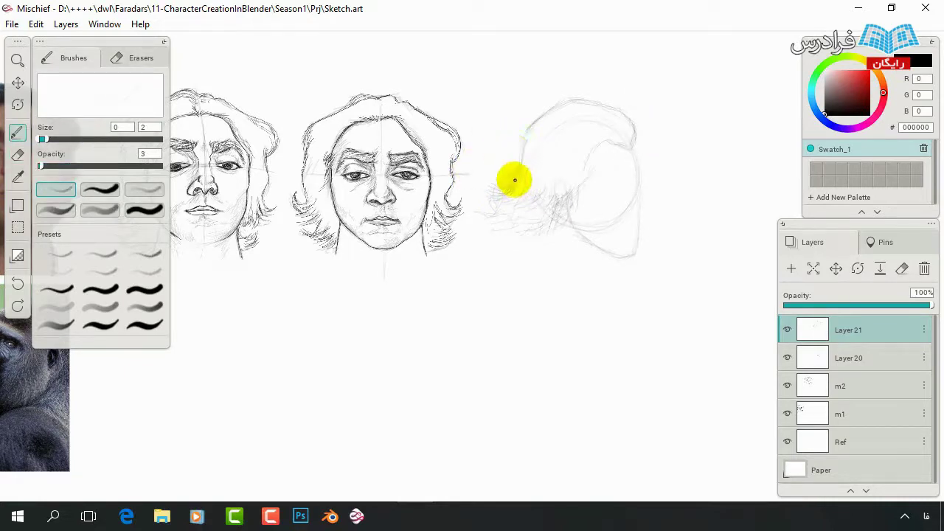
{"action": "mouse_move", "coordinate": [520, 186]}
{"action": "left_mouse_down"}
{"action": "mouse_move", "coordinate": [522, 232]}
{"action": "mouse_move", "coordinate": [566, 209]}
{"action": "mouse_move", "coordinate": [516, 200]}
{"action": "mouse_move", "coordinate": [534, 236]}
{"action": "mouse_move", "coordinate": [564, 234]}
{"action": "left_mouse_up"}
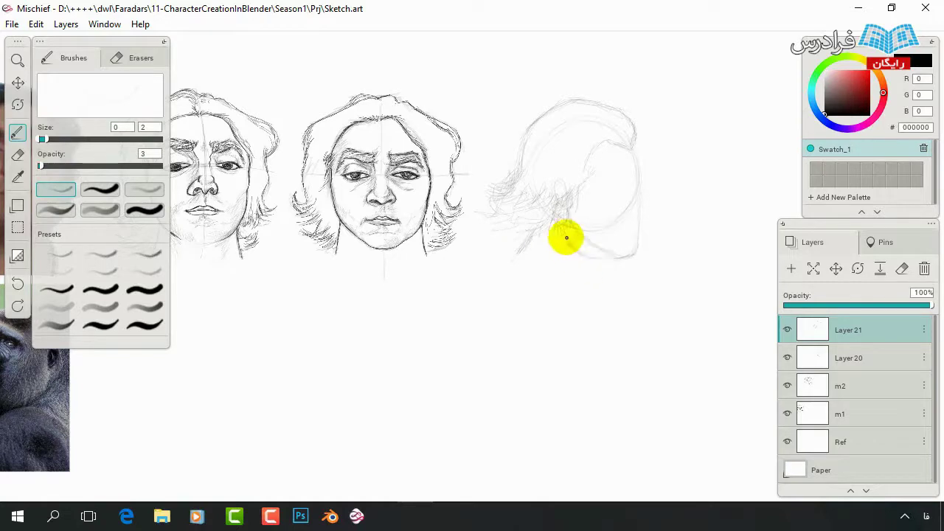
{"action": "key", "text": "e"}
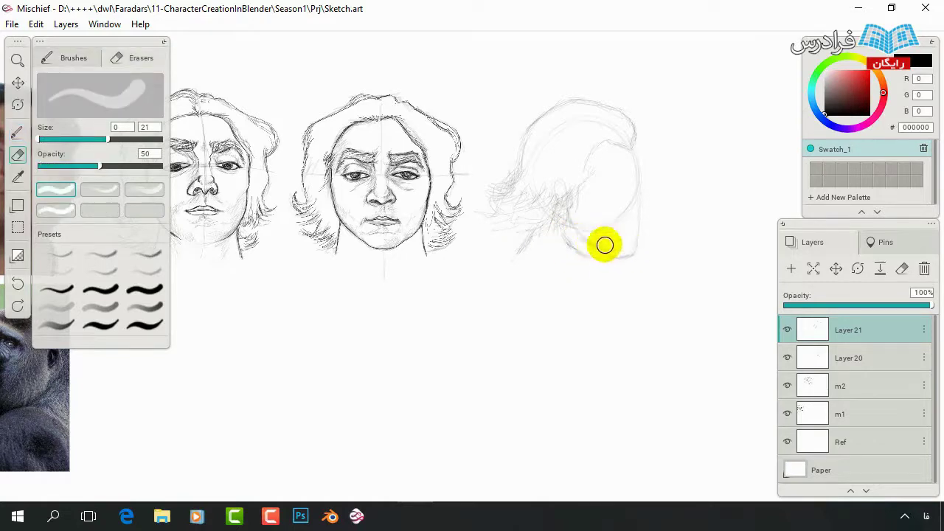
{"action": "key", "text": "ctrl+Down"}
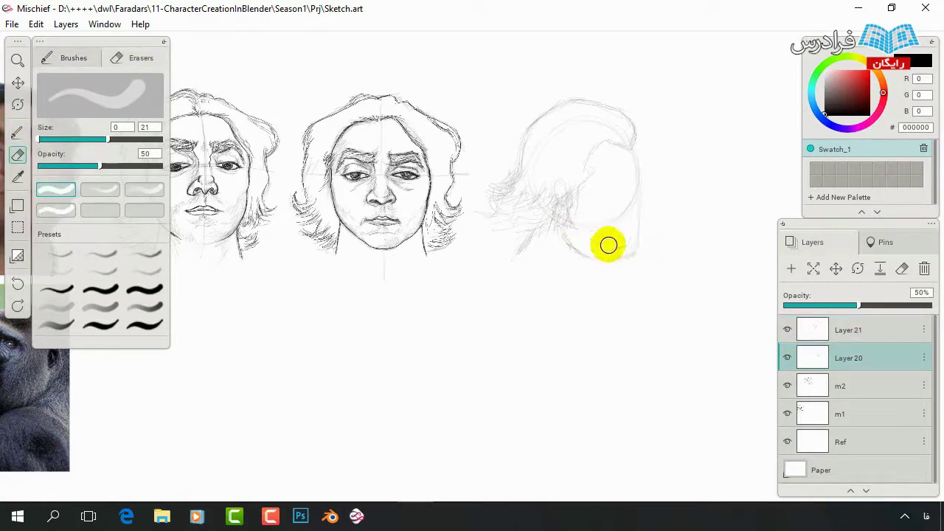
{"action": "key", "text": "ctrl+Up"}
{"action": "key", "text": "b"}
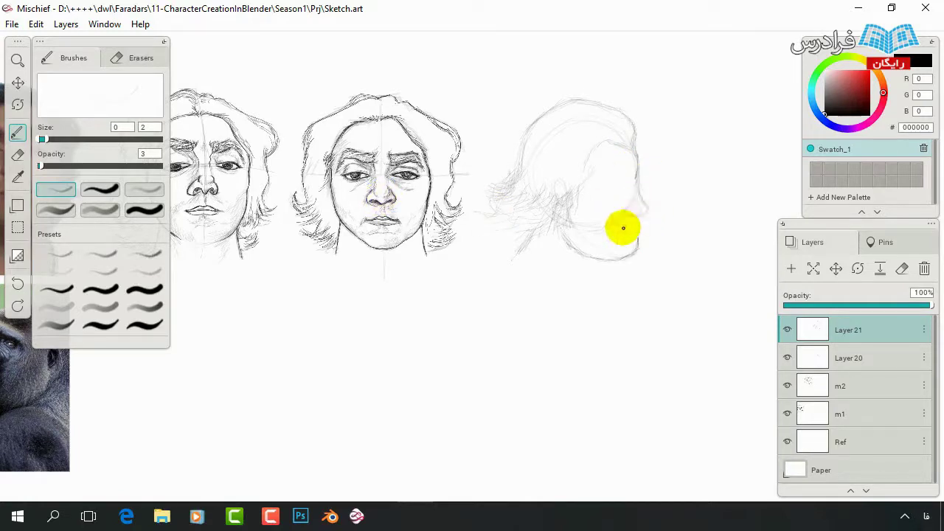
Keep refining the profile with eraser and pencil touches on Layer 21.
{"action": "key", "text": "e"}
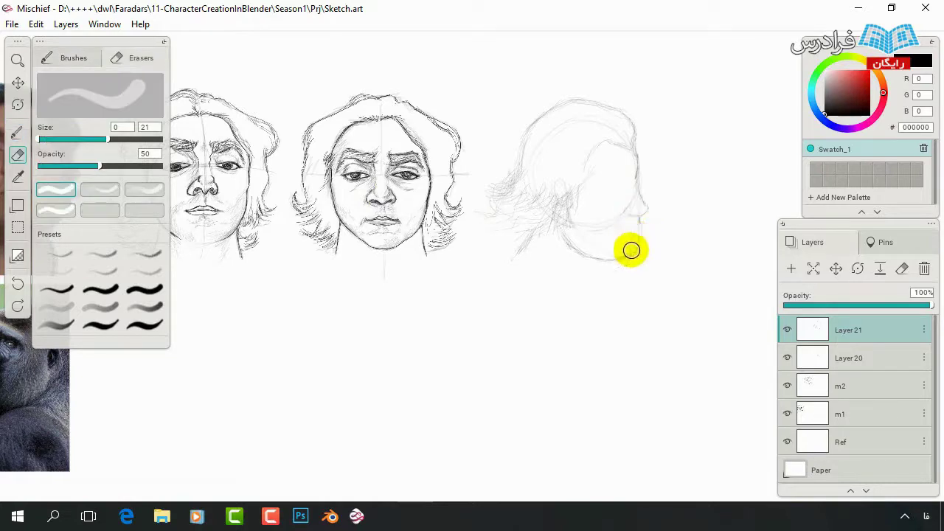
{"action": "key", "text": "b"}
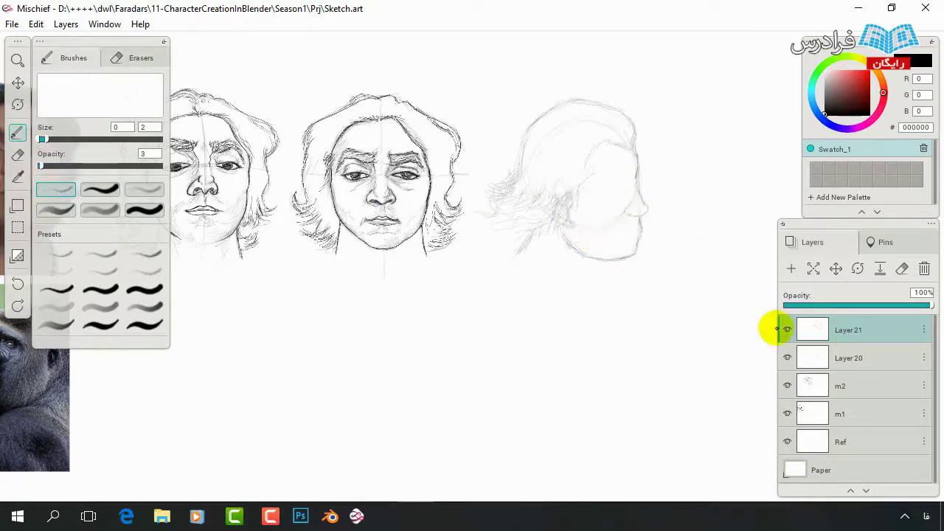
{"action": "left_click", "coordinate": [804, 352]}
{"action": "left_click", "coordinate": [805, 334]}
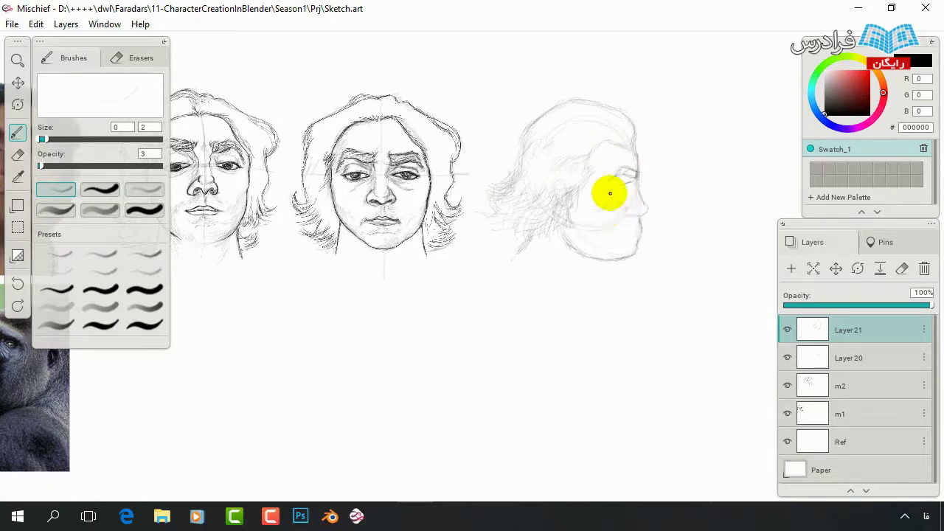
{"action": "key", "text": "e"}
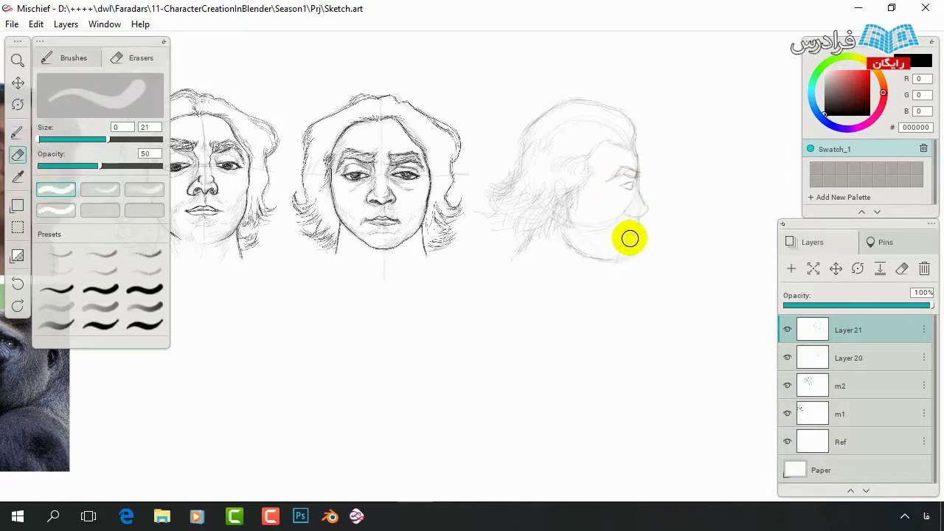
{"action": "key", "text": "b"}
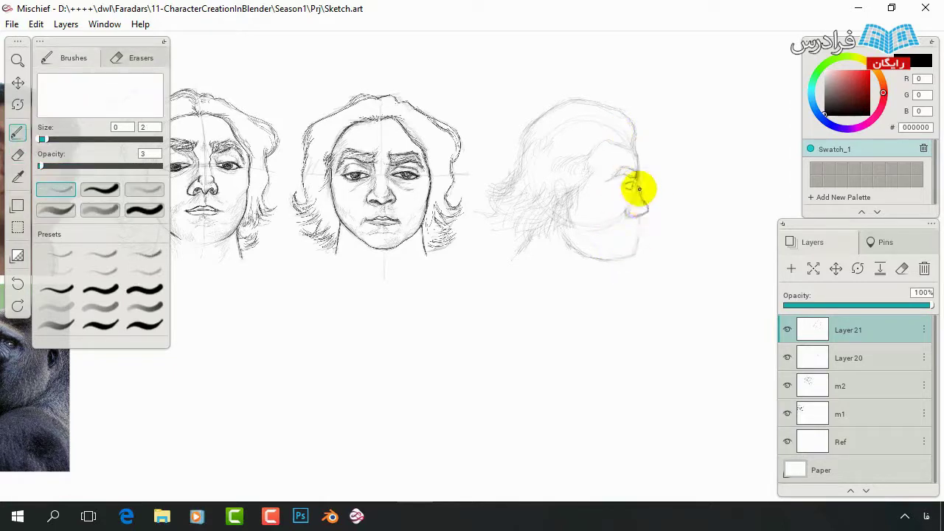
Zoom and frame the area, then pencil a new head's front edge, top, jaw and ear.
{"action": "key", "text": "z"}
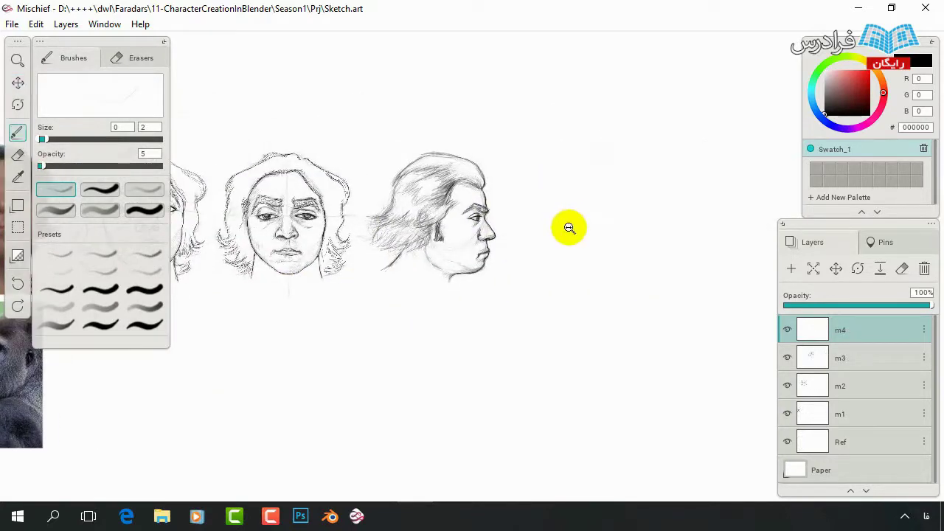
{"action": "mouse_move", "coordinate": [569, 226]}
{"action": "left_mouse_down"}
{"action": "mouse_move", "coordinate": [600, 243]}
{"action": "mouse_move", "coordinate": [636, 242]}
{"action": "mouse_move", "coordinate": [565, 243]}
{"action": "left_mouse_up"}
{"action": "key", "text": "h"}
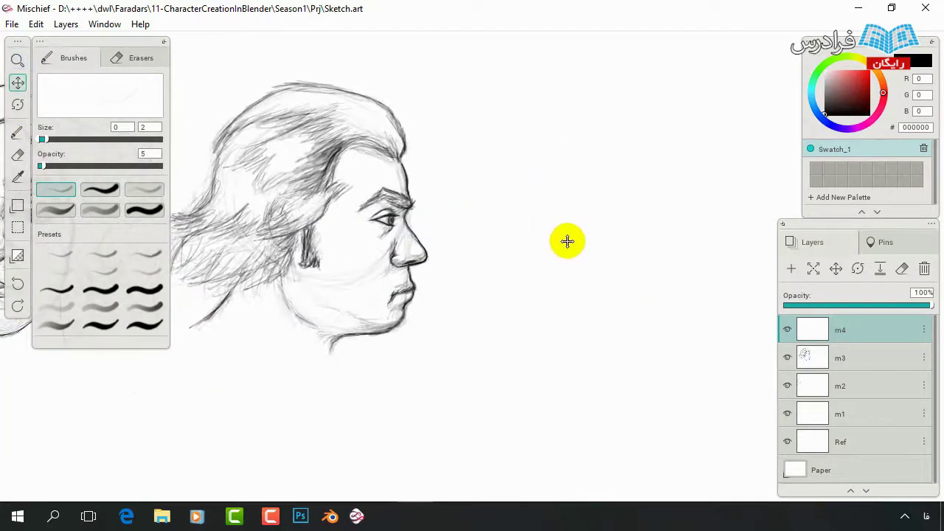
{"action": "key", "text": "b"}
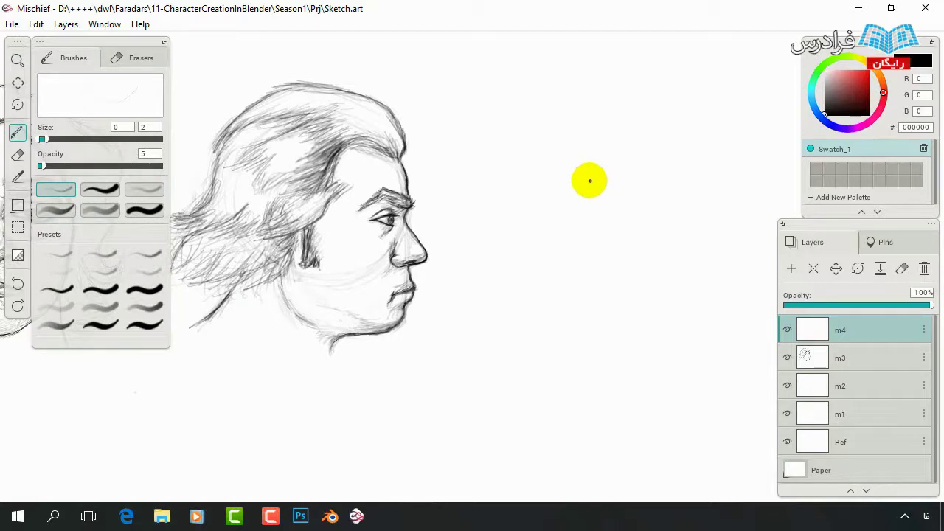
{"action": "mouse_move", "coordinate": [498, 144]}
{"action": "left_mouse_down"}
{"action": "mouse_move", "coordinate": [491, 272]}
{"action": "mouse_move", "coordinate": [526, 340]}
{"action": "mouse_move", "coordinate": [553, 336]}
{"action": "left_mouse_up"}
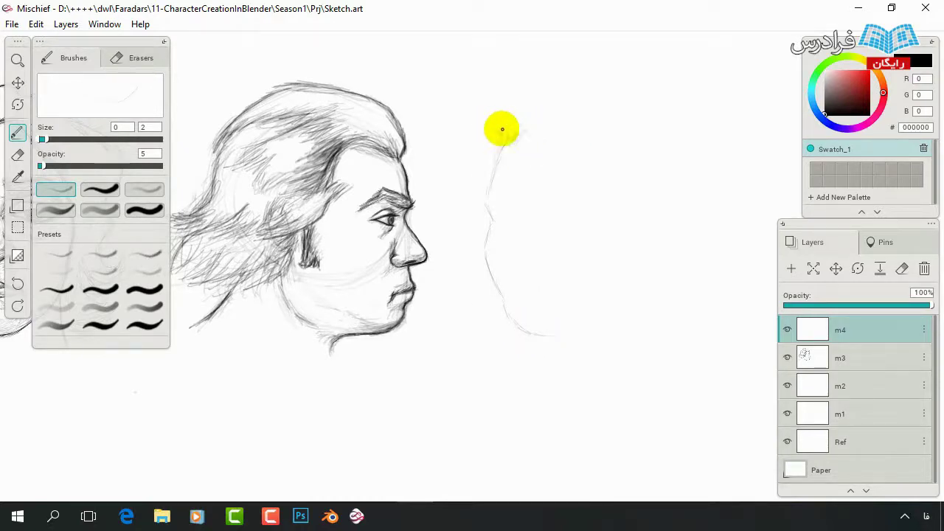
{"action": "left_click_drag", "start_coordinate": [497, 115], "coordinate": [529, 129]}
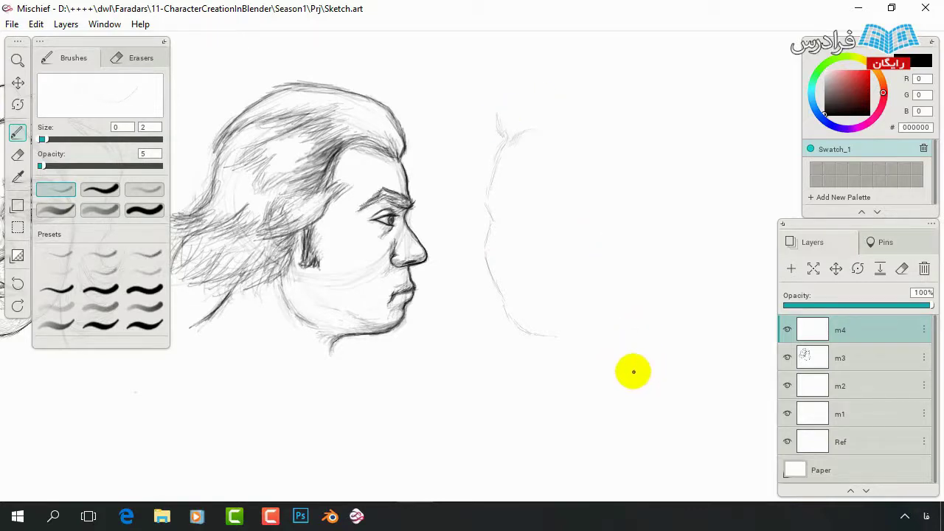
{"action": "mouse_move", "coordinate": [583, 325]}
{"action": "left_mouse_down"}
{"action": "mouse_move", "coordinate": [618, 281]}
{"action": "mouse_move", "coordinate": [622, 248]}
{"action": "left_mouse_up"}
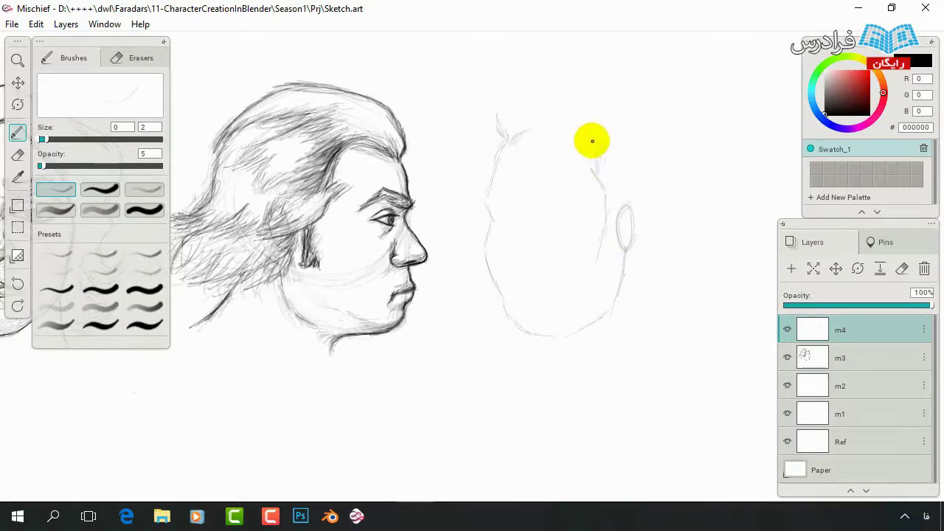
Complete the head's top and back, then add vertical and horizontal eye guidelines.
{"action": "left_click_drag", "start_coordinate": [592, 141], "coordinate": [516, 134]}
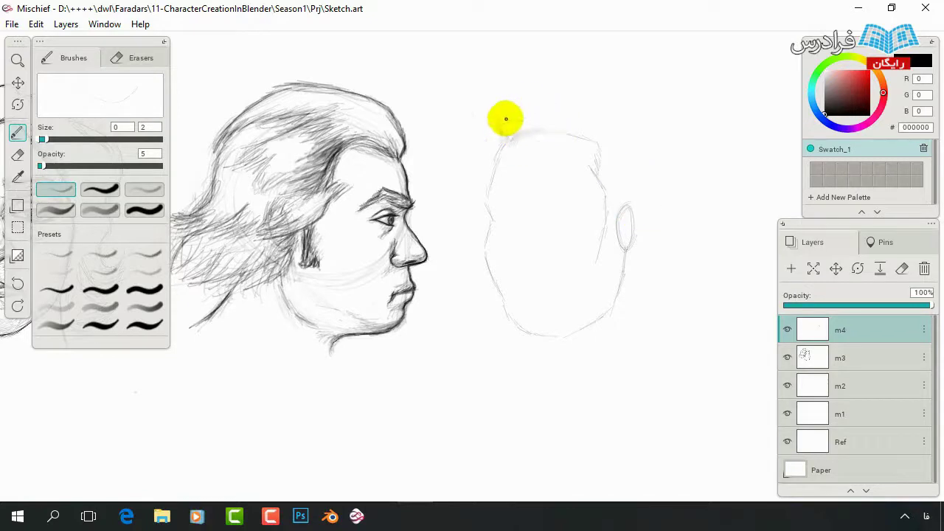
{"action": "mouse_move", "coordinate": [541, 89]}
{"action": "left_mouse_down"}
{"action": "mouse_move", "coordinate": [489, 138]}
{"action": "mouse_move", "coordinate": [497, 152]}
{"action": "left_mouse_up"}
{"action": "mouse_move", "coordinate": [569, 84]}
{"action": "left_mouse_down"}
{"action": "mouse_move", "coordinate": [617, 87]}
{"action": "mouse_move", "coordinate": [685, 249]}
{"action": "left_mouse_up"}
{"action": "left_click_drag", "start_coordinate": [618, 217], "coordinate": [615, 253]}
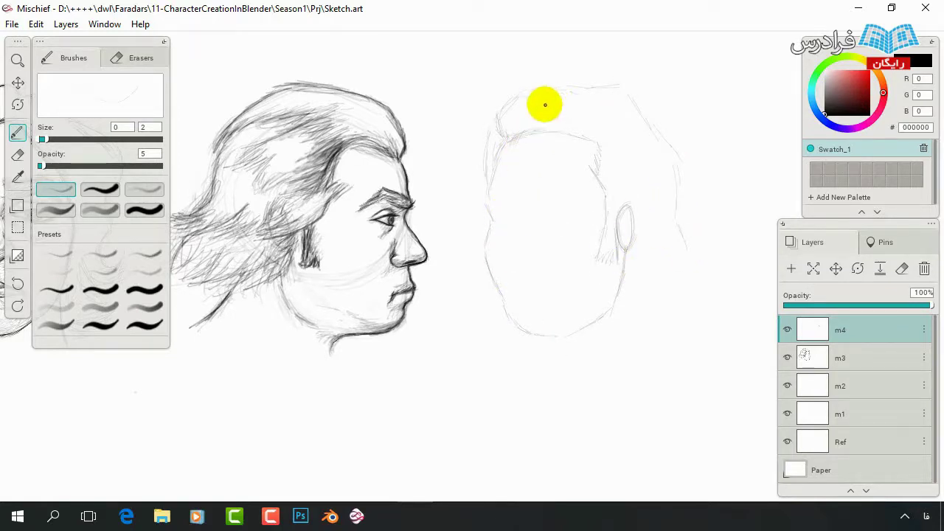
{"action": "left_click_drag", "start_coordinate": [541, 109], "coordinate": [524, 213]}
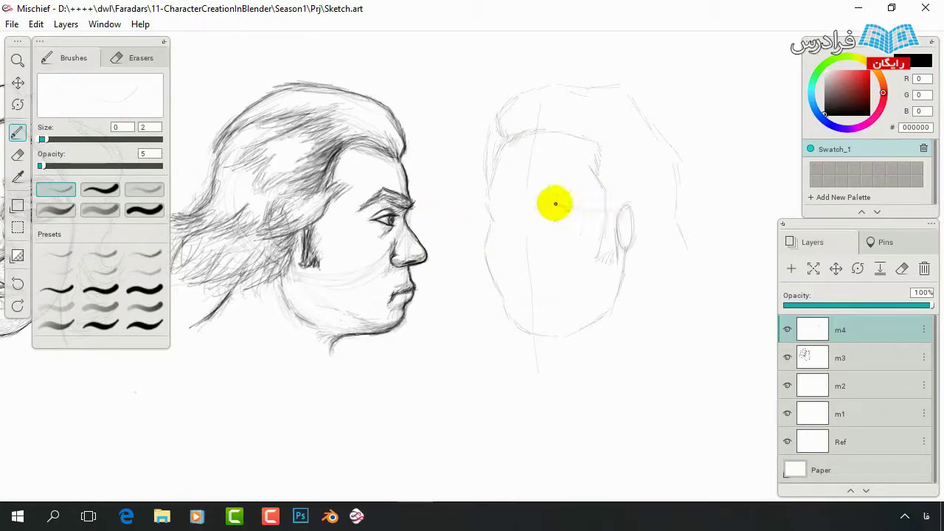
{"action": "left_click_drag", "start_coordinate": [556, 219], "coordinate": [453, 231]}
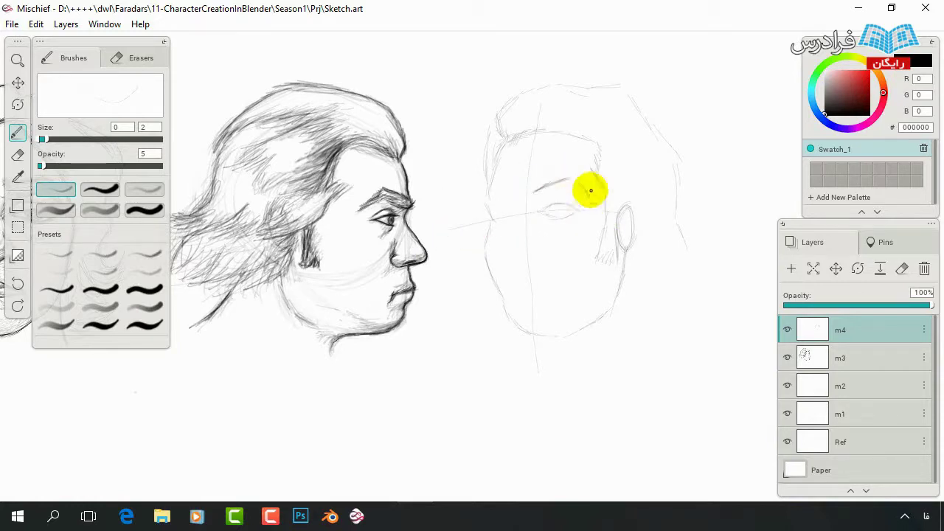
Pencil the brow, mouth, lip shading, ear, jaw and chin, erasing stray neck lines.
{"action": "mouse_move", "coordinate": [535, 192]}
{"action": "left_mouse_down"}
{"action": "mouse_move", "coordinate": [565, 179]}
{"action": "mouse_move", "coordinate": [554, 202]}
{"action": "mouse_move", "coordinate": [548, 194]}
{"action": "mouse_move", "coordinate": [586, 200]}
{"action": "mouse_move", "coordinate": [582, 175]}
{"action": "left_mouse_up"}
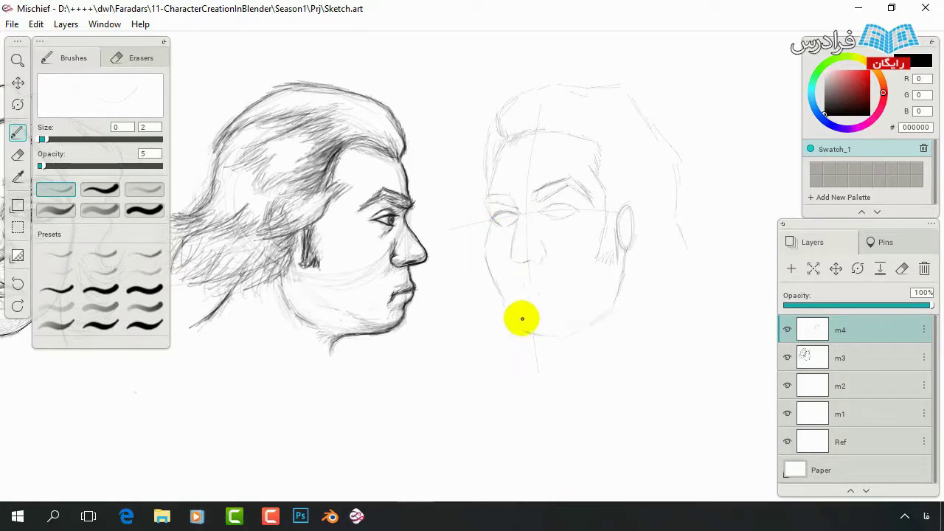
{"action": "left_click_drag", "start_coordinate": [561, 292], "coordinate": [540, 297]}
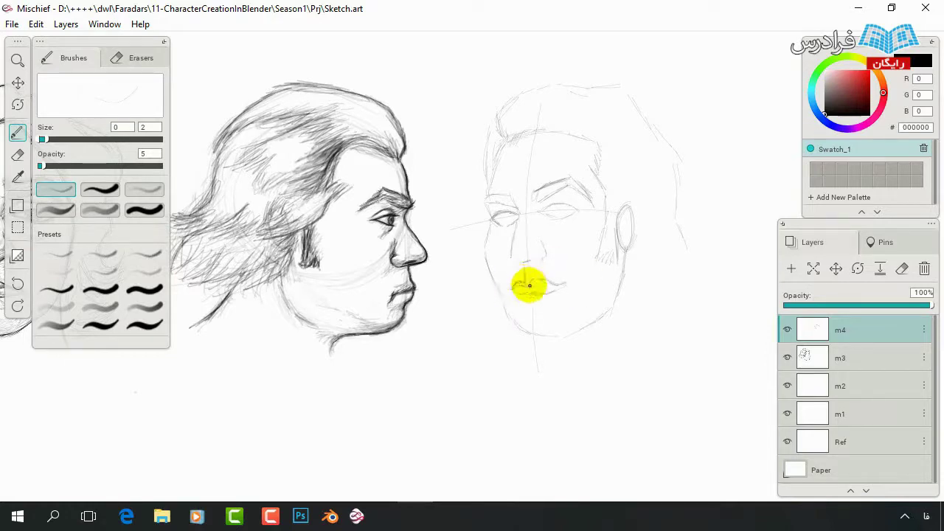
{"action": "left_click_drag", "start_coordinate": [528, 297], "coordinate": [557, 299]}
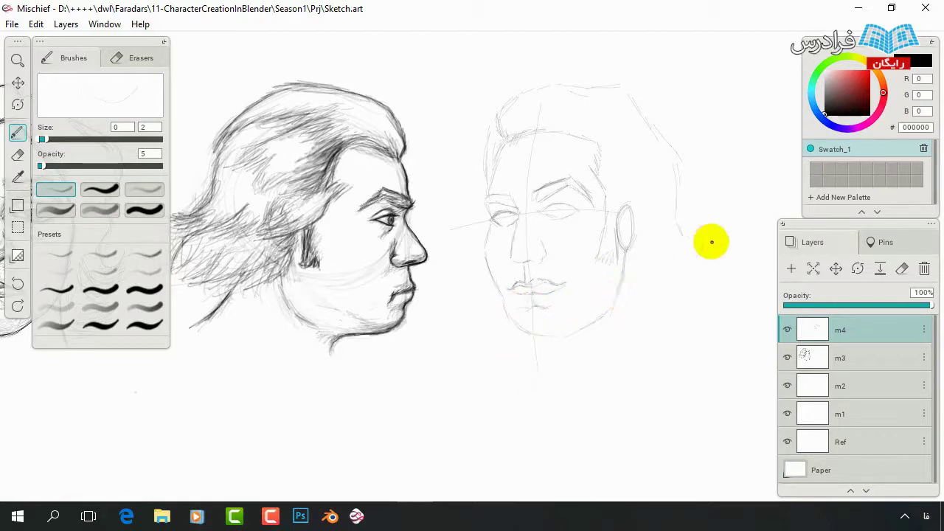
{"action": "left_click_drag", "start_coordinate": [626, 249], "coordinate": [638, 325]}
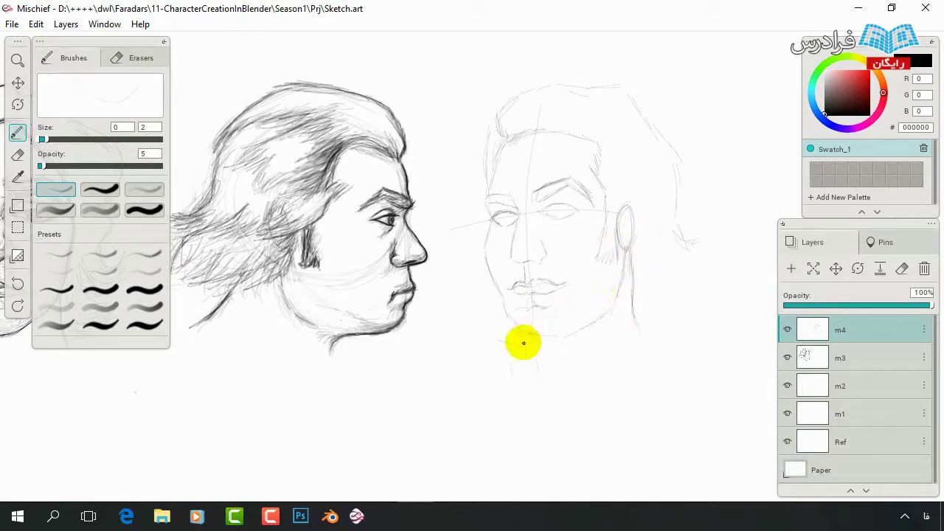
{"action": "left_click_drag", "start_coordinate": [508, 313], "coordinate": [451, 348]}
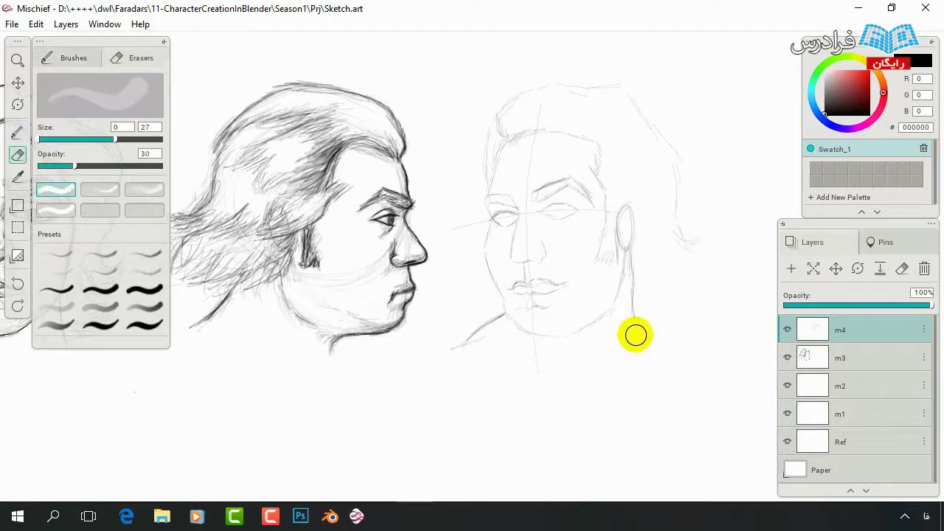
{"action": "mouse_move", "coordinate": [634, 333]}
{"action": "left_mouse_down"}
{"action": "mouse_move", "coordinate": [651, 320]}
{"action": "mouse_move", "coordinate": [664, 333]}
{"action": "left_mouse_up"}
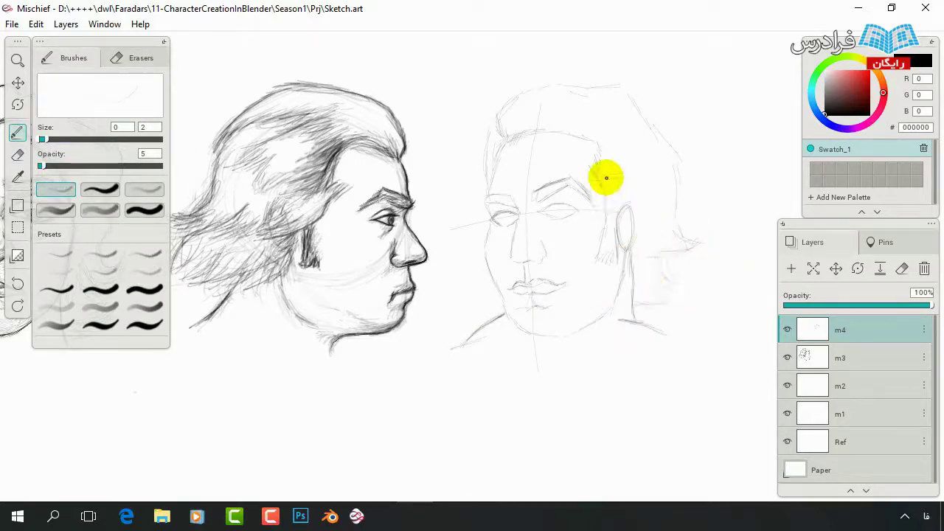
{"action": "left_click_drag", "start_coordinate": [605, 177], "coordinate": [646, 236]}
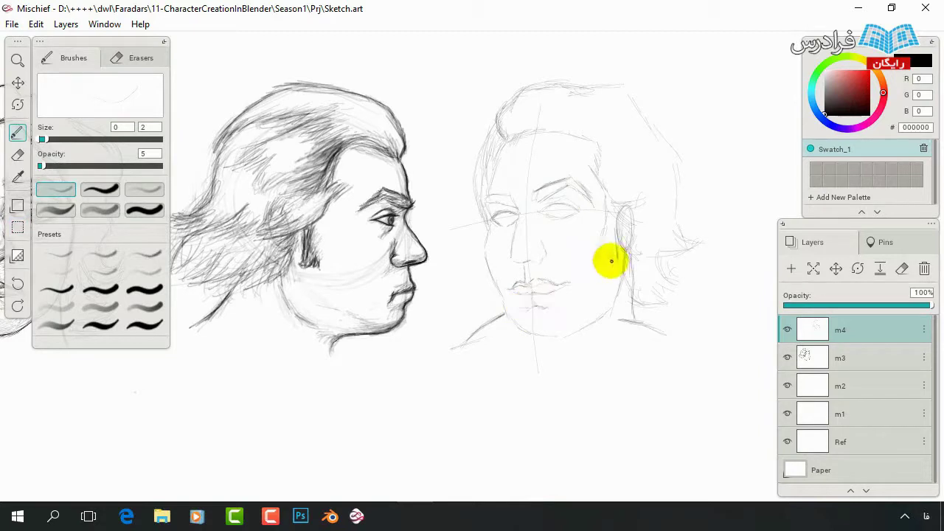
{"action": "mouse_move", "coordinate": [562, 341]}
{"action": "left_mouse_down"}
{"action": "mouse_move", "coordinate": [527, 339]}
{"action": "mouse_move", "coordinate": [502, 302]}
{"action": "left_mouse_up"}
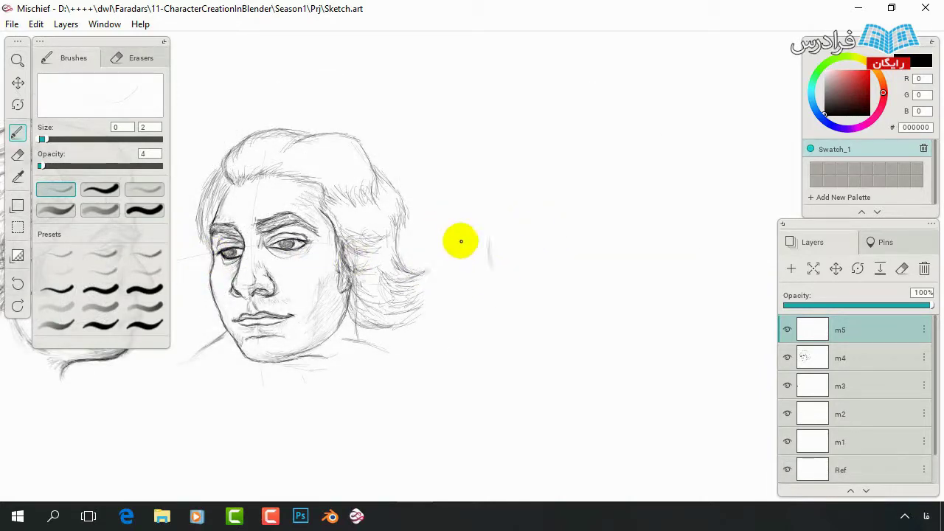
Draw an egg-shaped head outline, erasing and redrawing its upper-right contour.
{"action": "mouse_move", "coordinate": [488, 230]}
{"action": "left_mouse_down"}
{"action": "mouse_move", "coordinate": [491, 258]}
{"action": "mouse_move", "coordinate": [586, 349]}
{"action": "mouse_move", "coordinate": [633, 239]}
{"action": "left_mouse_up"}
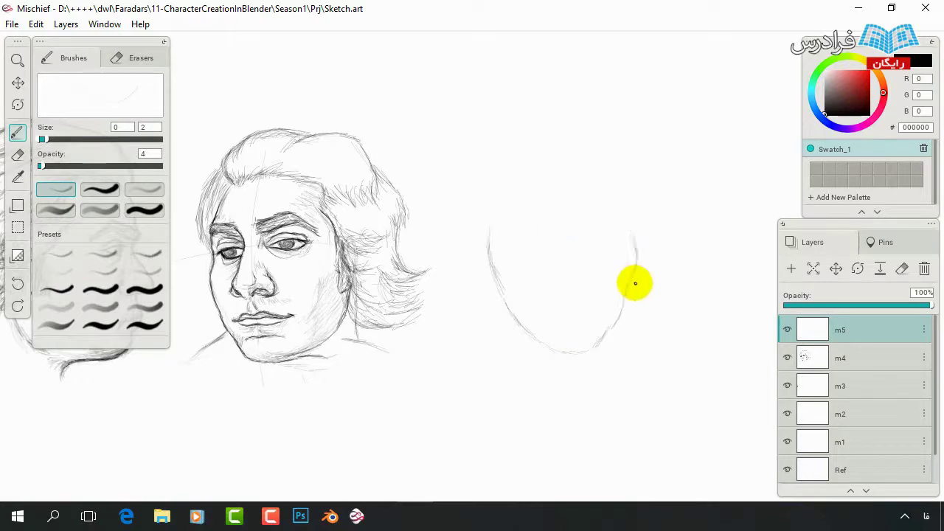
{"action": "key", "text": "e"}
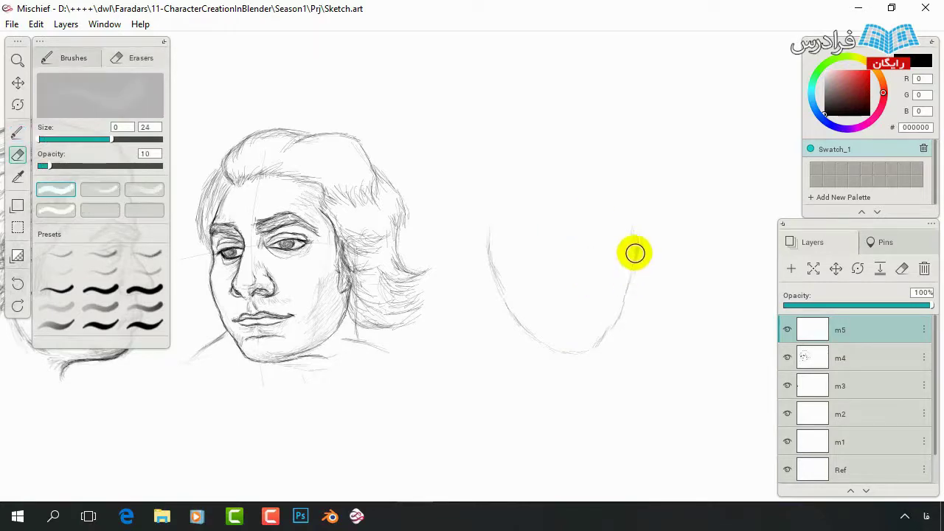
{"action": "mouse_move", "coordinate": [628, 230]}
{"action": "left_mouse_down"}
{"action": "mouse_move", "coordinate": [613, 320]}
{"action": "mouse_move", "coordinate": [638, 221]}
{"action": "left_mouse_up"}
{"action": "key", "text": "b"}
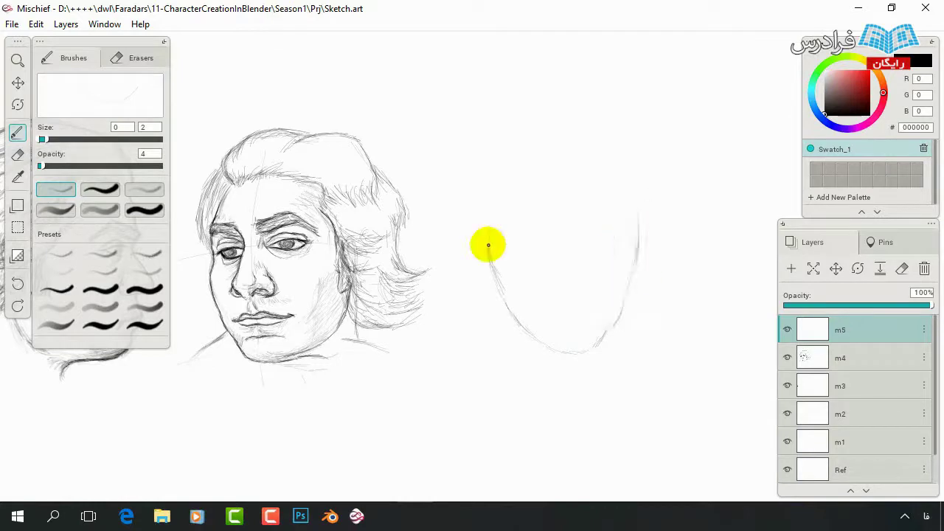
{"action": "mouse_move", "coordinate": [488, 245]}
{"action": "left_mouse_down"}
{"action": "mouse_move", "coordinate": [506, 184]}
{"action": "mouse_move", "coordinate": [555, 158]}
{"action": "mouse_move", "coordinate": [637, 216]}
{"action": "left_mouse_up"}
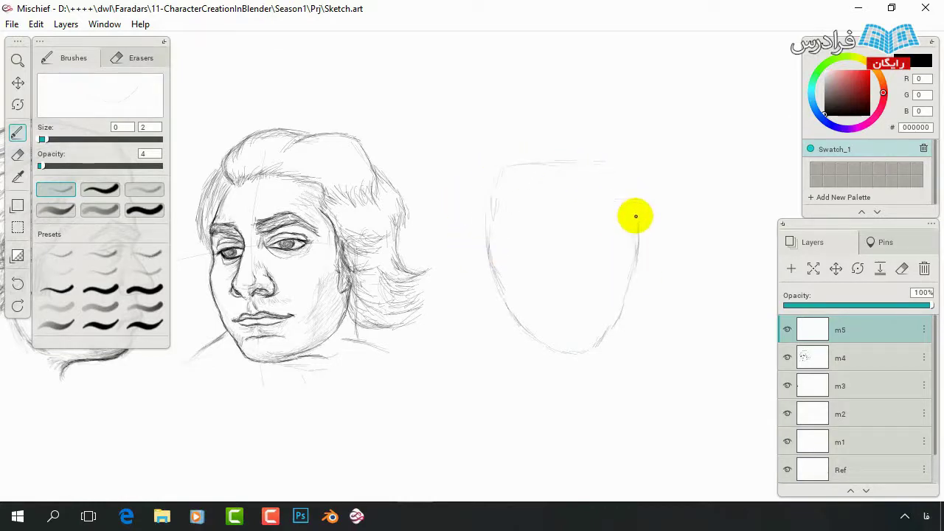
{"action": "left_click_drag", "start_coordinate": [622, 169], "coordinate": [639, 225]}
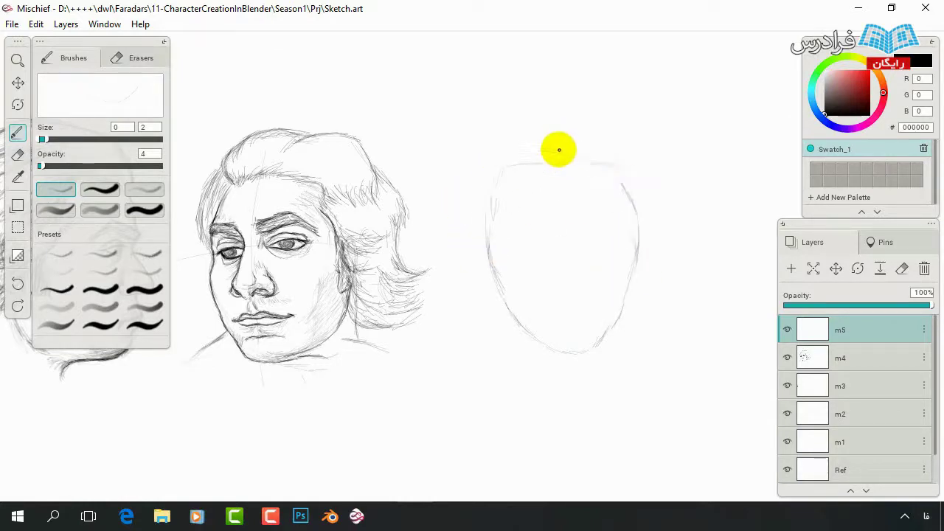
Add cross guidelines through the oval, then sketch the right eye and a nose stroke.
{"action": "left_click_drag", "start_coordinate": [556, 147], "coordinate": [553, 250]}
{"action": "key", "text": "ctrl+z"}
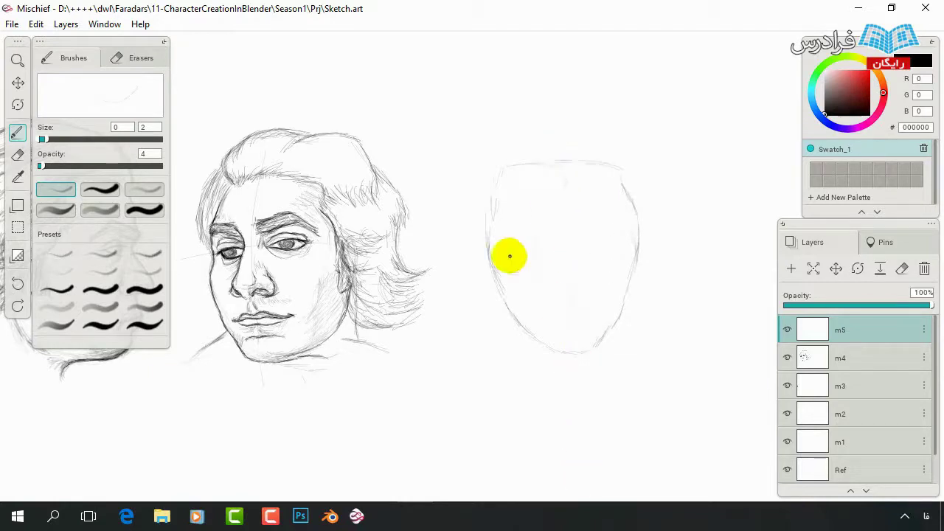
{"action": "key", "text": "ctrl+y"}
{"action": "left_click_drag", "start_coordinate": [464, 227], "coordinate": [719, 214]}
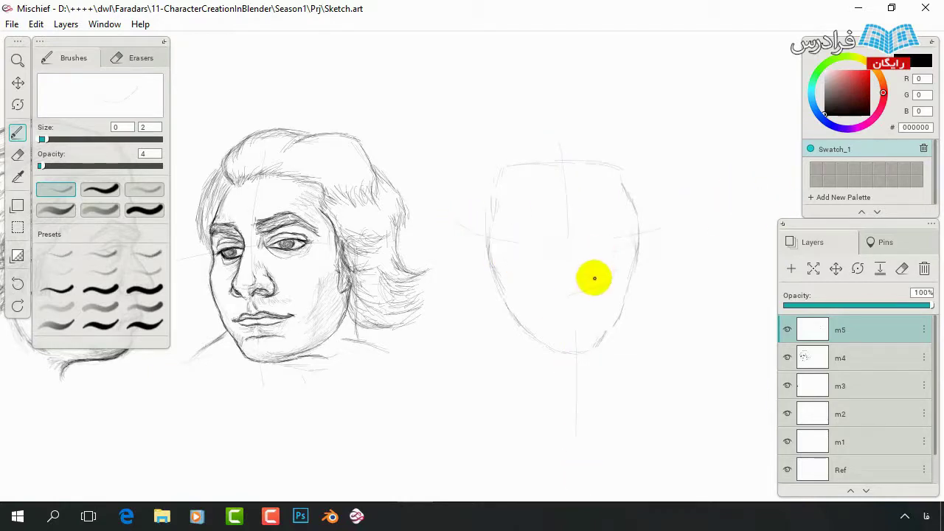
{"action": "key", "text": "ctrl+y"}
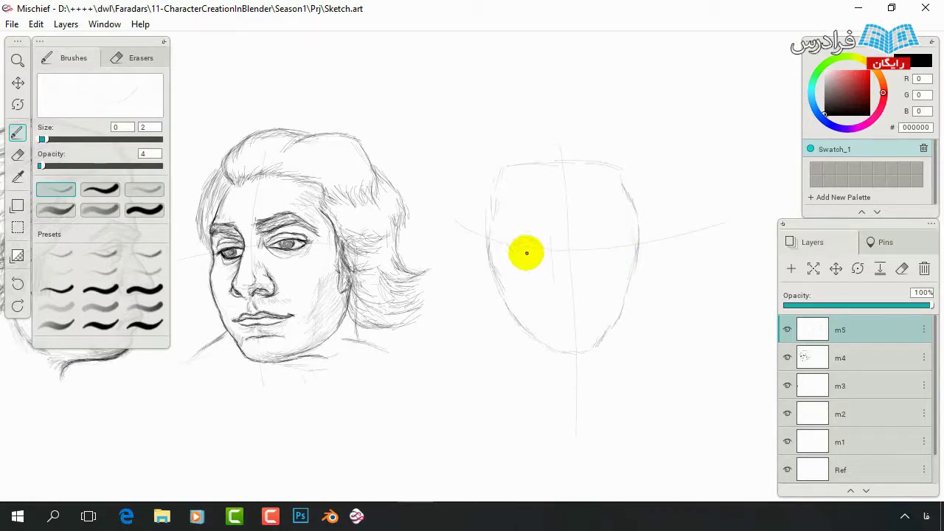
{"action": "left_click_drag", "start_coordinate": [587, 248], "coordinate": [619, 250]}
{"action": "left_click_drag", "start_coordinate": [552, 285], "coordinate": [552, 300]}
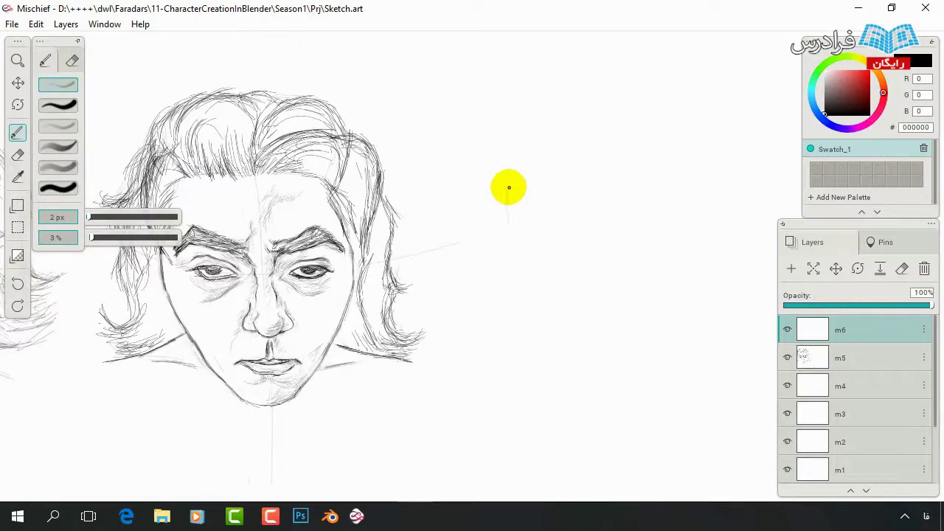
Pencil a wide head outline with two horizontal guides and a vertical centre line.
{"action": "left_click_drag", "start_coordinate": [508, 180], "coordinate": [512, 229]}
{"action": "mouse_move", "coordinate": [540, 303]}
{"action": "left_mouse_down"}
{"action": "mouse_move", "coordinate": [565, 329]}
{"action": "mouse_move", "coordinate": [637, 344]}
{"action": "mouse_move", "coordinate": [704, 235]}
{"action": "left_mouse_up"}
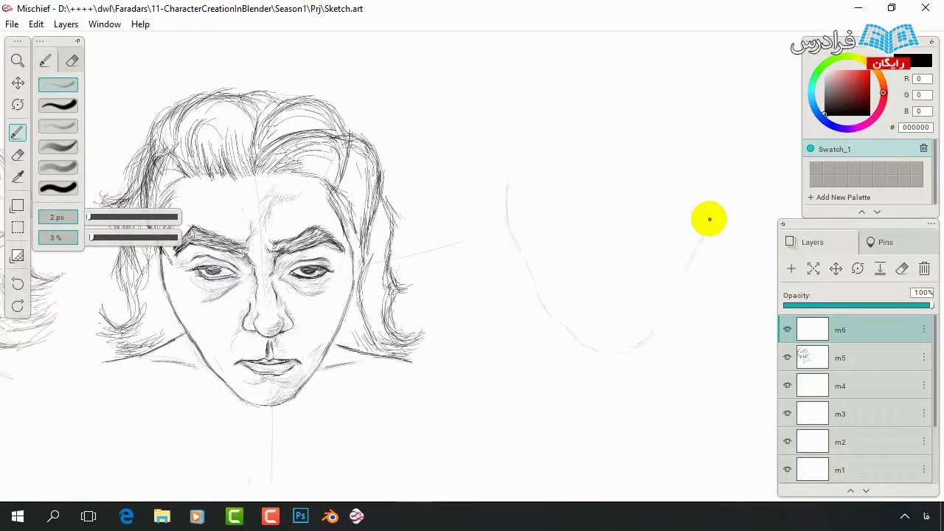
{"action": "left_click_drag", "start_coordinate": [698, 192], "coordinate": [712, 217]}
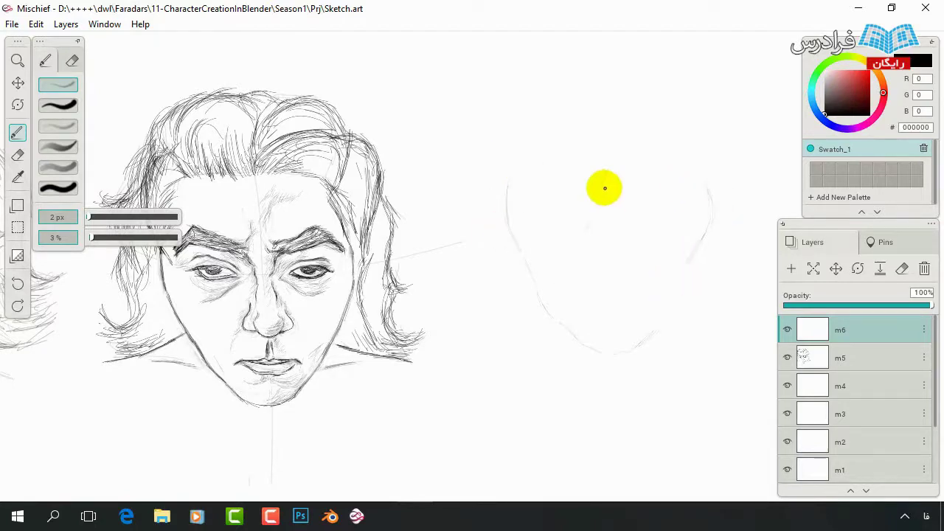
{"action": "left_click_drag", "start_coordinate": [483, 154], "coordinate": [748, 152]}
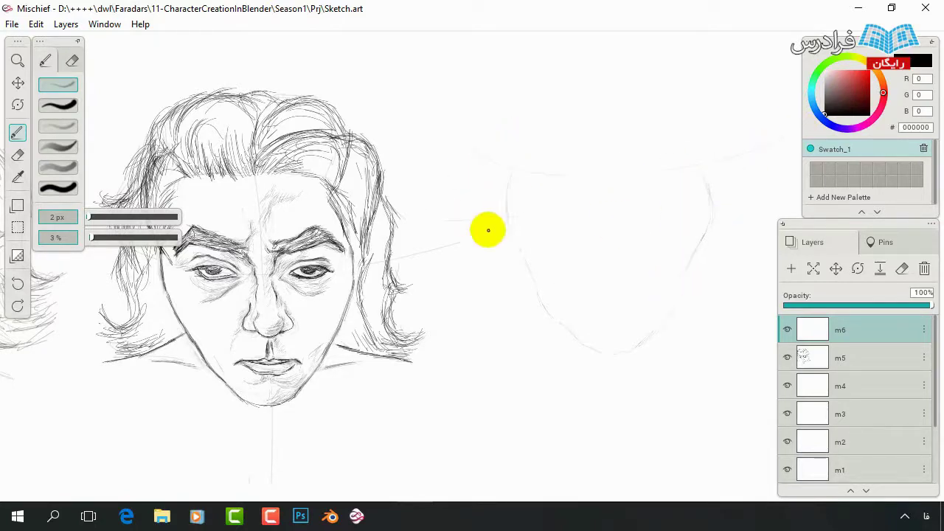
{"action": "left_click_drag", "start_coordinate": [488, 231], "coordinate": [607, 244]}
{"action": "left_click_drag", "start_coordinate": [481, 261], "coordinate": [775, 251]}
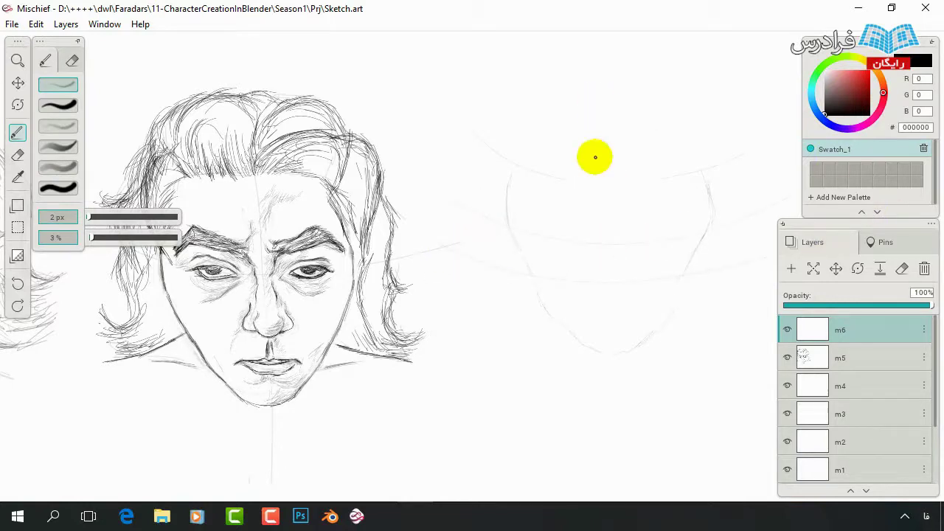
{"action": "left_click_drag", "start_coordinate": [601, 103], "coordinate": [607, 424]}
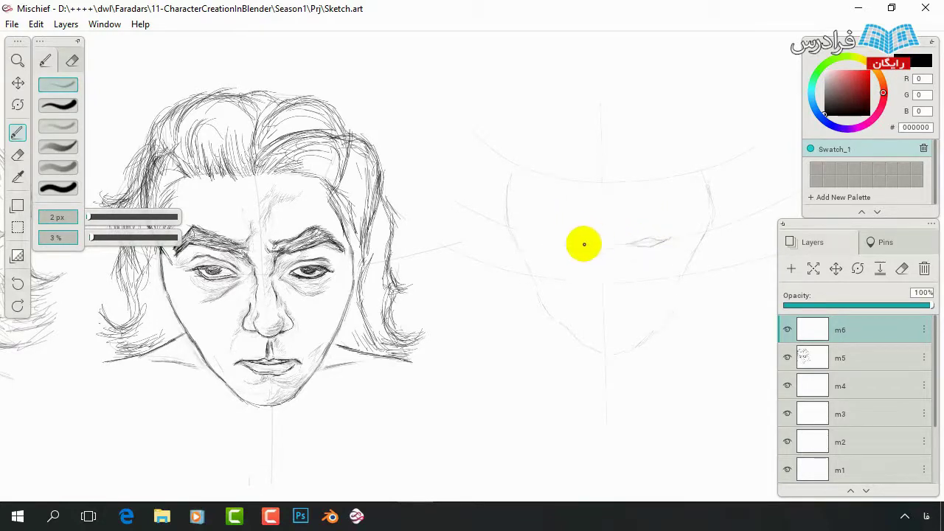
Sketch slanted eye strokes along the guideline and the brows over the left eye.
{"action": "left_click_drag", "start_coordinate": [525, 235], "coordinate": [571, 237]}
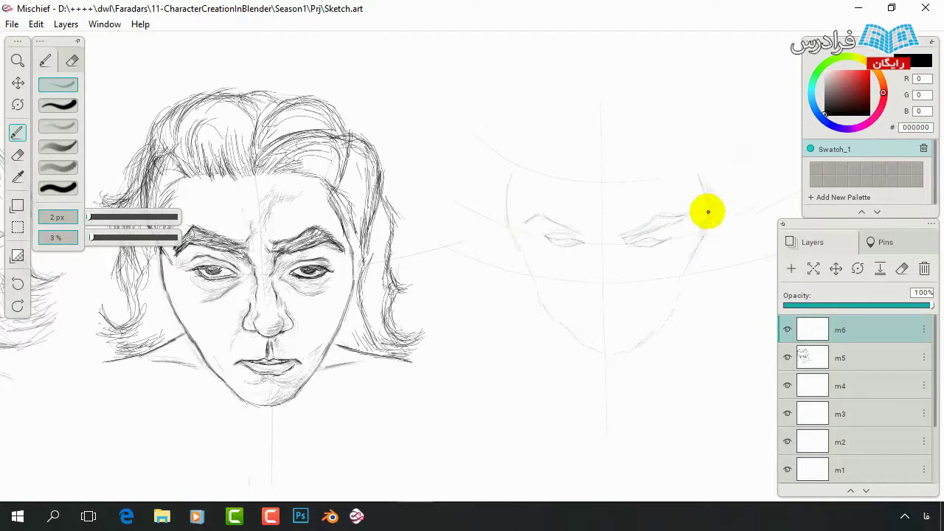
{"action": "left_click_drag", "start_coordinate": [709, 211], "coordinate": [680, 282]}
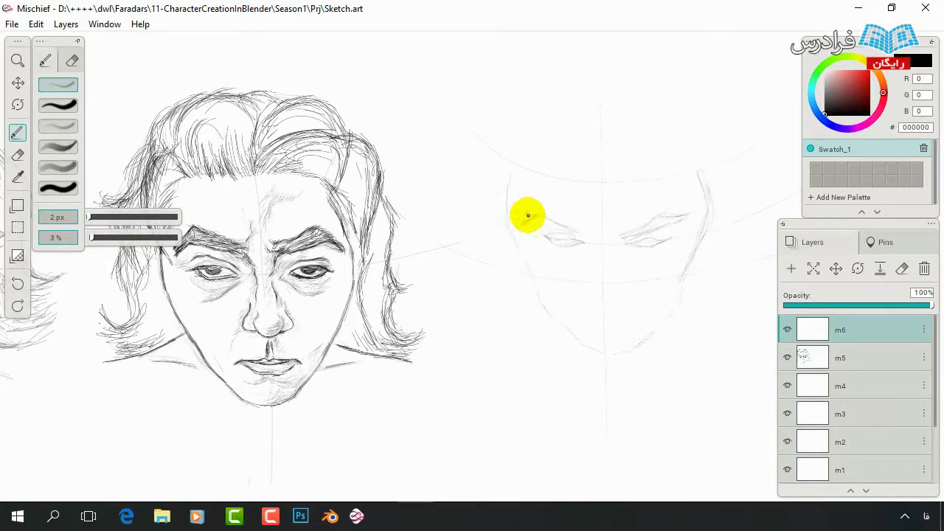
{"action": "left_click_drag", "start_coordinate": [531, 206], "coordinate": [565, 216]}
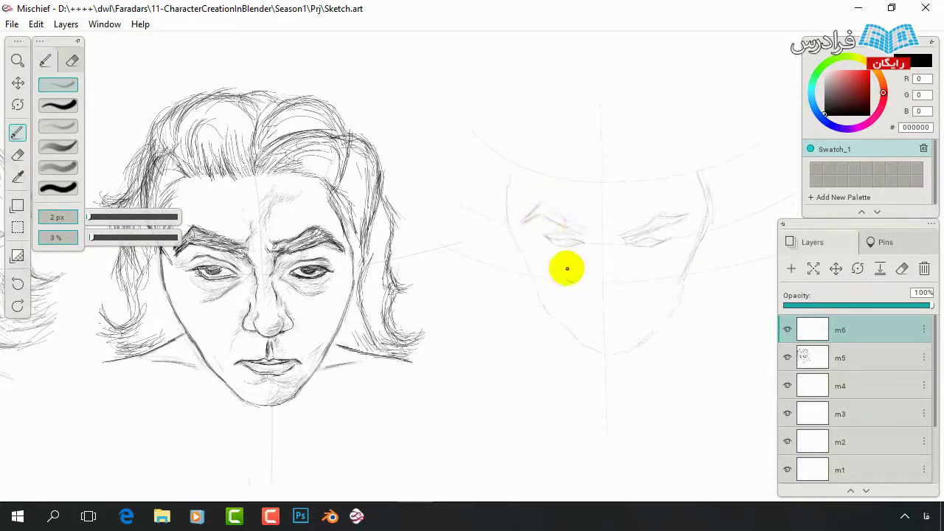
Rectangle-select the right eye area to reposition it, then return to the pencil.
{"action": "key", "text": "m"}
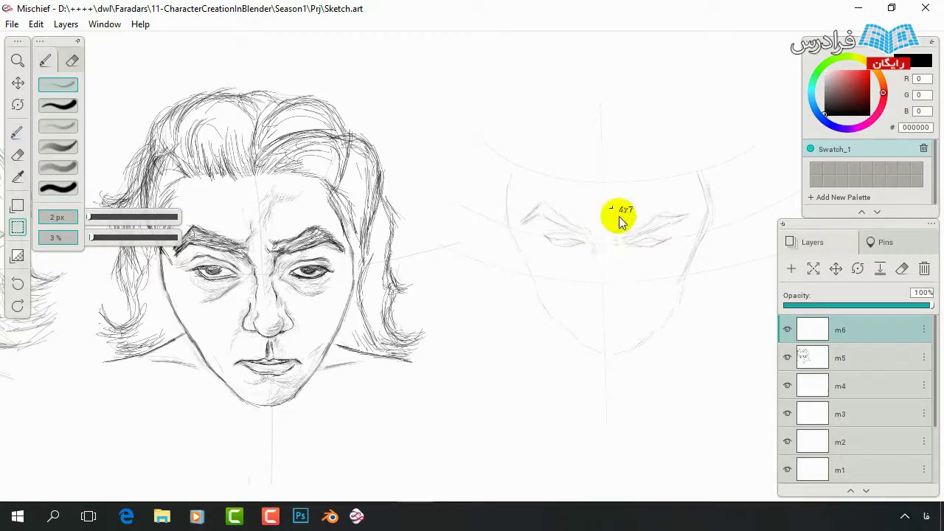
{"action": "left_click_drag", "start_coordinate": [610, 205], "coordinate": [690, 252]}
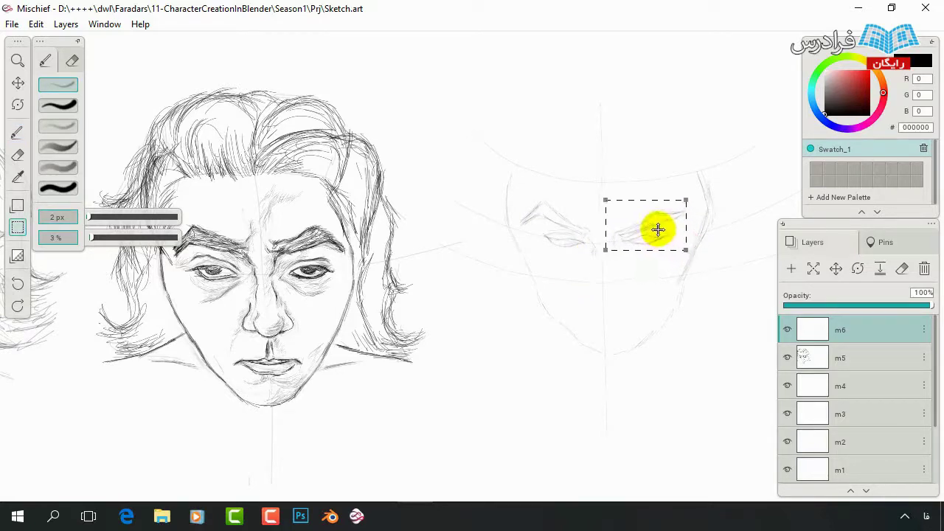
{"action": "key", "text": "b"}
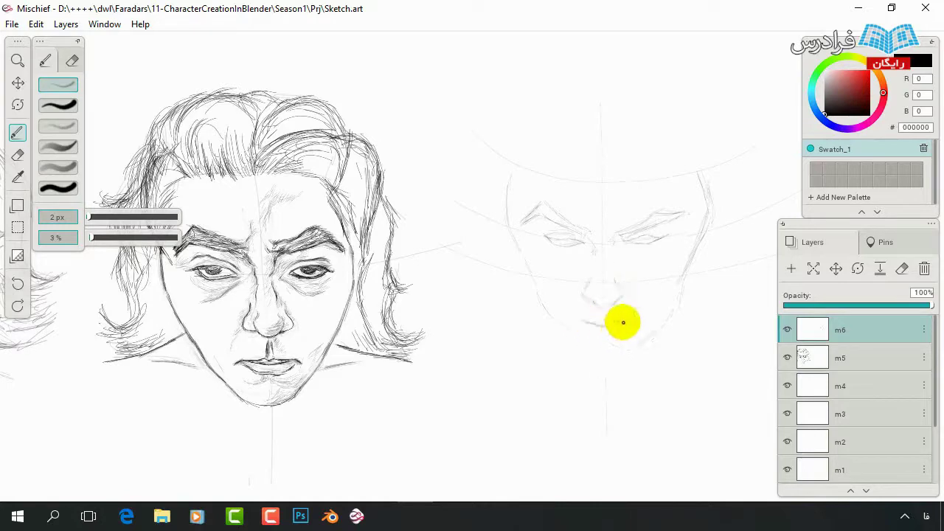
Sketch the mouth, shade under the lower lip and chin, and stroke the forehead hairline.
{"action": "left_click_drag", "start_coordinate": [622, 321], "coordinate": [583, 322]}
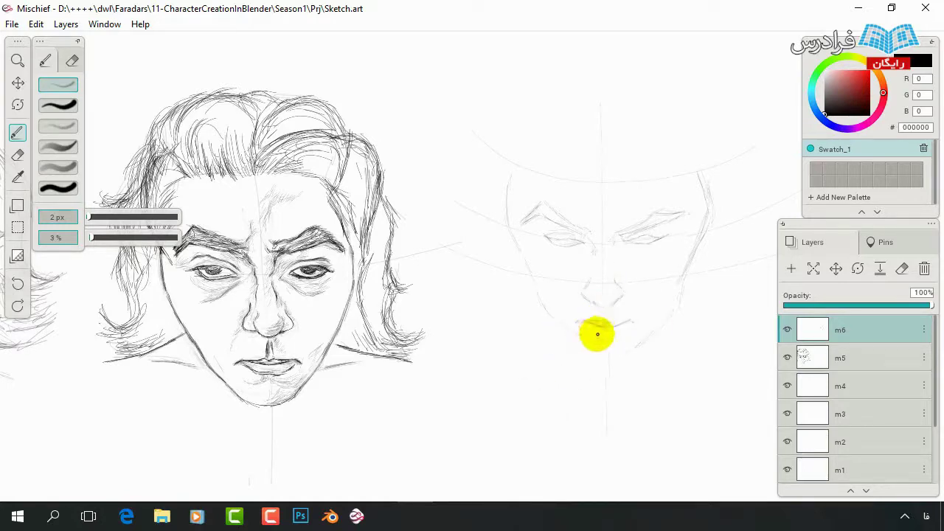
{"action": "left_click_drag", "start_coordinate": [626, 346], "coordinate": [597, 352]}
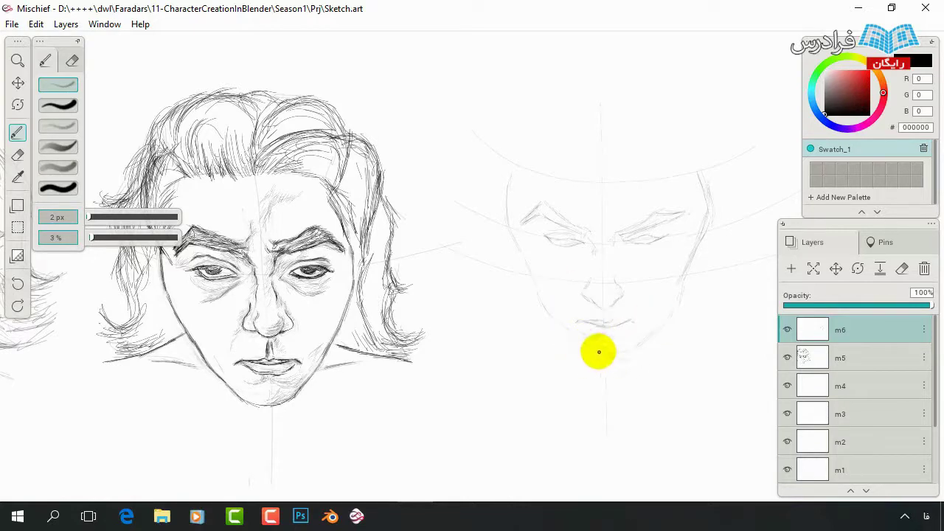
{"action": "left_click_drag", "start_coordinate": [521, 302], "coordinate": [601, 359]}
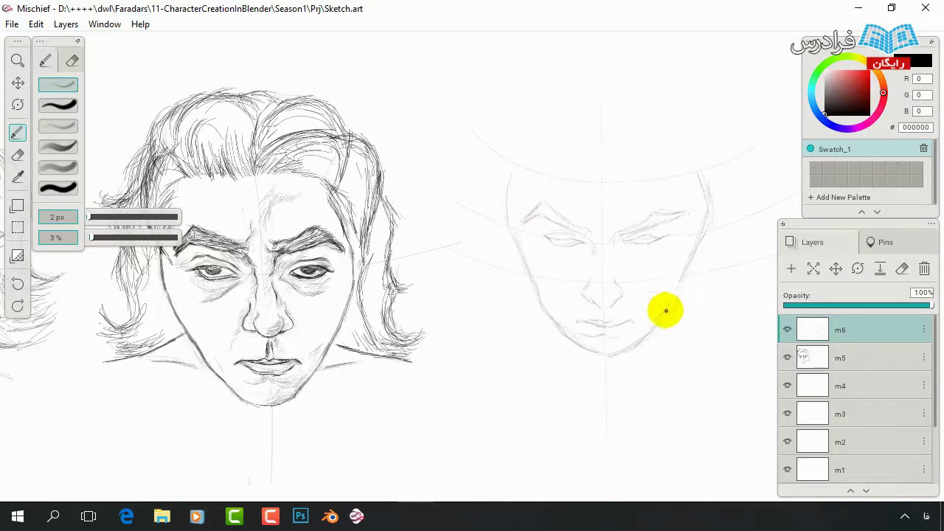
{"action": "key", "text": "e"}
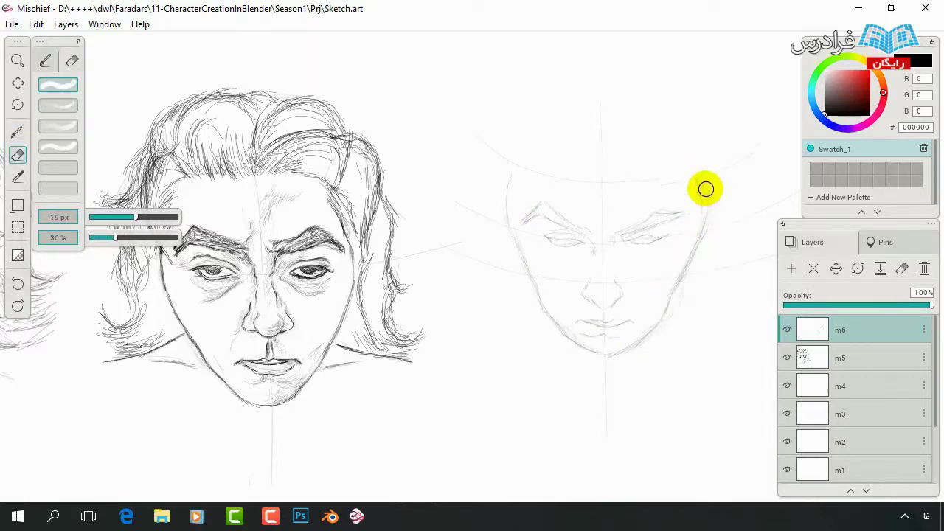
{"action": "key", "text": "b"}
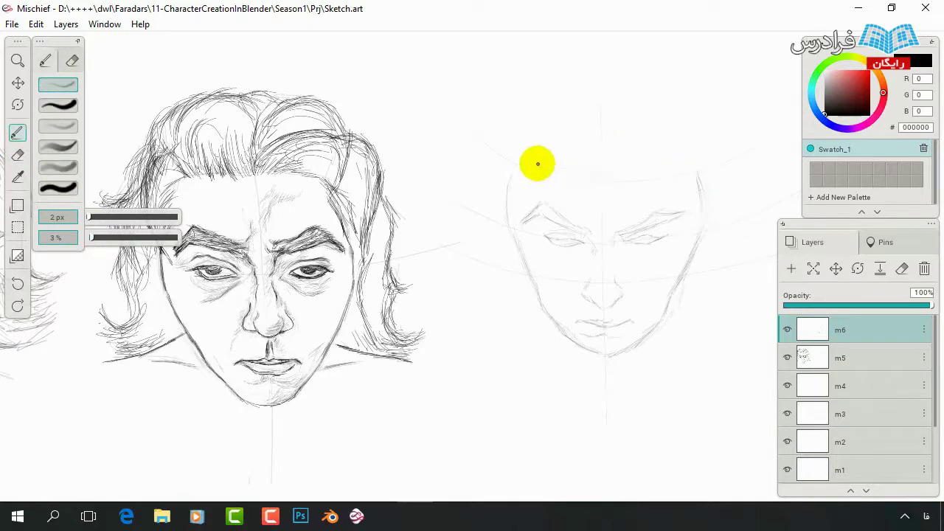
{"action": "mouse_move", "coordinate": [540, 157]}
{"action": "left_mouse_down"}
{"action": "mouse_move", "coordinate": [582, 188]}
{"action": "mouse_move", "coordinate": [698, 157]}
{"action": "left_mouse_up"}
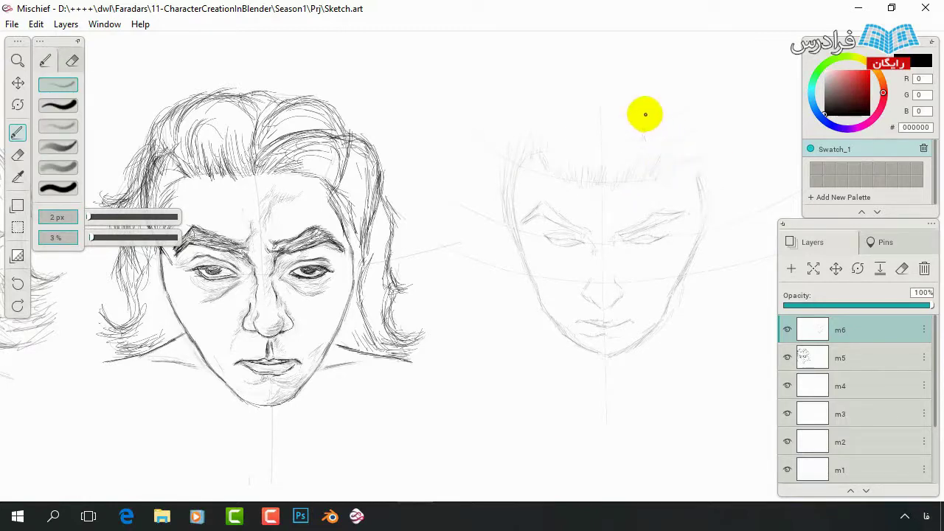
Shift the right-hand face sketch lower using a rectangle selection.
{"action": "left_click_drag", "start_coordinate": [618, 99], "coordinate": [616, 147]}
{"action": "key", "text": "b"}
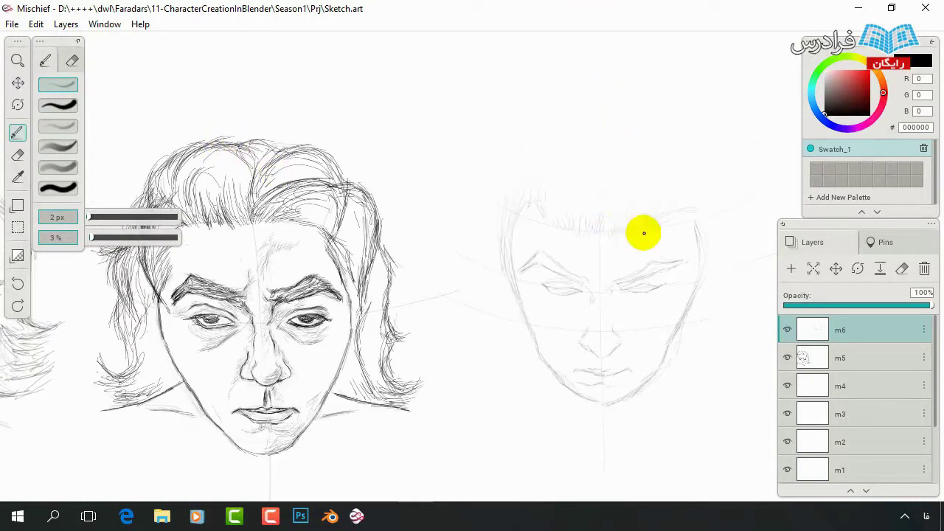
{"action": "key", "text": "s"}
{"action": "left_click_drag", "start_coordinate": [413, 108], "coordinate": [836, 407]}
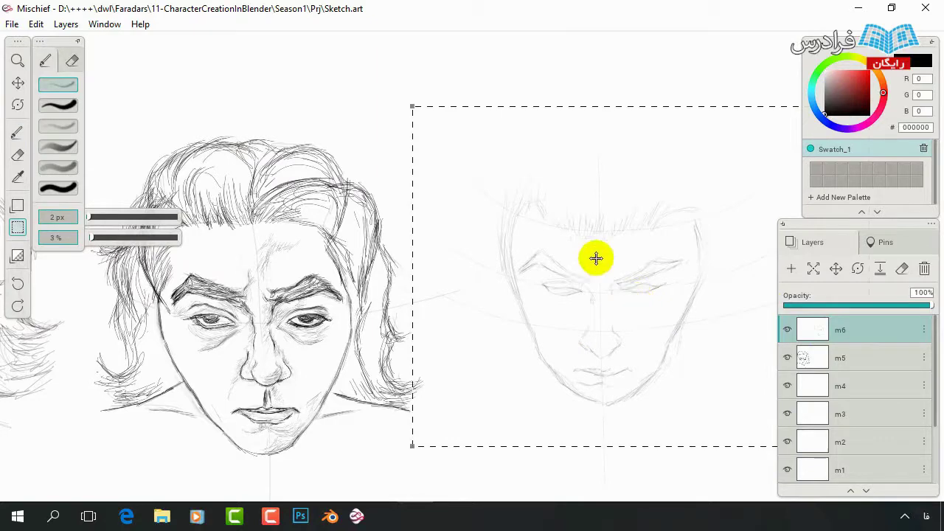
{"action": "left_click_drag", "start_coordinate": [597, 257], "coordinate": [590, 304]}
{"action": "left_click_drag", "start_coordinate": [407, 154], "coordinate": [400, 168]}
{"action": "left_click_drag", "start_coordinate": [554, 308], "coordinate": [556, 297]}
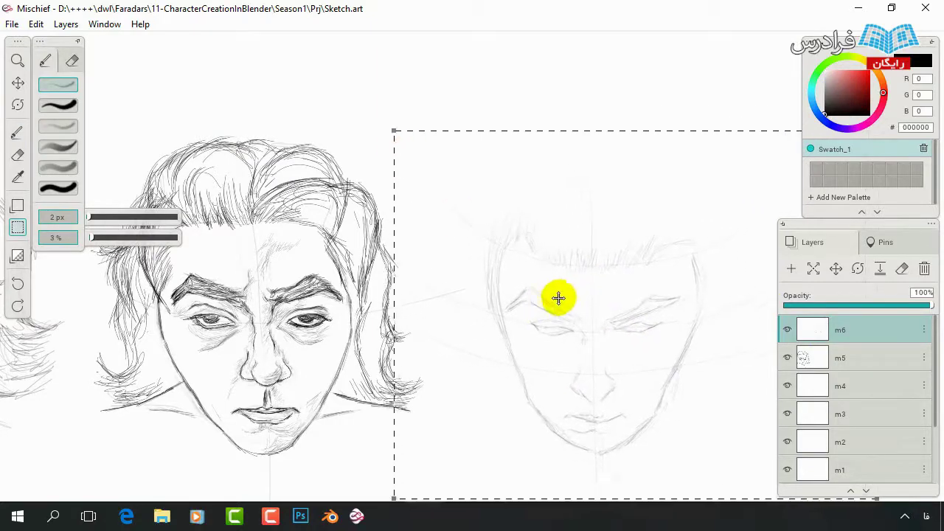
Darken the rounded top outline of the right-hand head with pencil strokes.
{"action": "key", "text": "b"}
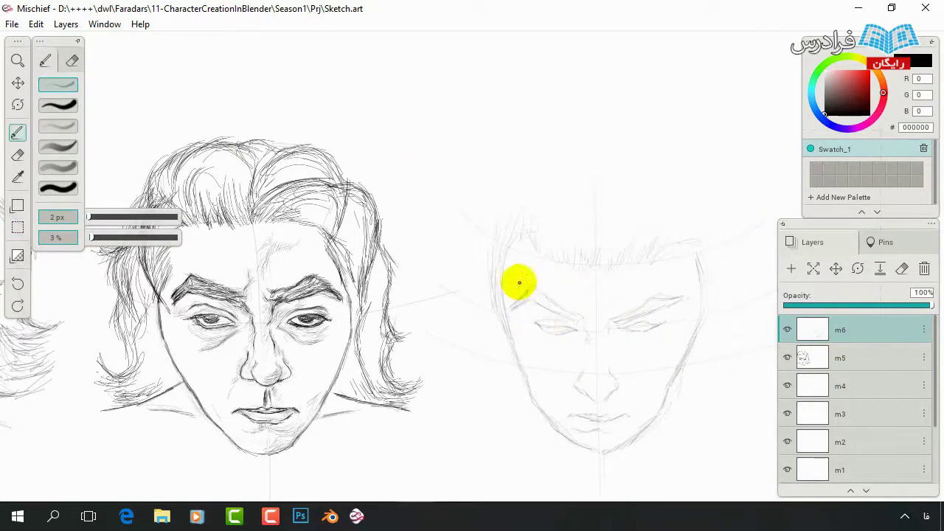
{"action": "left_click_drag", "start_coordinate": [524, 200], "coordinate": [508, 202]}
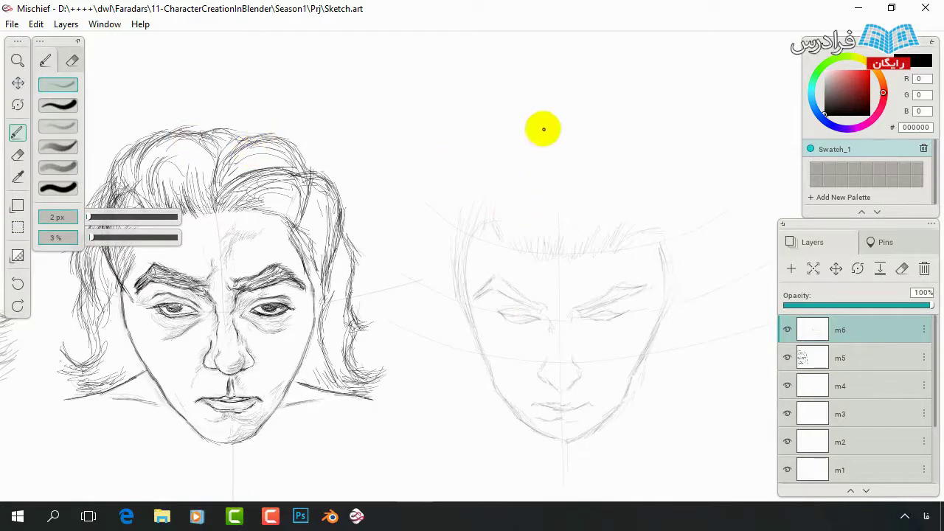
{"action": "left_click_drag", "start_coordinate": [544, 129], "coordinate": [410, 240]}
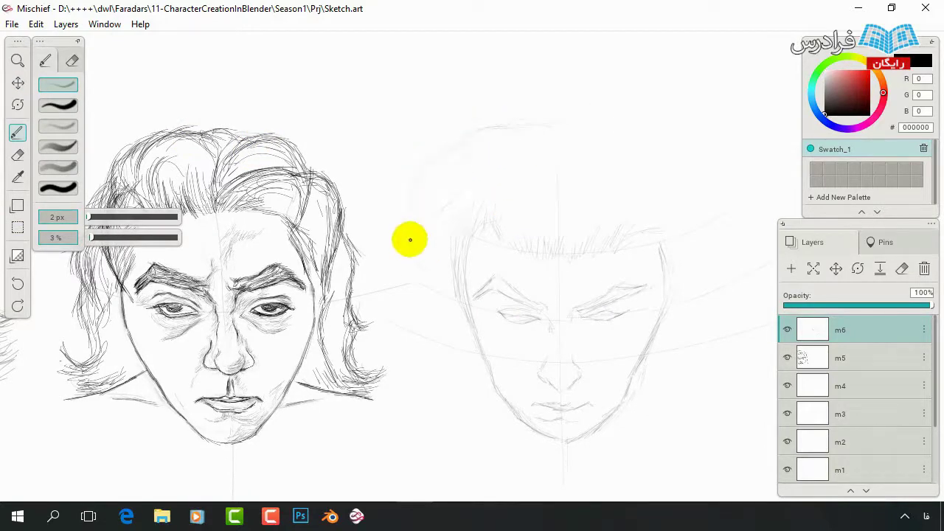
{"action": "left_click_drag", "start_coordinate": [438, 205], "coordinate": [463, 177]}
{"action": "left_click_drag", "start_coordinate": [487, 126], "coordinate": [615, 122]}
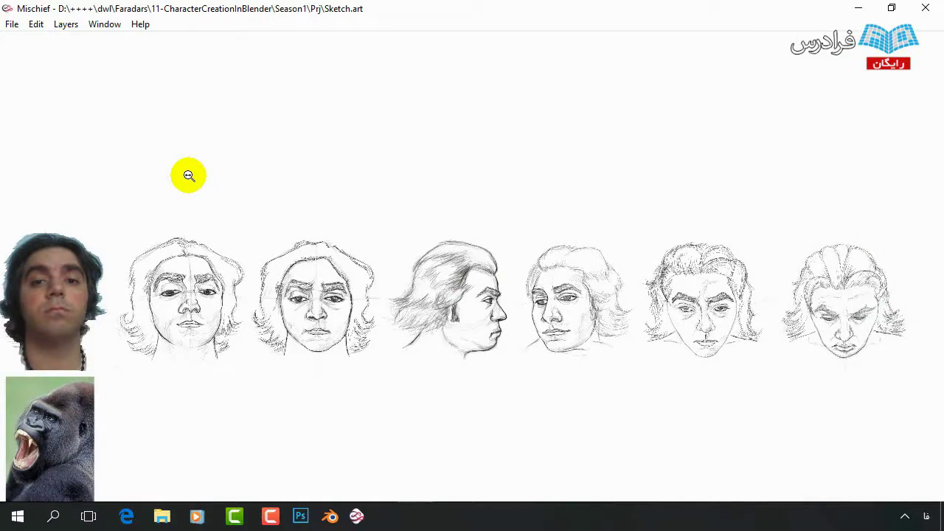
Set the brush opacity to 2% and draw a faint oval for the gorilla head in the empty area.
{"action": "mouse_move", "coordinate": [194, 175]}
{"action": "left_mouse_down"}
{"action": "mouse_move", "coordinate": [517, 229]}
{"action": "mouse_move", "coordinate": [491, 206]}
{"action": "left_mouse_up"}
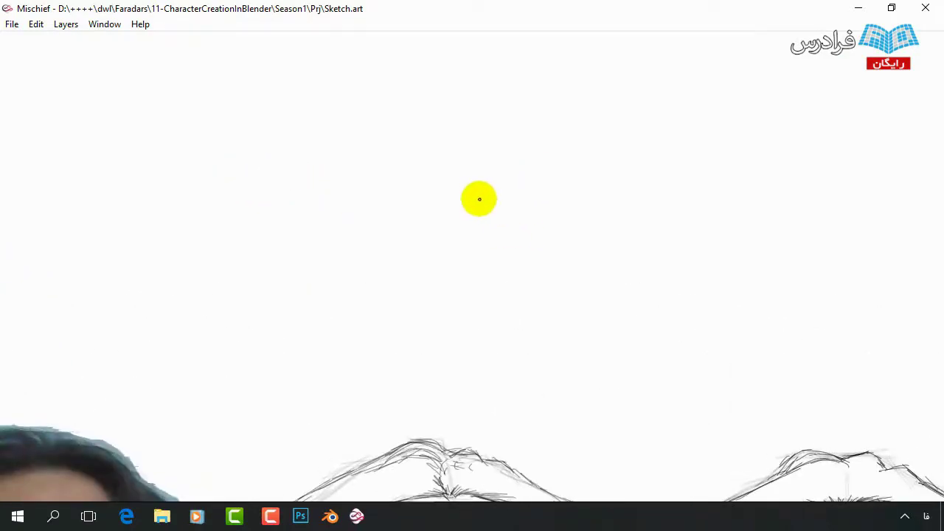
{"action": "key", "text": "Tab"}
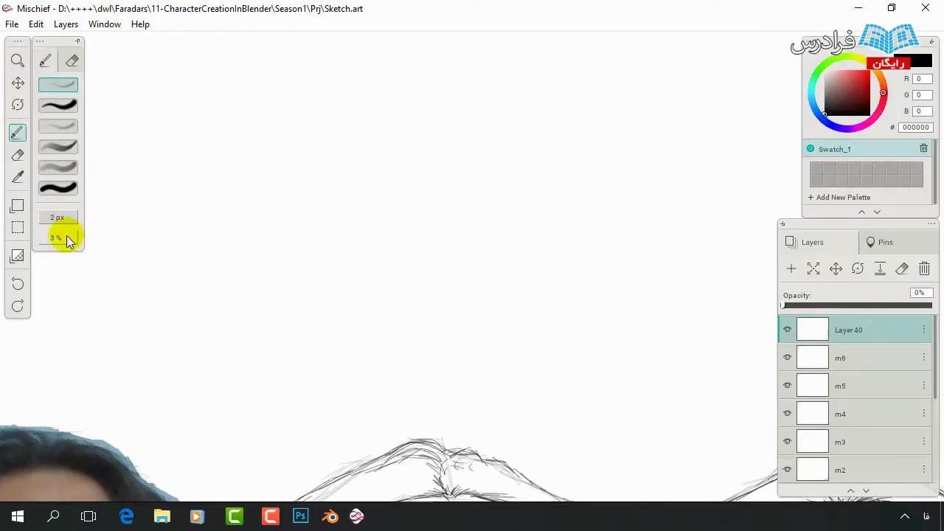
{"action": "left_click", "coordinate": [66, 236]}
{"action": "left_click", "coordinate": [91, 237]}
{"action": "mouse_move", "coordinate": [328, 94]}
{"action": "left_mouse_down"}
{"action": "mouse_move", "coordinate": [316, 113]}
{"action": "mouse_move", "coordinate": [312, 196]}
{"action": "mouse_move", "coordinate": [325, 258]}
{"action": "left_mouse_up"}
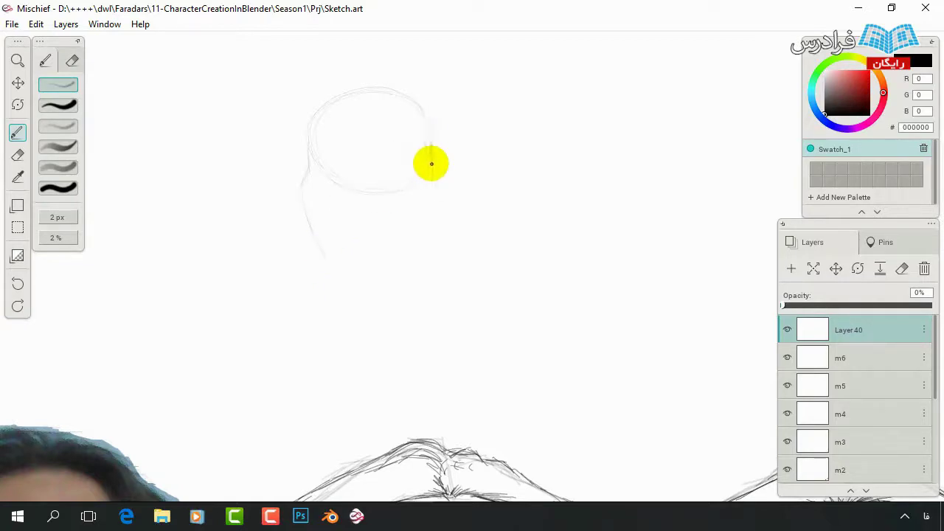
Sketch the gorilla's jaw, lower head edge, neck and shoulder lines.
{"action": "left_click_drag", "start_coordinate": [436, 181], "coordinate": [459, 222]}
{"action": "left_click_drag", "start_coordinate": [411, 255], "coordinate": [333, 261]}
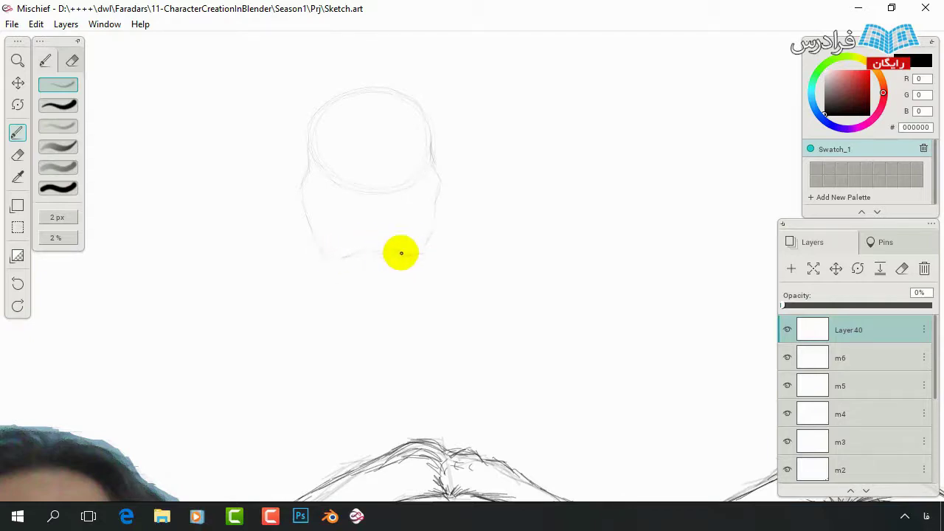
{"action": "left_click_drag", "start_coordinate": [400, 253], "coordinate": [342, 257]}
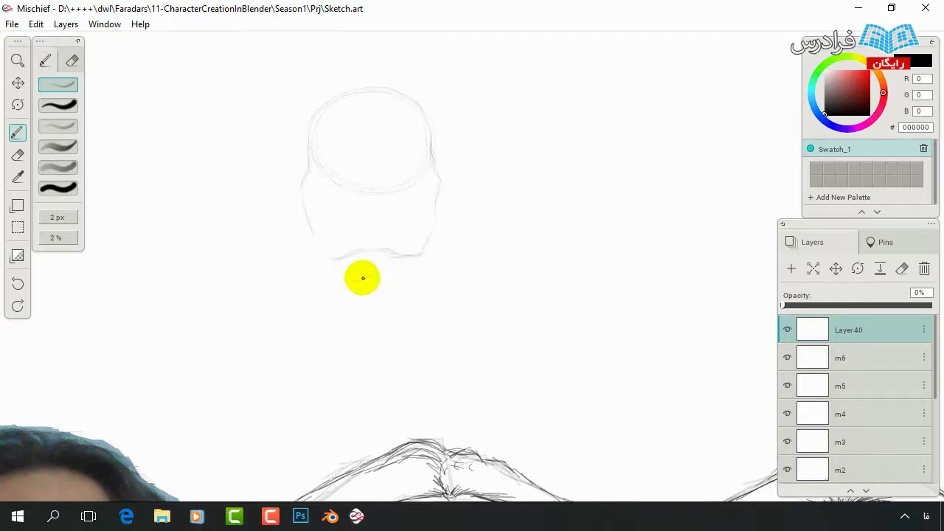
{"action": "left_click_drag", "start_coordinate": [411, 261], "coordinate": [349, 270]}
{"action": "left_click_drag", "start_coordinate": [427, 226], "coordinate": [352, 266]}
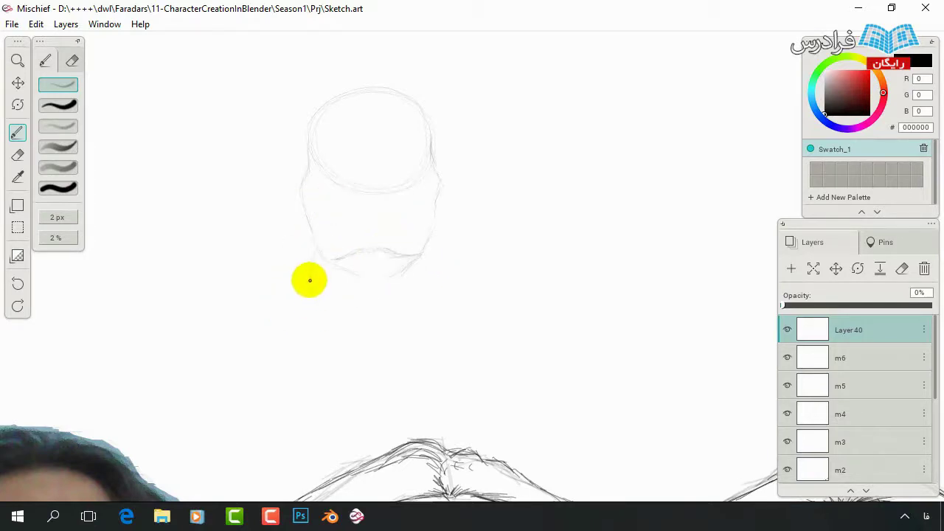
{"action": "left_click_drag", "start_coordinate": [309, 275], "coordinate": [306, 306]}
{"action": "left_click_drag", "start_coordinate": [440, 245], "coordinate": [434, 251]}
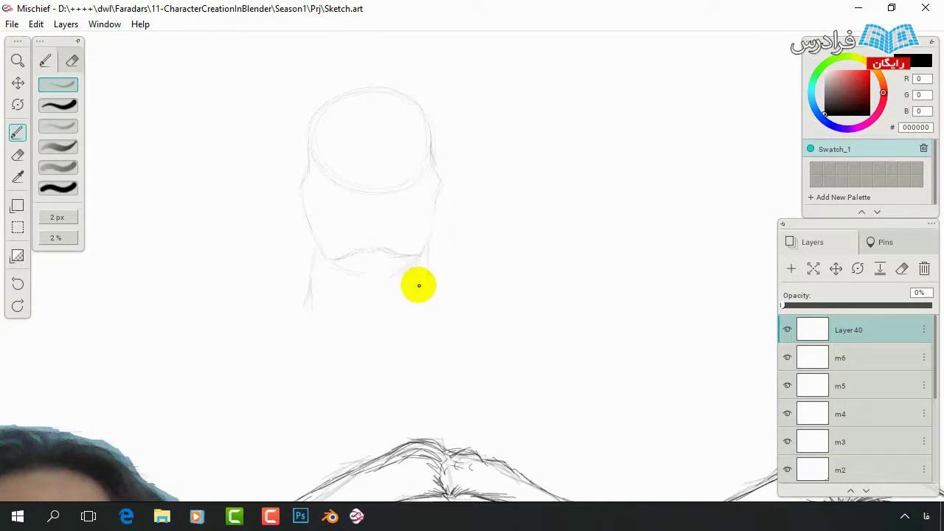
Erase stray strokes, then add a vertical centre line, left eye and right eyebrow.
{"action": "left_click_drag", "start_coordinate": [301, 321], "coordinate": [304, 284]}
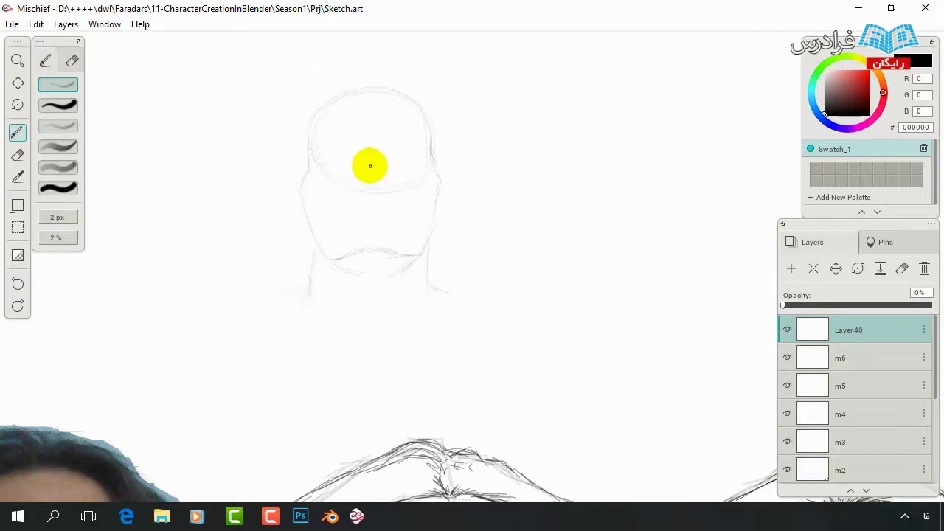
{"action": "left_click_drag", "start_coordinate": [369, 164], "coordinate": [403, 177]}
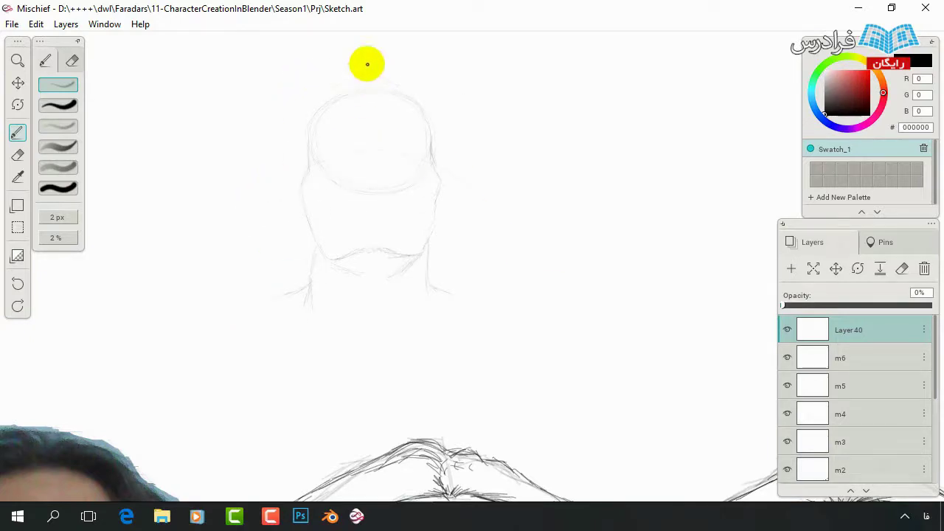
{"action": "left_click_drag", "start_coordinate": [367, 63], "coordinate": [383, 362]}
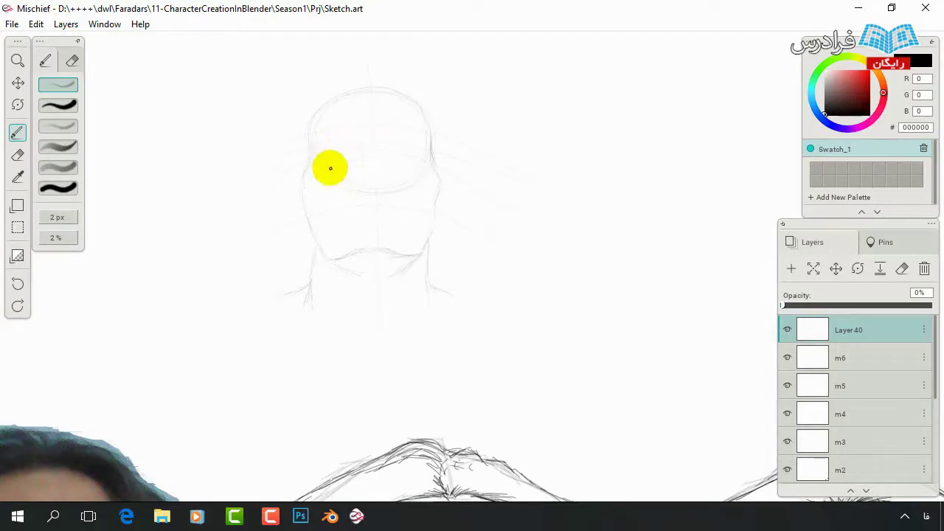
{"action": "left_click_drag", "start_coordinate": [344, 152], "coordinate": [411, 153]}
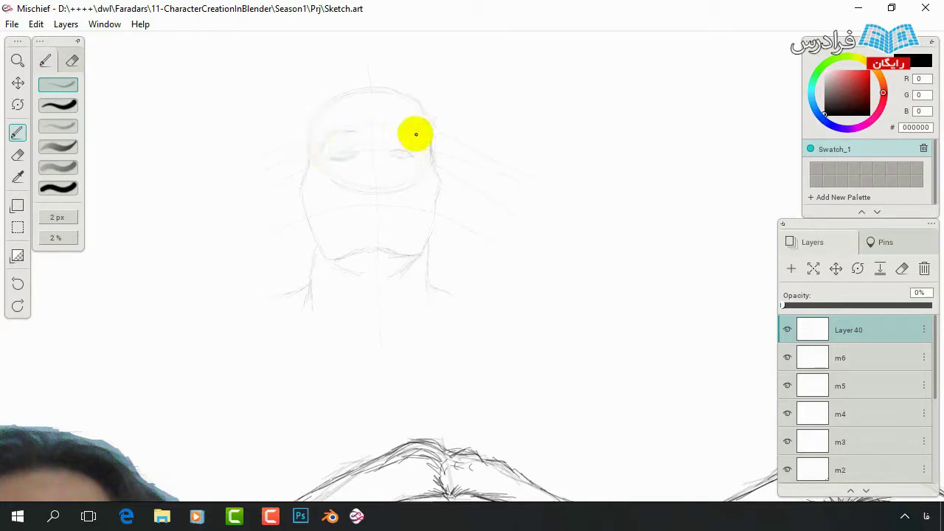
{"action": "left_click_drag", "start_coordinate": [387, 129], "coordinate": [425, 128]}
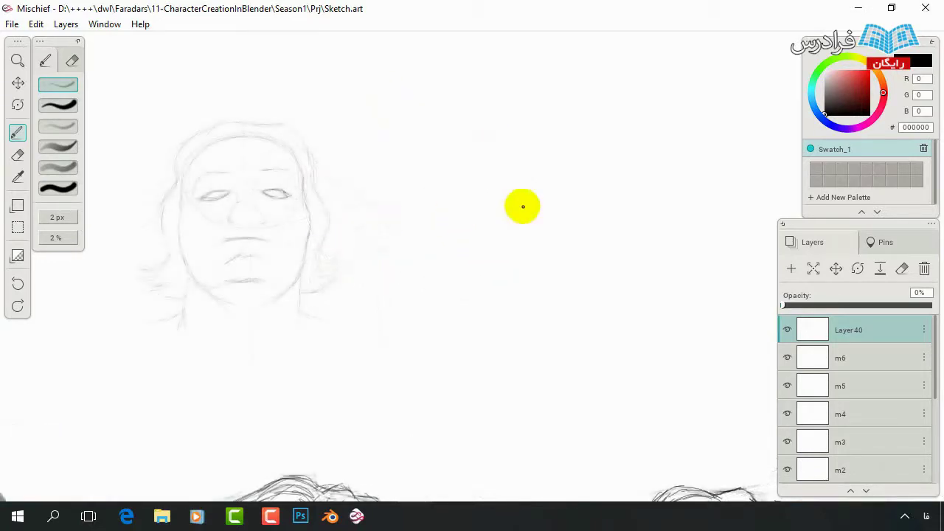
Sketch a second head circle with a curved jaw, an eye and an eyebrow.
{"action": "left_click_drag", "start_coordinate": [532, 181], "coordinate": [523, 202]}
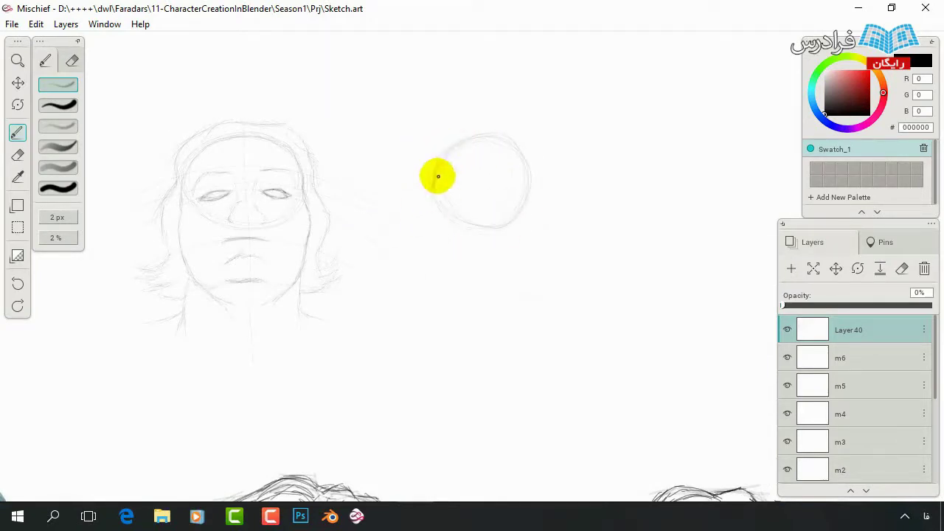
{"action": "mouse_move", "coordinate": [432, 190]}
{"action": "left_mouse_down"}
{"action": "mouse_move", "coordinate": [436, 284]}
{"action": "mouse_move", "coordinate": [515, 268]}
{"action": "mouse_move", "coordinate": [542, 219]}
{"action": "mouse_move", "coordinate": [508, 144]}
{"action": "mouse_move", "coordinate": [434, 202]}
{"action": "mouse_move", "coordinate": [421, 228]}
{"action": "mouse_move", "coordinate": [434, 291]}
{"action": "left_mouse_up"}
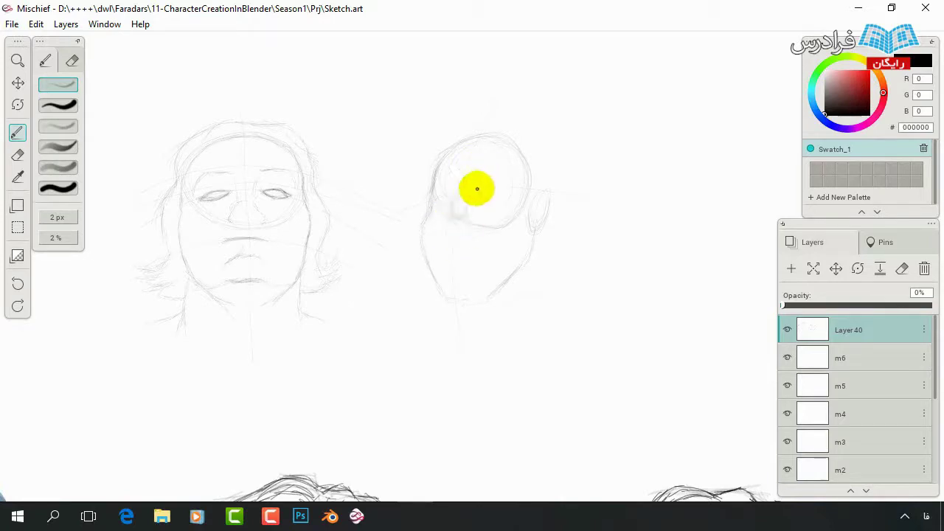
{"action": "left_click_drag", "start_coordinate": [484, 182], "coordinate": [476, 186]}
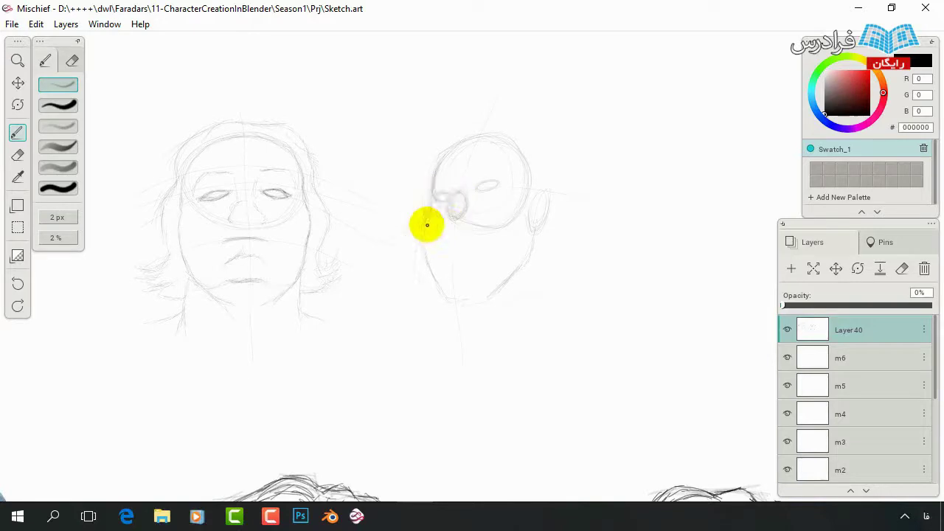
{"action": "left_click_drag", "start_coordinate": [517, 164], "coordinate": [501, 164]}
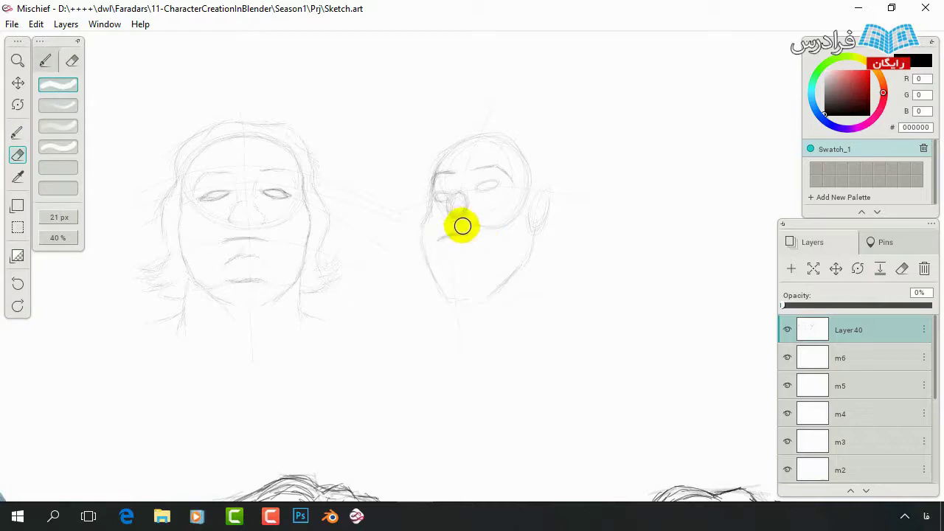
Add a mouth stroke and redraw the jawline from ear to chin.
{"action": "key", "text": "r"}
{"action": "key", "text": "e"}
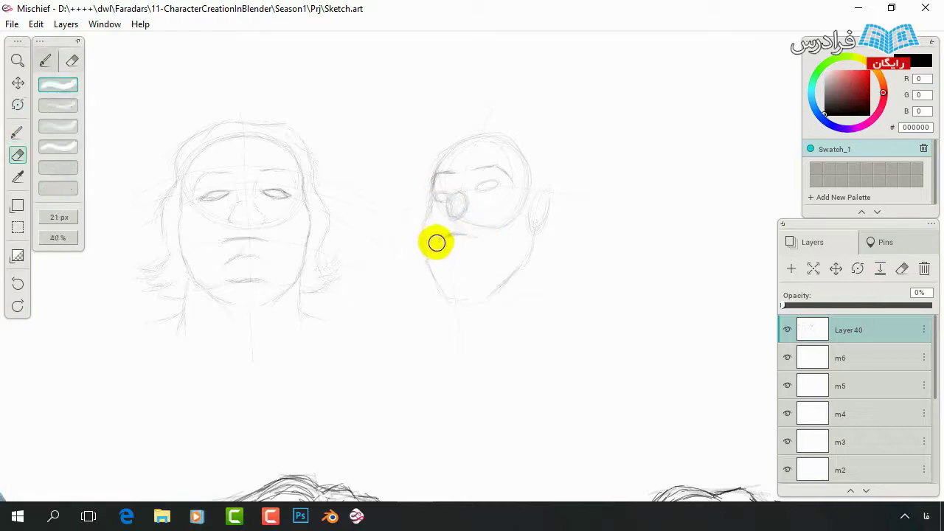
{"action": "key", "text": "b"}
{"action": "left_click_drag", "start_coordinate": [442, 234], "coordinate": [467, 235]}
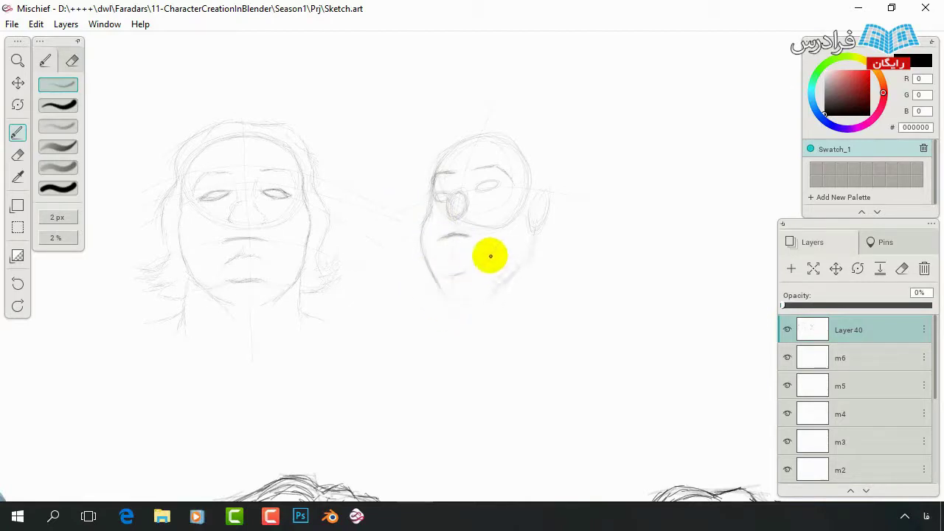
{"action": "mouse_move", "coordinate": [526, 258]}
{"action": "left_mouse_down"}
{"action": "mouse_move", "coordinate": [476, 309]}
{"action": "mouse_move", "coordinate": [480, 285]}
{"action": "left_mouse_up"}
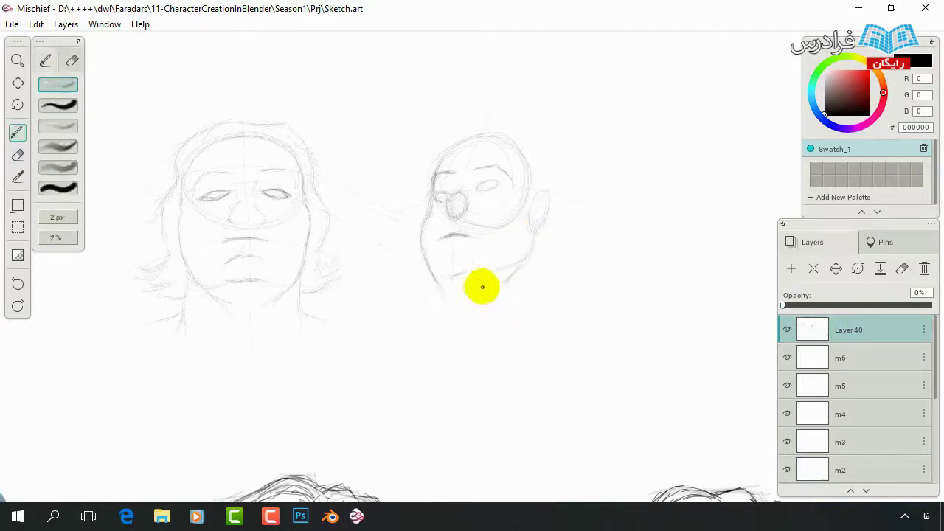
{"action": "key", "text": "ctrl+z"}
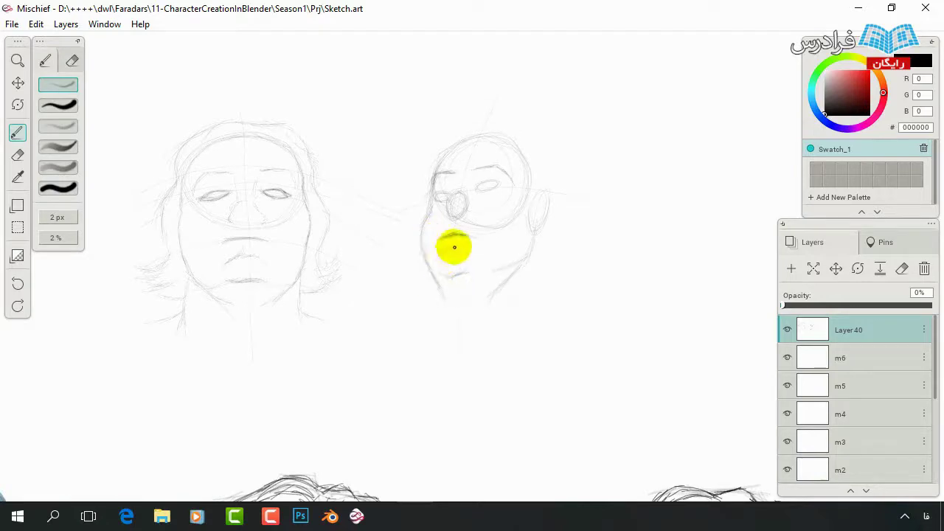
{"action": "left_click_drag", "start_coordinate": [514, 238], "coordinate": [467, 278]}
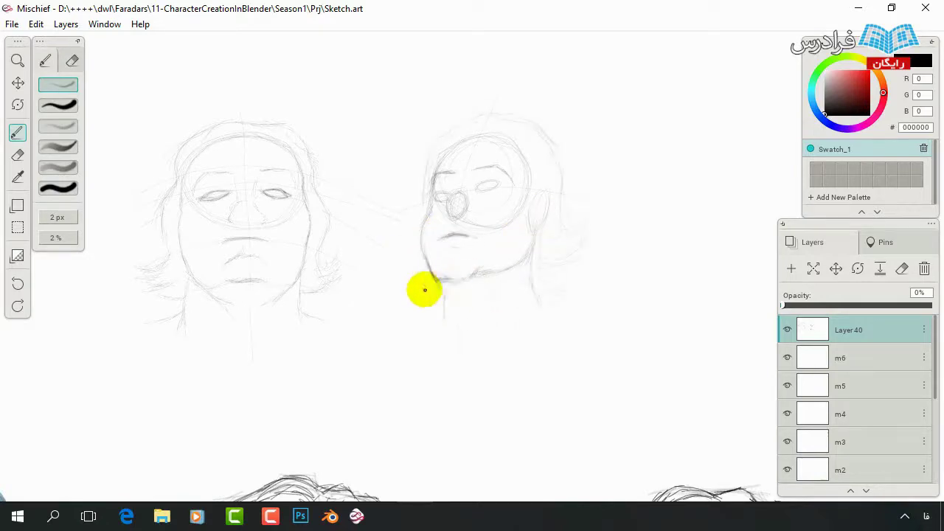
Darken the cheek, jaw and mouth lines and add a neck line and light hair strokes.
{"action": "key", "text": "e"}
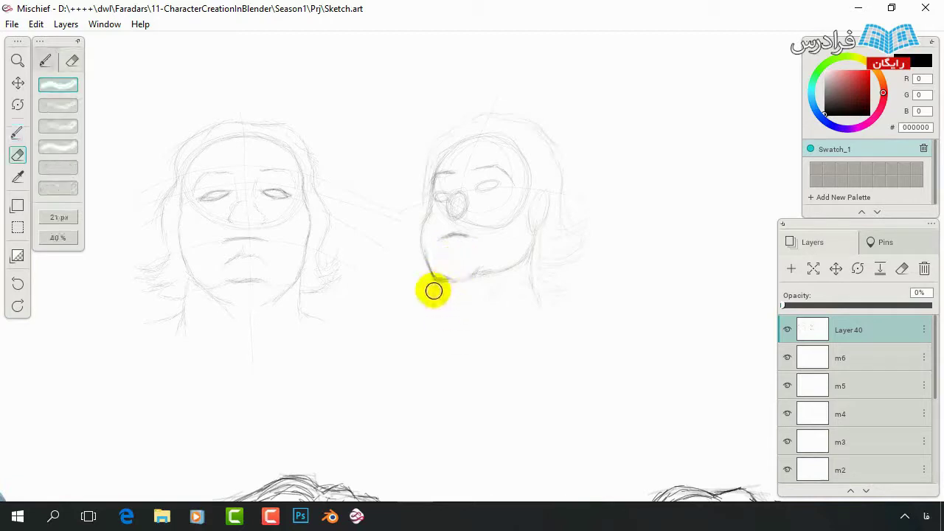
{"action": "key", "text": "b"}
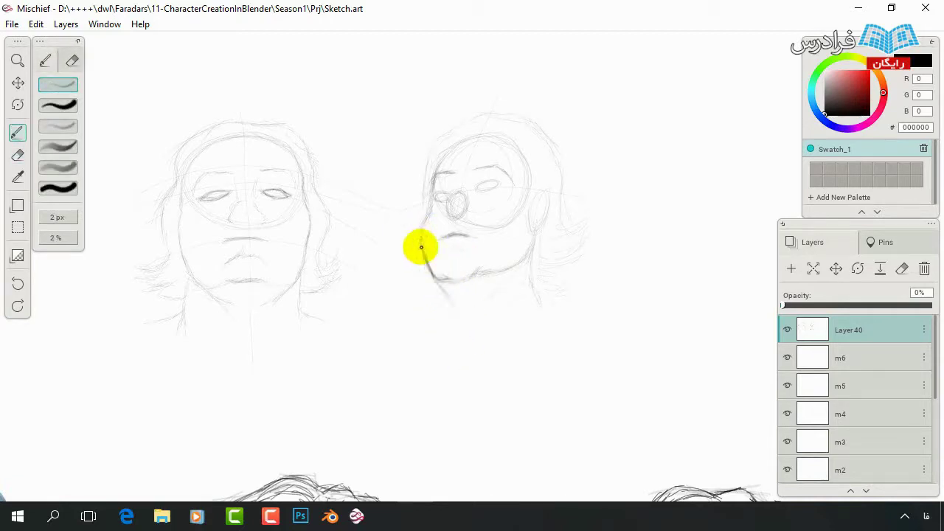
{"action": "mouse_move", "coordinate": [427, 210]}
{"action": "left_mouse_down"}
{"action": "mouse_move", "coordinate": [458, 279]}
{"action": "mouse_move", "coordinate": [539, 281]}
{"action": "left_mouse_up"}
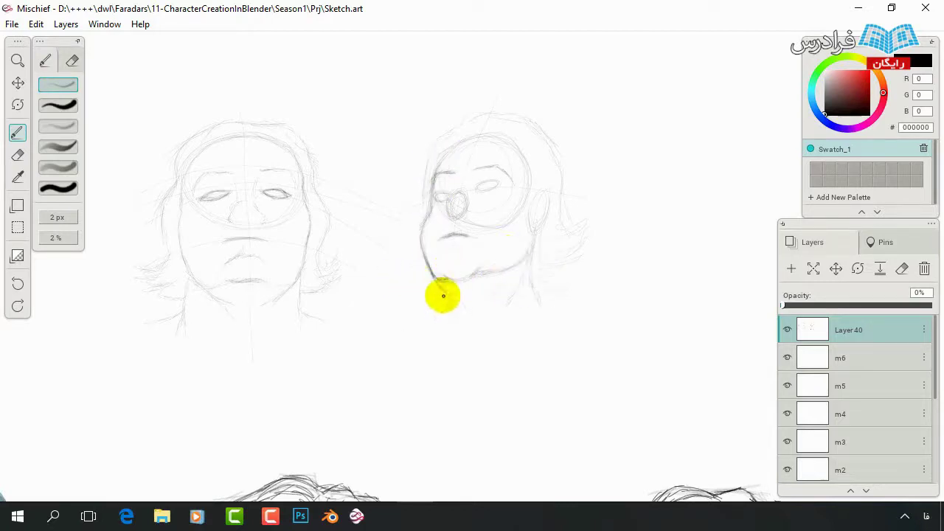
{"action": "left_click_drag", "start_coordinate": [442, 310], "coordinate": [432, 253]}
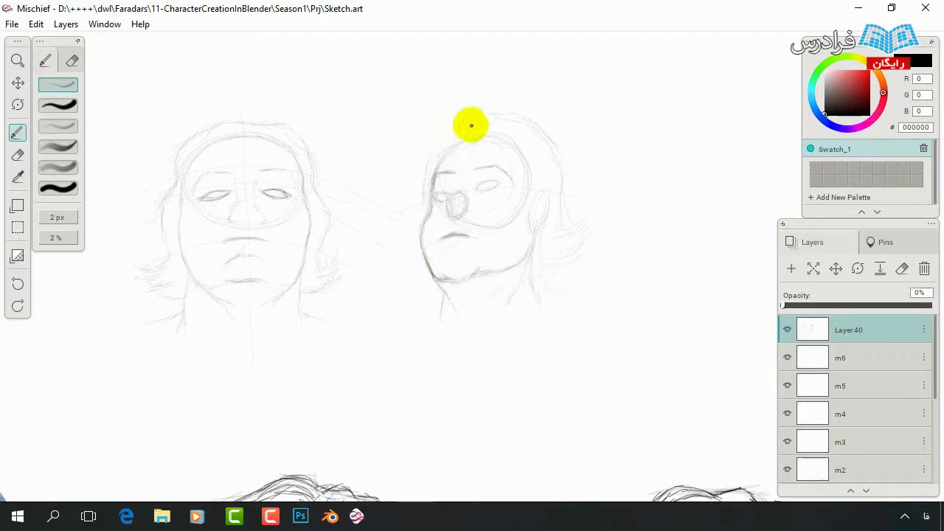
{"action": "left_click_drag", "start_coordinate": [484, 119], "coordinate": [549, 180]}
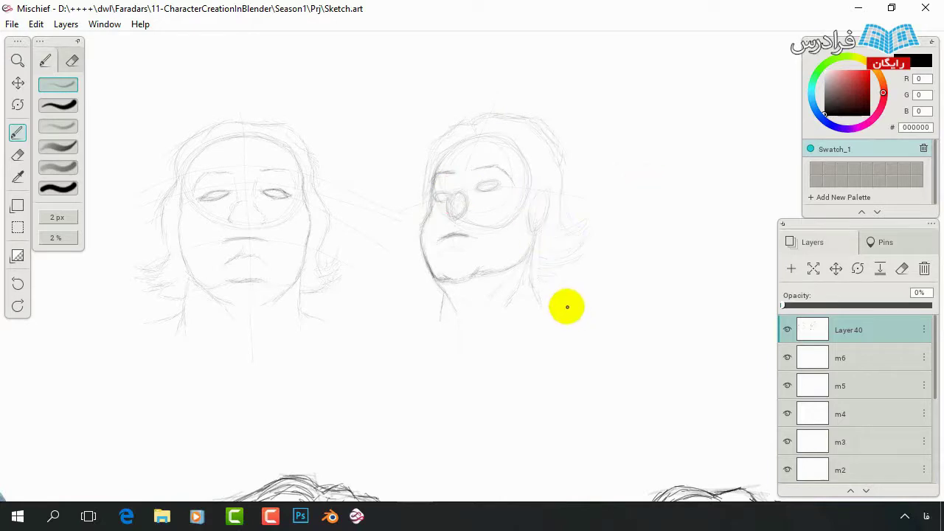
{"action": "left_click_drag", "start_coordinate": [448, 238], "coordinate": [467, 241]}
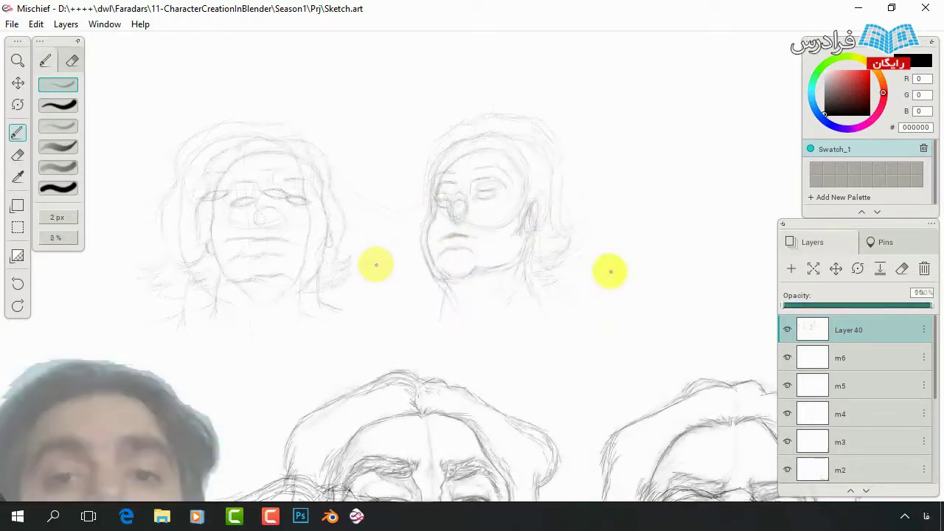
Lower pencil opacity to 3% and sketch a faint cranium circle in empty space beside the studies.
{"action": "left_click_drag", "start_coordinate": [468, 249], "coordinate": [517, 302]}
{"action": "left_click_drag", "start_coordinate": [535, 238], "coordinate": [549, 238]}
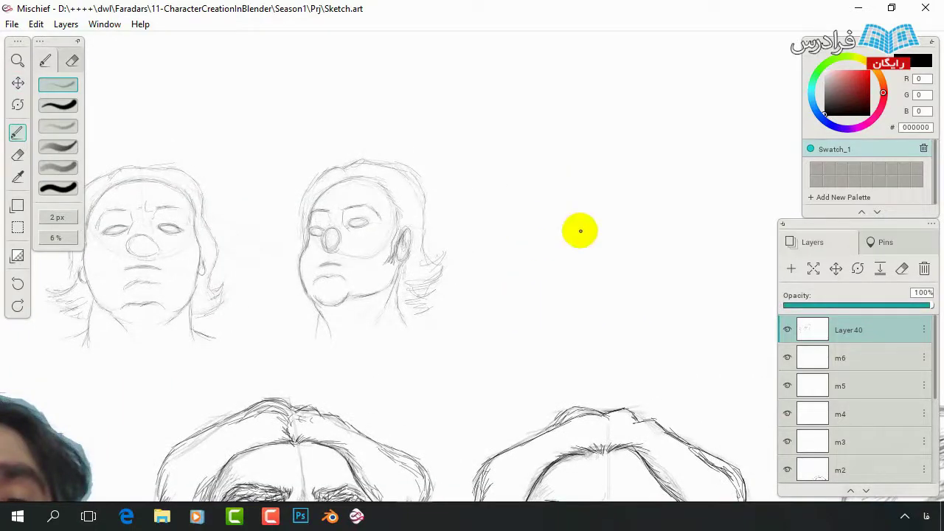
{"action": "left_click_drag", "start_coordinate": [55, 238], "coordinate": [92, 237]}
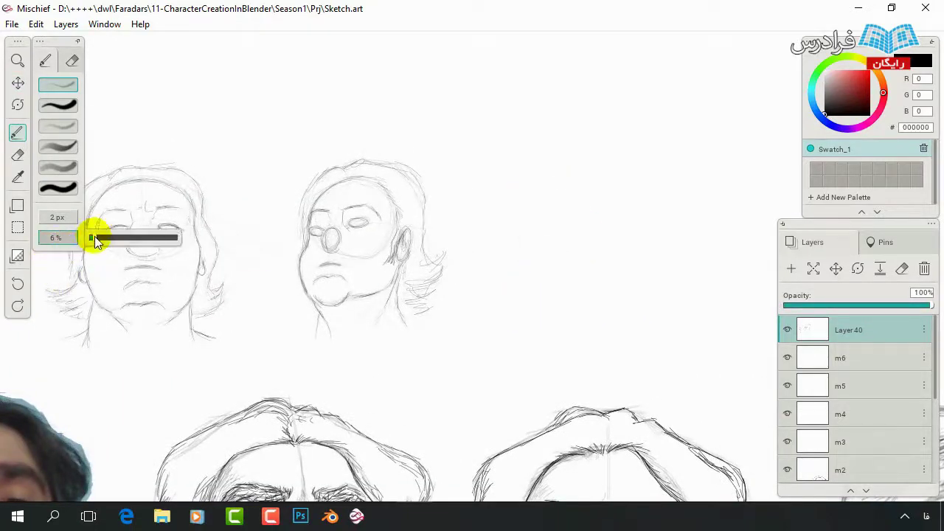
{"action": "mouse_move", "coordinate": [575, 217]}
{"action": "left_mouse_down"}
{"action": "mouse_move", "coordinate": [542, 249]}
{"action": "mouse_move", "coordinate": [531, 202]}
{"action": "left_mouse_up"}
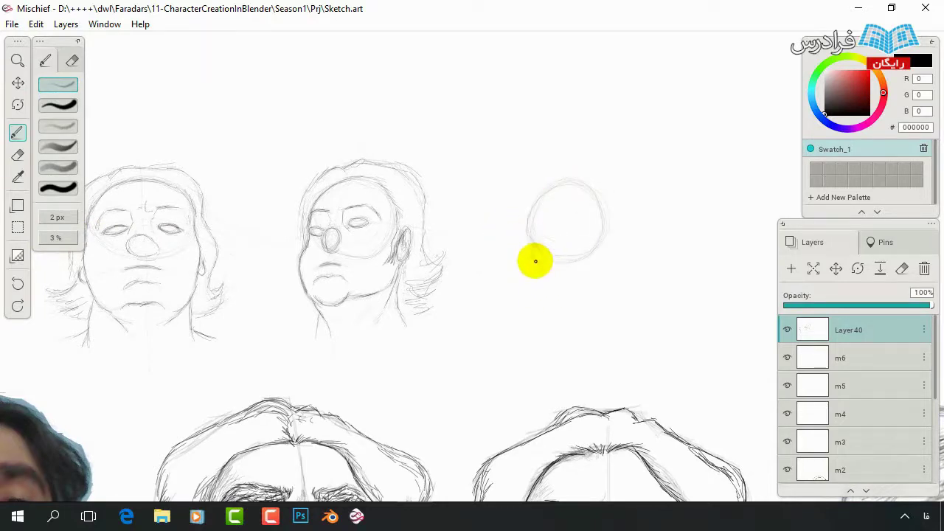
Draw the jawline, vertical guide, back of head and ear around the new circle.
{"action": "mouse_move", "coordinate": [535, 261]}
{"action": "left_mouse_down"}
{"action": "mouse_move", "coordinate": [556, 296]}
{"action": "mouse_move", "coordinate": [539, 256]}
{"action": "left_mouse_up"}
{"action": "mouse_move", "coordinate": [558, 167]}
{"action": "left_mouse_down"}
{"action": "mouse_move", "coordinate": [561, 304]}
{"action": "mouse_move", "coordinate": [612, 292]}
{"action": "left_mouse_up"}
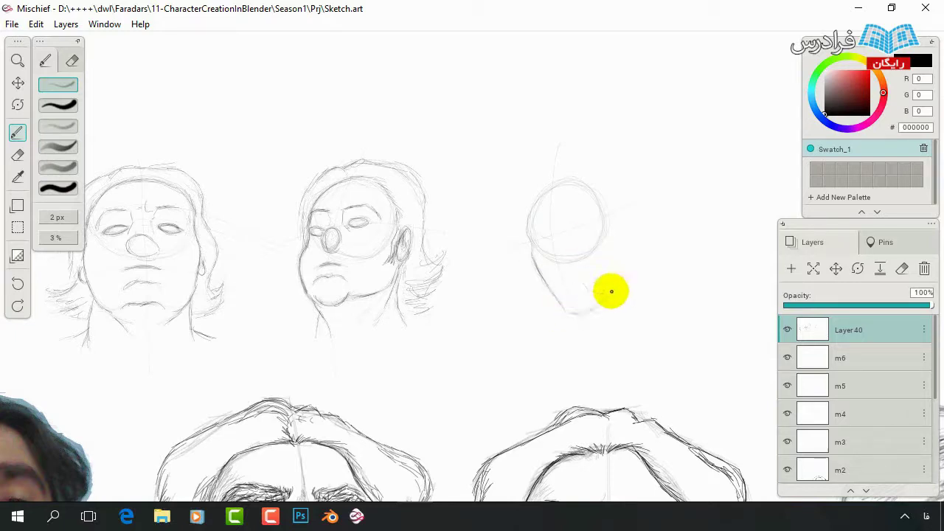
{"action": "left_click_drag", "start_coordinate": [620, 198], "coordinate": [620, 280]}
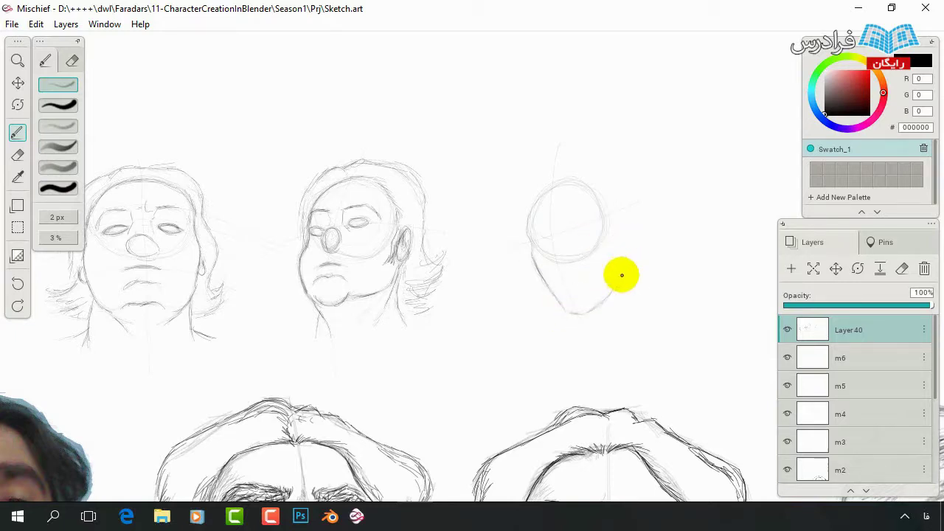
{"action": "mouse_move", "coordinate": [625, 219]}
{"action": "left_mouse_down"}
{"action": "mouse_move", "coordinate": [611, 211]}
{"action": "mouse_move", "coordinate": [626, 219]}
{"action": "left_mouse_up"}
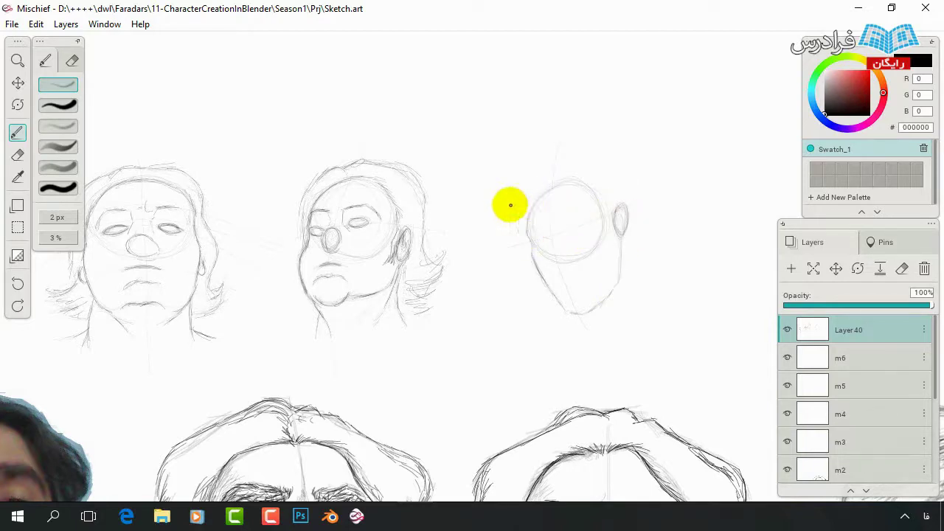
{"action": "left_click_drag", "start_coordinate": [538, 196], "coordinate": [584, 189]}
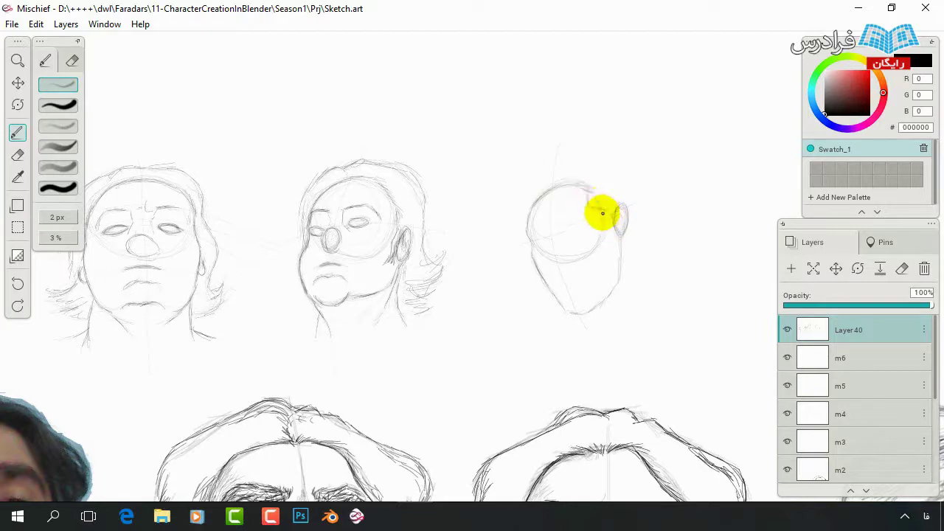
{"action": "mouse_move", "coordinate": [612, 236]}
{"action": "left_mouse_down"}
{"action": "mouse_move", "coordinate": [617, 273]}
{"action": "mouse_move", "coordinate": [512, 169]}
{"action": "left_mouse_up"}
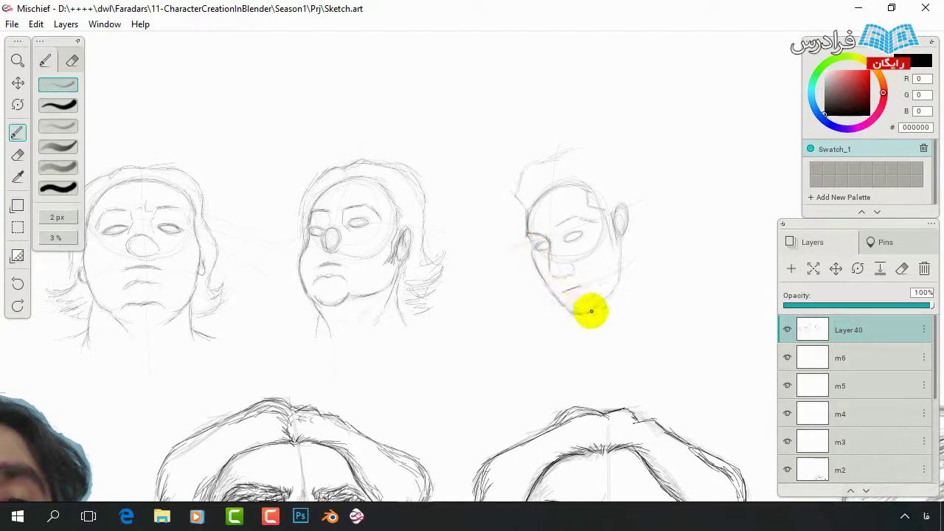
Add the chin line and a neck line down from the ear.
{"action": "left_click_drag", "start_coordinate": [596, 309], "coordinate": [616, 306]}
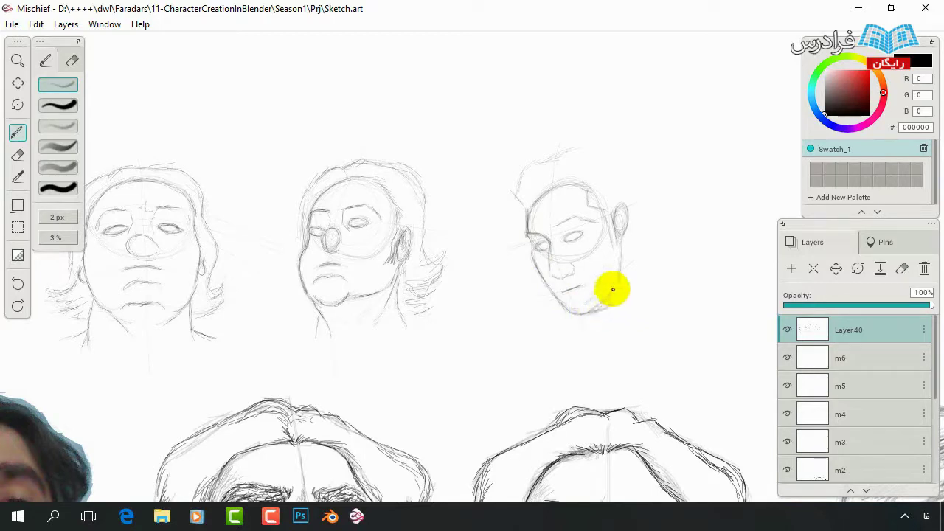
{"action": "left_click_drag", "start_coordinate": [628, 302], "coordinate": [603, 308]}
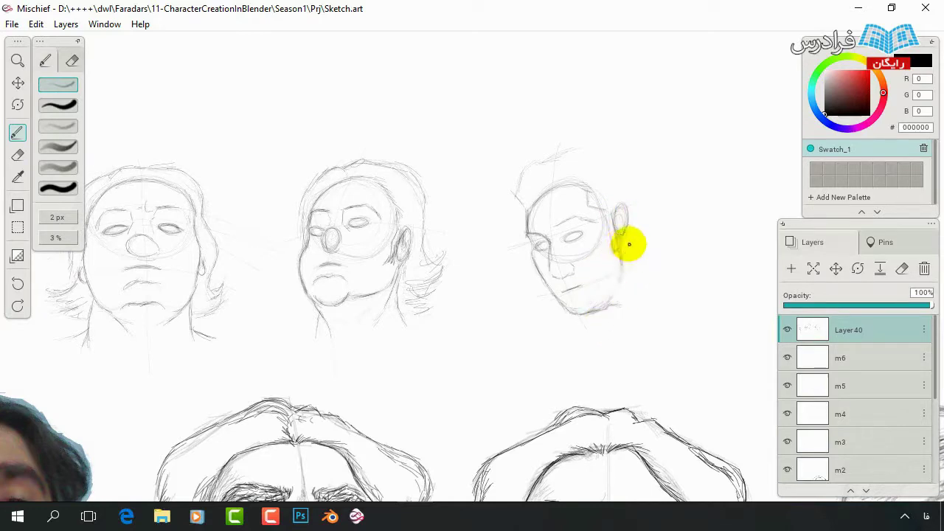
{"action": "left_click_drag", "start_coordinate": [626, 243], "coordinate": [641, 278]}
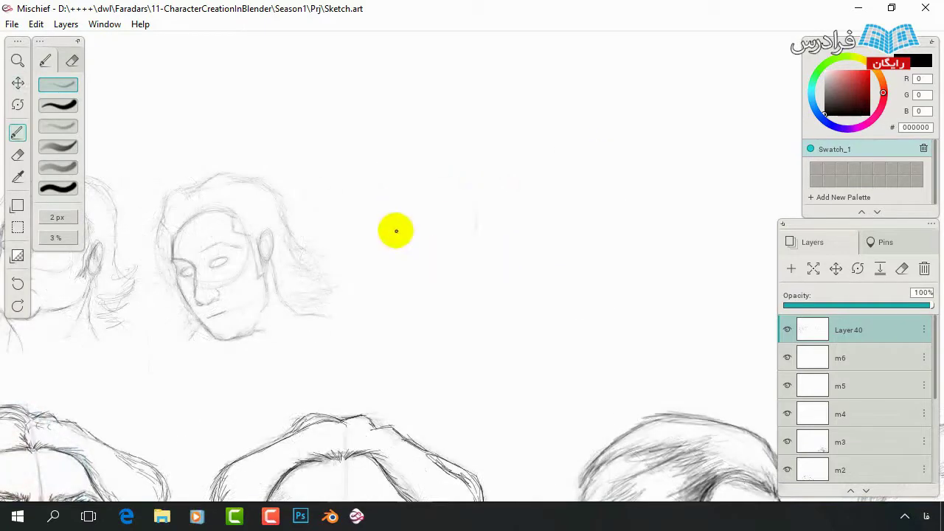
Sketch a new head circle with a jaw and a vertical centre line.
{"action": "left_click_drag", "start_coordinate": [397, 230], "coordinate": [416, 285]}
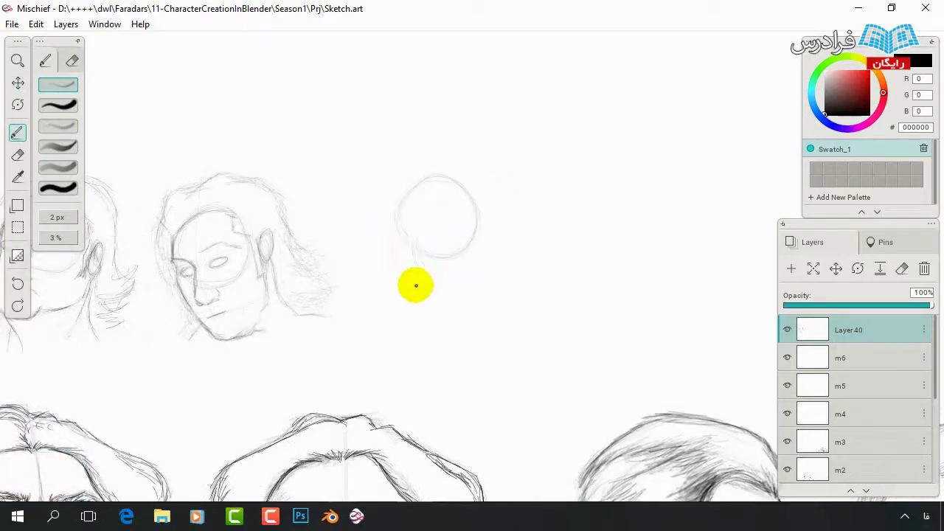
{"action": "left_click_drag", "start_coordinate": [482, 251], "coordinate": [386, 270]}
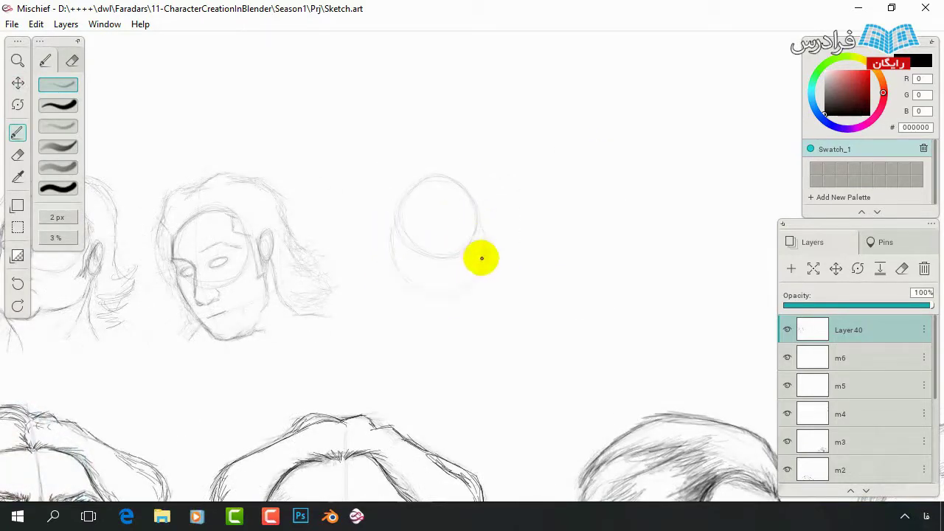
{"action": "mouse_move", "coordinate": [482, 257]}
{"action": "left_mouse_down"}
{"action": "mouse_move", "coordinate": [388, 320]}
{"action": "mouse_move", "coordinate": [475, 329]}
{"action": "mouse_move", "coordinate": [457, 337]}
{"action": "mouse_move", "coordinate": [392, 276]}
{"action": "mouse_move", "coordinate": [478, 308]}
{"action": "mouse_move", "coordinate": [437, 294]}
{"action": "mouse_move", "coordinate": [421, 188]}
{"action": "mouse_move", "coordinate": [403, 226]}
{"action": "mouse_move", "coordinate": [440, 178]}
{"action": "mouse_move", "coordinate": [426, 221]}
{"action": "mouse_move", "coordinate": [512, 243]}
{"action": "left_mouse_up"}
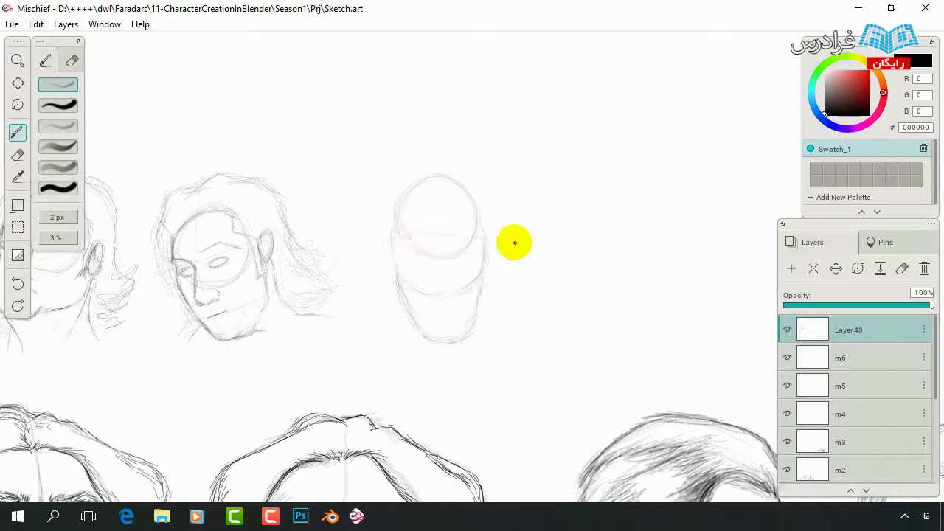
{"action": "left_click_drag", "start_coordinate": [439, 167], "coordinate": [444, 357]}
Enlarge the head sketch with a rectangle selection and mark a horizontal face guide.
{"action": "key", "text": "s"}
{"action": "left_click_drag", "start_coordinate": [363, 131], "coordinate": [548, 373]}
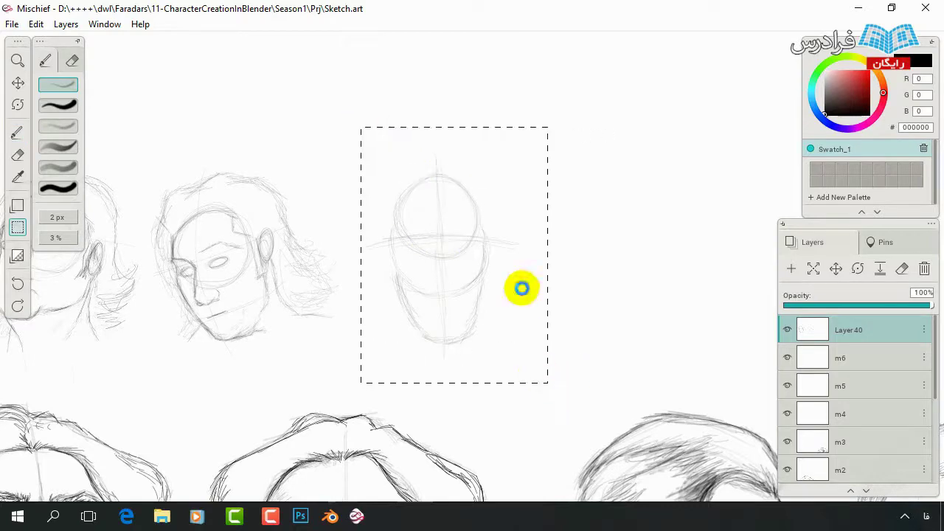
{"action": "mouse_move", "coordinate": [548, 127]}
{"action": "left_mouse_down"}
{"action": "mouse_move", "coordinate": [574, 133]}
{"action": "mouse_move", "coordinate": [573, 110]}
{"action": "left_mouse_up"}
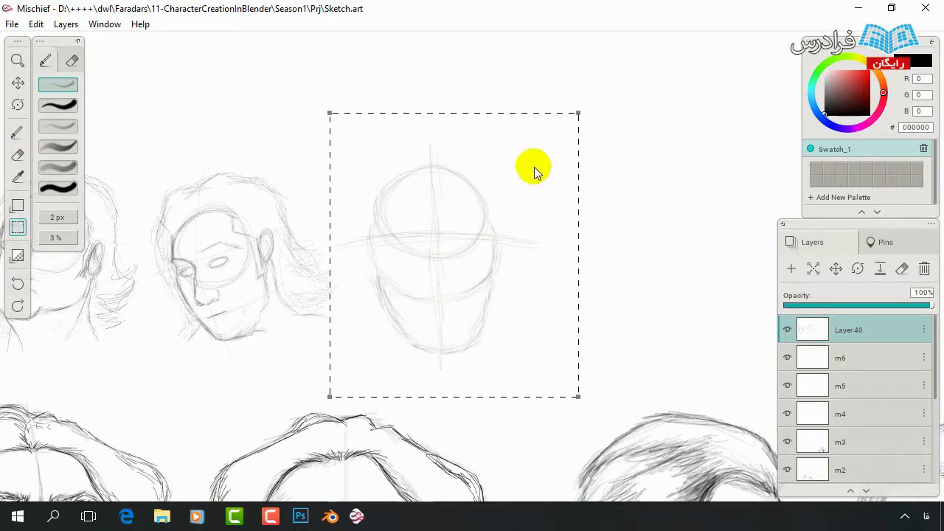
{"action": "key", "text": "b"}
{"action": "mouse_move", "coordinate": [457, 239]}
{"action": "left_mouse_down"}
{"action": "mouse_move", "coordinate": [392, 236]}
{"action": "mouse_move", "coordinate": [380, 226]}
{"action": "mouse_move", "coordinate": [423, 213]}
{"action": "mouse_move", "coordinate": [376, 232]}
{"action": "mouse_move", "coordinate": [413, 211]}
{"action": "mouse_move", "coordinate": [447, 217]}
{"action": "mouse_move", "coordinate": [470, 208]}
{"action": "mouse_move", "coordinate": [488, 220]}
{"action": "left_mouse_up"}
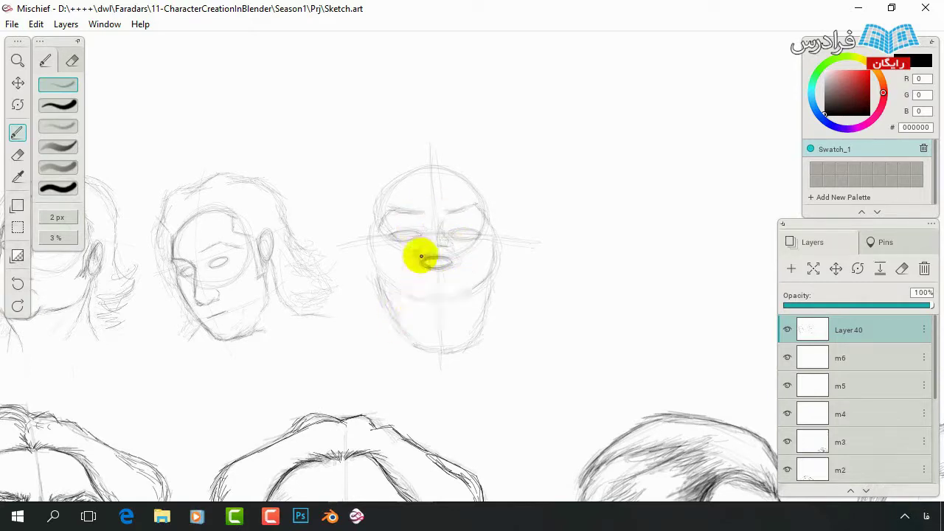
Refine the strokes below the lips and redraw the right eye outline.
{"action": "left_click_drag", "start_coordinate": [417, 285], "coordinate": [442, 281]}
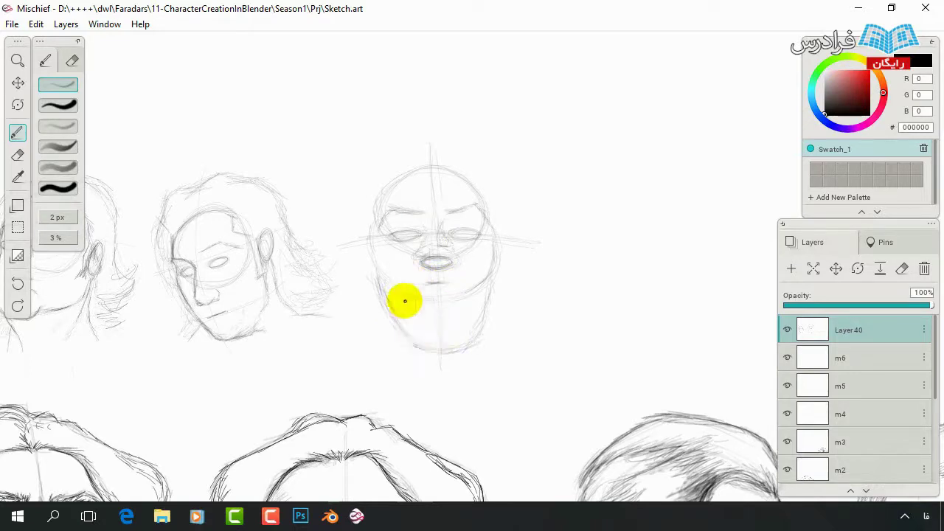
{"action": "mouse_move", "coordinate": [447, 282]}
{"action": "left_mouse_down"}
{"action": "mouse_move", "coordinate": [407, 293]}
{"action": "mouse_move", "coordinate": [430, 320]}
{"action": "mouse_move", "coordinate": [453, 317]}
{"action": "mouse_move", "coordinate": [431, 320]}
{"action": "mouse_move", "coordinate": [445, 322]}
{"action": "mouse_move", "coordinate": [410, 274]}
{"action": "mouse_move", "coordinate": [404, 289]}
{"action": "mouse_move", "coordinate": [418, 331]}
{"action": "mouse_move", "coordinate": [455, 267]}
{"action": "mouse_move", "coordinate": [466, 292]}
{"action": "mouse_move", "coordinate": [450, 337]}
{"action": "mouse_move", "coordinate": [453, 316]}
{"action": "mouse_move", "coordinate": [416, 344]}
{"action": "mouse_move", "coordinate": [462, 329]}
{"action": "mouse_move", "coordinate": [416, 296]}
{"action": "left_mouse_up"}
{"action": "mouse_move", "coordinate": [425, 238]}
{"action": "left_mouse_down"}
{"action": "mouse_move", "coordinate": [465, 229]}
{"action": "mouse_move", "coordinate": [423, 234]}
{"action": "left_mouse_up"}
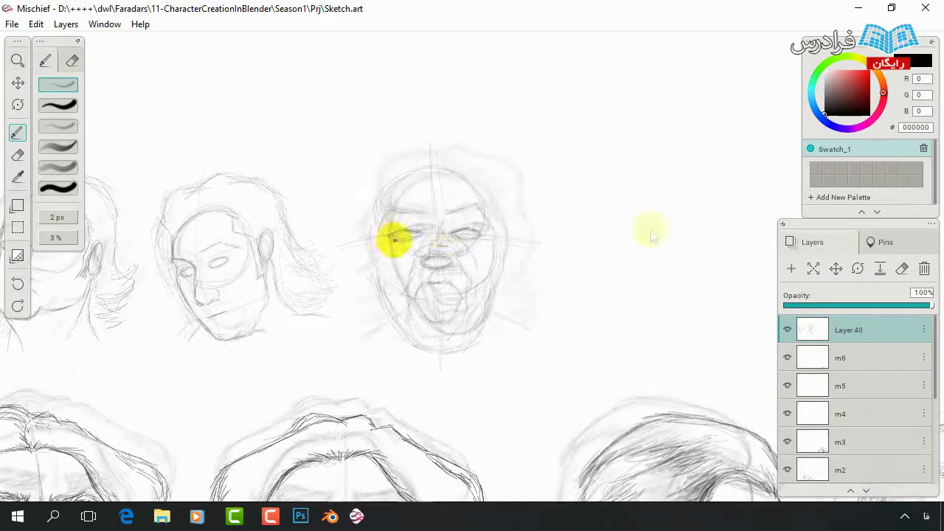
Adjust pencil opacity and sketch a new head circle to the right of the face.
{"action": "left_click_drag", "start_coordinate": [55, 238], "coordinate": [94, 238]}
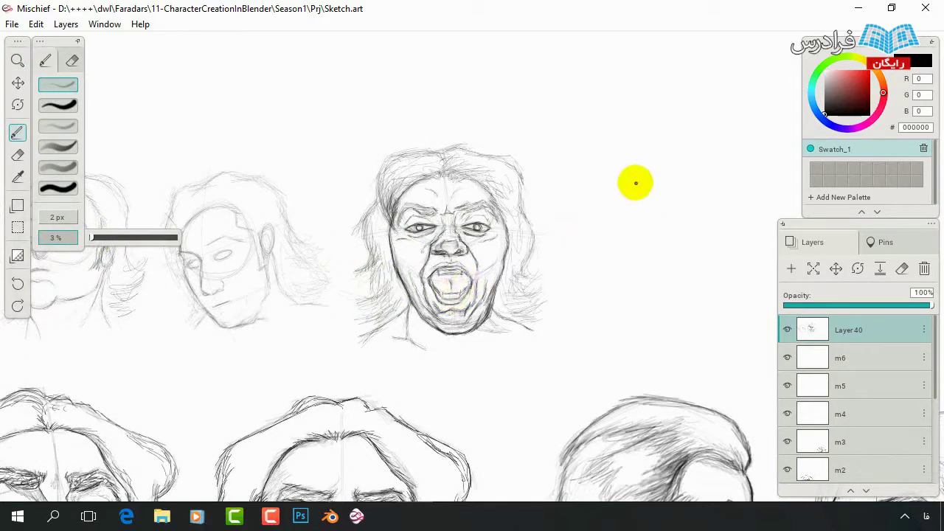
{"action": "mouse_move", "coordinate": [622, 226]}
{"action": "left_mouse_down"}
{"action": "mouse_move", "coordinate": [467, 229]}
{"action": "mouse_move", "coordinate": [450, 218]}
{"action": "left_mouse_up"}
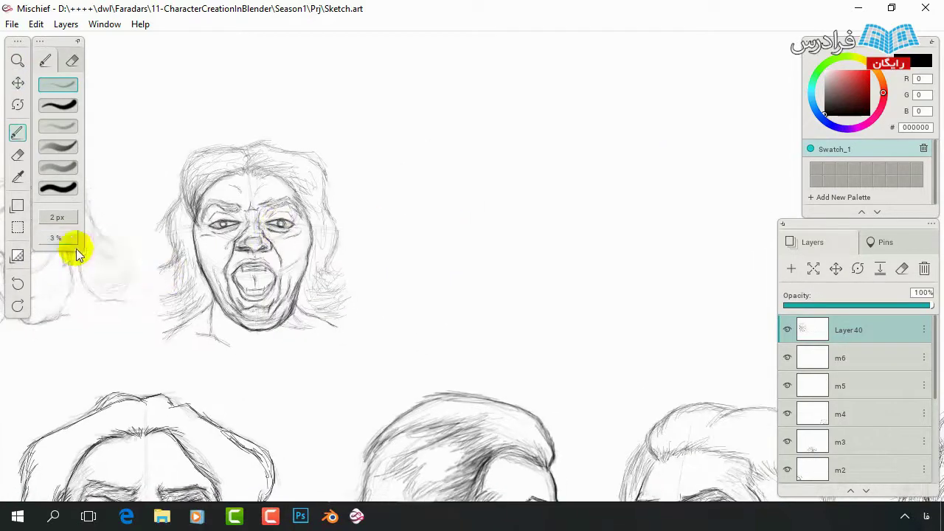
{"action": "mouse_move", "coordinate": [495, 143]}
{"action": "left_mouse_down"}
{"action": "mouse_move", "coordinate": [504, 141]}
{"action": "mouse_move", "coordinate": [475, 233]}
{"action": "mouse_move", "coordinate": [426, 190]}
{"action": "mouse_move", "coordinate": [449, 231]}
{"action": "mouse_move", "coordinate": [421, 208]}
{"action": "mouse_move", "coordinate": [421, 258]}
{"action": "mouse_move", "coordinate": [449, 287]}
{"action": "left_mouse_up"}
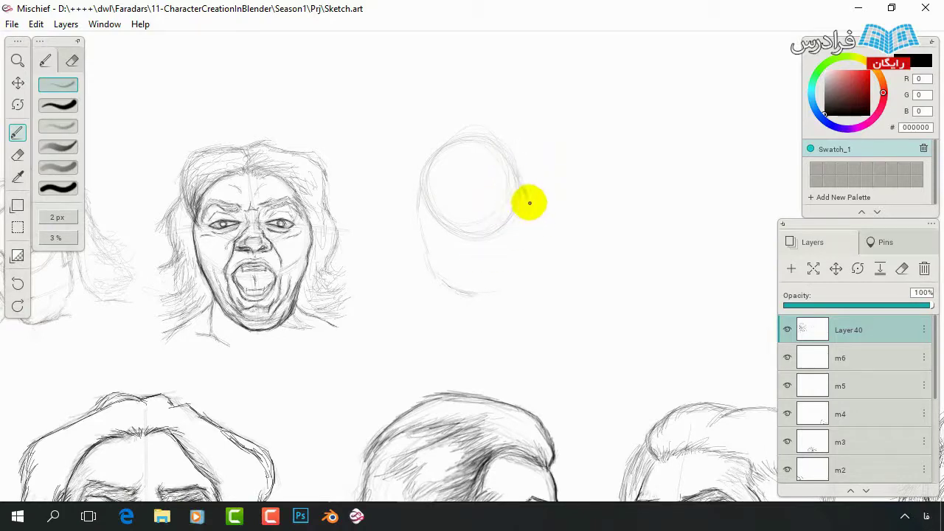
Draw the back line, vertical centre guide, an eye and the cheek-jaw shape.
{"action": "left_click_drag", "start_coordinate": [530, 203], "coordinate": [515, 297]}
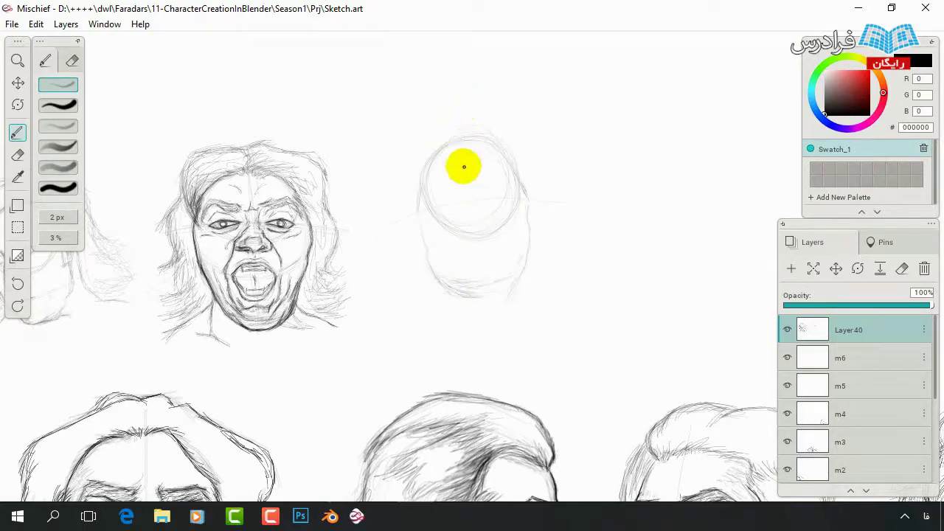
{"action": "left_click_drag", "start_coordinate": [468, 329], "coordinate": [462, 90]}
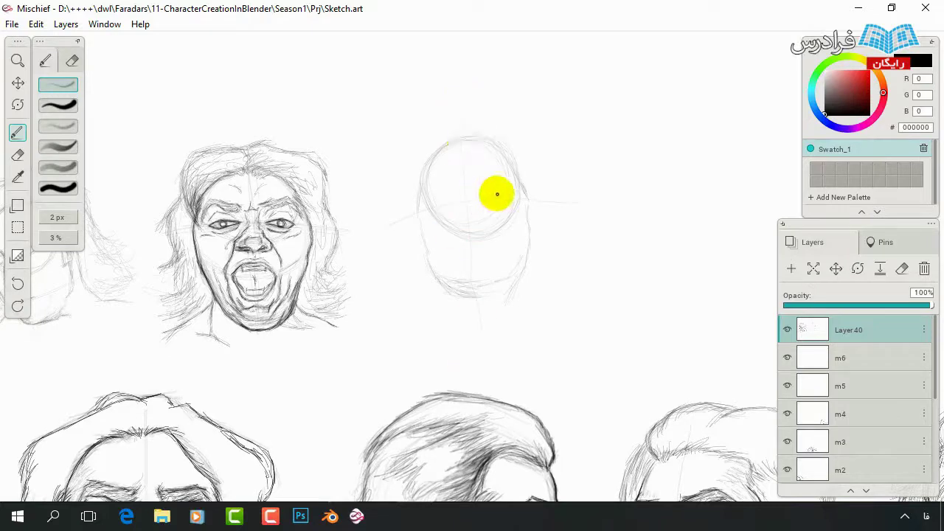
{"action": "mouse_move", "coordinate": [476, 199]}
{"action": "left_mouse_down"}
{"action": "mouse_move", "coordinate": [524, 202]}
{"action": "mouse_move", "coordinate": [525, 236]}
{"action": "left_mouse_up"}
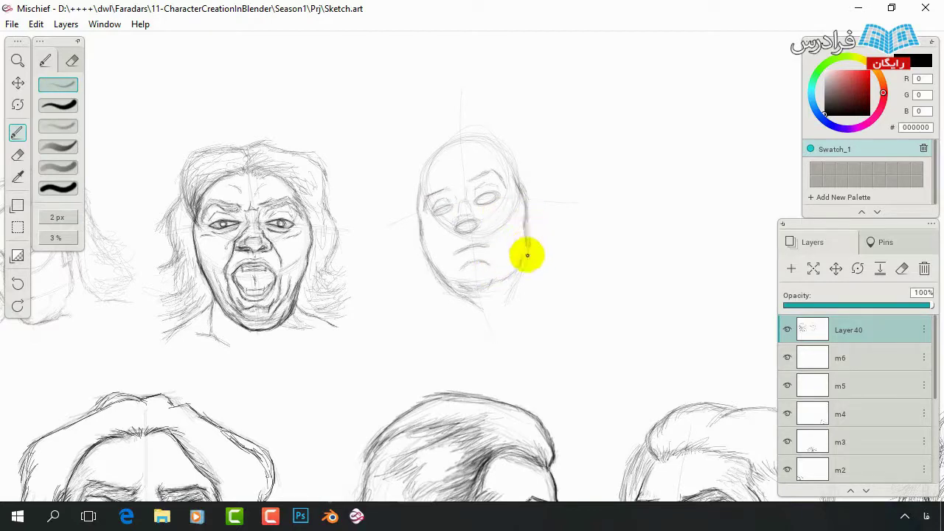
{"action": "mouse_move", "coordinate": [522, 249]}
{"action": "left_mouse_down"}
{"action": "mouse_move", "coordinate": [506, 302]}
{"action": "mouse_move", "coordinate": [512, 253]}
{"action": "mouse_move", "coordinate": [526, 282]}
{"action": "left_mouse_up"}
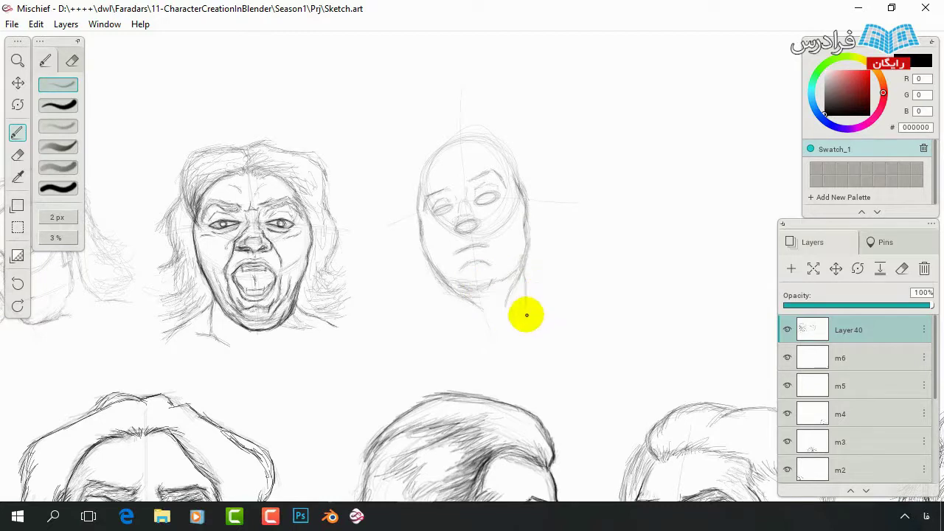
Sketch the neck below the jaw with light shading under the chin.
{"action": "mouse_move", "coordinate": [527, 315]}
{"action": "left_mouse_down"}
{"action": "mouse_move", "coordinate": [520, 259]}
{"action": "mouse_move", "coordinate": [506, 316]}
{"action": "left_mouse_up"}
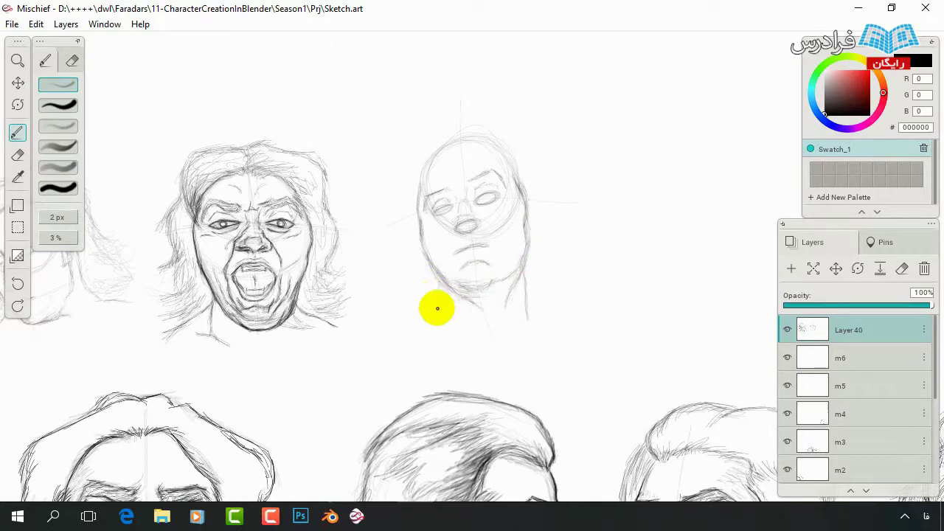
{"action": "mouse_move", "coordinate": [440, 280]}
{"action": "left_mouse_down"}
{"action": "mouse_move", "coordinate": [441, 312]}
{"action": "mouse_move", "coordinate": [463, 341]}
{"action": "left_mouse_up"}
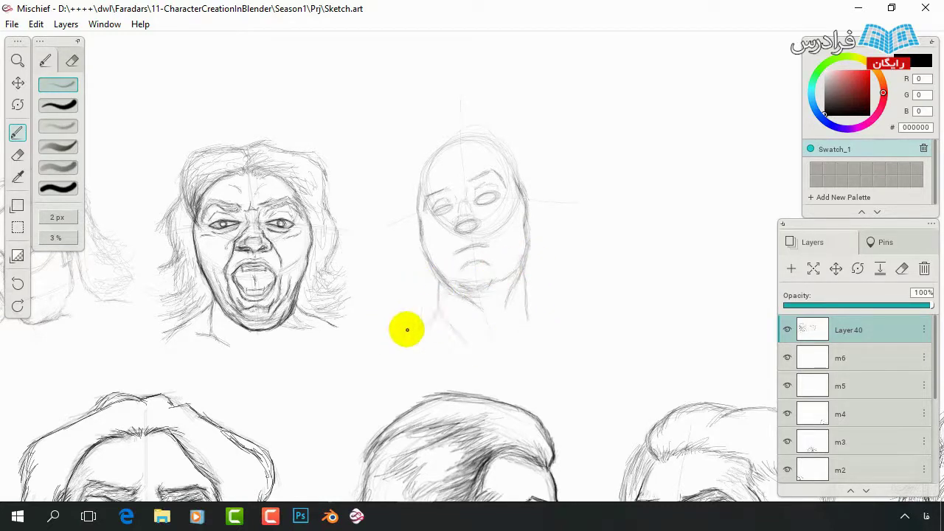
{"action": "left_click_drag", "start_coordinate": [438, 295], "coordinate": [426, 344]}
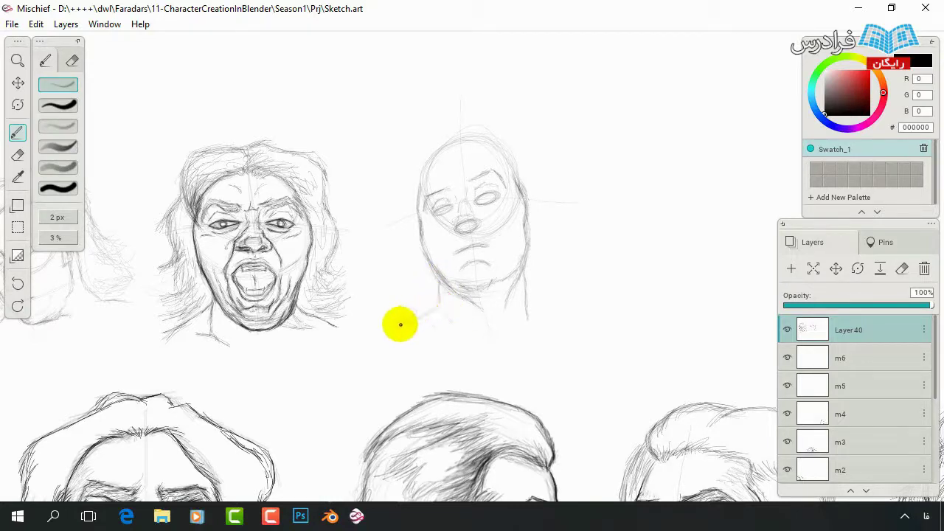
{"action": "left_click_drag", "start_coordinate": [401, 322], "coordinate": [440, 314]}
{"action": "left_click_drag", "start_coordinate": [533, 278], "coordinate": [546, 321]}
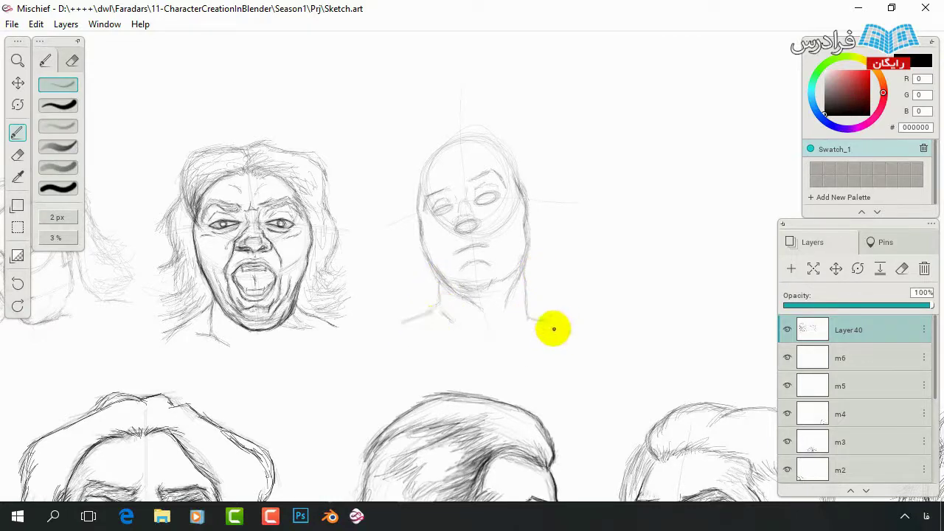
{"action": "left_click_drag", "start_coordinate": [472, 285], "coordinate": [486, 278]}
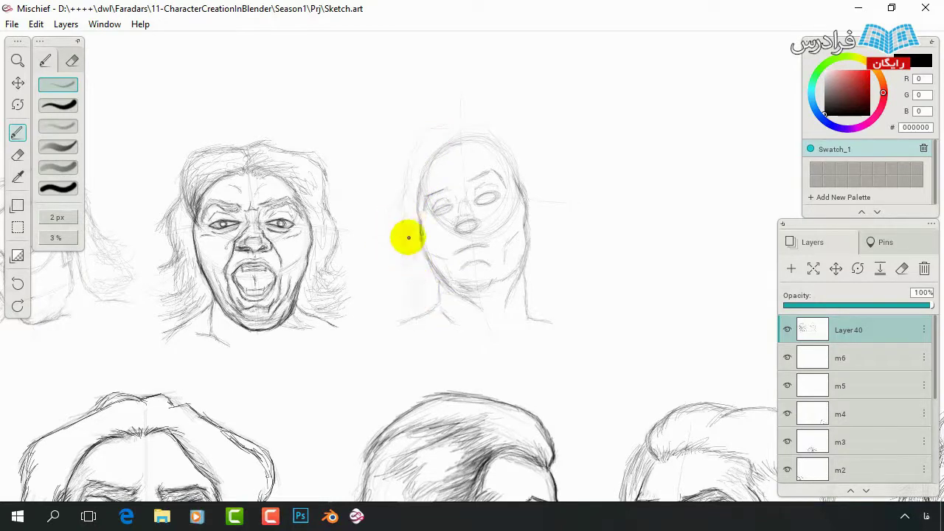
Refine the head's left contour, top and upper-right edge.
{"action": "left_click_drag", "start_coordinate": [428, 145], "coordinate": [415, 226]}
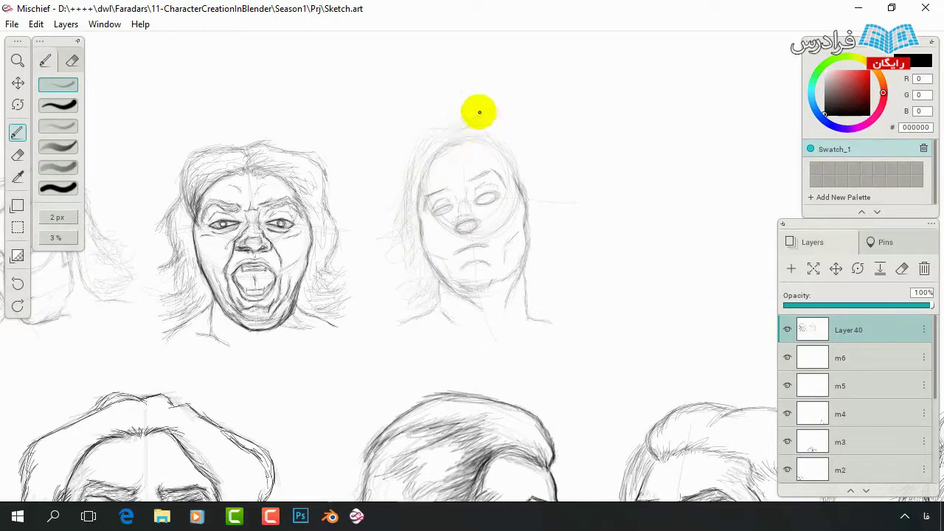
{"action": "left_click_drag", "start_coordinate": [470, 111], "coordinate": [524, 133]}
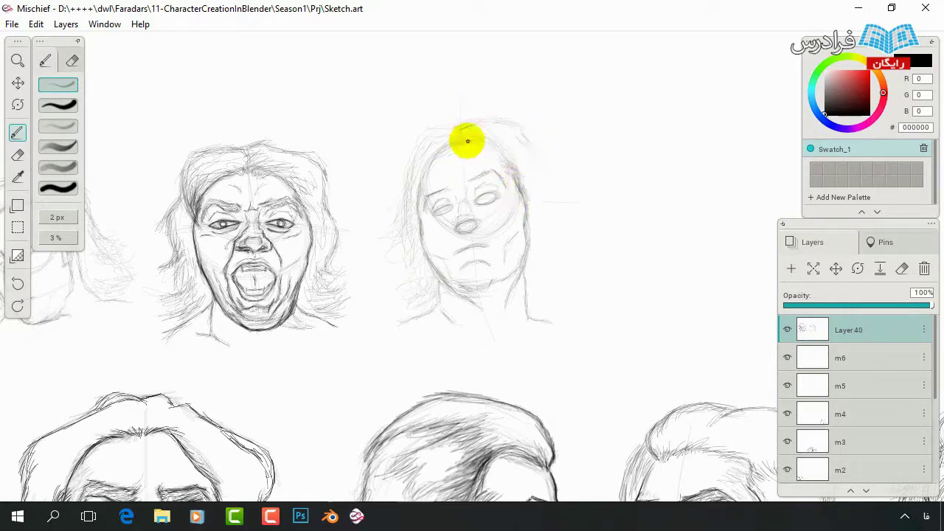
{"action": "left_click_drag", "start_coordinate": [465, 139], "coordinate": [536, 194]}
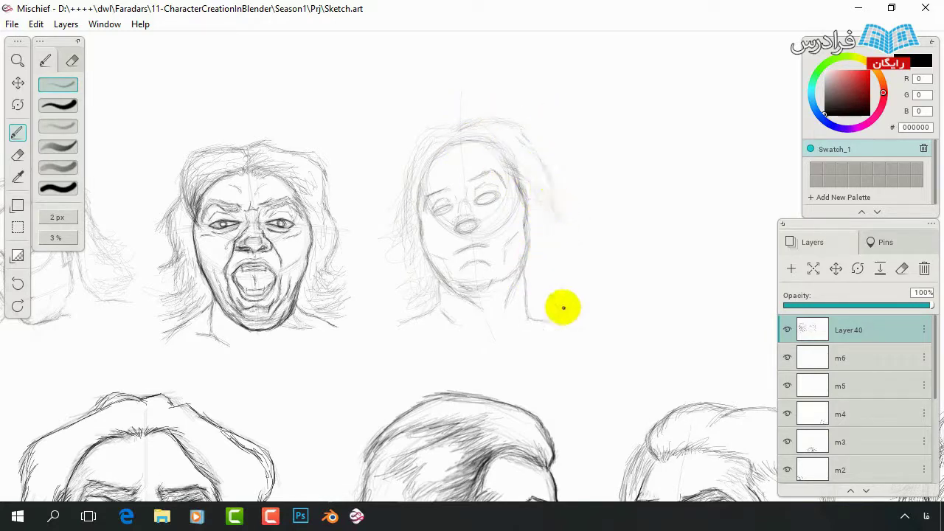
Add hair strands and an eyebrow, then draw a new head circle.
{"action": "left_click_drag", "start_coordinate": [561, 308], "coordinate": [553, 322]}
{"action": "left_click_drag", "start_coordinate": [546, 186], "coordinate": [545, 259]}
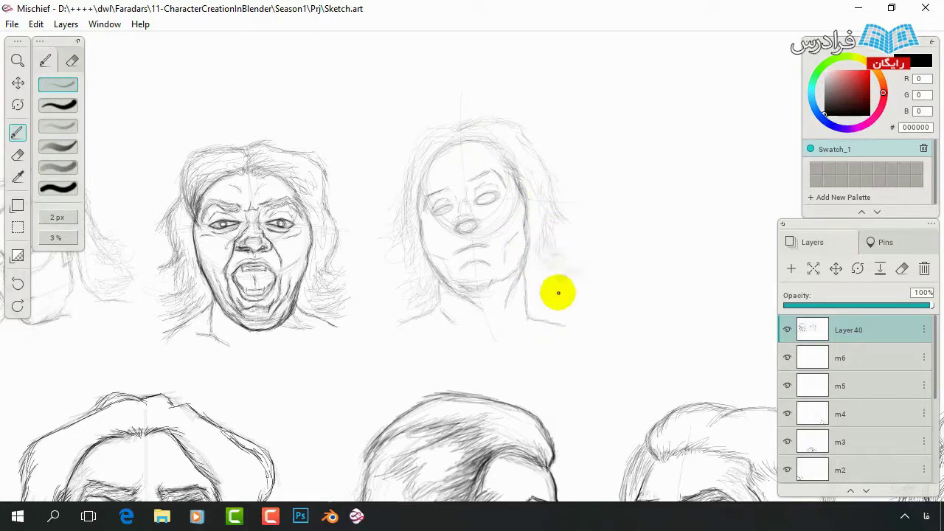
{"action": "mouse_move", "coordinate": [561, 318]}
{"action": "left_mouse_down"}
{"action": "mouse_move", "coordinate": [539, 312]}
{"action": "mouse_move", "coordinate": [531, 226]}
{"action": "left_mouse_up"}
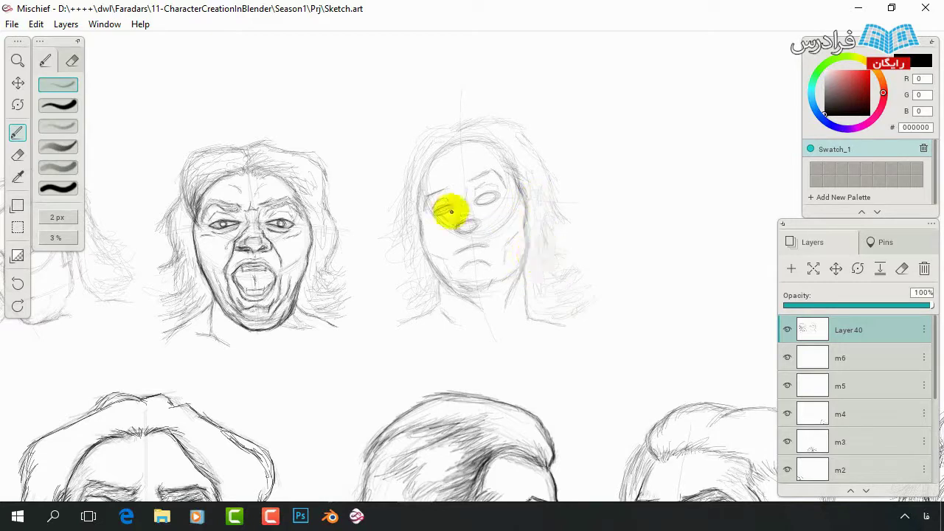
{"action": "left_click_drag", "start_coordinate": [479, 177], "coordinate": [420, 193]}
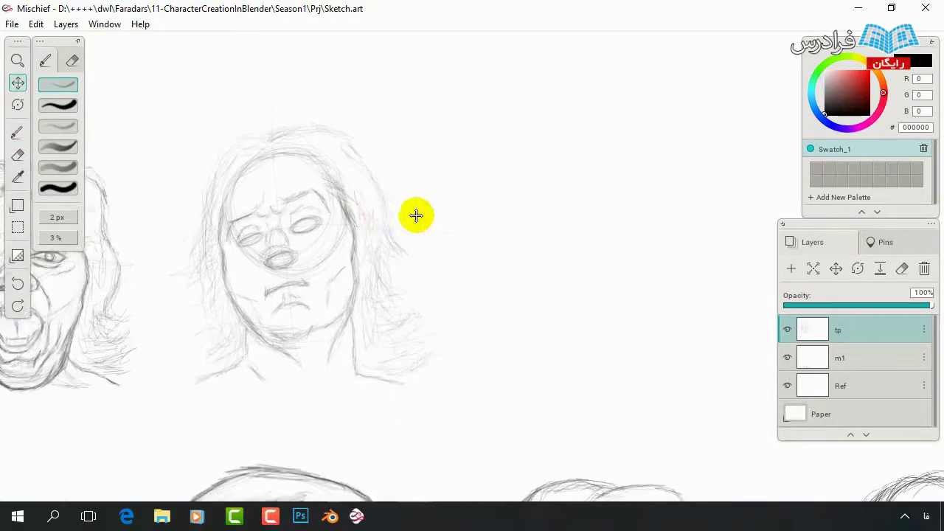
{"action": "mouse_move", "coordinate": [522, 165]}
{"action": "left_mouse_down"}
{"action": "mouse_move", "coordinate": [544, 215]}
{"action": "mouse_move", "coordinate": [541, 147]}
{"action": "mouse_move", "coordinate": [518, 209]}
{"action": "mouse_move", "coordinate": [550, 284]}
{"action": "mouse_move", "coordinate": [601, 270]}
{"action": "mouse_move", "coordinate": [613, 295]}
{"action": "left_mouse_up"}
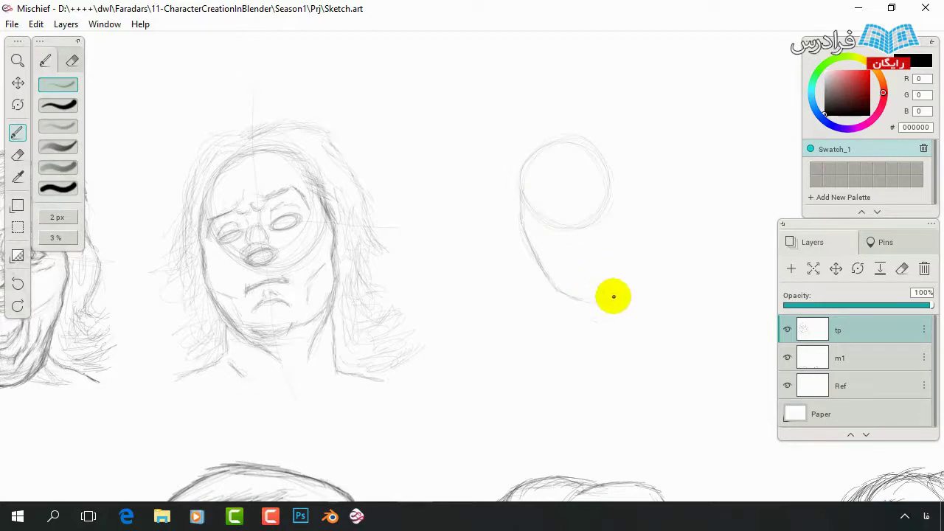
Add an ear, darken the head's top and back, draw centre and eye-line guides, and an eye.
{"action": "mouse_move", "coordinate": [632, 261]}
{"action": "left_mouse_down"}
{"action": "mouse_move", "coordinate": [630, 185]}
{"action": "mouse_move", "coordinate": [627, 202]}
{"action": "left_mouse_up"}
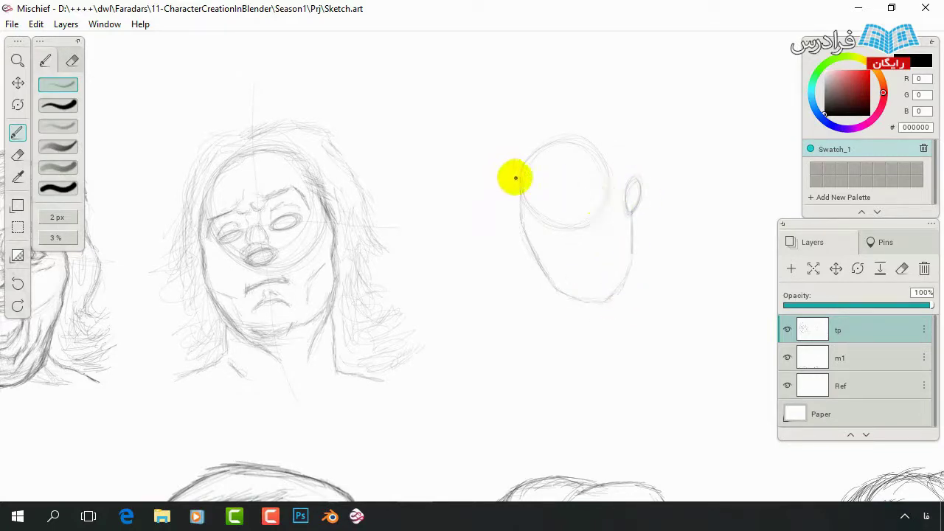
{"action": "mouse_move", "coordinate": [537, 147]}
{"action": "left_mouse_down"}
{"action": "mouse_move", "coordinate": [571, 133]}
{"action": "mouse_move", "coordinate": [605, 149]}
{"action": "left_mouse_up"}
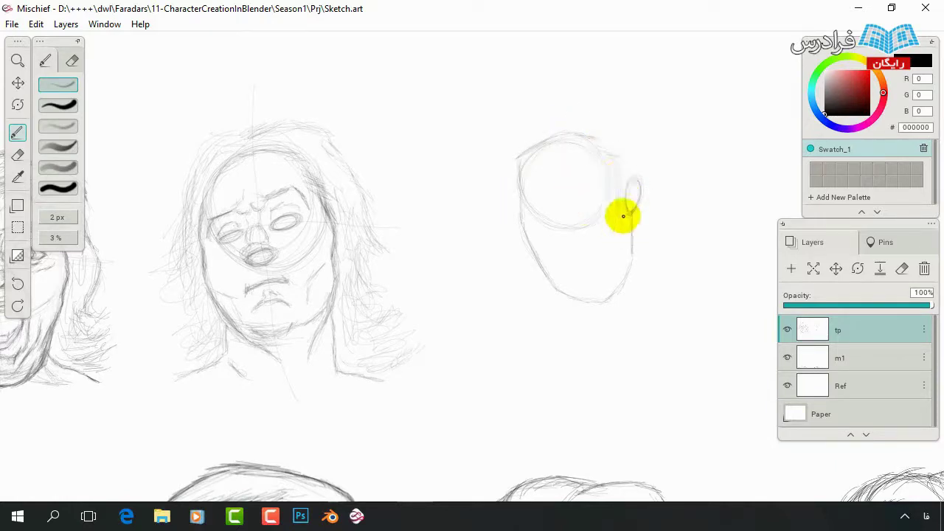
{"action": "left_click_drag", "start_coordinate": [624, 219], "coordinate": [631, 137]}
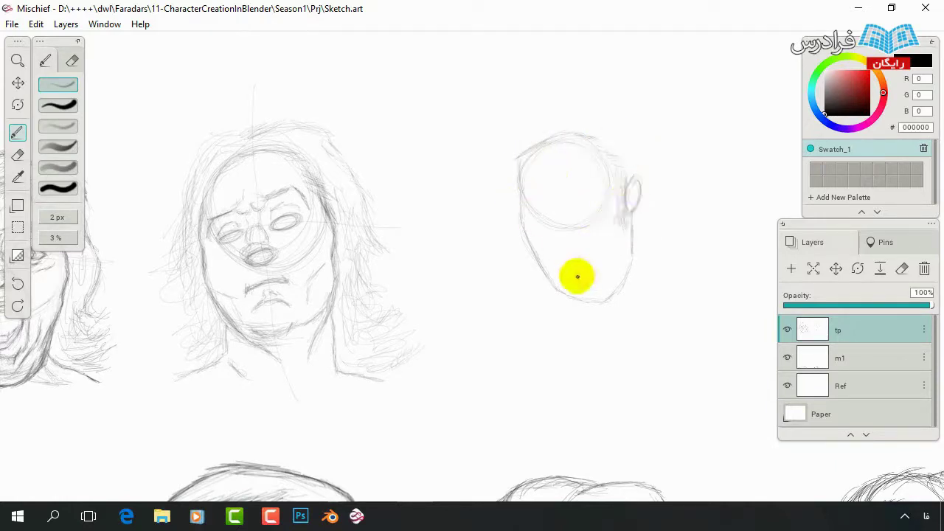
{"action": "left_click_drag", "start_coordinate": [556, 108], "coordinate": [573, 291]}
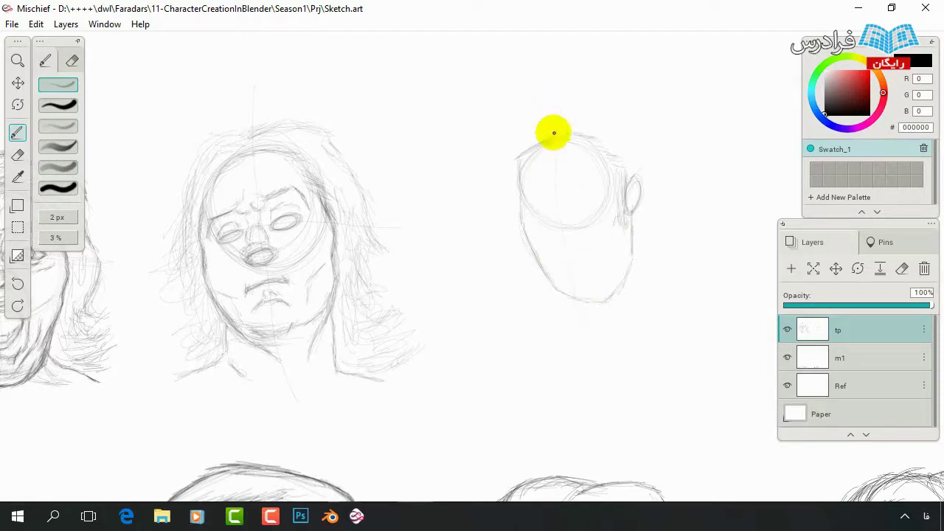
{"action": "left_click_drag", "start_coordinate": [708, 160], "coordinate": [516, 196]}
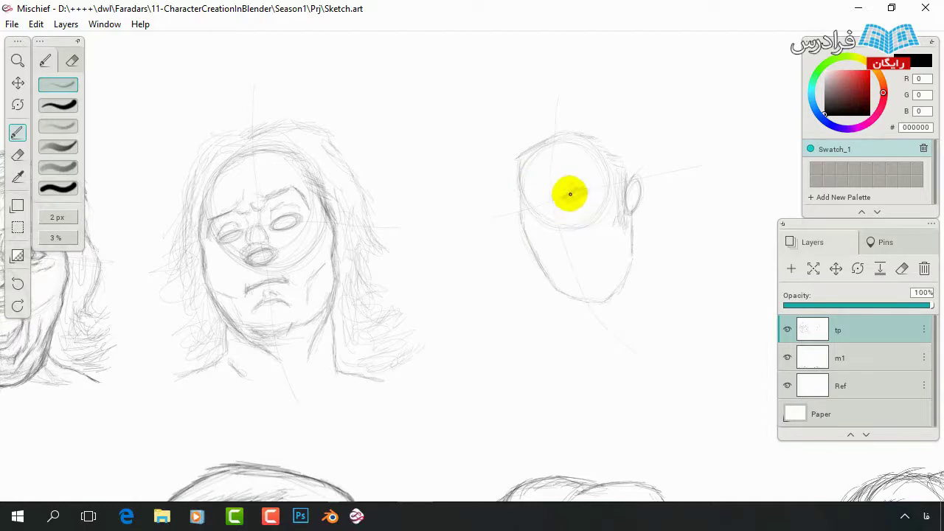
{"action": "mouse_move", "coordinate": [584, 189]}
{"action": "left_mouse_down"}
{"action": "mouse_move", "coordinate": [568, 196]}
{"action": "mouse_move", "coordinate": [594, 180]}
{"action": "left_mouse_up"}
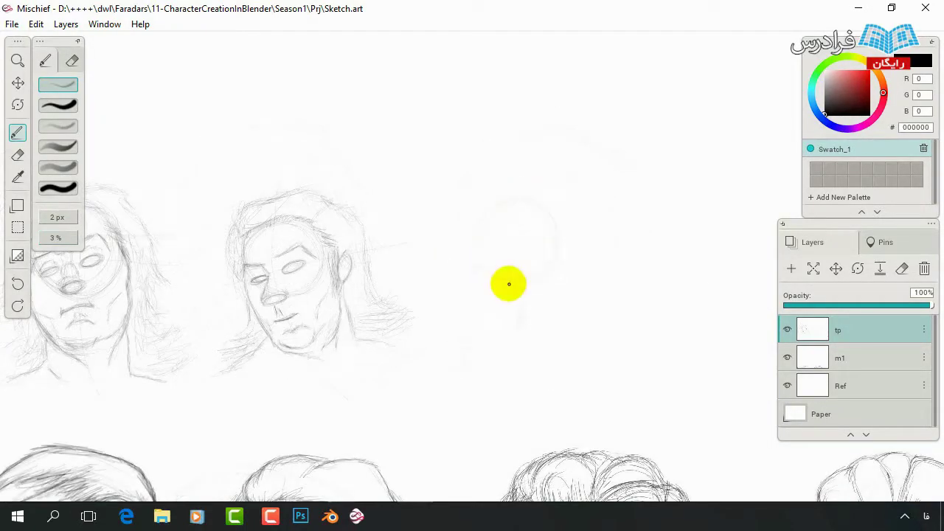
Reinforce the profile circle and trace the ear, jaw, back and skull top.
{"action": "mouse_move", "coordinate": [541, 209]}
{"action": "left_mouse_down"}
{"action": "mouse_move", "coordinate": [521, 232]}
{"action": "mouse_move", "coordinate": [554, 228]}
{"action": "mouse_move", "coordinate": [559, 291]}
{"action": "mouse_move", "coordinate": [542, 188]}
{"action": "mouse_move", "coordinate": [512, 267]}
{"action": "mouse_move", "coordinate": [510, 200]}
{"action": "mouse_move", "coordinate": [509, 278]}
{"action": "mouse_move", "coordinate": [518, 256]}
{"action": "left_mouse_up"}
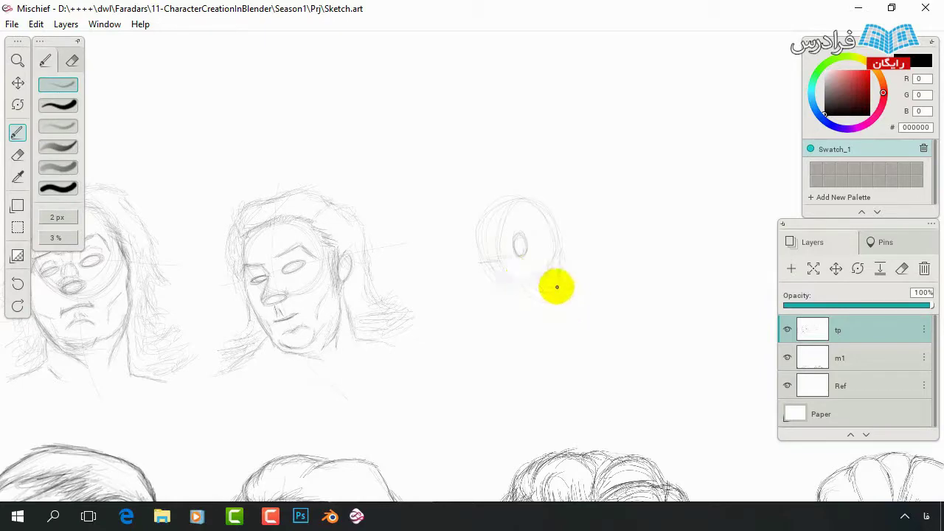
{"action": "mouse_move", "coordinate": [552, 295]}
{"action": "left_mouse_down"}
{"action": "mouse_move", "coordinate": [521, 255]}
{"action": "mouse_move", "coordinate": [512, 310]}
{"action": "mouse_move", "coordinate": [496, 275]}
{"action": "mouse_move", "coordinate": [472, 292]}
{"action": "mouse_move", "coordinate": [557, 292]}
{"action": "left_mouse_up"}
{"action": "mouse_move", "coordinate": [563, 249]}
{"action": "left_mouse_down"}
{"action": "mouse_move", "coordinate": [551, 299]}
{"action": "mouse_move", "coordinate": [468, 236]}
{"action": "mouse_move", "coordinate": [480, 211]}
{"action": "mouse_move", "coordinate": [544, 207]}
{"action": "mouse_move", "coordinate": [560, 248]}
{"action": "left_mouse_up"}
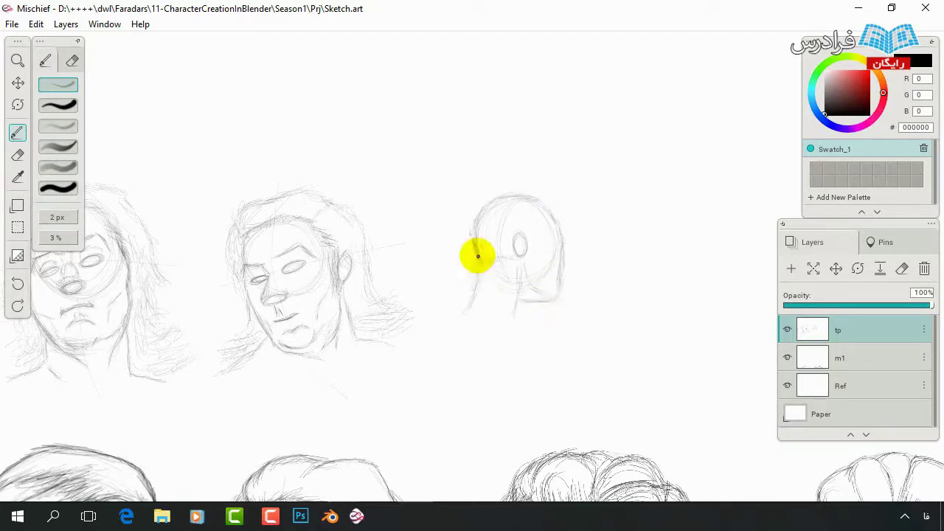
{"action": "mouse_move", "coordinate": [477, 255]}
{"action": "left_mouse_down"}
{"action": "mouse_move", "coordinate": [525, 305]}
{"action": "mouse_move", "coordinate": [518, 325]}
{"action": "left_mouse_up"}
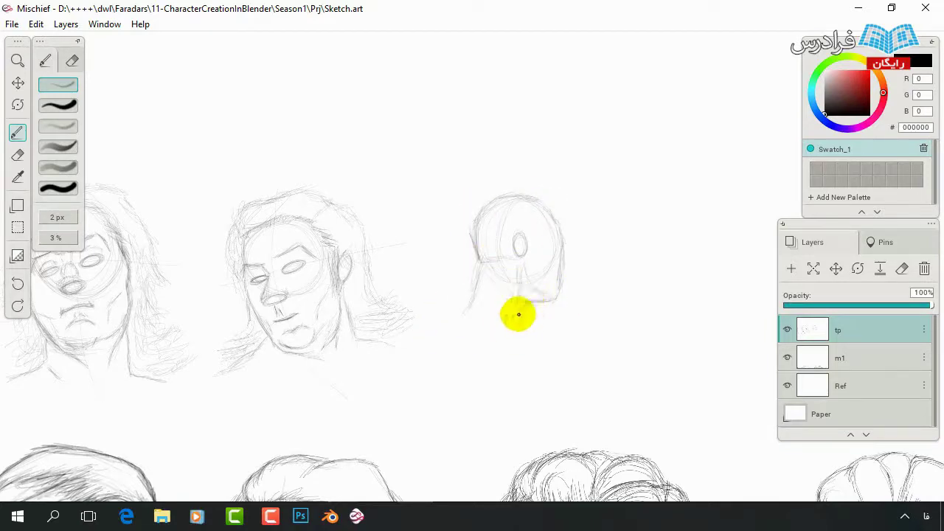
{"action": "left_click_drag", "start_coordinate": [482, 249], "coordinate": [550, 295]}
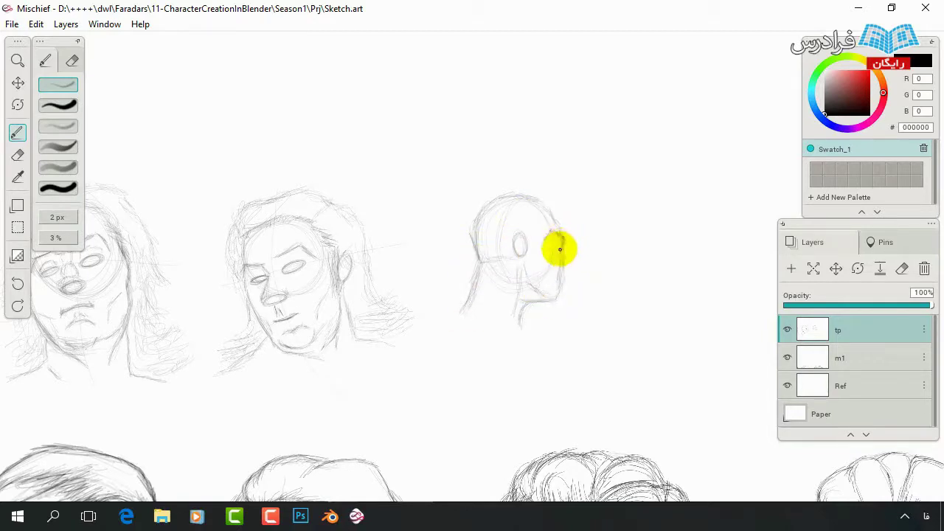
Sharpen the cheek and jaw, draw the nose and lips, and add strokes at the head top.
{"action": "left_click_drag", "start_coordinate": [559, 236], "coordinate": [571, 249]}
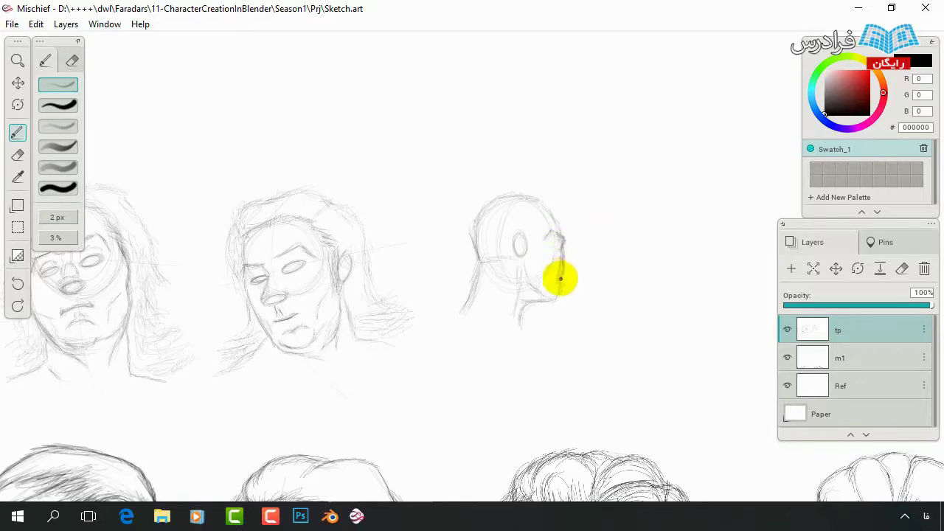
{"action": "left_click_drag", "start_coordinate": [560, 279], "coordinate": [574, 275]}
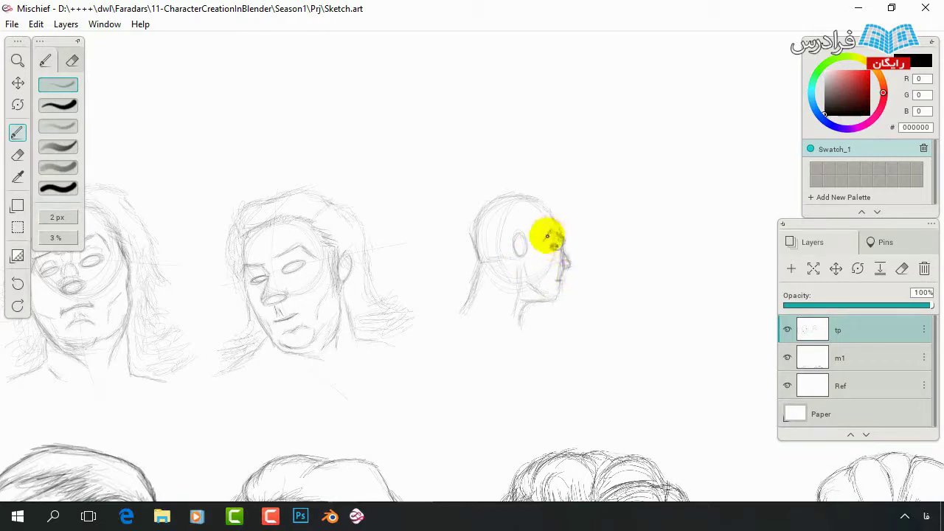
{"action": "mouse_move", "coordinate": [547, 236]}
{"action": "left_mouse_down"}
{"action": "mouse_move", "coordinate": [558, 285]}
{"action": "mouse_move", "coordinate": [565, 273]}
{"action": "mouse_move", "coordinate": [562, 287]}
{"action": "mouse_move", "coordinate": [527, 310]}
{"action": "mouse_move", "coordinate": [559, 295]}
{"action": "mouse_move", "coordinate": [537, 305]}
{"action": "left_mouse_up"}
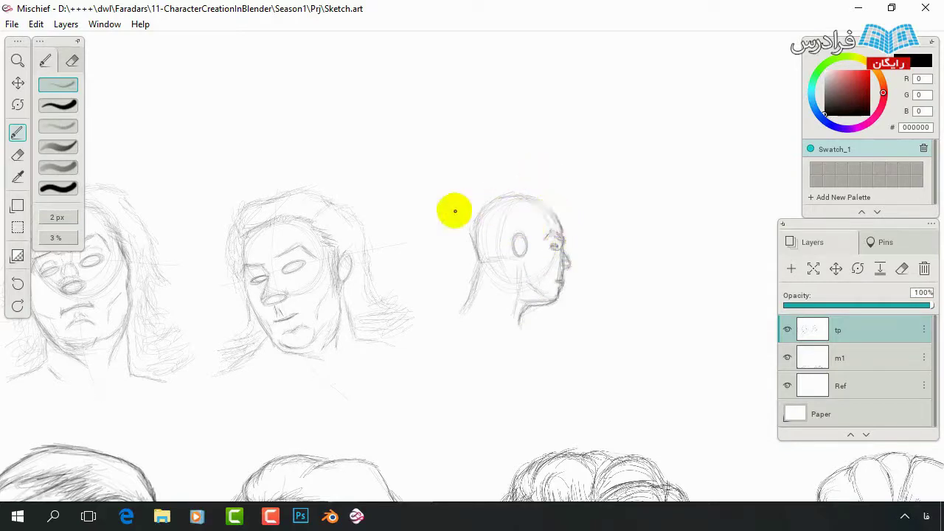
{"action": "mouse_move", "coordinate": [550, 193]}
{"action": "left_mouse_down"}
{"action": "mouse_move", "coordinate": [459, 265]}
{"action": "mouse_move", "coordinate": [477, 293]}
{"action": "mouse_move", "coordinate": [482, 270]}
{"action": "left_mouse_up"}
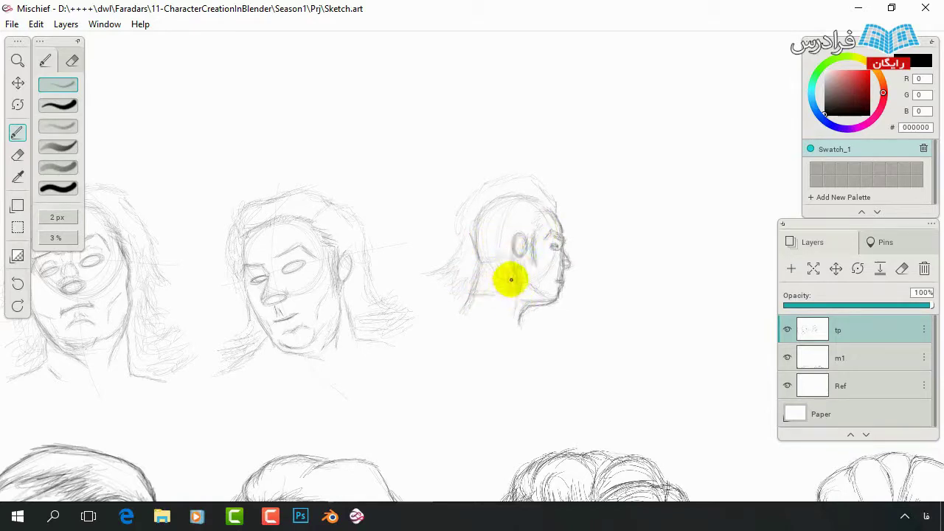
Reposition the view so the profile head sits left, leaving room for the new head.
{"action": "key", "text": "e"}
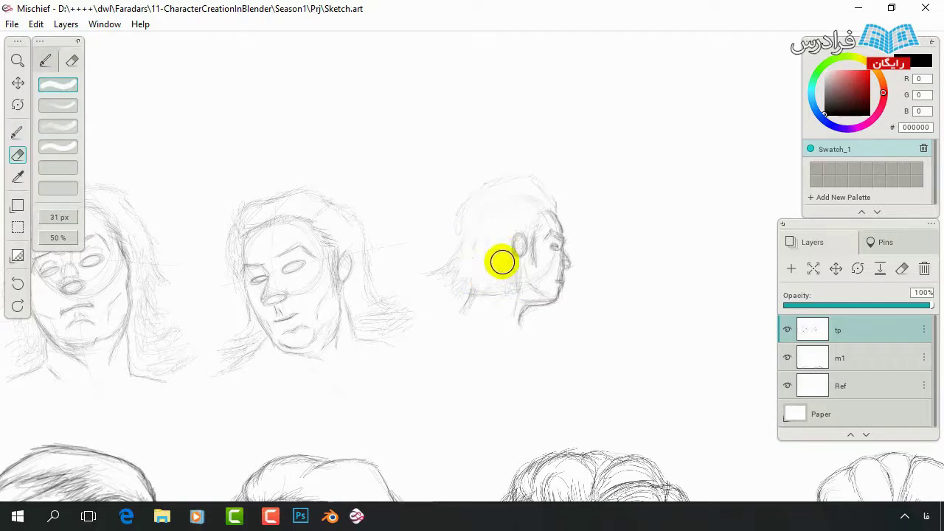
{"action": "key", "text": "b"}
{"action": "scroll", "coordinate": [699, 244], "scroll_direction": "up", "scroll_amount": 2}
{"action": "mouse_move", "coordinate": [458, 239]}
{"action": "left_mouse_down"}
{"action": "mouse_move", "coordinate": [439, 225]}
{"action": "mouse_move", "coordinate": [452, 196]}
{"action": "left_mouse_up"}
{"action": "key", "text": "b"}
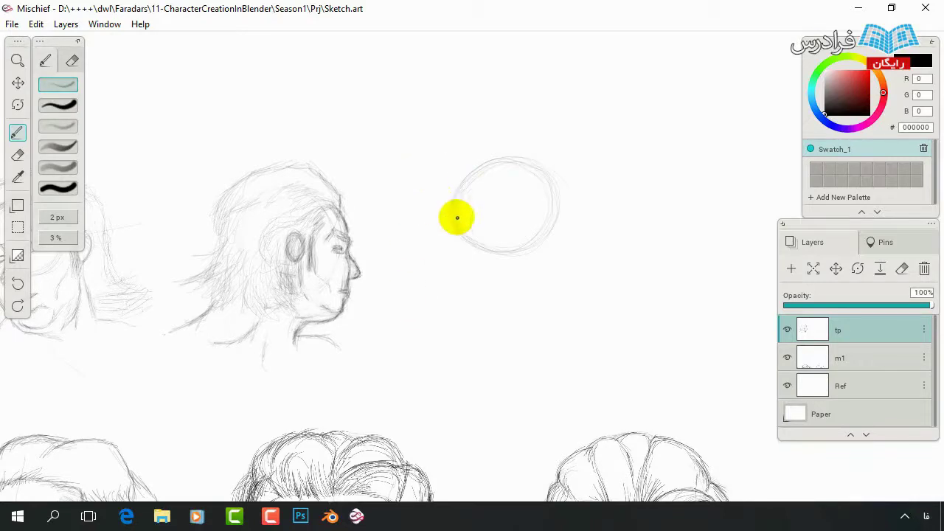
Draw the upturned head's jaw lines, chin, horizontal guide and mouth in pencil.
{"action": "left_click_drag", "start_coordinate": [449, 217], "coordinate": [448, 253]}
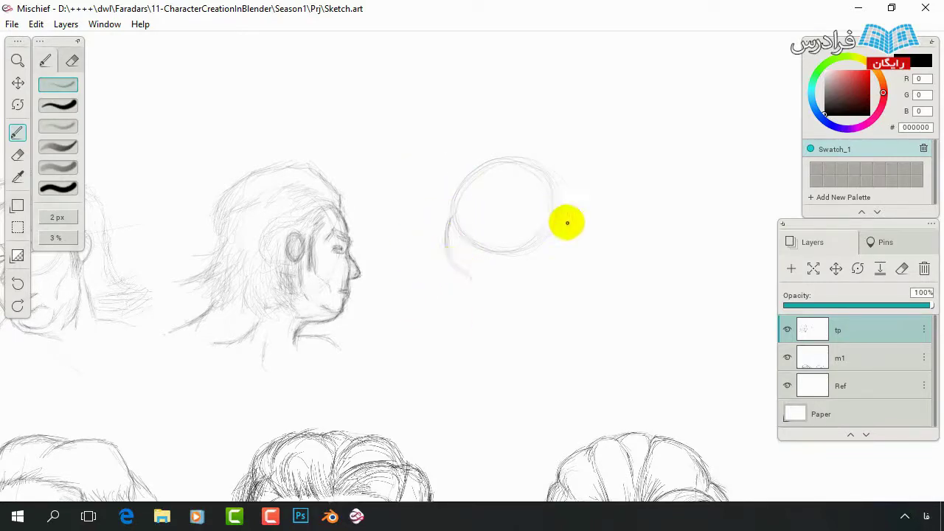
{"action": "left_click_drag", "start_coordinate": [562, 219], "coordinate": [558, 261]}
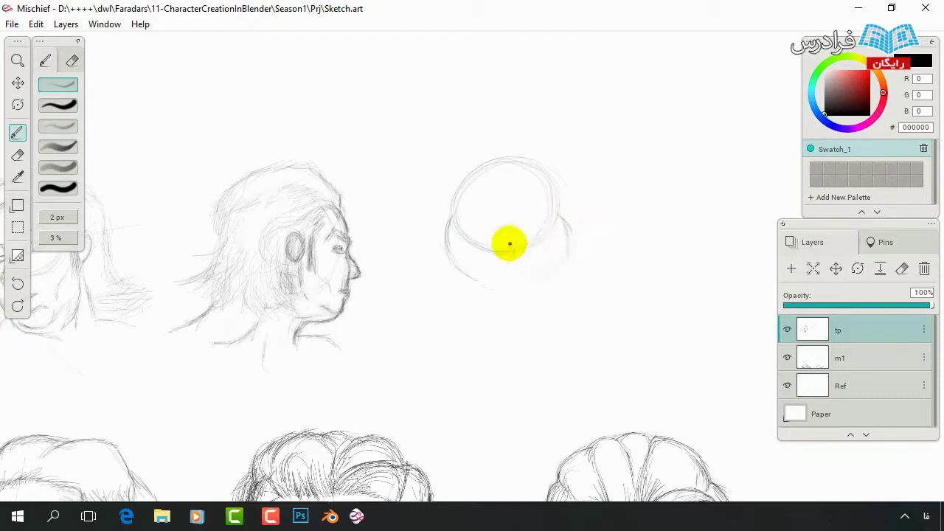
{"action": "mouse_move", "coordinate": [457, 271]}
{"action": "left_mouse_down"}
{"action": "mouse_move", "coordinate": [476, 295]}
{"action": "mouse_move", "coordinate": [451, 329]}
{"action": "left_mouse_up"}
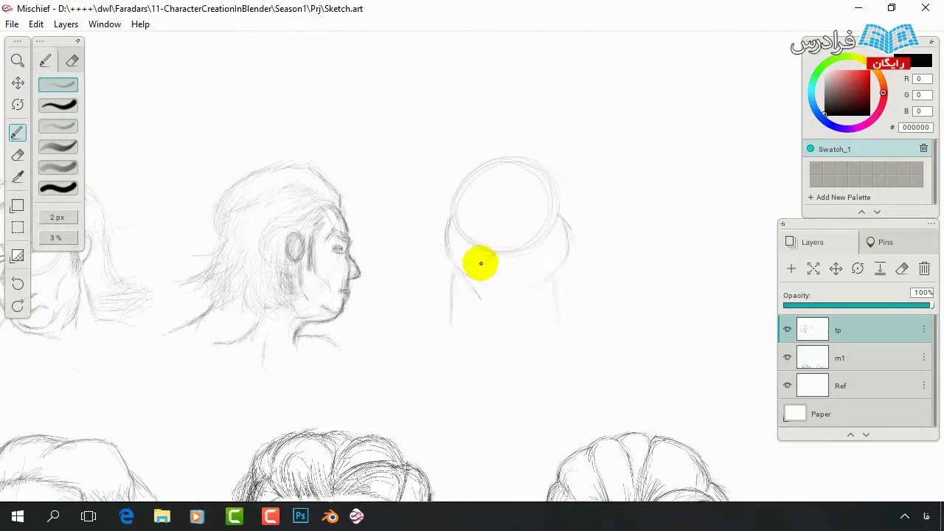
{"action": "left_click_drag", "start_coordinate": [480, 261], "coordinate": [527, 243]}
{"action": "left_click_drag", "start_coordinate": [436, 220], "coordinate": [595, 239]}
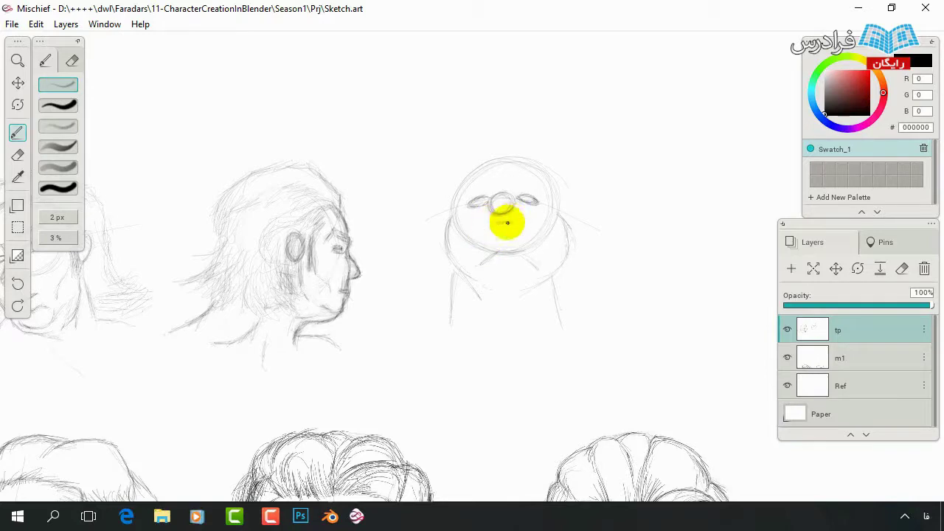
{"action": "left_click_drag", "start_coordinate": [489, 222], "coordinate": [519, 222]}
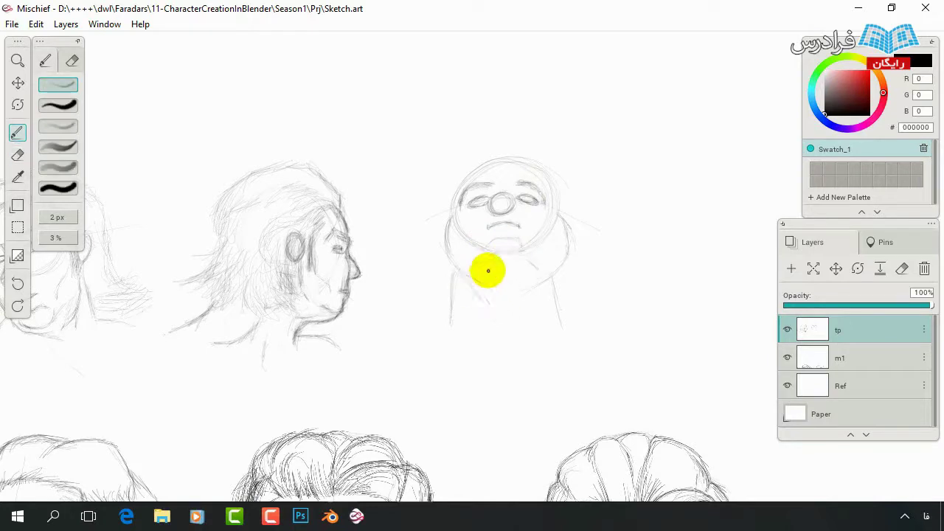
Erase and lighten the chin and neck lines, and draw the right neck line.
{"action": "left_click_drag", "start_coordinate": [495, 258], "coordinate": [489, 274]}
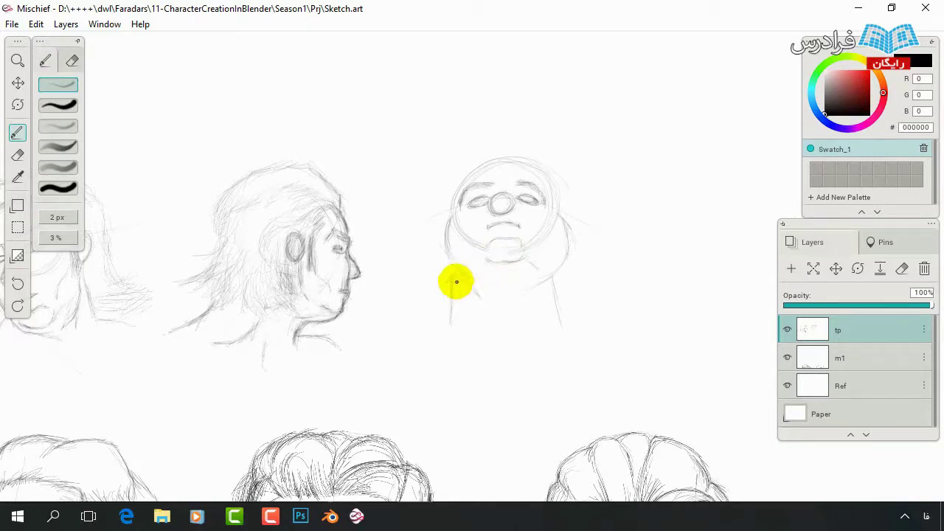
{"action": "left_click_drag", "start_coordinate": [487, 300], "coordinate": [536, 262]}
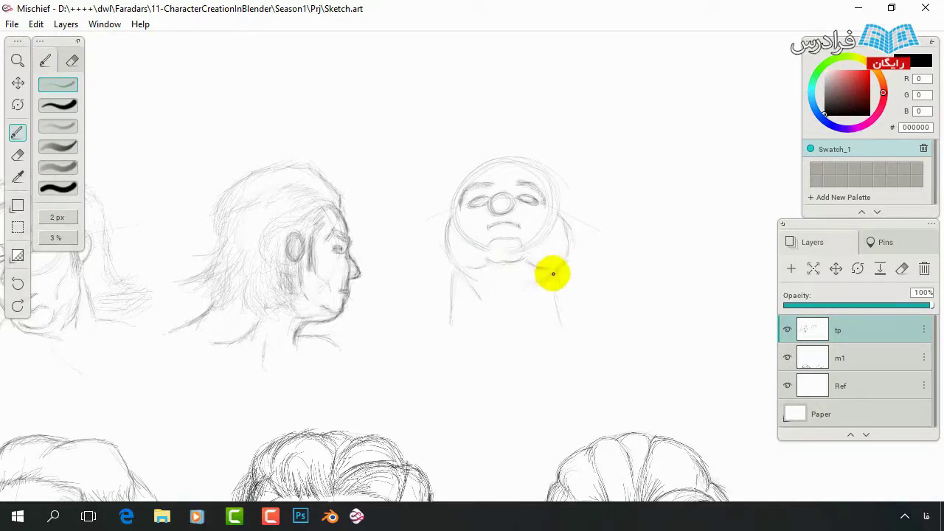
{"action": "left_click_drag", "start_coordinate": [554, 274], "coordinate": [512, 302]}
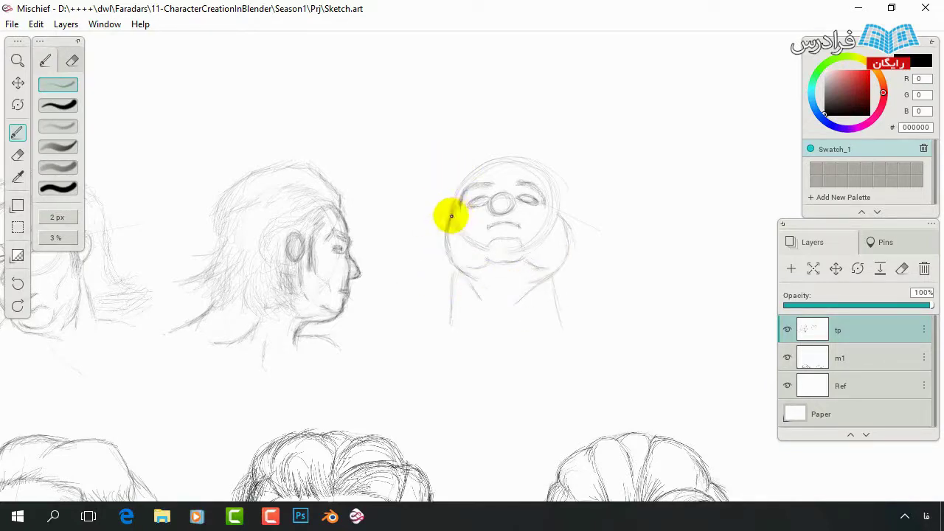
{"action": "key", "text": "e"}
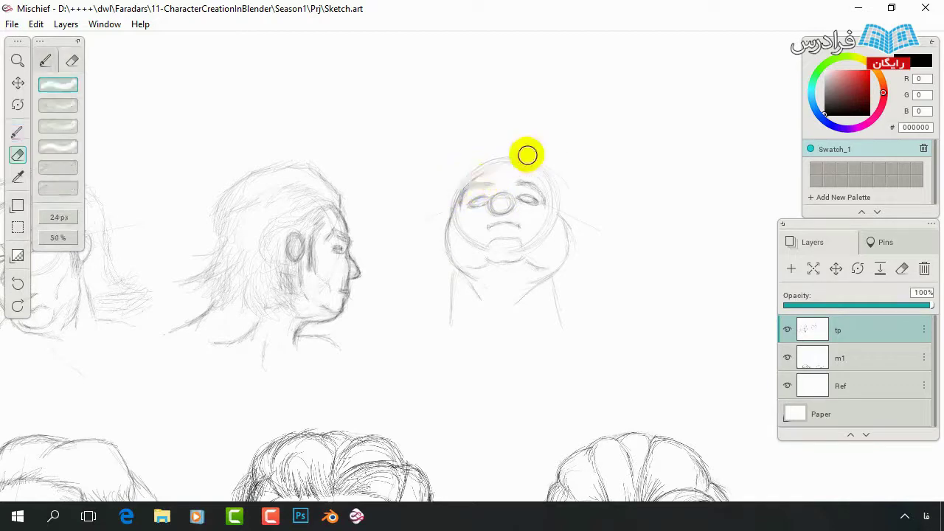
{"action": "key", "text": "b"}
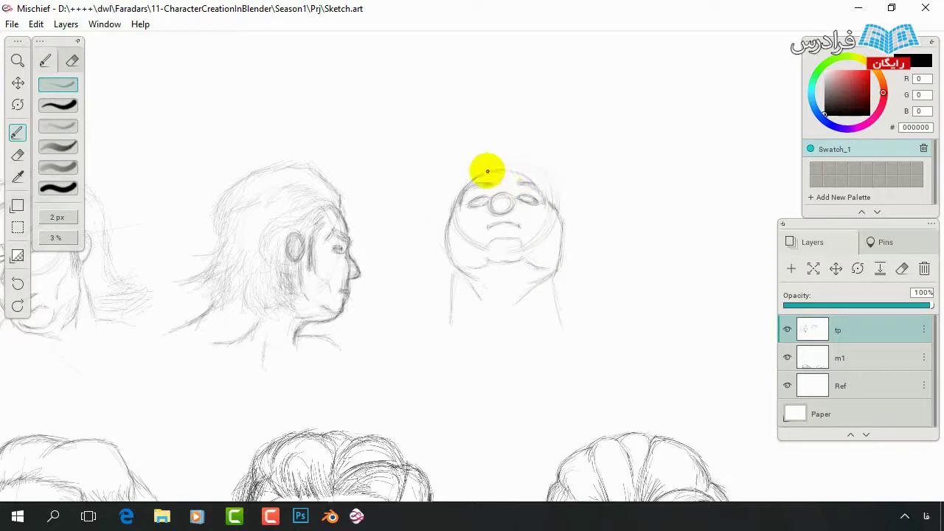
{"action": "key", "text": "e"}
{"action": "key", "text": "b"}
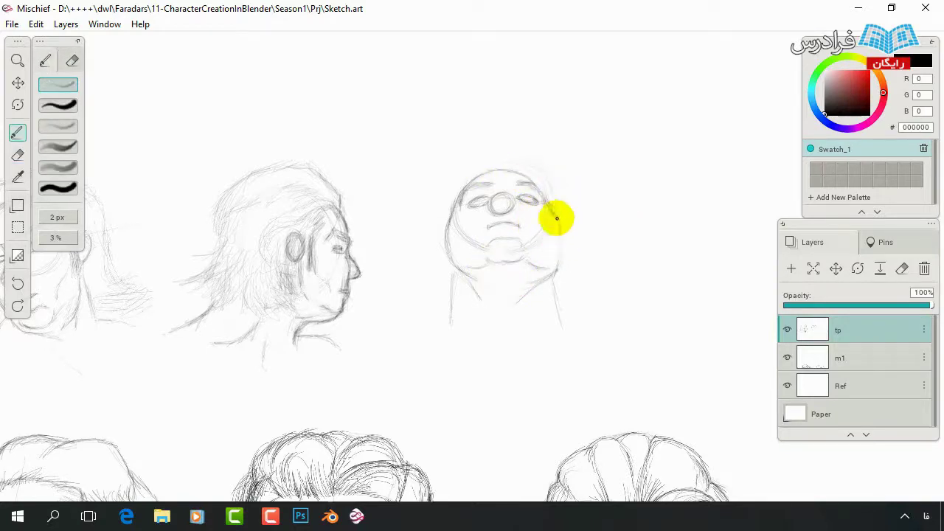
Redraw the right jaw and erase the lower neck lines and chin marks.
{"action": "mouse_move", "coordinate": [554, 215]}
{"action": "left_mouse_down"}
{"action": "mouse_move", "coordinate": [555, 262]}
{"action": "mouse_move", "coordinate": [559, 254]}
{"action": "mouse_move", "coordinate": [531, 248]}
{"action": "mouse_move", "coordinate": [486, 274]}
{"action": "left_mouse_up"}
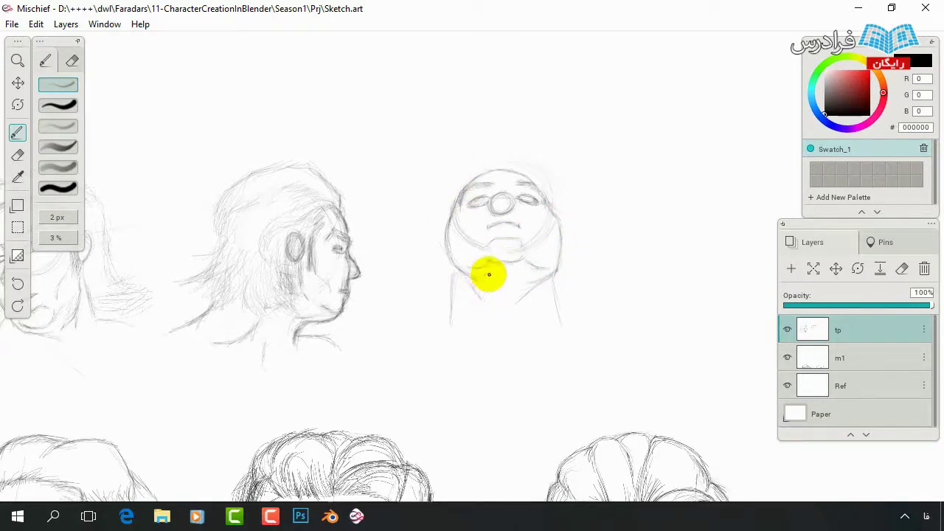
{"action": "key", "text": "e"}
{"action": "mouse_move", "coordinate": [460, 337]}
{"action": "left_mouse_down"}
{"action": "mouse_move", "coordinate": [449, 331]}
{"action": "mouse_move", "coordinate": [556, 304]}
{"action": "left_mouse_up"}
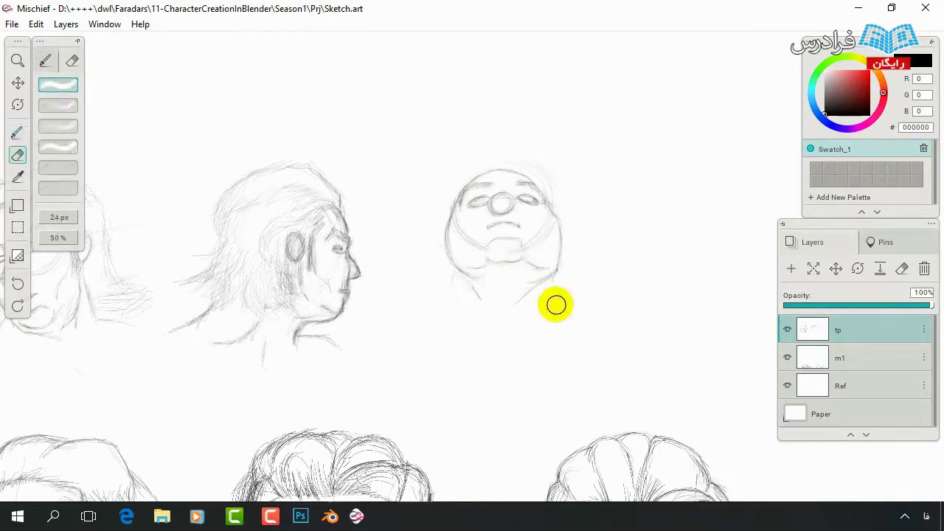
{"action": "mouse_move", "coordinate": [487, 228]}
{"action": "left_mouse_down"}
{"action": "mouse_move", "coordinate": [480, 249]}
{"action": "mouse_move", "coordinate": [515, 239]}
{"action": "mouse_move", "coordinate": [508, 215]}
{"action": "left_mouse_up"}
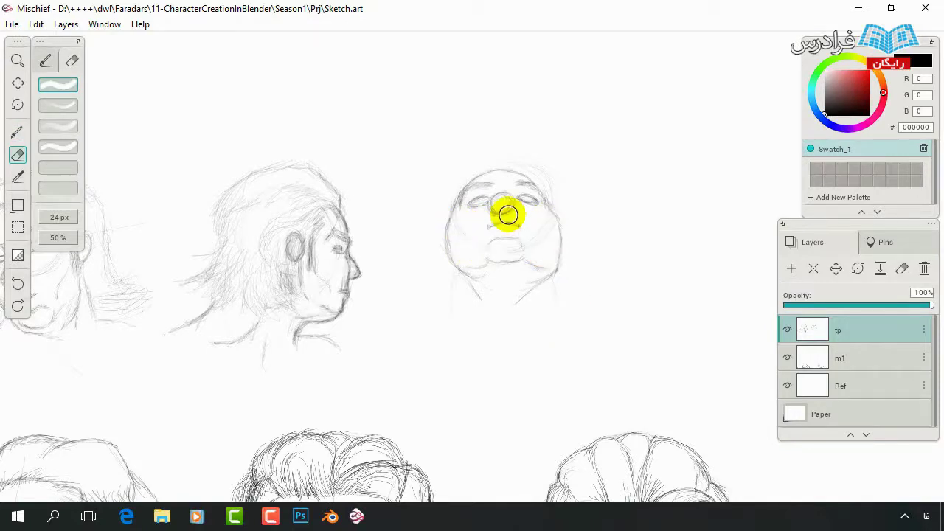
{"action": "key", "text": "b"}
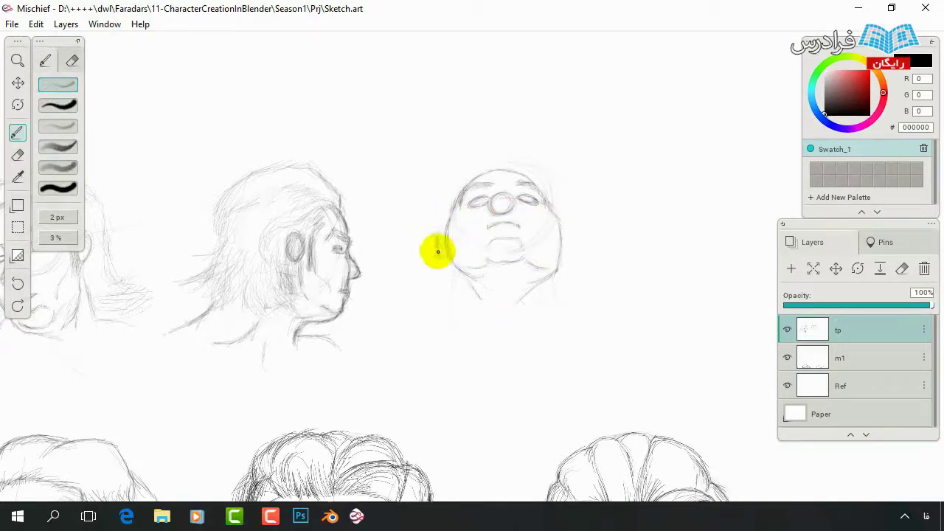
Sketch the left and right ears and the head's upper-left edge.
{"action": "left_click_drag", "start_coordinate": [446, 225], "coordinate": [446, 258]}
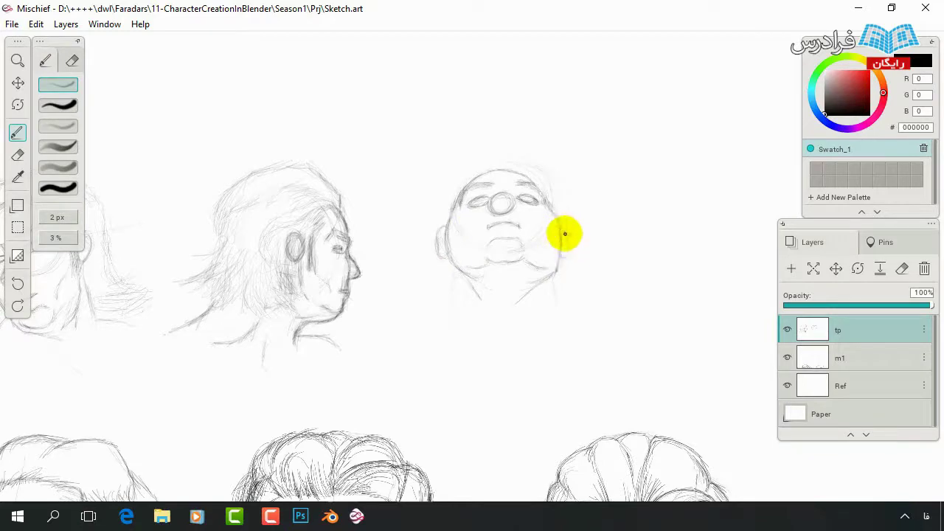
{"action": "left_click_drag", "start_coordinate": [565, 234], "coordinate": [563, 228]}
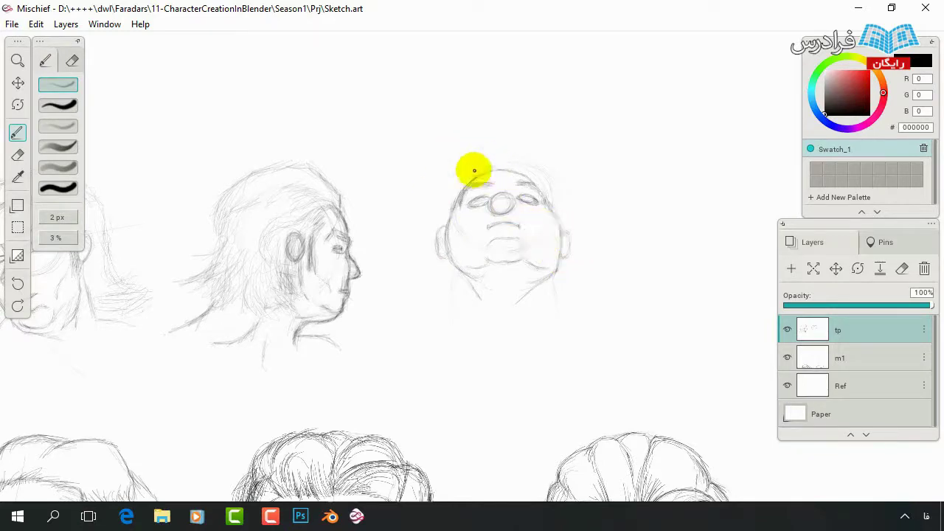
{"action": "left_click_drag", "start_coordinate": [442, 158], "coordinate": [430, 221]}
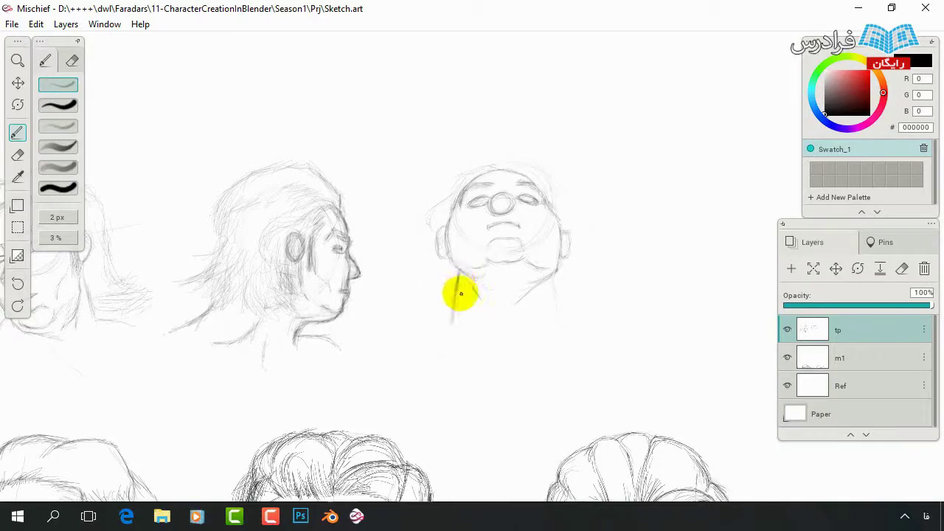
Draw both sides of the neck, the shoulder lines and neck muscle lines.
{"action": "mouse_move", "coordinate": [456, 270]}
{"action": "left_mouse_down"}
{"action": "mouse_move", "coordinate": [463, 297]}
{"action": "mouse_move", "coordinate": [453, 308]}
{"action": "left_mouse_up"}
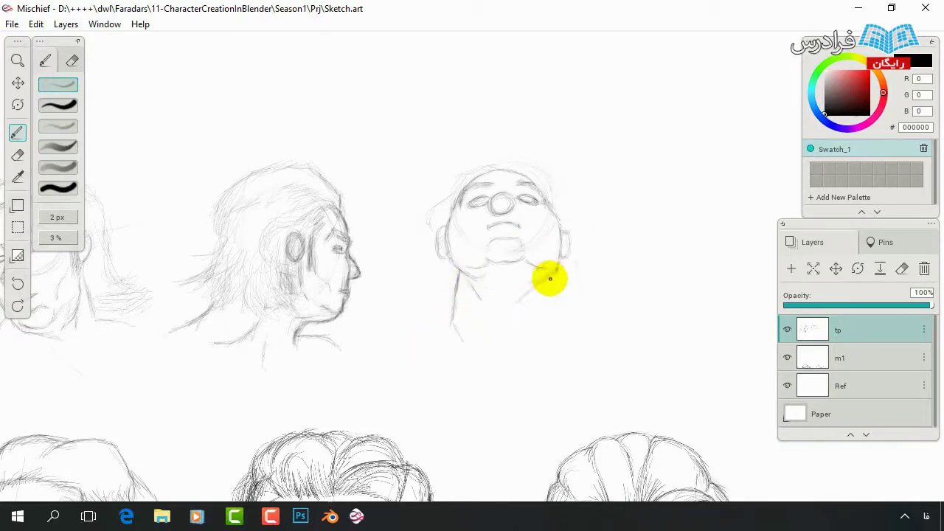
{"action": "left_click_drag", "start_coordinate": [548, 274], "coordinate": [549, 341]}
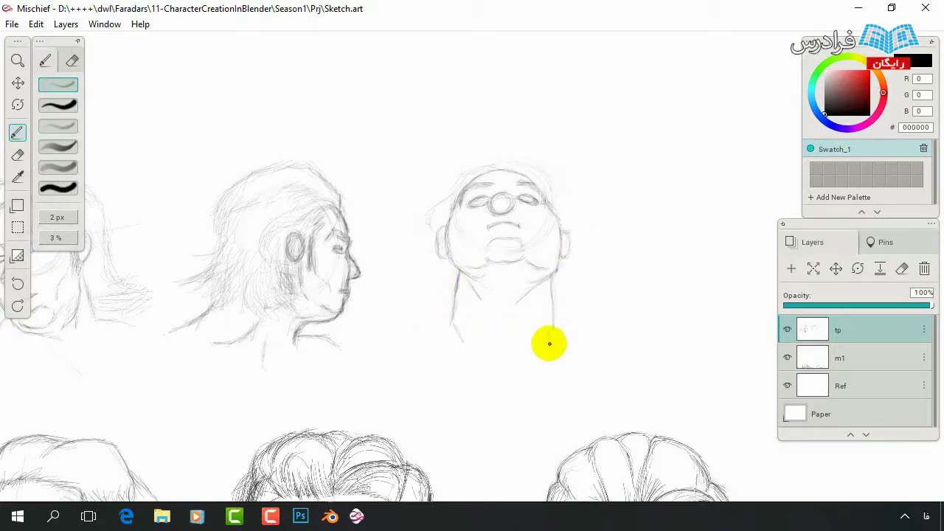
{"action": "left_click_drag", "start_coordinate": [452, 325], "coordinate": [412, 341]}
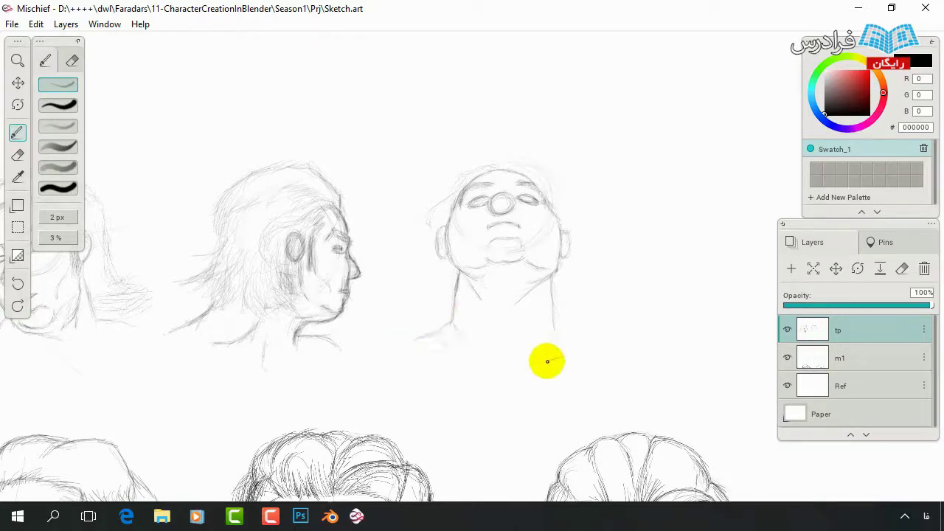
{"action": "left_click_drag", "start_coordinate": [551, 327], "coordinate": [600, 348]}
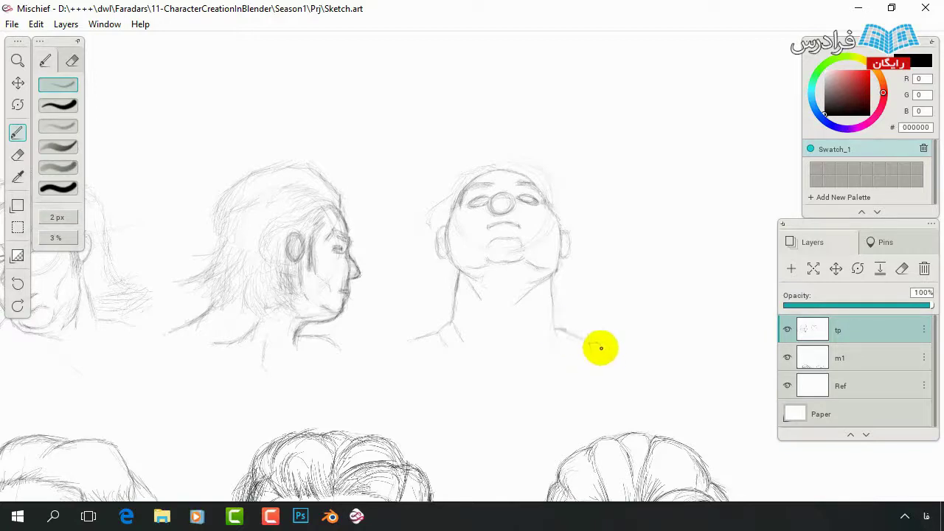
{"action": "left_click_drag", "start_coordinate": [525, 302], "coordinate": [522, 351]}
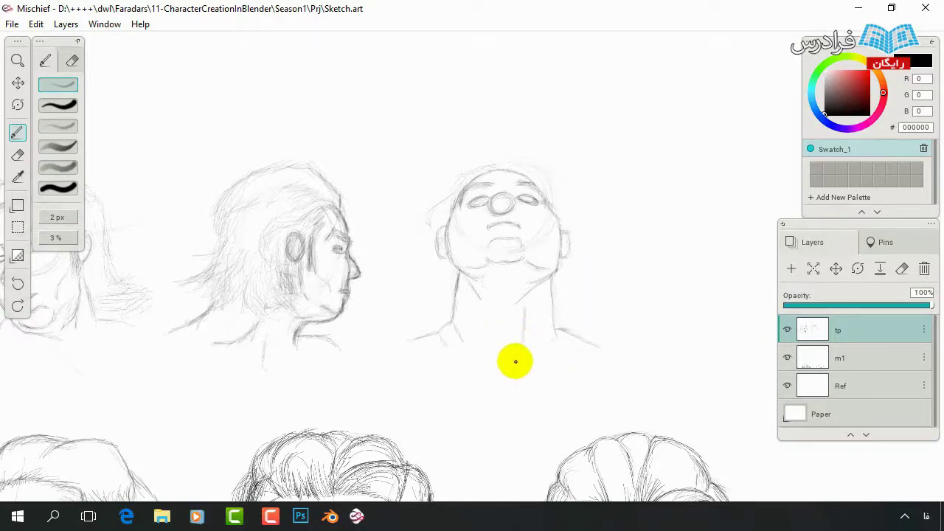
{"action": "mouse_move", "coordinate": [487, 326]}
{"action": "left_mouse_down"}
{"action": "mouse_move", "coordinate": [496, 365]}
{"action": "mouse_move", "coordinate": [446, 379]}
{"action": "left_mouse_up"}
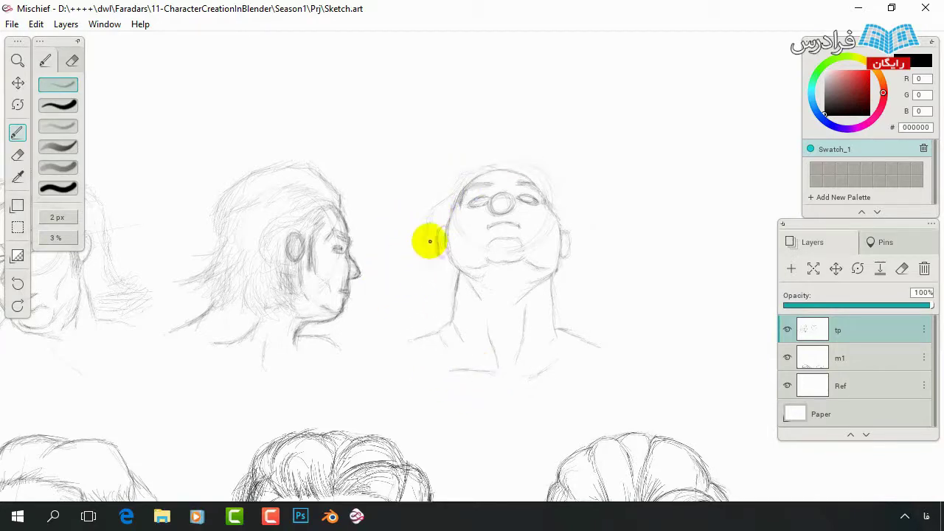
Sketch hair around the head's sides and top at 5% opacity, darkening jaw and neck.
{"action": "left_click_drag", "start_coordinate": [443, 205], "coordinate": [428, 249]}
{"action": "mouse_move", "coordinate": [424, 282]}
{"action": "left_mouse_down"}
{"action": "mouse_move", "coordinate": [421, 308]}
{"action": "mouse_move", "coordinate": [438, 317]}
{"action": "left_mouse_up"}
{"action": "left_click_drag", "start_coordinate": [472, 263], "coordinate": [492, 269]}
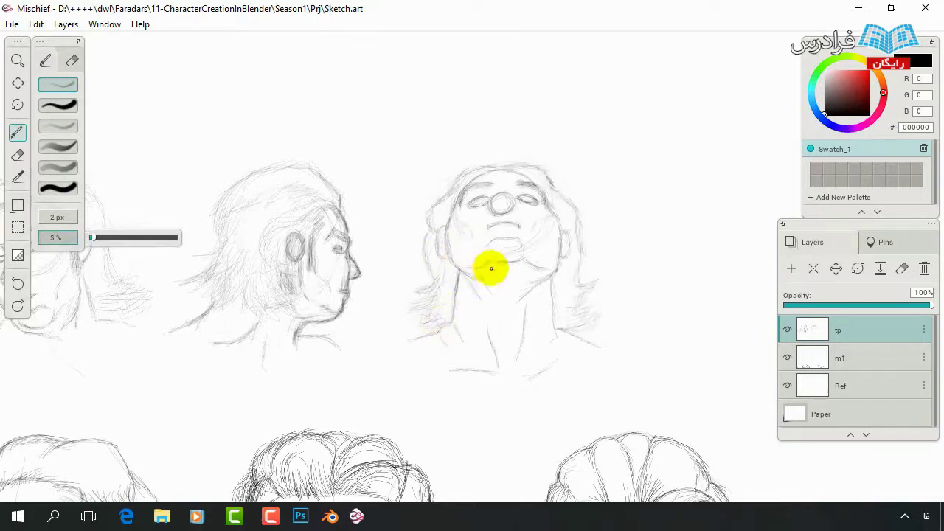
{"action": "mouse_move", "coordinate": [499, 177]}
{"action": "left_mouse_down"}
{"action": "mouse_move", "coordinate": [534, 179]}
{"action": "mouse_move", "coordinate": [519, 169]}
{"action": "mouse_move", "coordinate": [488, 174]}
{"action": "mouse_move", "coordinate": [492, 164]}
{"action": "mouse_move", "coordinate": [445, 209]}
{"action": "mouse_move", "coordinate": [448, 284]}
{"action": "left_mouse_up"}
{"action": "left_click_drag", "start_coordinate": [556, 205], "coordinate": [579, 264]}
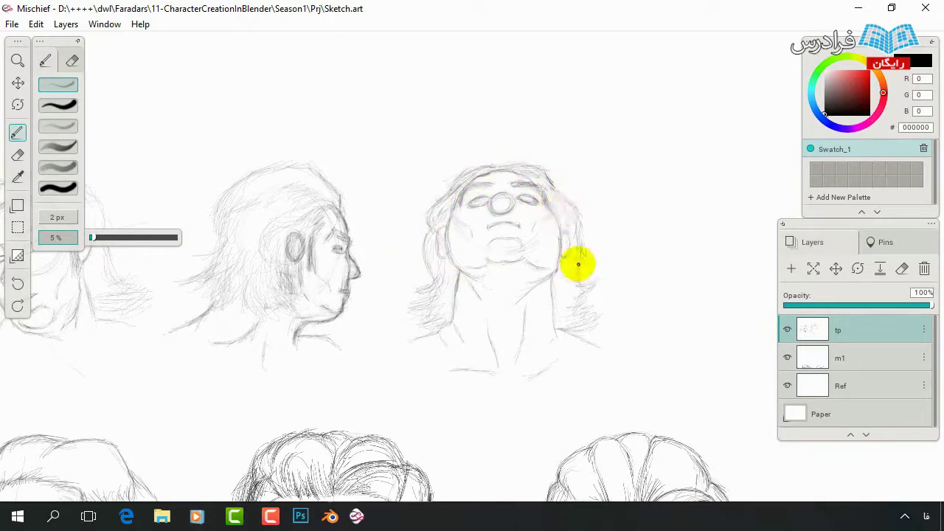
{"action": "mouse_move", "coordinate": [560, 317]}
{"action": "left_mouse_down"}
{"action": "mouse_move", "coordinate": [510, 234]}
{"action": "mouse_move", "coordinate": [512, 274]}
{"action": "mouse_move", "coordinate": [473, 276]}
{"action": "mouse_move", "coordinate": [499, 293]}
{"action": "mouse_move", "coordinate": [544, 287]}
{"action": "left_mouse_up"}
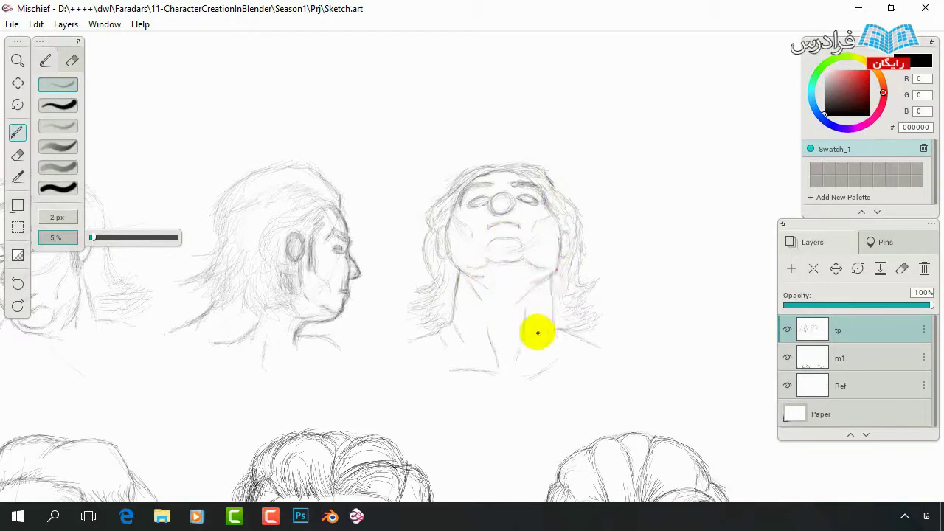
Lighten the mouth and chin, refine the nose and eyes, and add faint jaw marks.
{"action": "key", "text": "e"}
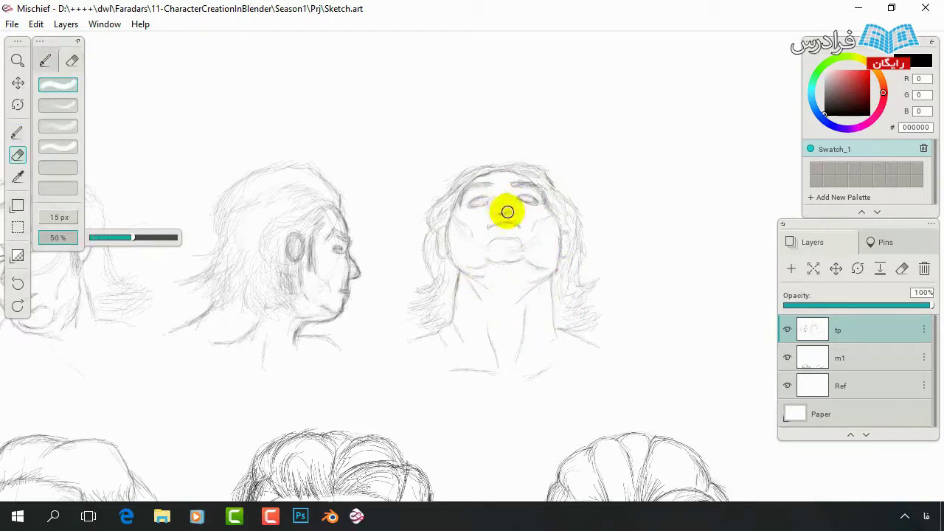
{"action": "left_click_drag", "start_coordinate": [508, 212], "coordinate": [509, 229]}
{"action": "key", "text": "b"}
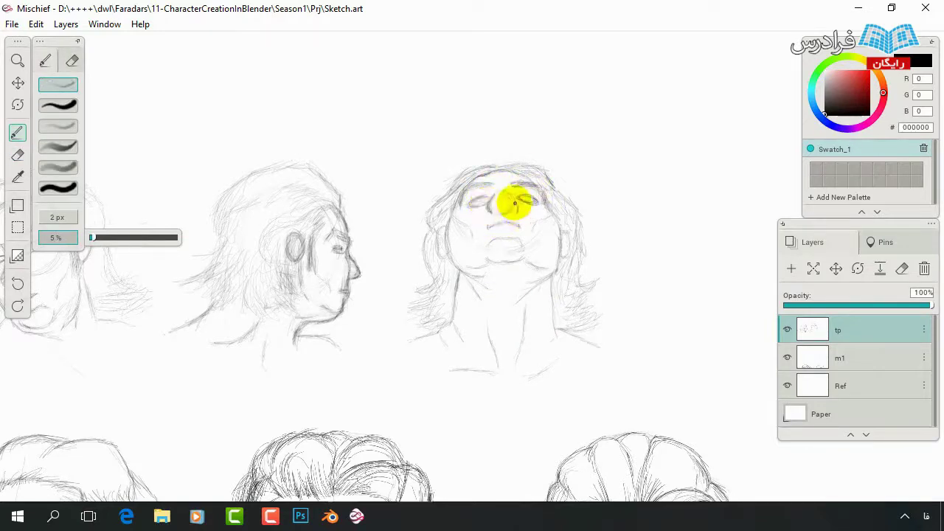
{"action": "mouse_move", "coordinate": [493, 213]}
{"action": "left_mouse_down"}
{"action": "mouse_move", "coordinate": [508, 193]}
{"action": "mouse_move", "coordinate": [490, 199]}
{"action": "mouse_move", "coordinate": [508, 203]}
{"action": "mouse_move", "coordinate": [480, 202]}
{"action": "mouse_move", "coordinate": [483, 185]}
{"action": "mouse_move", "coordinate": [530, 225]}
{"action": "mouse_move", "coordinate": [539, 256]}
{"action": "mouse_move", "coordinate": [522, 190]}
{"action": "mouse_move", "coordinate": [432, 244]}
{"action": "mouse_move", "coordinate": [445, 237]}
{"action": "mouse_move", "coordinate": [428, 253]}
{"action": "mouse_move", "coordinate": [449, 255]}
{"action": "mouse_move", "coordinate": [450, 268]}
{"action": "left_mouse_up"}
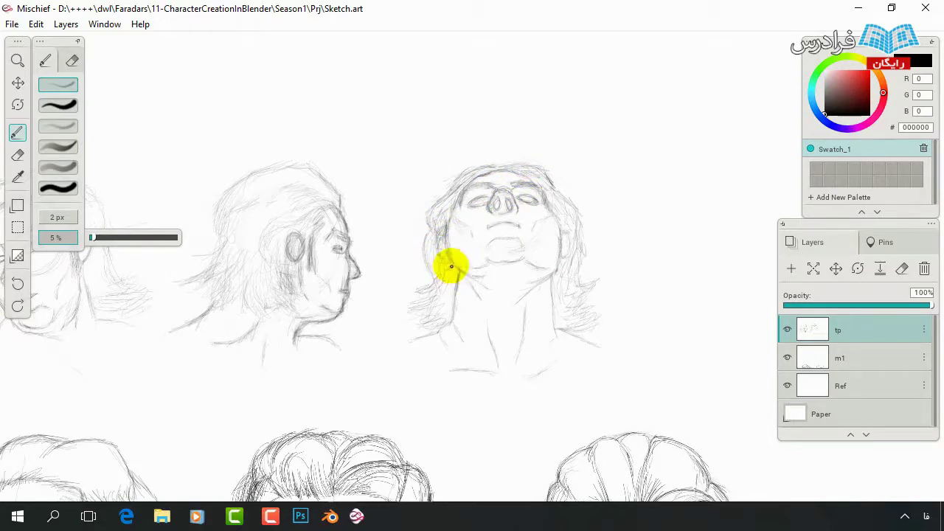
{"action": "key", "text": "e"}
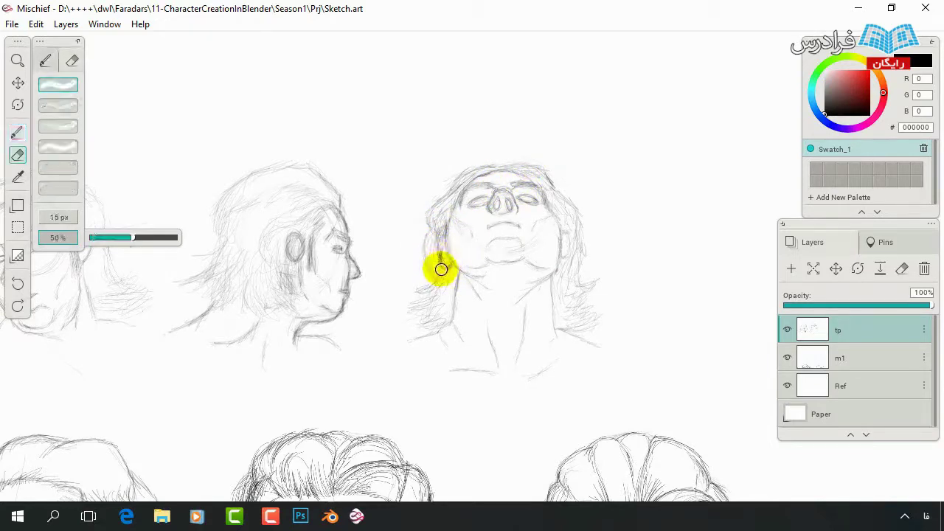
{"action": "key", "text": "b"}
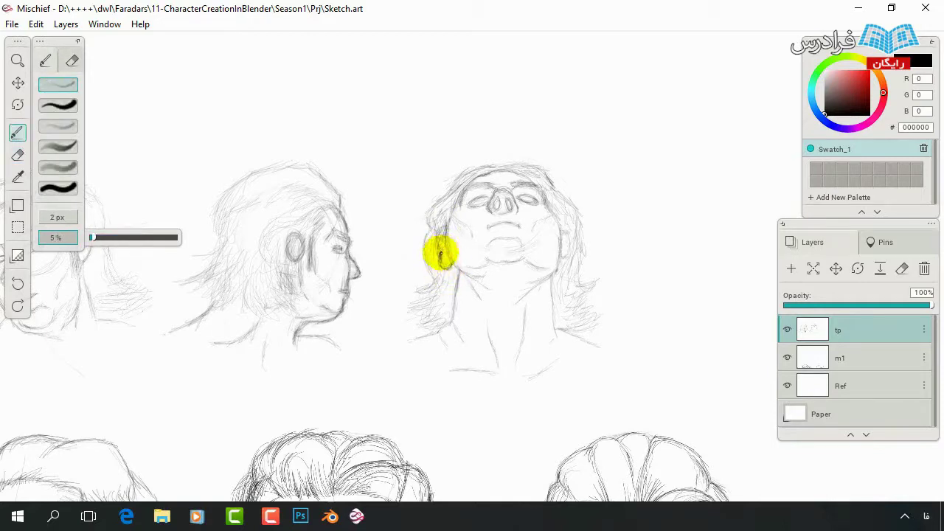
{"action": "mouse_move", "coordinate": [443, 247]}
{"action": "left_mouse_down"}
{"action": "mouse_move", "coordinate": [550, 274]}
{"action": "mouse_move", "coordinate": [561, 251]}
{"action": "left_mouse_up"}
{"action": "key", "text": "e"}
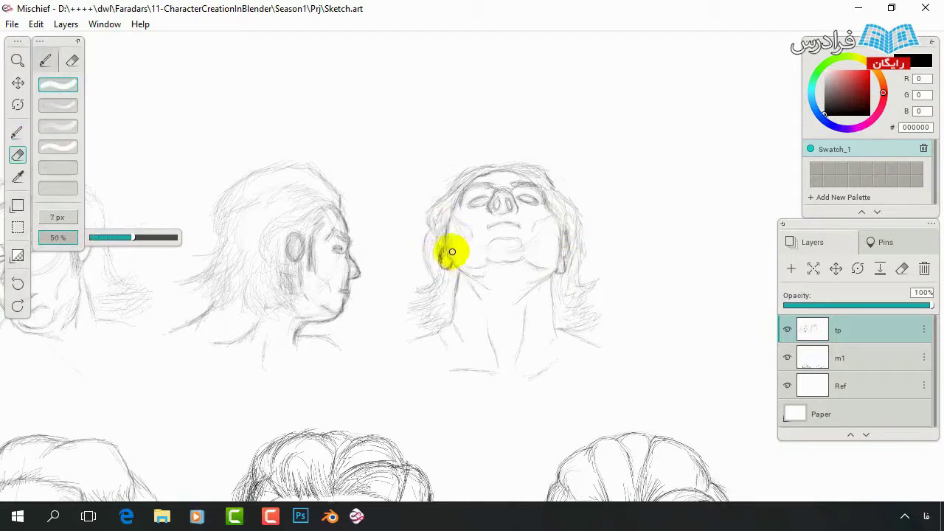
{"action": "key", "text": "b"}
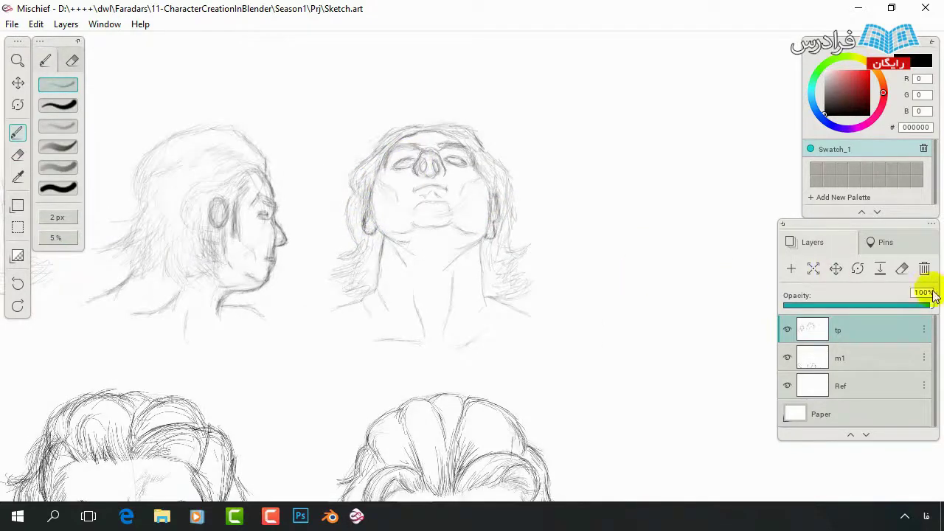
{"action": "left_click", "coordinate": [885, 242]}
Jump to the Face pin and survey the whole canvas with panels briefly hidden.
{"action": "left_click", "coordinate": [797, 297]}
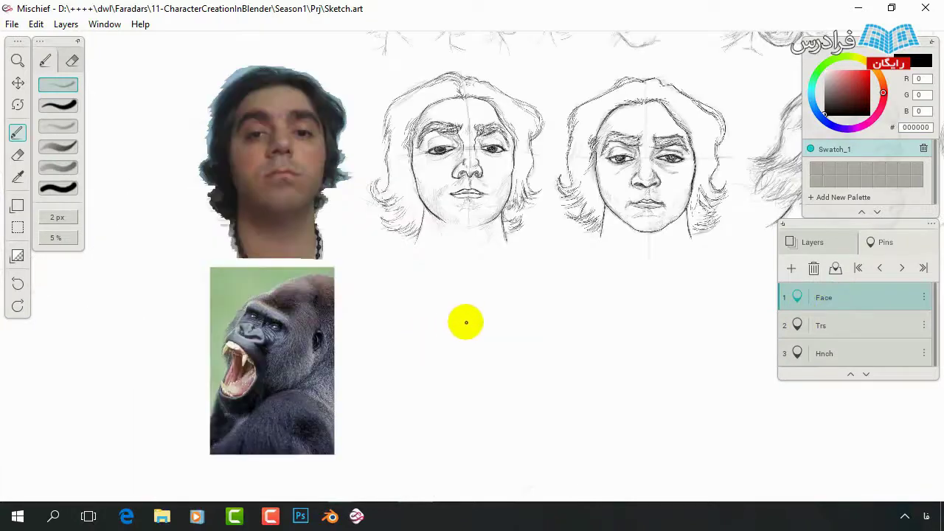
{"action": "scroll", "coordinate": [499, 246], "scroll_direction": "down", "scroll_amount": 2}
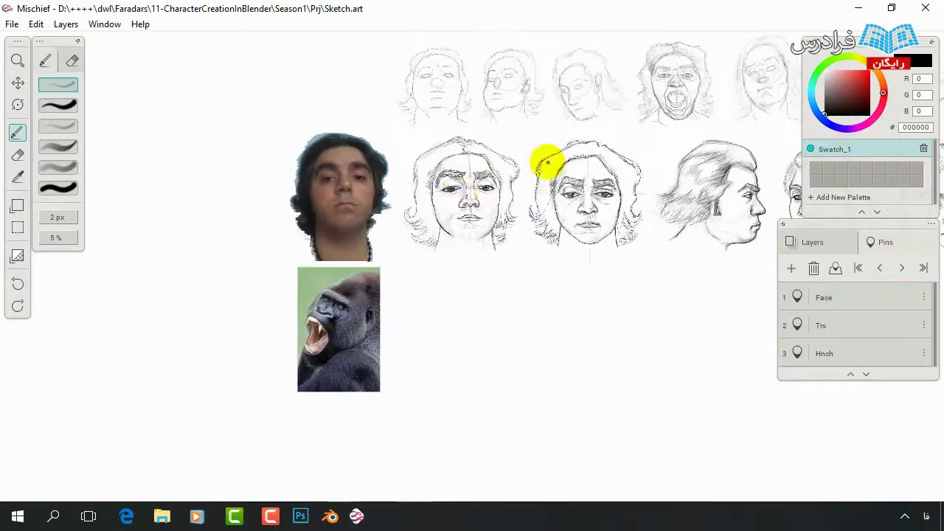
{"action": "scroll", "coordinate": [295, 232], "scroll_direction": "right", "scroll_amount": 5}
{"action": "scroll", "coordinate": [295, 232], "scroll_direction": "up", "scroll_amount": 2}
{"action": "scroll", "coordinate": [264, 238], "scroll_direction": "right", "scroll_amount": 2}
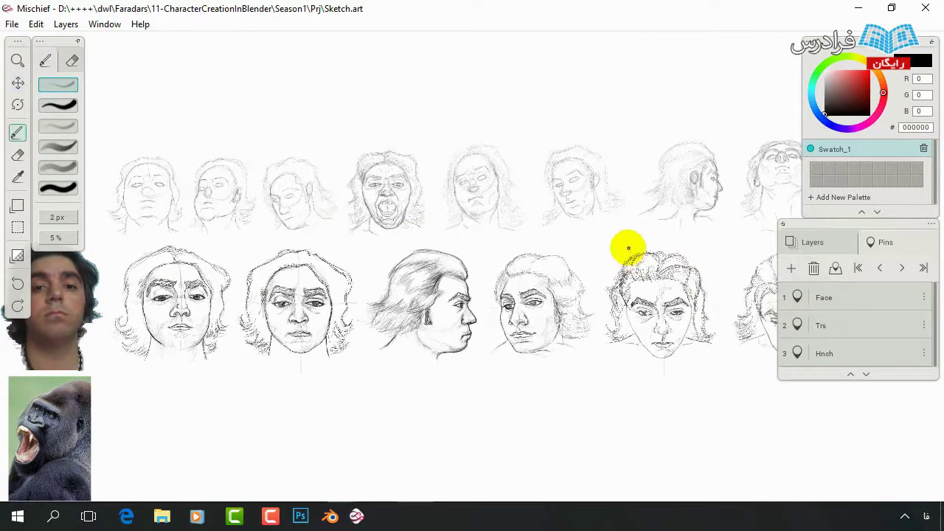
{"action": "key", "text": "Tab"}
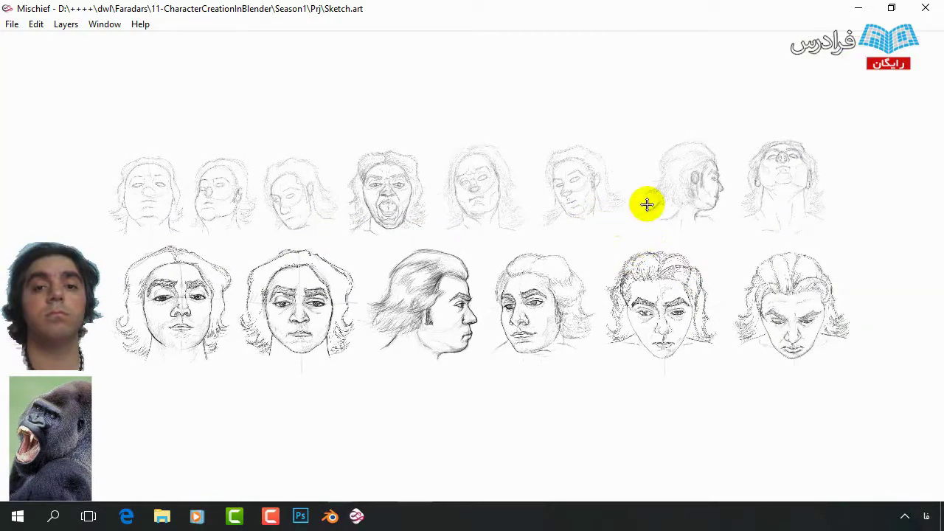
{"action": "scroll", "coordinate": [647, 204], "scroll_direction": "down", "scroll_amount": 1}
{"action": "scroll", "coordinate": [647, 205], "scroll_direction": "left", "scroll_amount": 2}
{"action": "scroll", "coordinate": [619, 201], "scroll_direction": "right", "scroll_amount": 1}
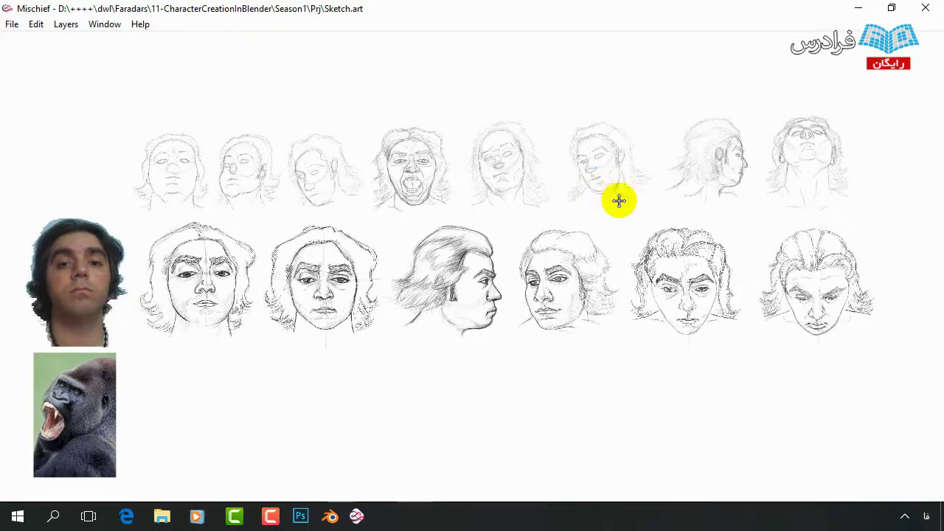
{"action": "scroll", "coordinate": [599, 236], "scroll_direction": "right", "scroll_amount": 1}
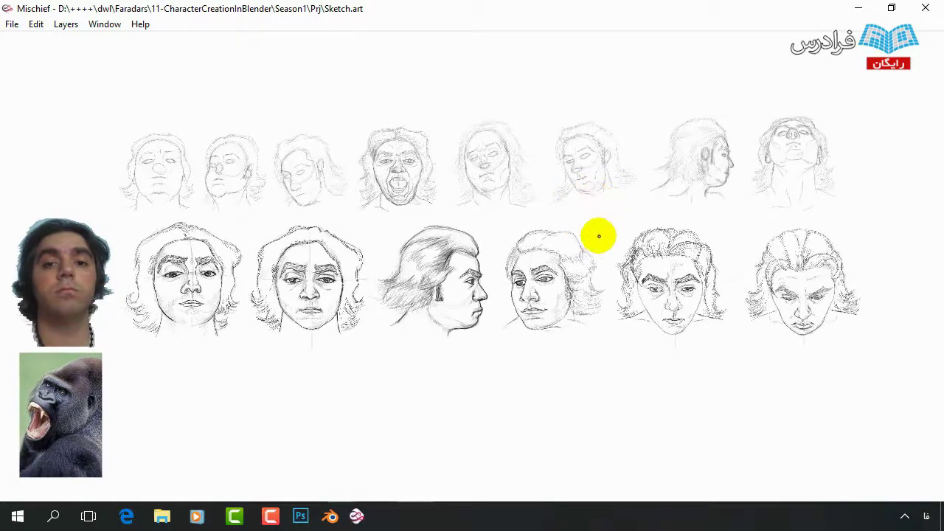
{"action": "key", "text": "Tab"}
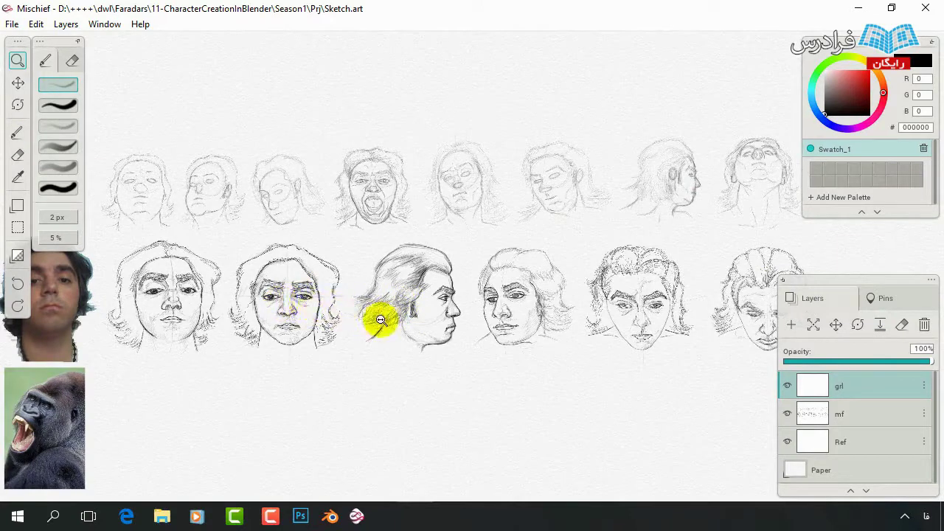
Zoom in on the second front face and set the brush to red at 20% opacity.
{"action": "left_click", "coordinate": [396, 318]}
{"action": "left_click", "coordinate": [390, 332]}
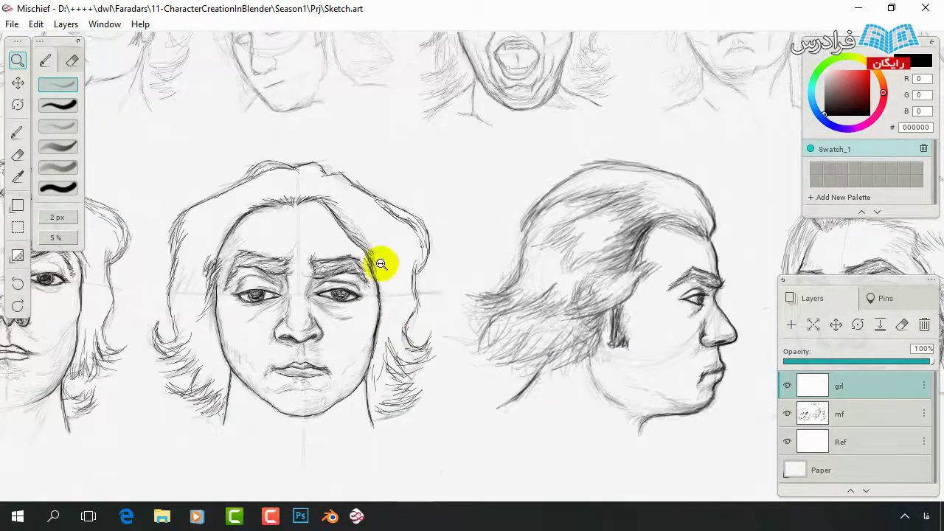
{"action": "key", "text": "h"}
{"action": "left_click_drag", "start_coordinate": [352, 283], "coordinate": [467, 239]}
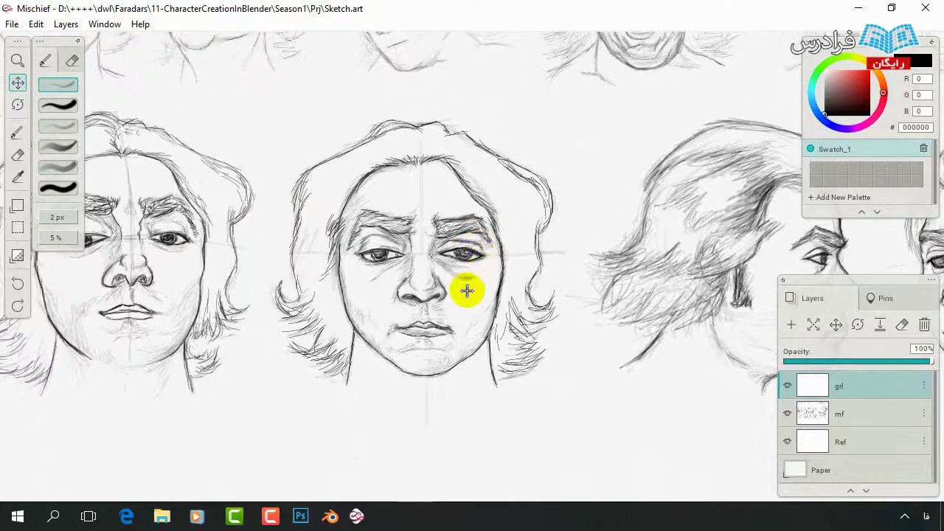
{"action": "left_click", "coordinate": [869, 69]}
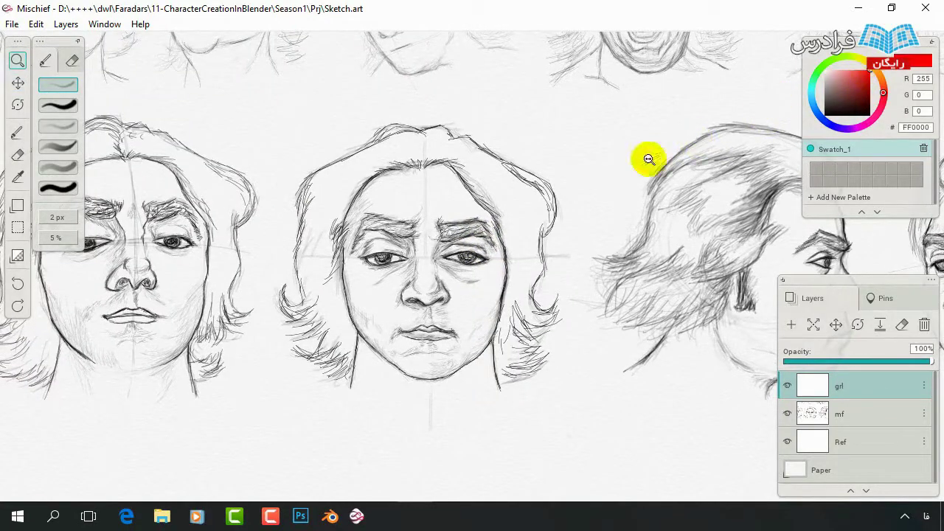
{"action": "key", "text": "b"}
{"action": "key", "text": "2"}
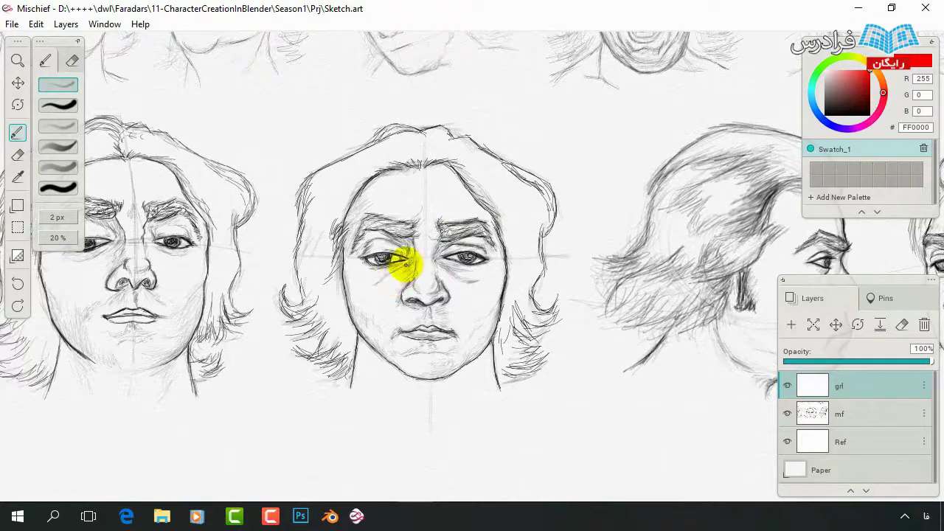
Outline both eye sockets and the left cheekbone in red over the face.
{"action": "left_click_drag", "start_coordinate": [408, 262], "coordinate": [363, 274]}
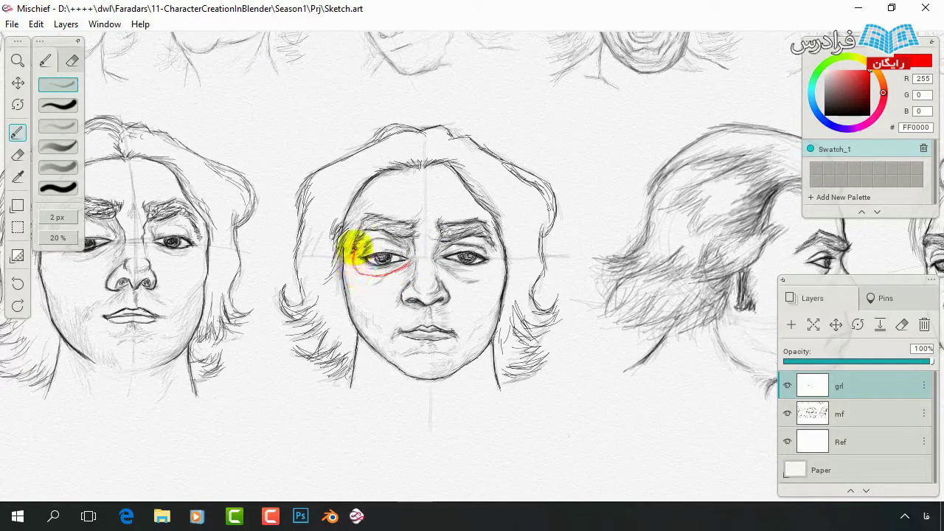
{"action": "mouse_move", "coordinate": [353, 243]}
{"action": "left_mouse_down"}
{"action": "mouse_move", "coordinate": [391, 231]}
{"action": "mouse_move", "coordinate": [369, 268]}
{"action": "mouse_move", "coordinate": [359, 253]}
{"action": "mouse_move", "coordinate": [398, 235]}
{"action": "left_mouse_up"}
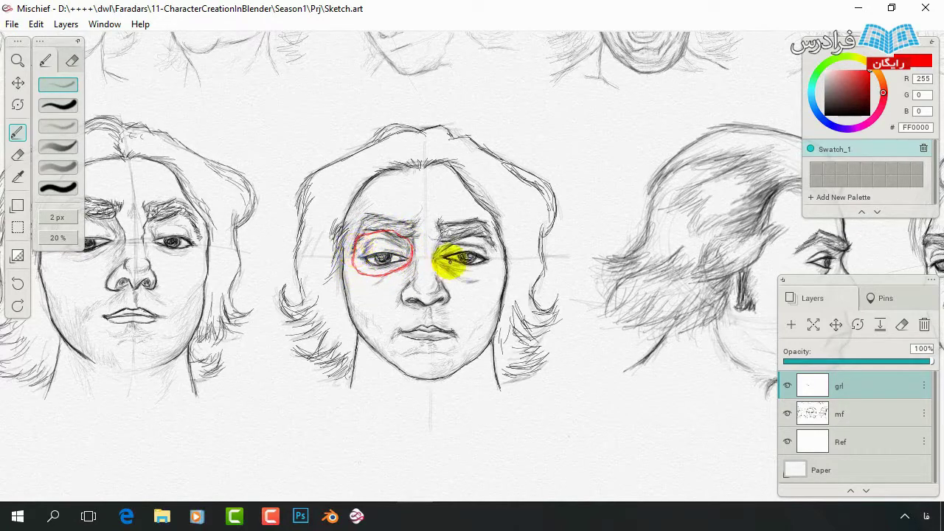
{"action": "left_click_drag", "start_coordinate": [436, 260], "coordinate": [465, 278]}
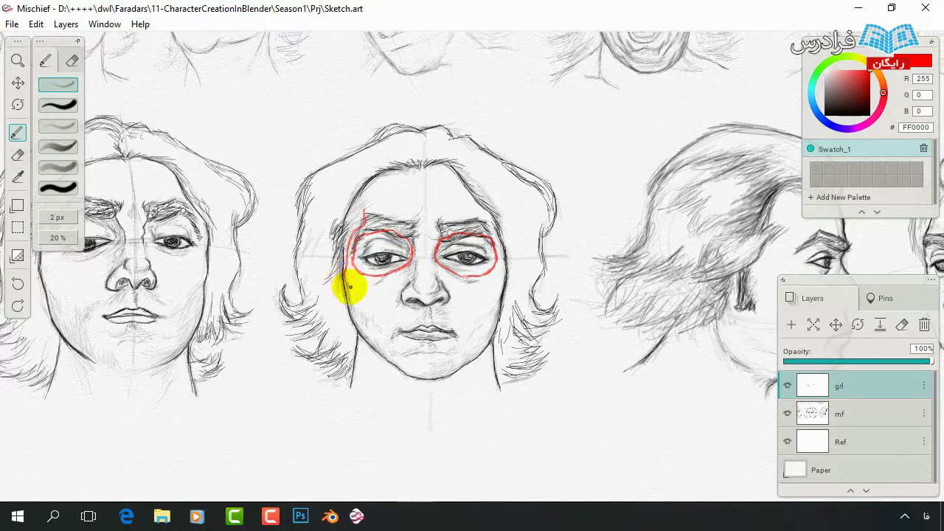
{"action": "mouse_move", "coordinate": [345, 289]}
{"action": "left_mouse_down"}
{"action": "mouse_move", "coordinate": [396, 316]}
{"action": "mouse_move", "coordinate": [381, 318]}
{"action": "mouse_move", "coordinate": [389, 301]}
{"action": "left_mouse_up"}
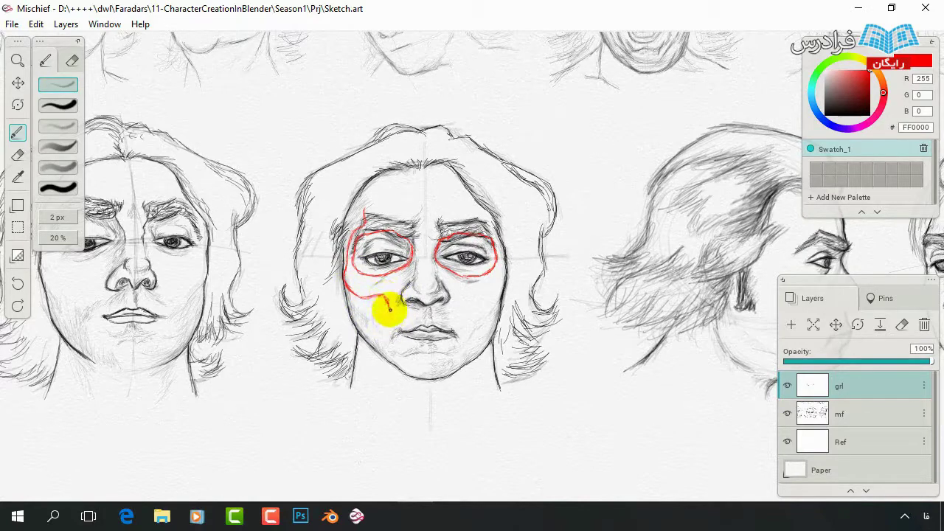
{"action": "mouse_move", "coordinate": [483, 213]}
{"action": "left_mouse_down"}
{"action": "mouse_move", "coordinate": [500, 266]}
{"action": "mouse_move", "coordinate": [481, 302]}
{"action": "mouse_move", "coordinate": [464, 299]}
{"action": "left_mouse_up"}
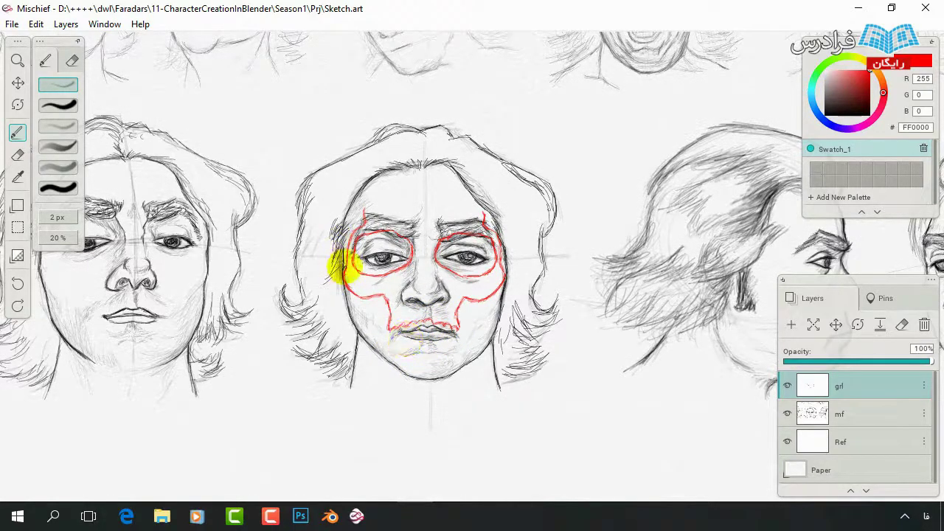
Draw the red cranium, nasal cavity and jaw, toggling the face layer to check.
{"action": "mouse_move", "coordinate": [341, 236]}
{"action": "left_mouse_down"}
{"action": "mouse_move", "coordinate": [337, 194]}
{"action": "mouse_move", "coordinate": [363, 162]}
{"action": "mouse_move", "coordinate": [422, 136]}
{"action": "left_mouse_up"}
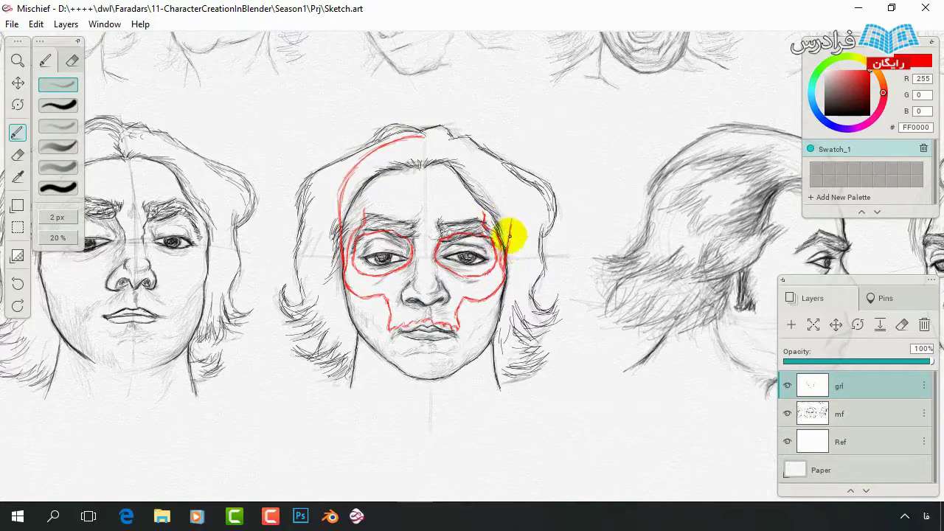
{"action": "left_click_drag", "start_coordinate": [508, 236], "coordinate": [425, 136]}
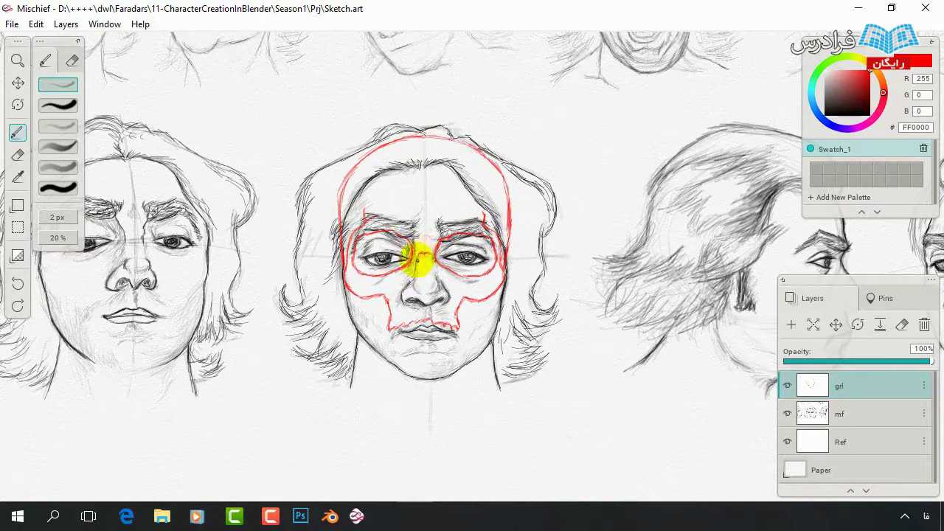
{"action": "mouse_move", "coordinate": [411, 275]}
{"action": "left_mouse_down"}
{"action": "mouse_move", "coordinate": [401, 291]}
{"action": "mouse_move", "coordinate": [423, 303]}
{"action": "mouse_move", "coordinate": [442, 292]}
{"action": "left_mouse_up"}
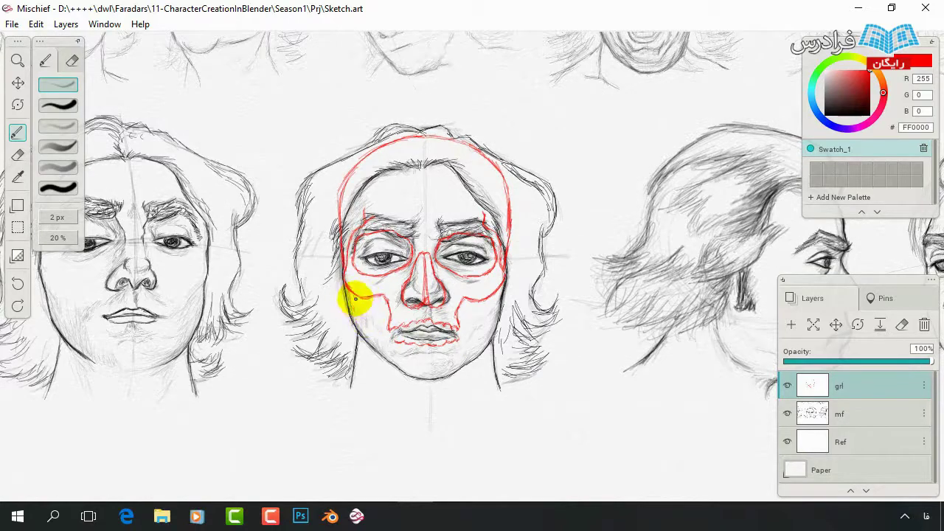
{"action": "mouse_move", "coordinate": [359, 305]}
{"action": "left_mouse_down"}
{"action": "mouse_move", "coordinate": [366, 342]}
{"action": "mouse_move", "coordinate": [398, 374]}
{"action": "left_mouse_up"}
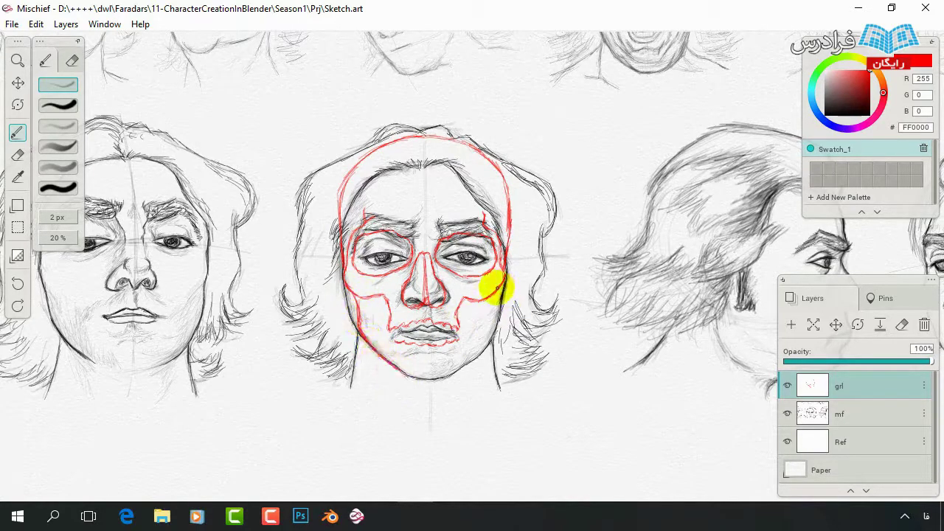
{"action": "mouse_move", "coordinate": [495, 292]}
{"action": "left_mouse_down"}
{"action": "mouse_move", "coordinate": [492, 331]}
{"action": "mouse_move", "coordinate": [443, 375]}
{"action": "left_mouse_up"}
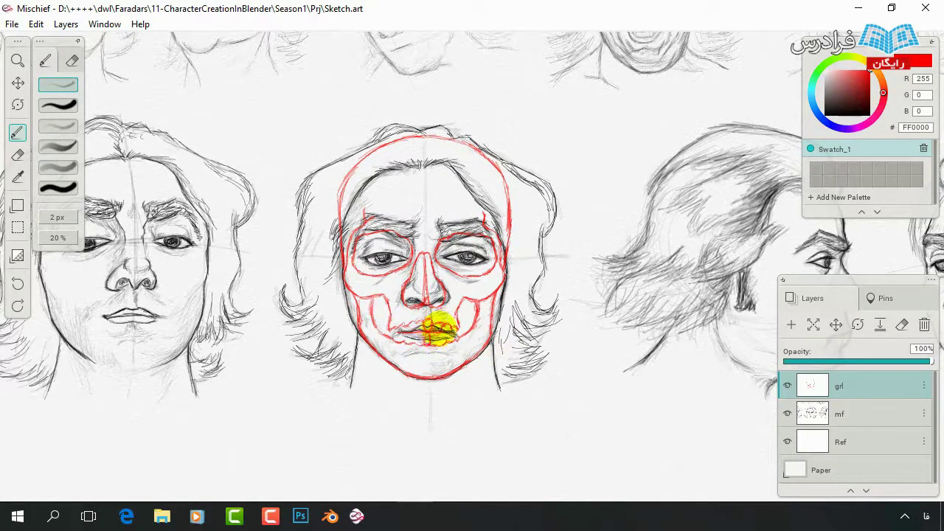
{"action": "left_click", "coordinate": [787, 414]}
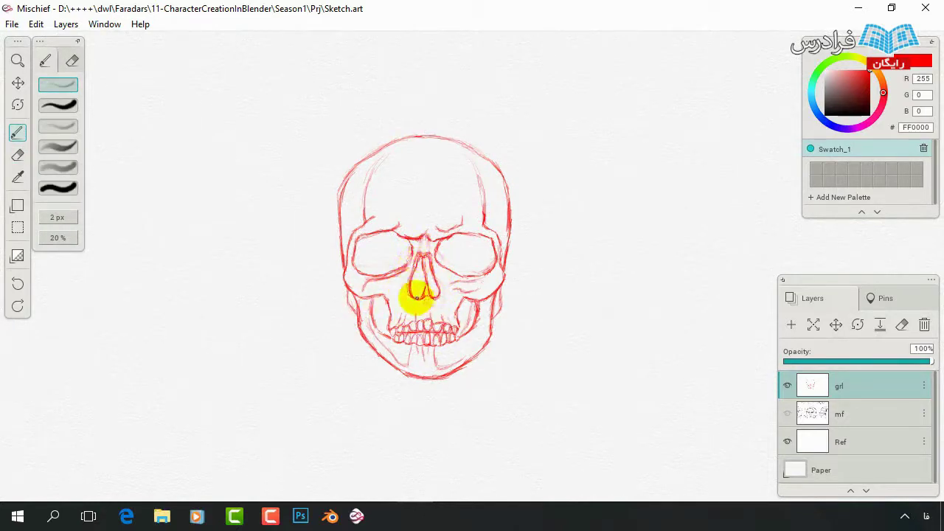
{"action": "left_click", "coordinate": [787, 413]}
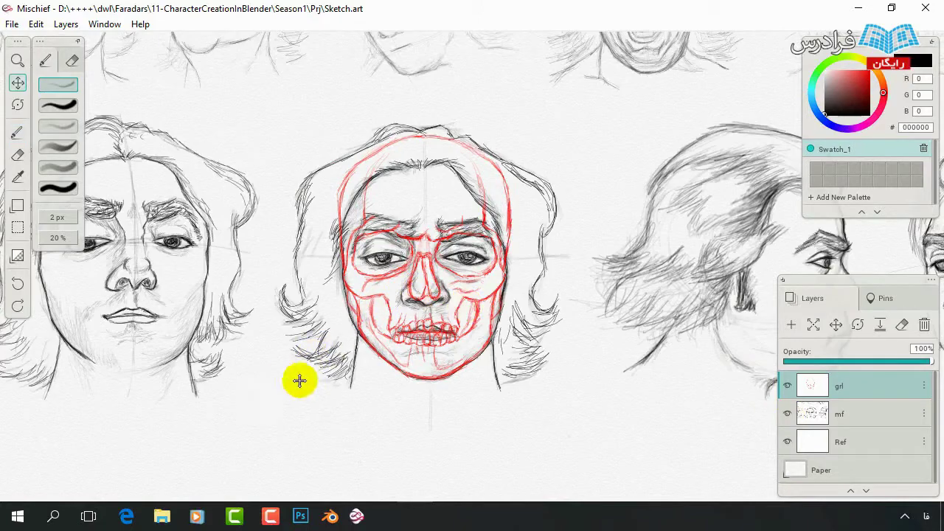
Pan to blank paper beside the gorilla photo and add a new sketch layer.
{"action": "mouse_move", "coordinate": [445, 234]}
{"action": "left_mouse_down"}
{"action": "mouse_move", "coordinate": [534, 200]}
{"action": "mouse_move", "coordinate": [546, 175]}
{"action": "mouse_move", "coordinate": [611, 120]}
{"action": "left_mouse_up"}
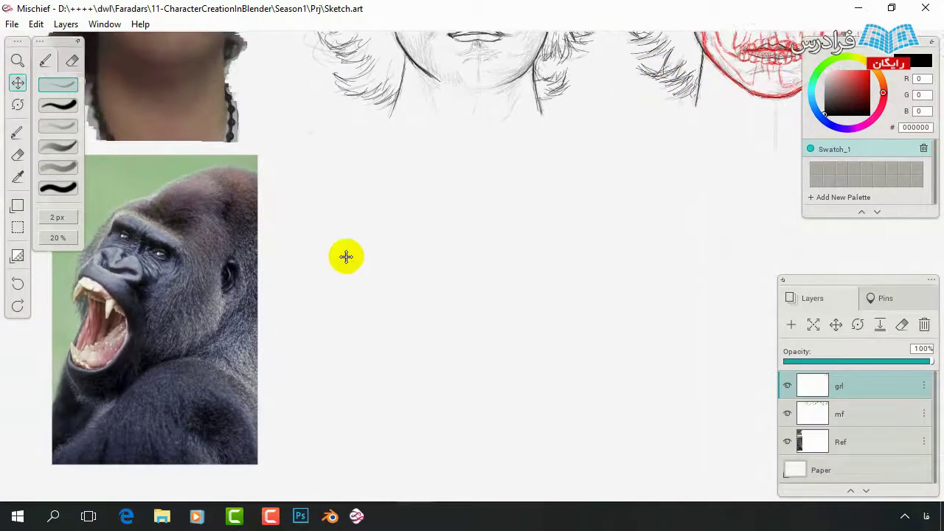
{"action": "key", "text": "ctrl+shift+n"}
{"action": "key", "text": "b"}
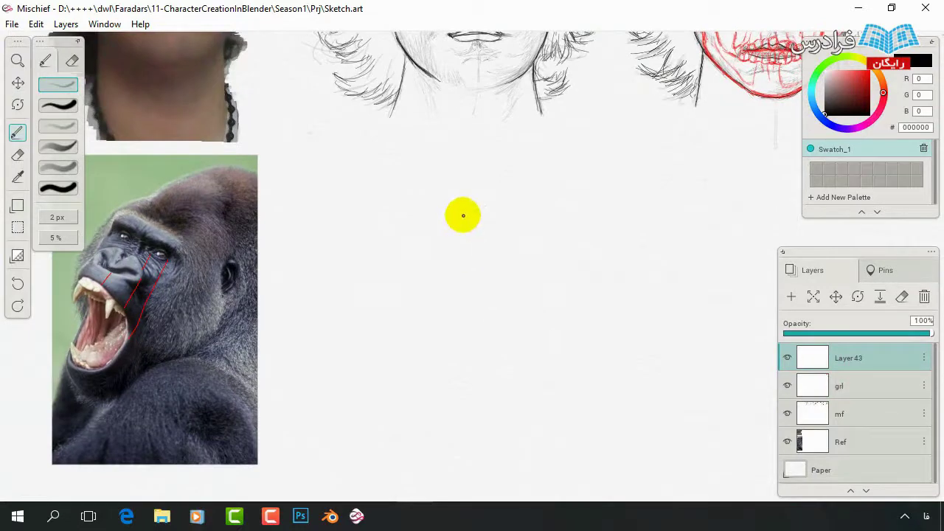
Sketch the gorilla's faint cranium oval, jaw lines, left ear and a long guide line.
{"action": "mouse_move", "coordinate": [462, 214]}
{"action": "left_mouse_down"}
{"action": "mouse_move", "coordinate": [420, 213]}
{"action": "mouse_move", "coordinate": [381, 240]}
{"action": "mouse_move", "coordinate": [426, 170]}
{"action": "mouse_move", "coordinate": [467, 264]}
{"action": "mouse_move", "coordinate": [489, 280]}
{"action": "left_mouse_up"}
{"action": "mouse_move", "coordinate": [349, 306]}
{"action": "left_mouse_down"}
{"action": "mouse_move", "coordinate": [369, 352]}
{"action": "mouse_move", "coordinate": [424, 401]}
{"action": "mouse_move", "coordinate": [504, 309]}
{"action": "left_mouse_up"}
{"action": "left_click_drag", "start_coordinate": [425, 213], "coordinate": [373, 249]}
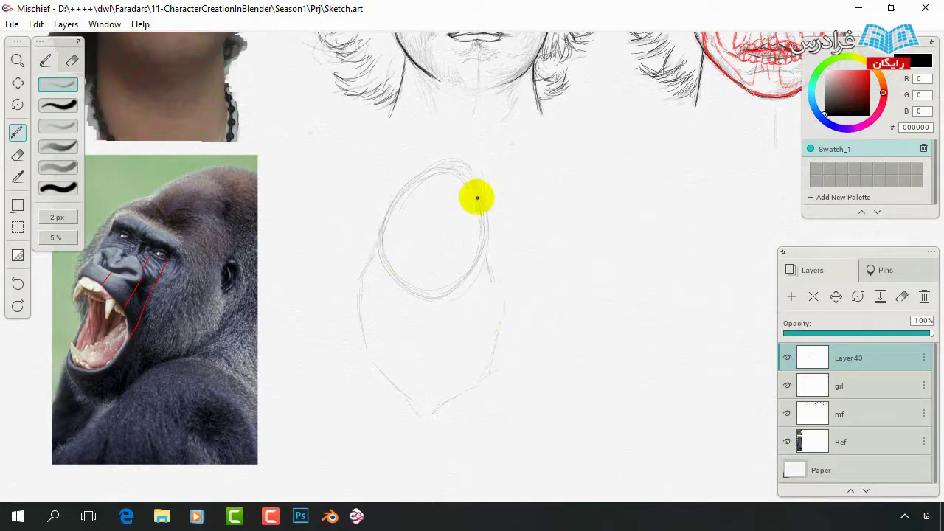
{"action": "left_click_drag", "start_coordinate": [426, 227], "coordinate": [428, 213]}
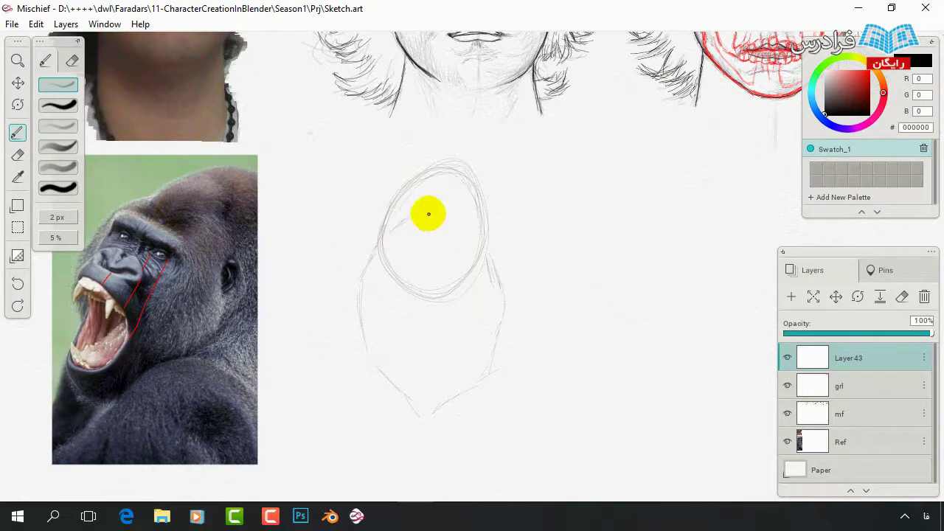
{"action": "mouse_move", "coordinate": [432, 166]}
{"action": "left_mouse_down"}
{"action": "mouse_move", "coordinate": [380, 222]}
{"action": "mouse_move", "coordinate": [453, 158]}
{"action": "mouse_move", "coordinate": [461, 188]}
{"action": "mouse_move", "coordinate": [485, 204]}
{"action": "mouse_move", "coordinate": [500, 251]}
{"action": "mouse_move", "coordinate": [479, 198]}
{"action": "left_mouse_up"}
{"action": "mouse_move", "coordinate": [363, 304]}
{"action": "left_mouse_down"}
{"action": "mouse_move", "coordinate": [350, 273]}
{"action": "mouse_move", "coordinate": [522, 322]}
{"action": "left_mouse_up"}
{"action": "left_click_drag", "start_coordinate": [417, 445], "coordinate": [443, 324]}
{"action": "mouse_move", "coordinate": [437, 287]}
{"action": "left_mouse_down"}
{"action": "mouse_move", "coordinate": [474, 320]}
{"action": "mouse_move", "coordinate": [459, 321]}
{"action": "left_mouse_up"}
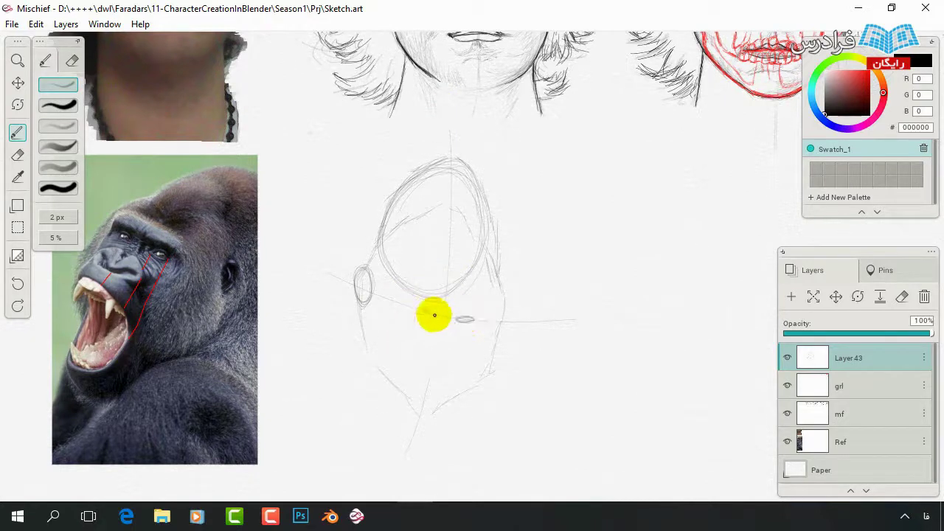
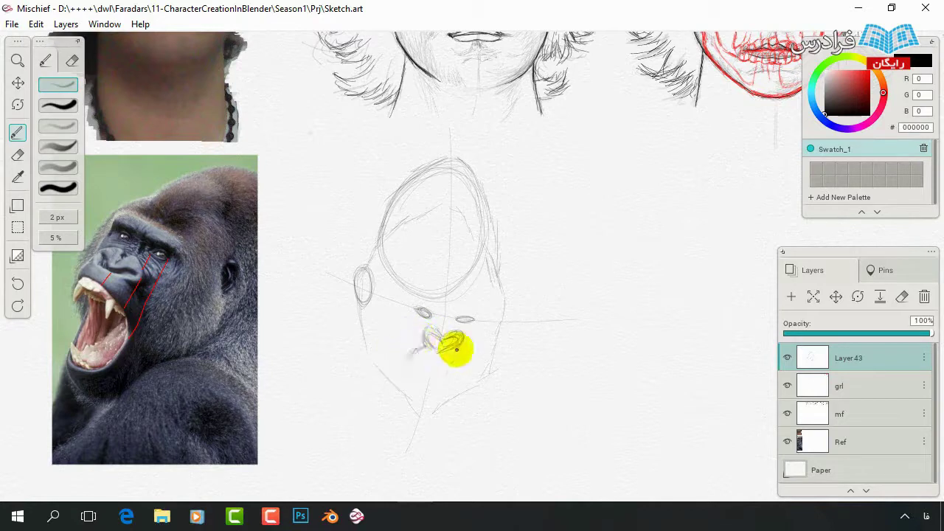
Pencil in the gorilla's snarling mouth, lower lip, side fur, shoulder line and cheek curve.
{"action": "mouse_move", "coordinate": [448, 377]}
{"action": "left_mouse_down"}
{"action": "mouse_move", "coordinate": [405, 363]}
{"action": "mouse_move", "coordinate": [436, 371]}
{"action": "mouse_move", "coordinate": [388, 386]}
{"action": "left_mouse_up"}
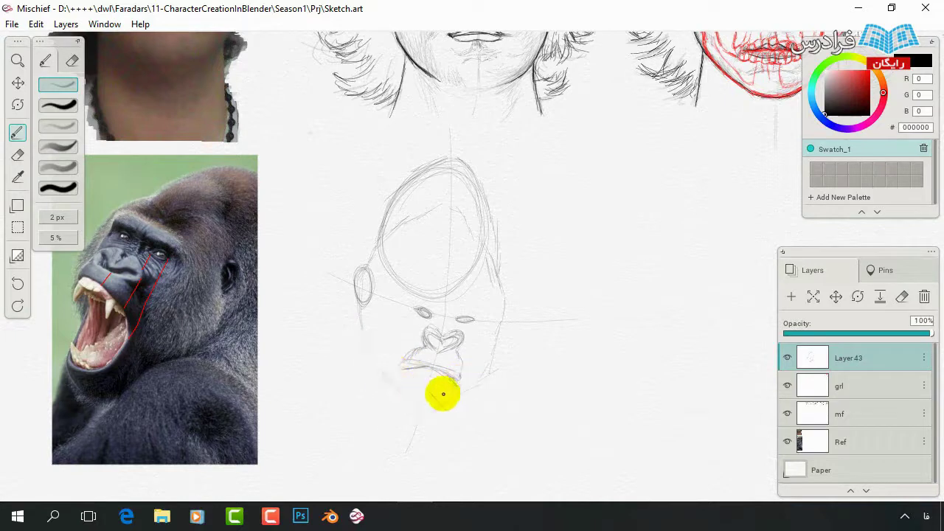
{"action": "left_click_drag", "start_coordinate": [444, 401], "coordinate": [394, 378]}
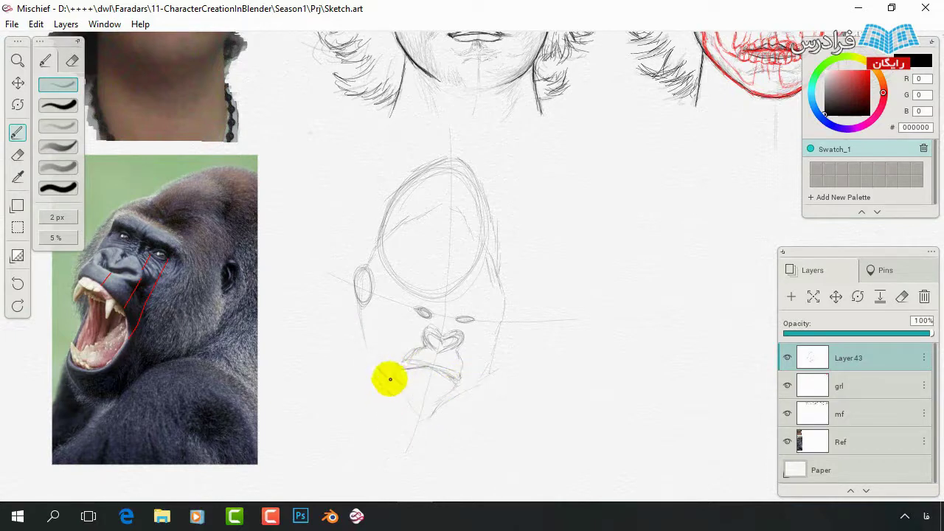
{"action": "left_click_drag", "start_coordinate": [382, 196], "coordinate": [371, 212]}
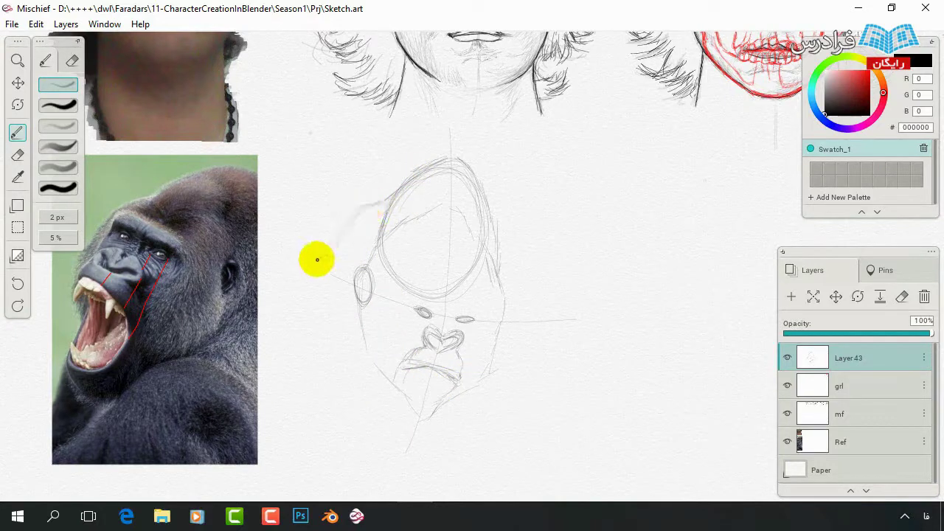
{"action": "left_click_drag", "start_coordinate": [317, 260], "coordinate": [332, 247]}
{"action": "mouse_move", "coordinate": [510, 315]}
{"action": "left_mouse_down"}
{"action": "mouse_move", "coordinate": [522, 299]}
{"action": "mouse_move", "coordinate": [527, 308]}
{"action": "mouse_move", "coordinate": [501, 312]}
{"action": "left_mouse_up"}
{"action": "mouse_move", "coordinate": [281, 270]}
{"action": "left_mouse_down"}
{"action": "mouse_move", "coordinate": [334, 281]}
{"action": "mouse_move", "coordinate": [384, 389]}
{"action": "left_mouse_up"}
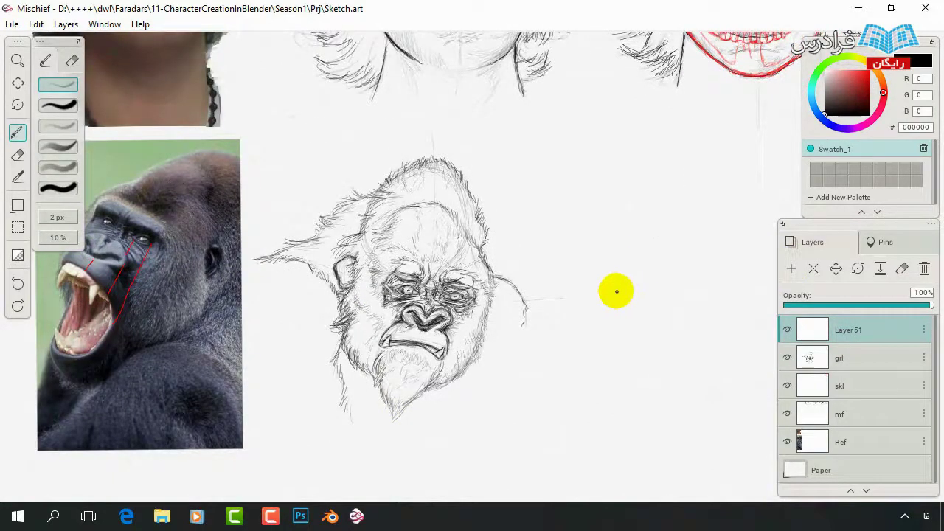
Lower pencil opacity to 3% and sketch the open-mouth outline right of the head.
{"action": "mouse_move", "coordinate": [72, 242]}
{"action": "left_mouse_down"}
{"action": "mouse_move", "coordinate": [94, 238]}
{"action": "mouse_move", "coordinate": [73, 243]}
{"action": "left_mouse_up"}
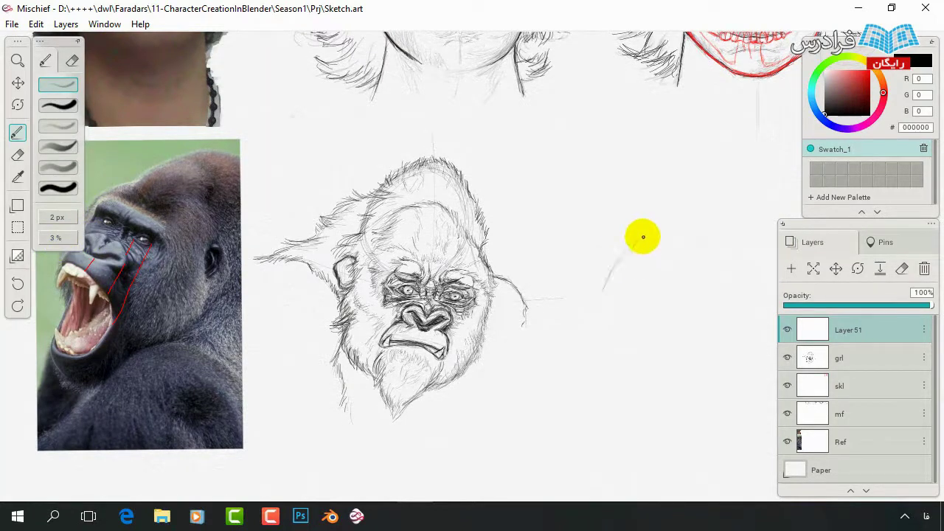
{"action": "mouse_move", "coordinate": [604, 291]}
{"action": "left_mouse_down"}
{"action": "mouse_move", "coordinate": [685, 240]}
{"action": "mouse_move", "coordinate": [714, 243]}
{"action": "left_mouse_up"}
{"action": "left_click_drag", "start_coordinate": [610, 296], "coordinate": [714, 246]}
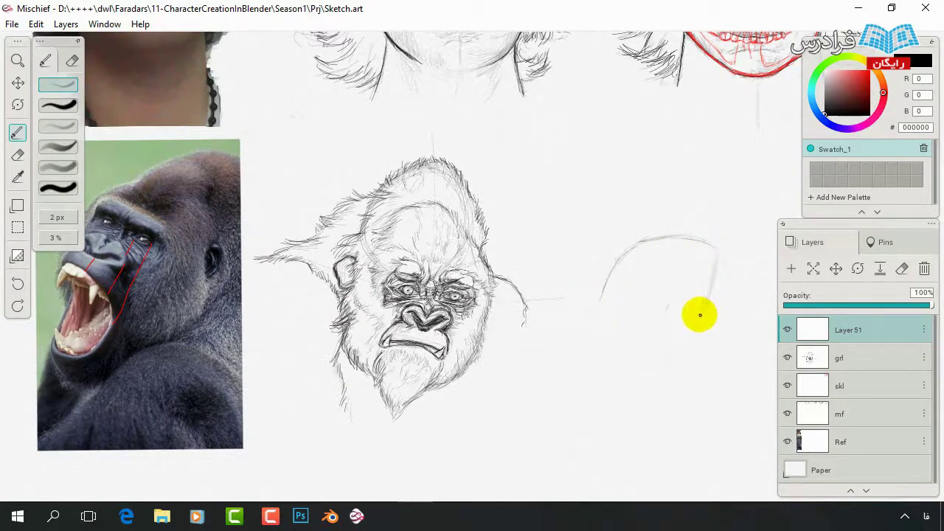
{"action": "left_click_drag", "start_coordinate": [704, 243], "coordinate": [699, 316]}
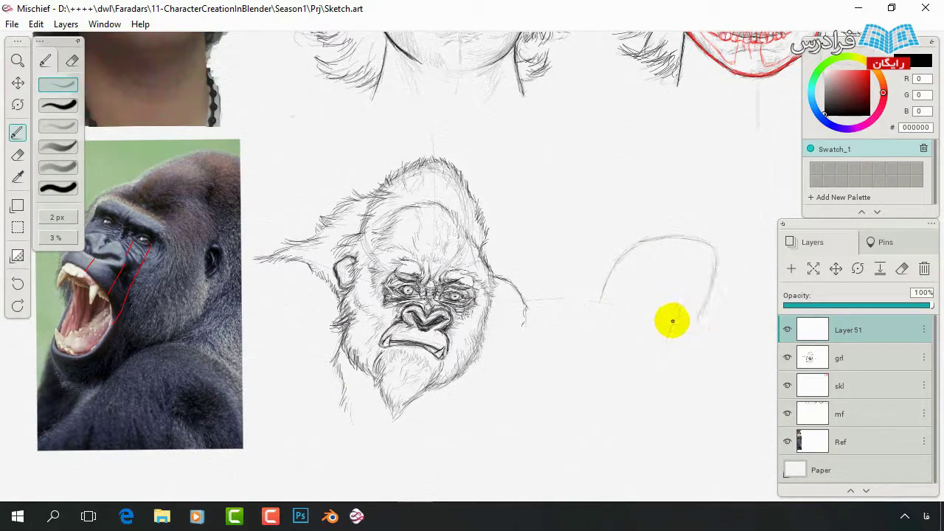
{"action": "mouse_move", "coordinate": [598, 308]}
{"action": "left_mouse_down"}
{"action": "mouse_move", "coordinate": [609, 367]}
{"action": "mouse_move", "coordinate": [681, 404]}
{"action": "left_mouse_up"}
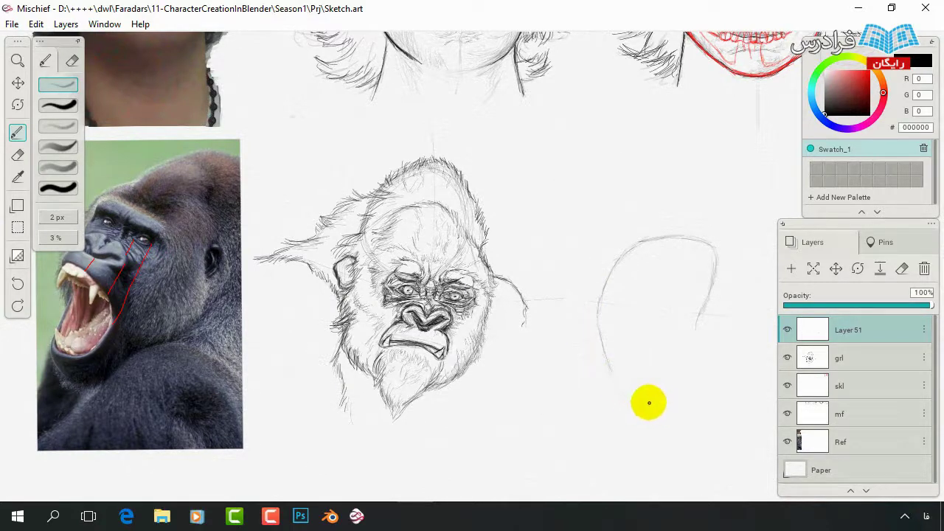
{"action": "left_click_drag", "start_coordinate": [689, 326], "coordinate": [685, 398]}
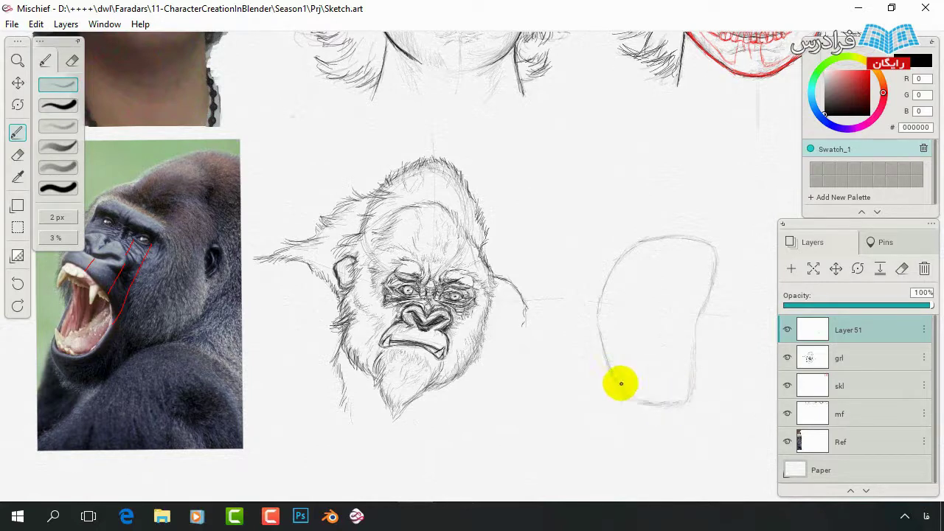
{"action": "mouse_move", "coordinate": [603, 339]}
{"action": "left_mouse_down"}
{"action": "mouse_move", "coordinate": [668, 404]}
{"action": "mouse_move", "coordinate": [693, 394]}
{"action": "mouse_move", "coordinate": [640, 408]}
{"action": "left_mouse_up"}
Erase stray bits, close the mouth's bottom edge, and sketch the upper teeth and fangs.
{"action": "key", "text": "e"}
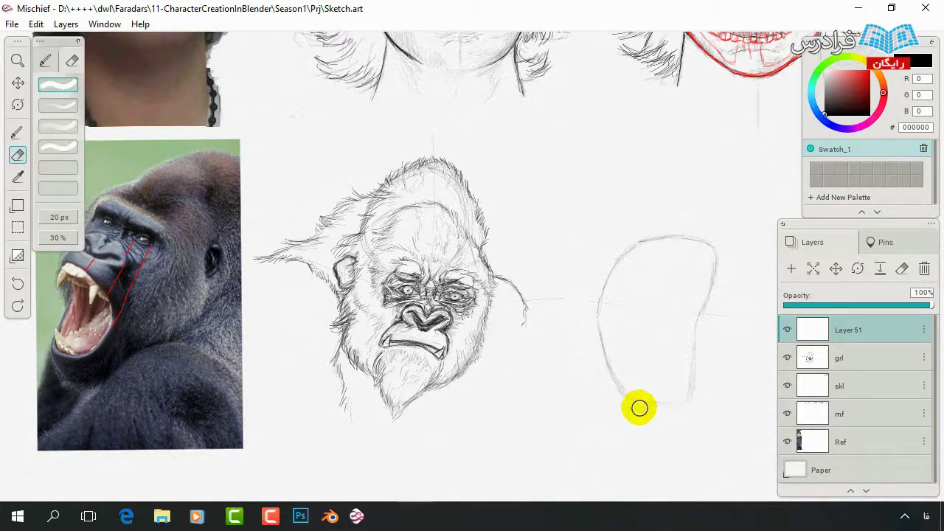
{"action": "key", "text": "b"}
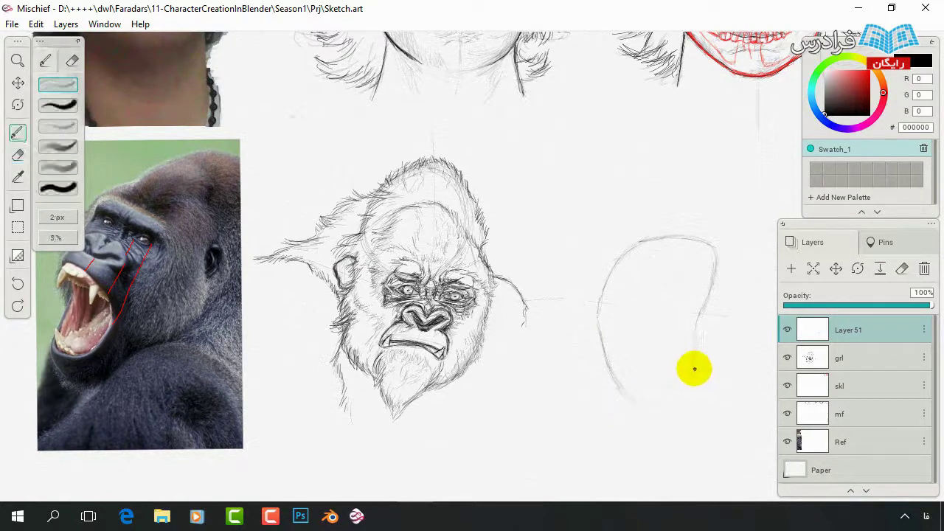
{"action": "mouse_move", "coordinate": [690, 383]}
{"action": "left_mouse_down"}
{"action": "mouse_move", "coordinate": [617, 384]}
{"action": "mouse_move", "coordinate": [681, 401]}
{"action": "left_mouse_up"}
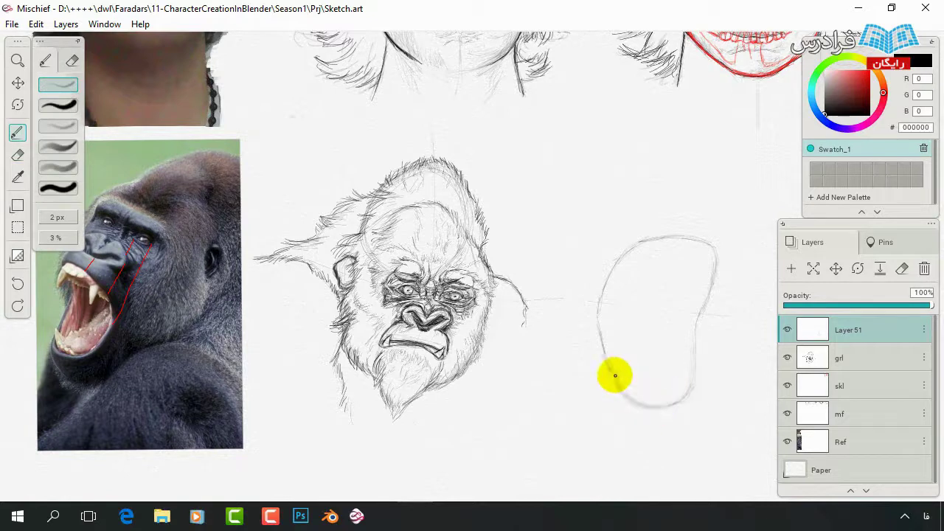
{"action": "mouse_move", "coordinate": [615, 375]}
{"action": "left_mouse_down"}
{"action": "mouse_move", "coordinate": [692, 373]}
{"action": "mouse_move", "coordinate": [696, 336]}
{"action": "left_mouse_up"}
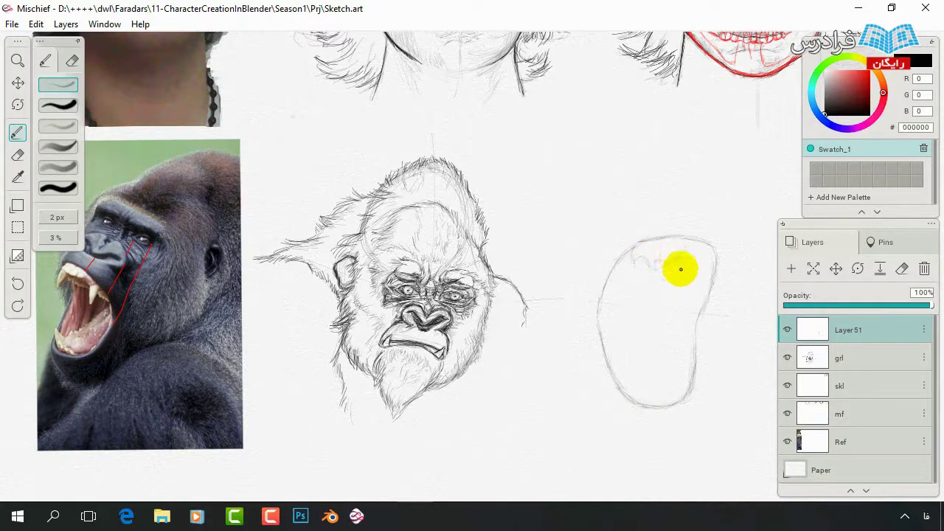
{"action": "left_click_drag", "start_coordinate": [675, 268], "coordinate": [695, 268]}
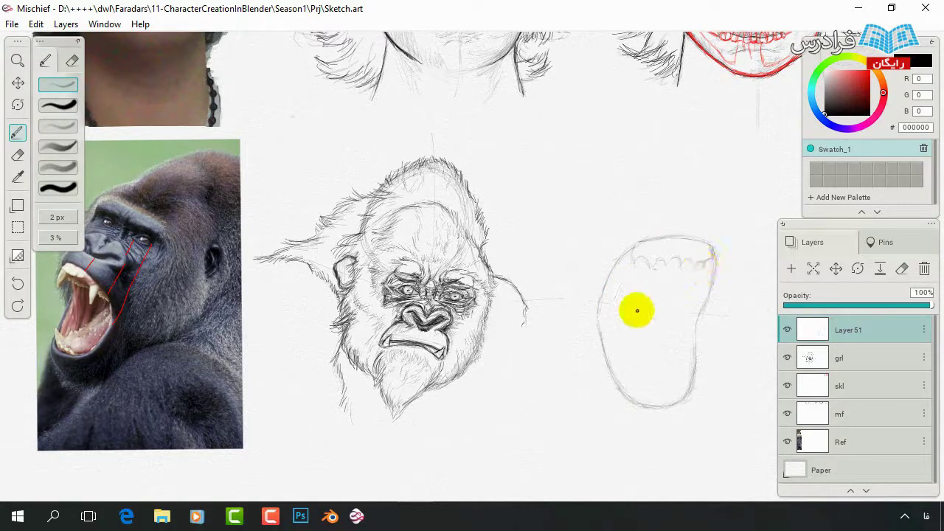
{"action": "left_click_drag", "start_coordinate": [628, 293], "coordinate": [641, 265]}
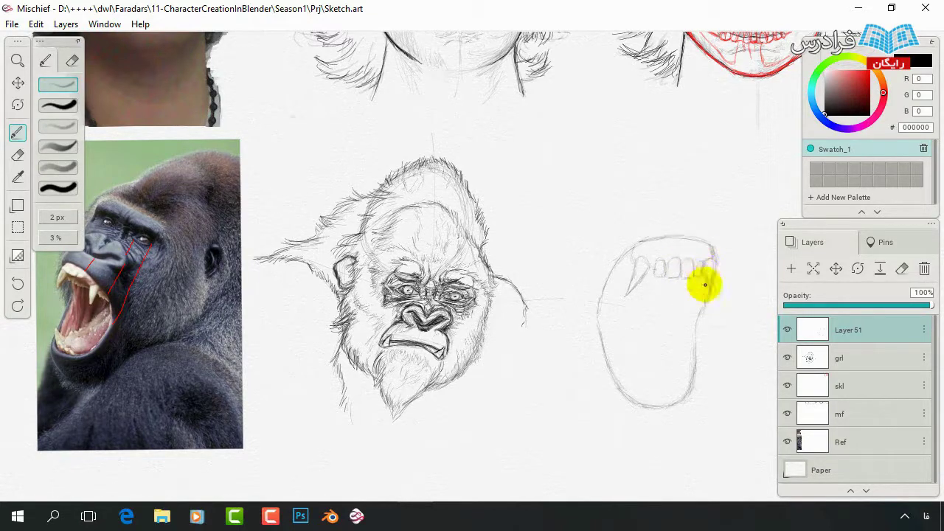
{"action": "mouse_move", "coordinate": [700, 282]}
{"action": "left_mouse_down"}
{"action": "mouse_move", "coordinate": [696, 264]}
{"action": "mouse_move", "coordinate": [710, 291]}
{"action": "mouse_move", "coordinate": [714, 266]}
{"action": "left_mouse_up"}
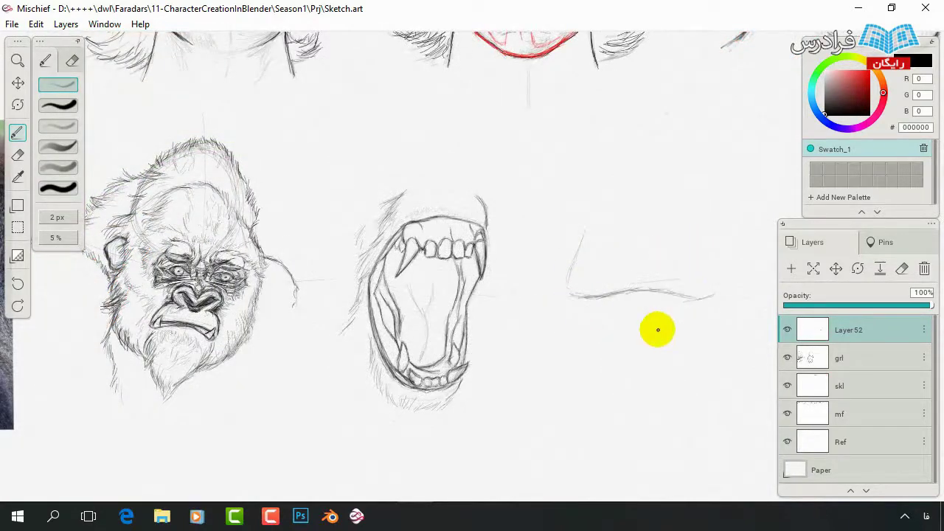
Sketch a frontal gorilla face with brows, eye sockets, muzzle and beard, then scale and shift it down-left.
{"action": "left_click_drag", "start_coordinate": [701, 237], "coordinate": [716, 291]}
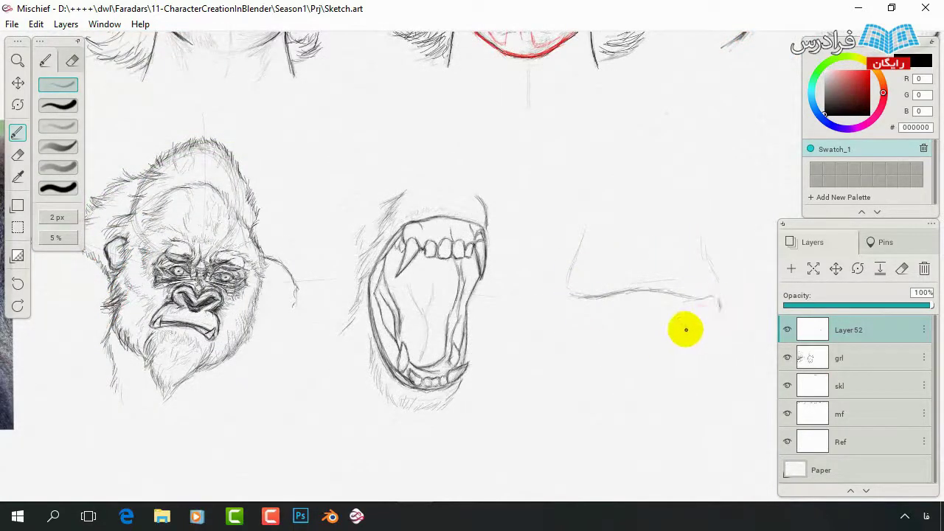
{"action": "left_click_drag", "start_coordinate": [569, 295], "coordinate": [589, 352]}
{"action": "mouse_move", "coordinate": [717, 313]}
{"action": "left_mouse_down"}
{"action": "mouse_move", "coordinate": [664, 371]}
{"action": "mouse_move", "coordinate": [615, 365]}
{"action": "left_mouse_up"}
{"action": "left_click_drag", "start_coordinate": [580, 295], "coordinate": [702, 297]}
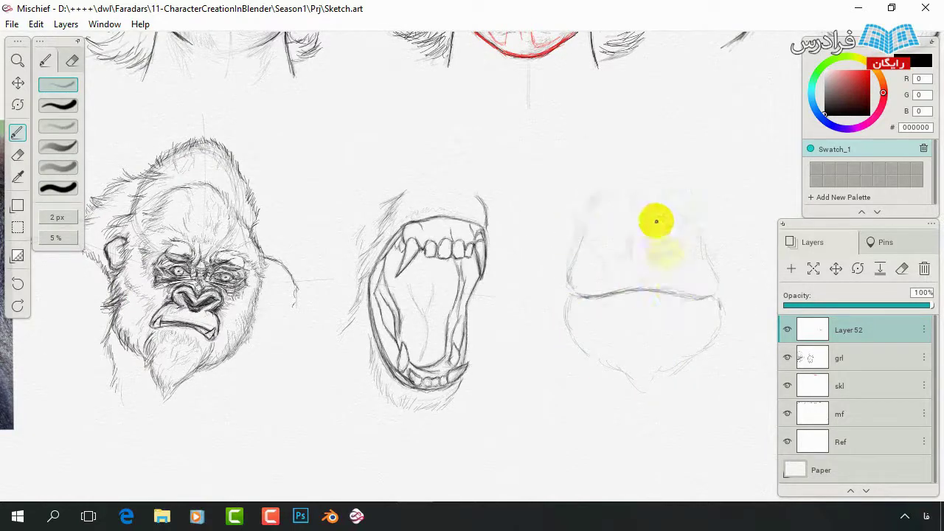
{"action": "mouse_move", "coordinate": [656, 217]}
{"action": "left_mouse_down"}
{"action": "mouse_move", "coordinate": [622, 246]}
{"action": "mouse_move", "coordinate": [591, 226]}
{"action": "mouse_move", "coordinate": [628, 249]}
{"action": "mouse_move", "coordinate": [594, 239]}
{"action": "mouse_move", "coordinate": [748, 406]}
{"action": "left_mouse_up"}
{"action": "left_click_drag", "start_coordinate": [748, 133], "coordinate": [754, 148]}
{"action": "left_click_drag", "start_coordinate": [673, 225], "coordinate": [660, 249]}
Commit the face transform, merge Layer52 into grl, and select both studies.
{"action": "key", "text": "ctrl+d"}
{"action": "key", "text": "ctrl+e"}
{"action": "left_click_drag", "start_coordinate": [319, 148], "coordinate": [738, 447]}
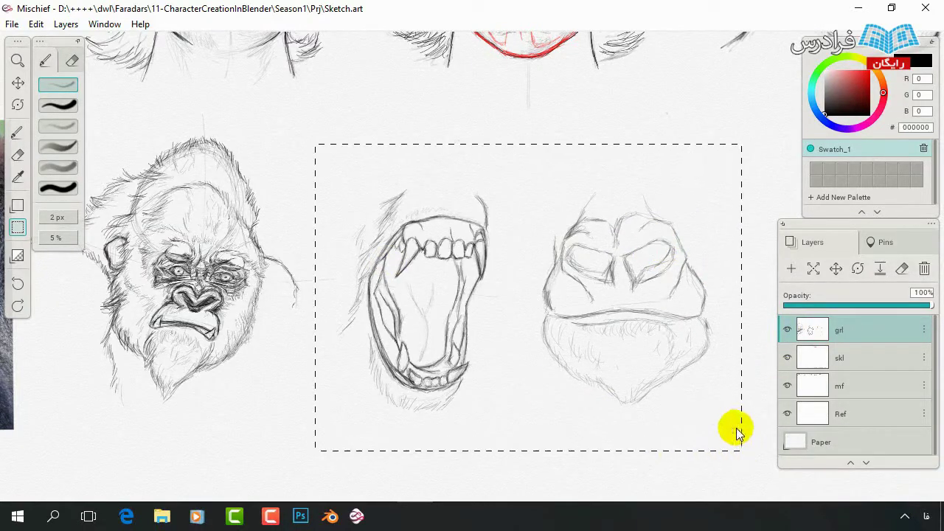
Shrink both studies in stages and move them beside the gorilla head.
{"action": "left_click_drag", "start_coordinate": [733, 151], "coordinate": [704, 183]}
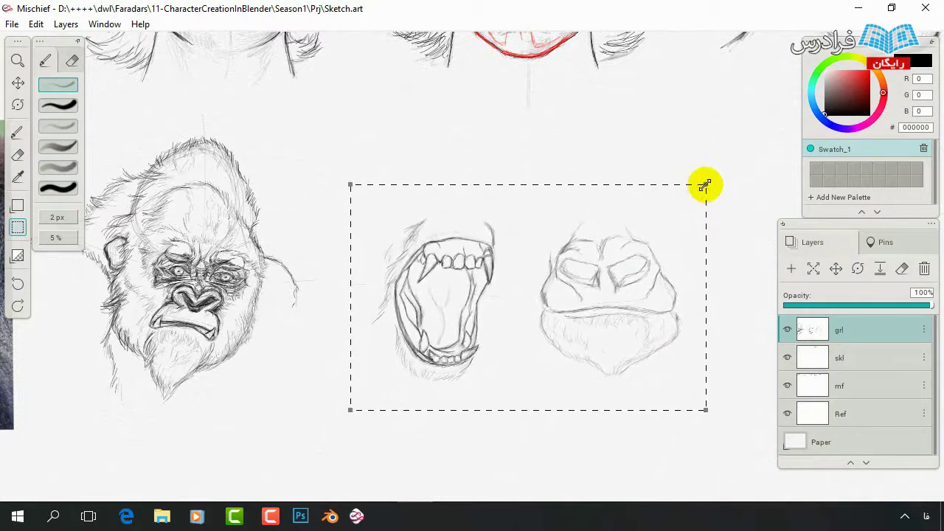
{"action": "mouse_move", "coordinate": [594, 260]}
{"action": "left_mouse_down"}
{"action": "mouse_move", "coordinate": [524, 276]}
{"action": "mouse_move", "coordinate": [543, 278]}
{"action": "left_mouse_up"}
{"action": "left_click_drag", "start_coordinate": [653, 203], "coordinate": [633, 207]}
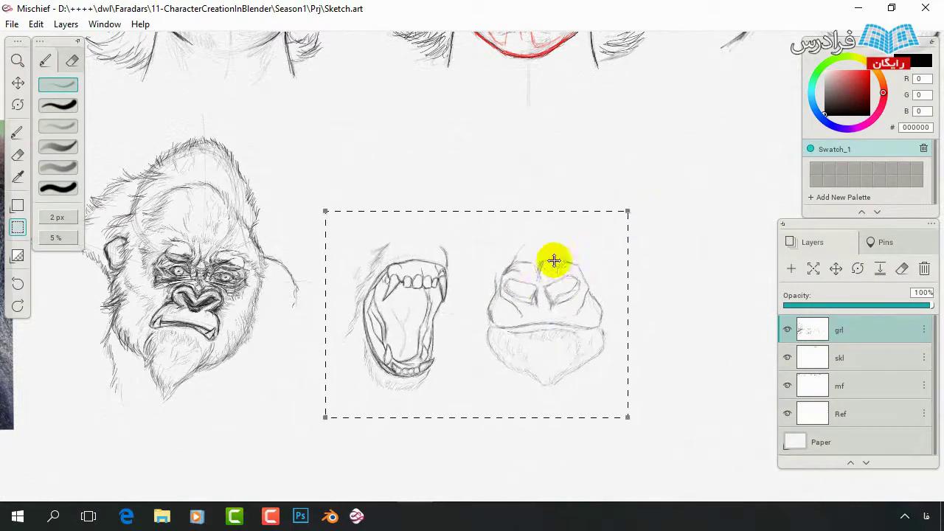
{"action": "left_click_drag", "start_coordinate": [551, 259], "coordinate": [517, 298]}
{"action": "left_click_drag", "start_coordinate": [596, 218], "coordinate": [569, 232]}
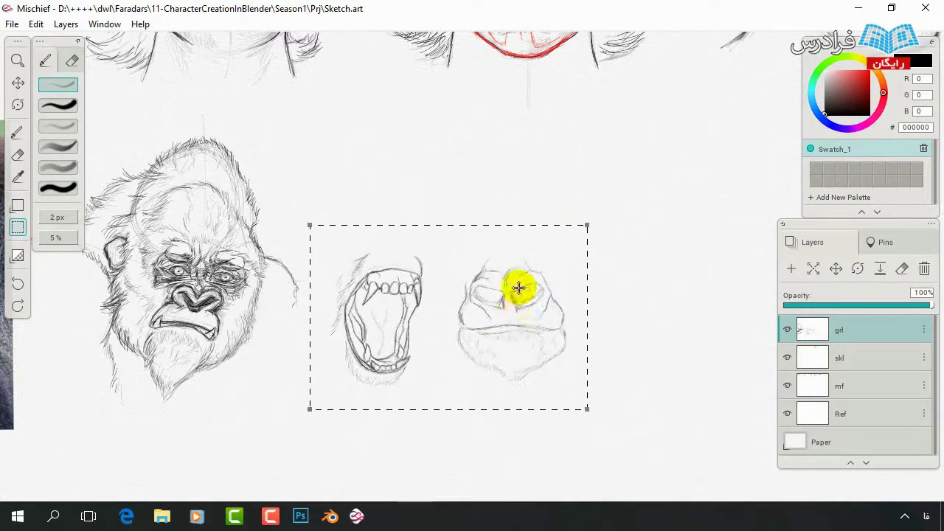
{"action": "left_click_drag", "start_coordinate": [517, 287], "coordinate": [516, 290]}
{"action": "key", "text": "b"}
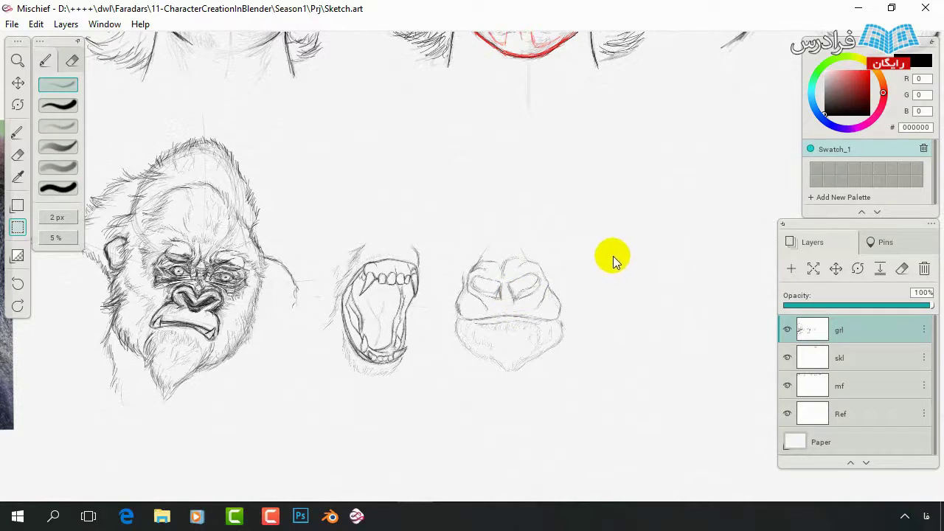
{"action": "key", "text": "ctrl+plus"}
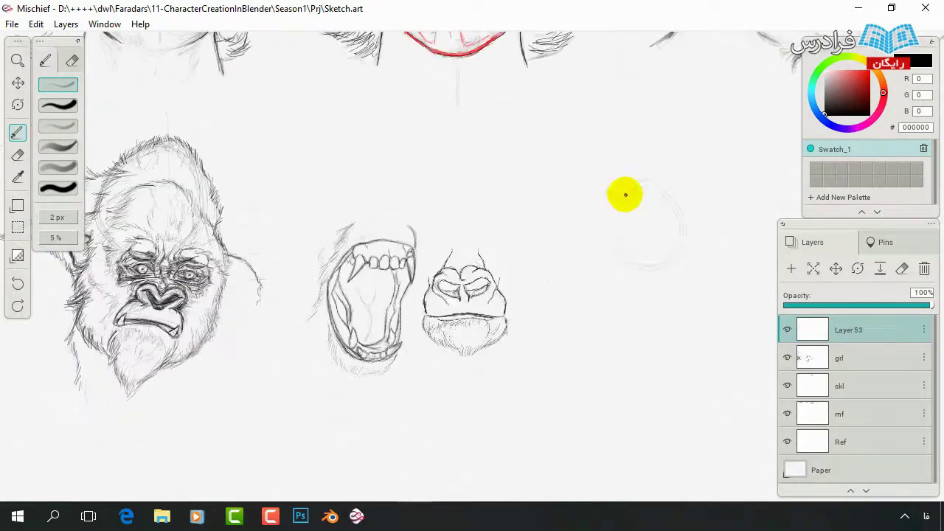
Sketch a side-profile head circle, body lines, ear and jaw on Layer53.
{"action": "mouse_move", "coordinate": [614, 208]}
{"action": "left_mouse_down"}
{"action": "mouse_move", "coordinate": [687, 215]}
{"action": "mouse_move", "coordinate": [618, 200]}
{"action": "mouse_move", "coordinate": [592, 234]}
{"action": "left_mouse_up"}
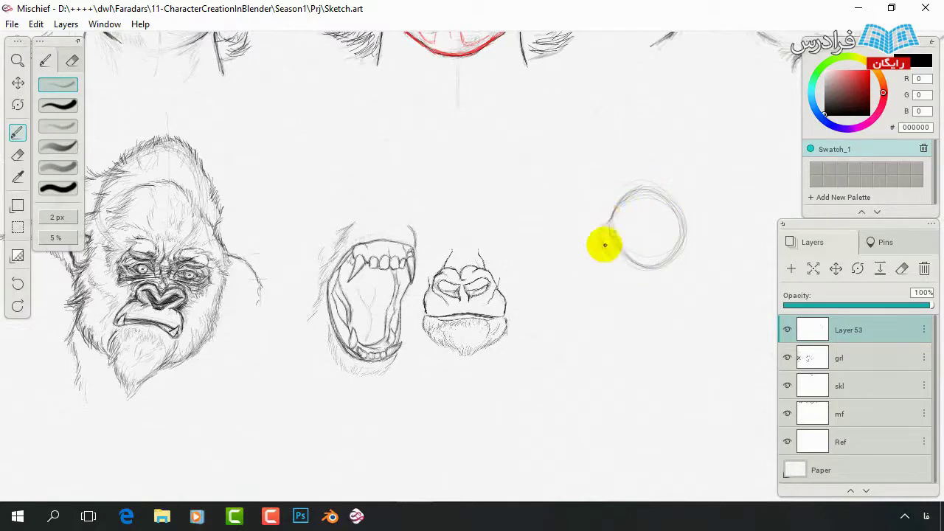
{"action": "left_click_drag", "start_coordinate": [619, 264], "coordinate": [608, 322]}
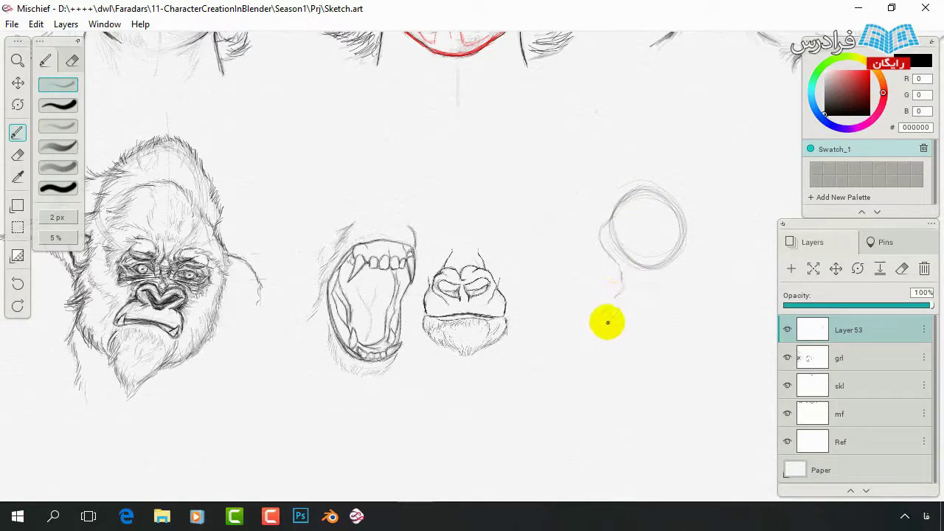
{"action": "mouse_move", "coordinate": [624, 267]}
{"action": "left_mouse_down"}
{"action": "mouse_move", "coordinate": [611, 332]}
{"action": "mouse_move", "coordinate": [654, 367]}
{"action": "mouse_move", "coordinate": [665, 343]}
{"action": "mouse_move", "coordinate": [620, 331]}
{"action": "left_mouse_up"}
{"action": "mouse_move", "coordinate": [589, 364]}
{"action": "left_mouse_down"}
{"action": "mouse_move", "coordinate": [610, 342]}
{"action": "mouse_move", "coordinate": [619, 261]}
{"action": "left_mouse_up"}
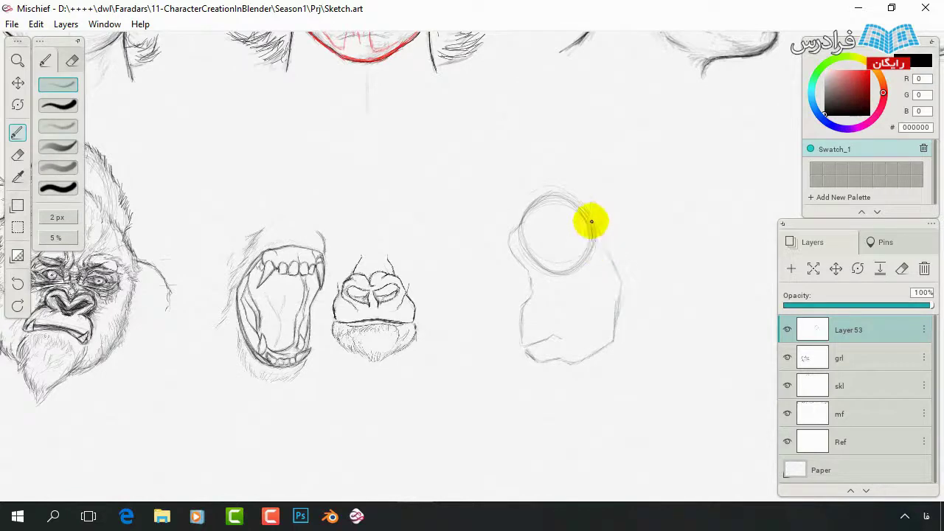
{"action": "mouse_move", "coordinate": [587, 223]}
{"action": "left_mouse_down"}
{"action": "mouse_move", "coordinate": [611, 257]}
{"action": "mouse_move", "coordinate": [595, 217]}
{"action": "mouse_move", "coordinate": [618, 236]}
{"action": "mouse_move", "coordinate": [605, 253]}
{"action": "mouse_move", "coordinate": [601, 217]}
{"action": "mouse_move", "coordinate": [610, 250]}
{"action": "mouse_move", "coordinate": [541, 261]}
{"action": "left_mouse_up"}
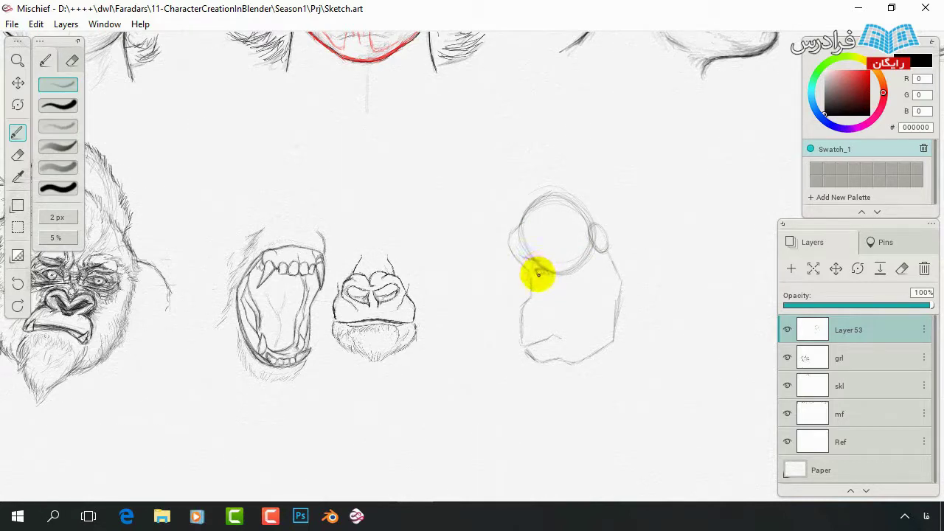
{"action": "mouse_move", "coordinate": [538, 275]}
{"action": "left_mouse_down"}
{"action": "mouse_move", "coordinate": [518, 303]}
{"action": "mouse_move", "coordinate": [536, 302]}
{"action": "mouse_move", "coordinate": [552, 335]}
{"action": "left_mouse_up"}
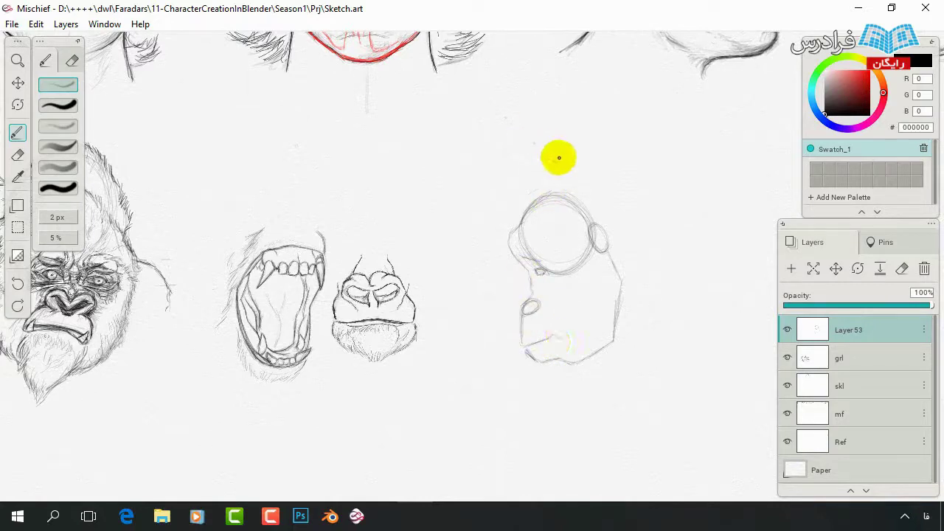
Add the back-of-skull contour toward the shoulder, neck line, cheek line and darker jaw.
{"action": "left_click_drag", "start_coordinate": [546, 194], "coordinate": [565, 157]}
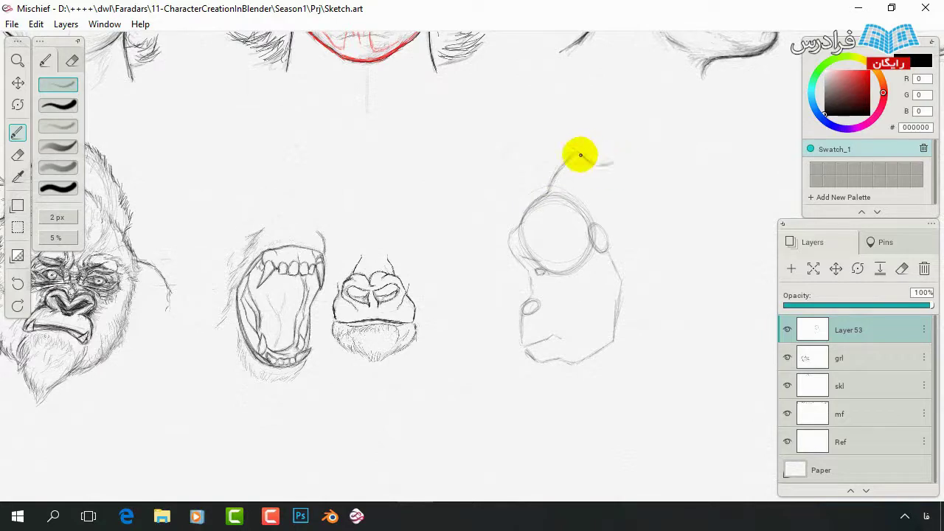
{"action": "left_click_drag", "start_coordinate": [588, 158], "coordinate": [620, 159]}
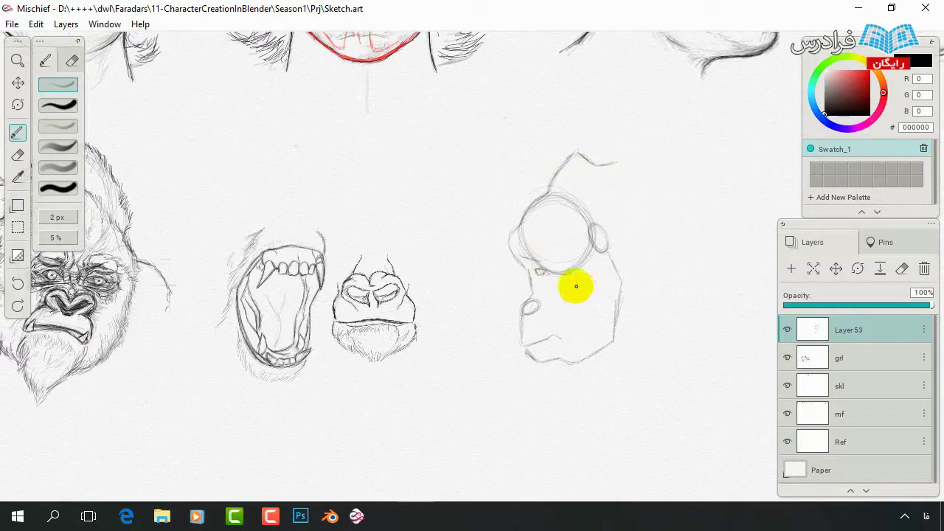
{"action": "mouse_move", "coordinate": [631, 278]}
{"action": "left_mouse_down"}
{"action": "mouse_move", "coordinate": [598, 337]}
{"action": "mouse_move", "coordinate": [613, 406]}
{"action": "left_mouse_up"}
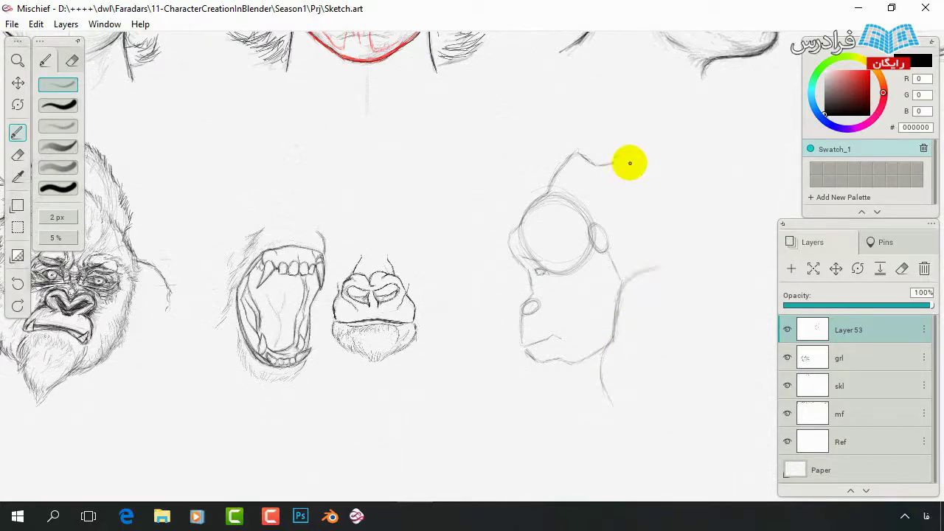
{"action": "left_click_drag", "start_coordinate": [630, 165], "coordinate": [686, 203]}
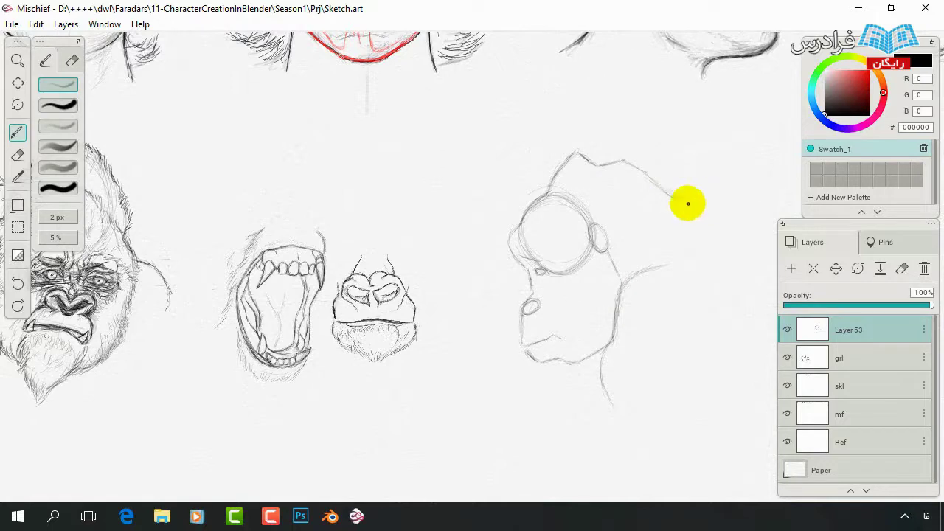
{"action": "left_click_drag", "start_coordinate": [639, 168], "coordinate": [732, 224]}
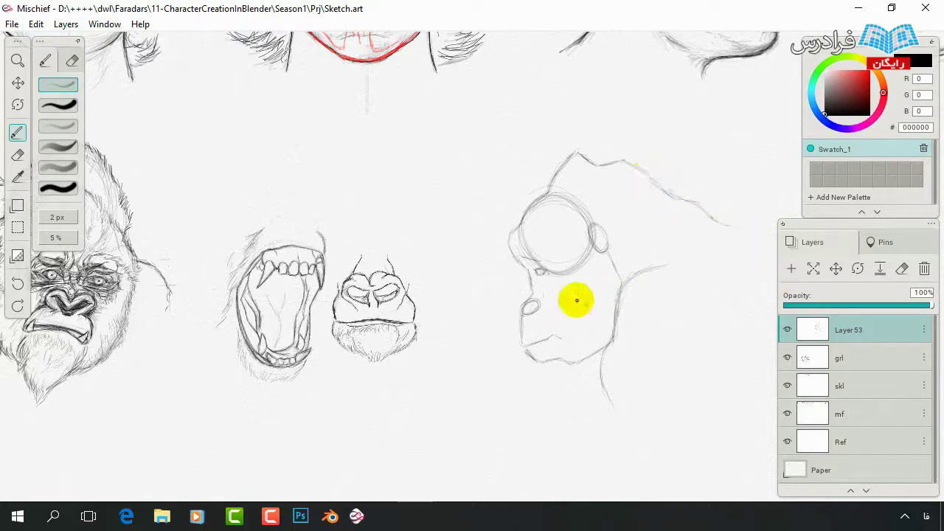
{"action": "mouse_move", "coordinate": [555, 281]}
{"action": "left_mouse_down"}
{"action": "mouse_move", "coordinate": [557, 347]}
{"action": "mouse_move", "coordinate": [532, 352]}
{"action": "left_mouse_up"}
{"action": "left_click_drag", "start_coordinate": [523, 351], "coordinate": [522, 333]}
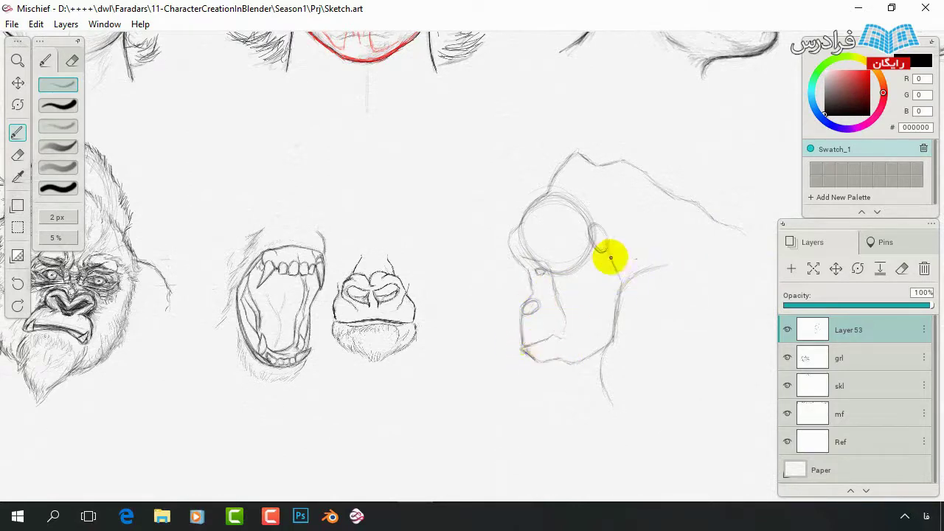
Rectangle-select the whole side-profile head sketch and move it left.
{"action": "key", "text": "m"}
{"action": "left_click_drag", "start_coordinate": [464, 120], "coordinate": [767, 442]}
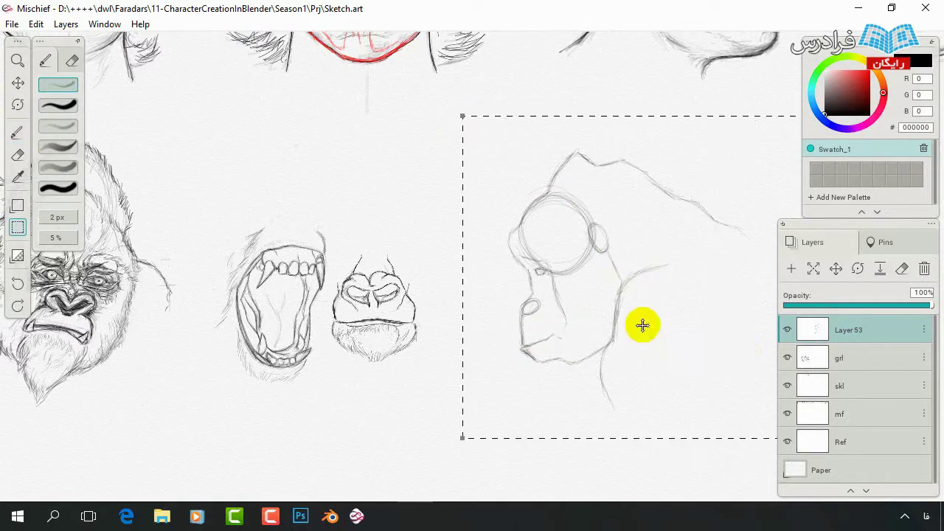
{"action": "mouse_move", "coordinate": [643, 323]}
{"action": "left_mouse_down"}
{"action": "mouse_move", "coordinate": [549, 290]}
{"action": "mouse_move", "coordinate": [619, 259]}
{"action": "left_mouse_up"}
{"action": "key", "text": "b"}
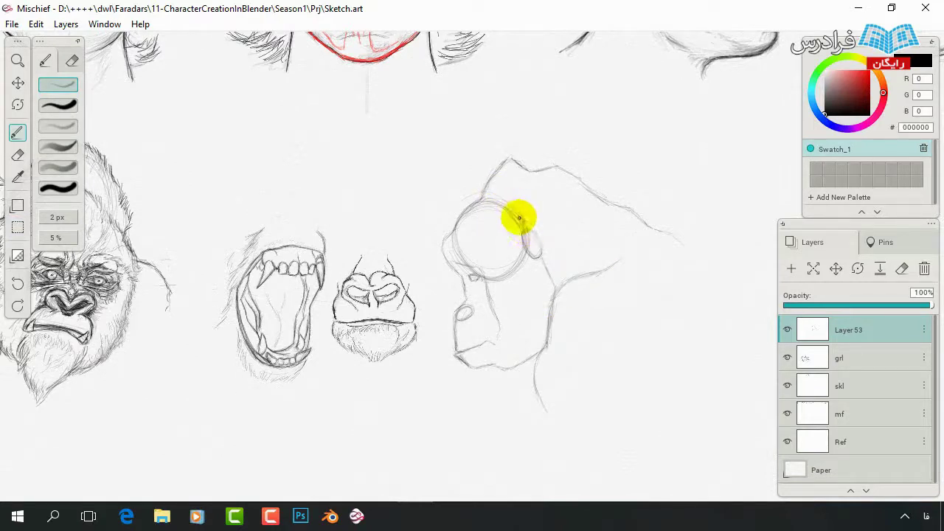
Darken the jaw line, fade the eye circle with the eraser, and merge Layer53 down.
{"action": "left_click_drag", "start_coordinate": [506, 371], "coordinate": [543, 346]}
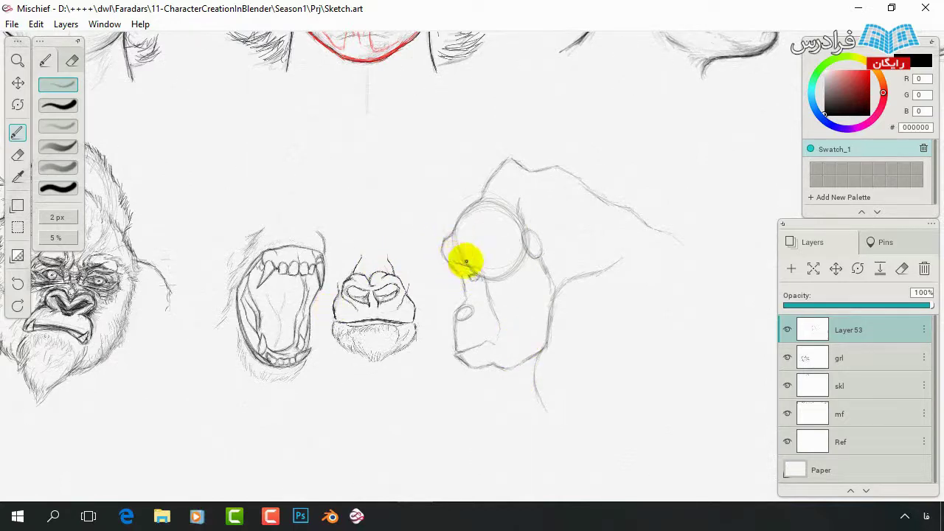
{"action": "key", "text": "e"}
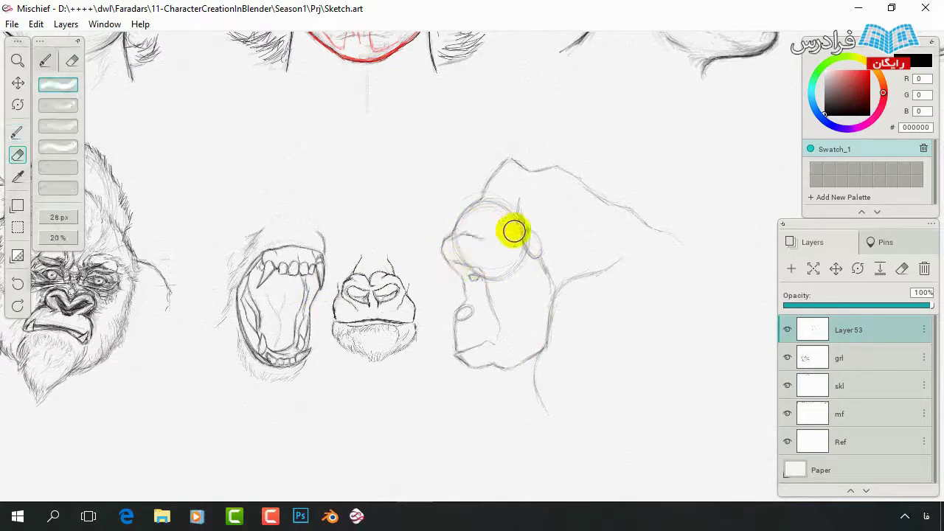
{"action": "key", "text": "b"}
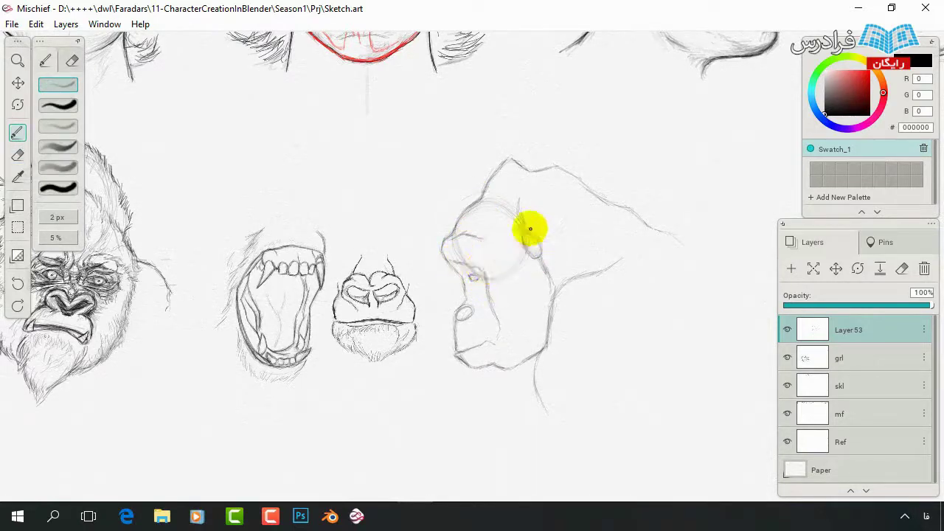
{"action": "key", "text": "ctrl+z"}
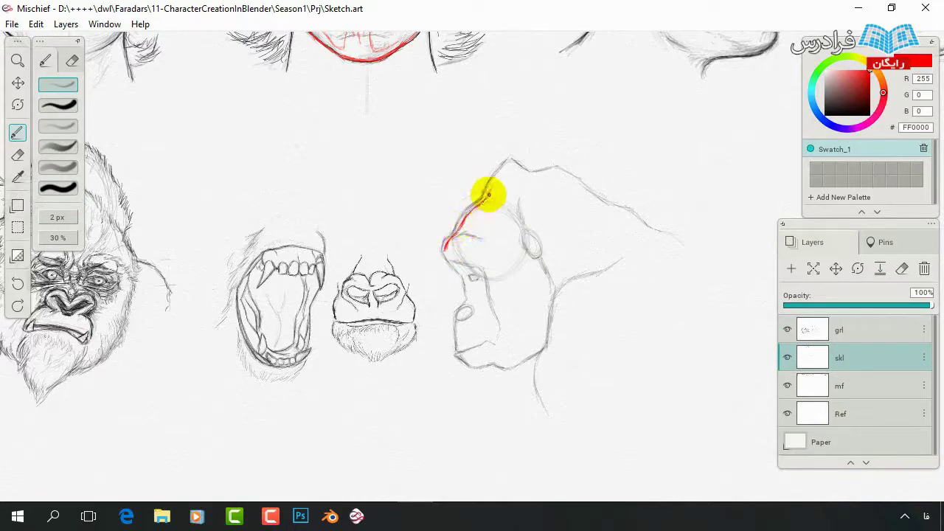
Trace the skull in red on skl: brow, skull back, eye socket, jaw, teeth and cheekbone.
{"action": "mouse_move", "coordinate": [463, 222]}
{"action": "left_mouse_down"}
{"action": "mouse_move", "coordinate": [514, 161]}
{"action": "mouse_move", "coordinate": [532, 198]}
{"action": "left_mouse_up"}
{"action": "mouse_move", "coordinate": [446, 252]}
{"action": "left_mouse_down"}
{"action": "mouse_move", "coordinate": [472, 276]}
{"action": "mouse_move", "coordinate": [458, 317]}
{"action": "mouse_move", "coordinate": [475, 369]}
{"action": "mouse_move", "coordinate": [544, 337]}
{"action": "mouse_move", "coordinate": [535, 258]}
{"action": "left_mouse_up"}
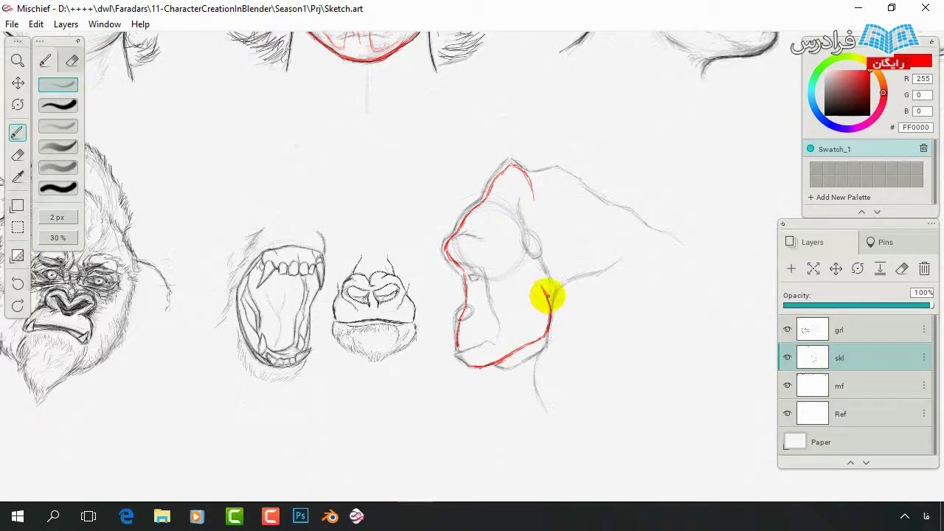
{"action": "left_click_drag", "start_coordinate": [525, 174], "coordinate": [531, 242]}
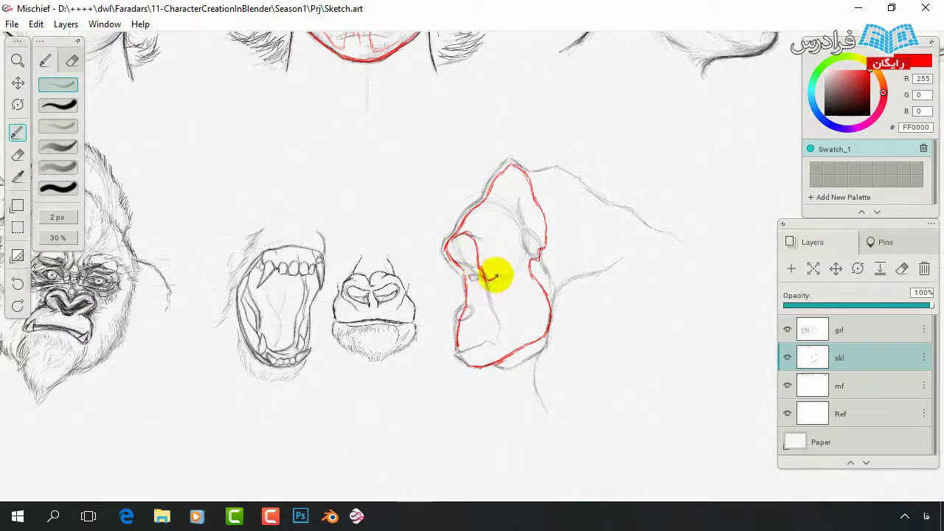
{"action": "mouse_move", "coordinate": [496, 277]}
{"action": "left_mouse_down"}
{"action": "mouse_move", "coordinate": [516, 249]}
{"action": "mouse_move", "coordinate": [527, 189]}
{"action": "left_mouse_up"}
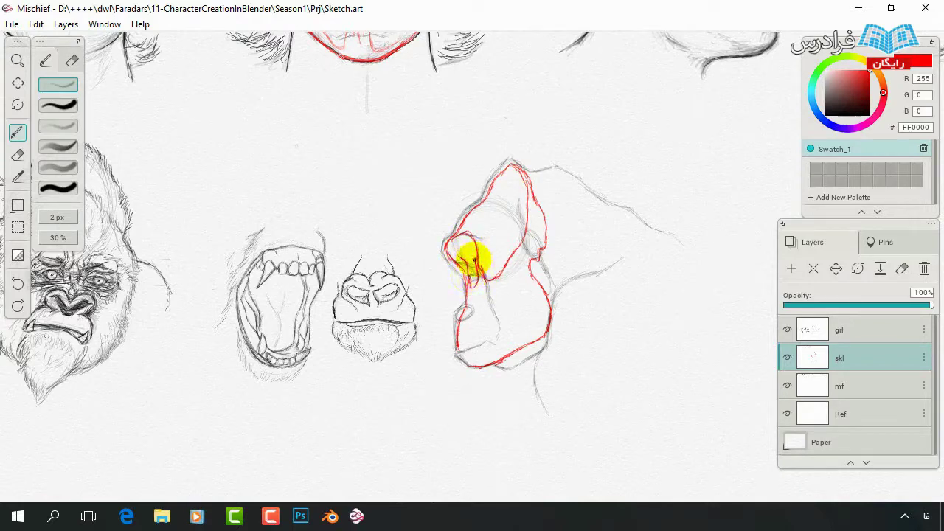
{"action": "left_click_drag", "start_coordinate": [460, 255], "coordinate": [470, 276]}
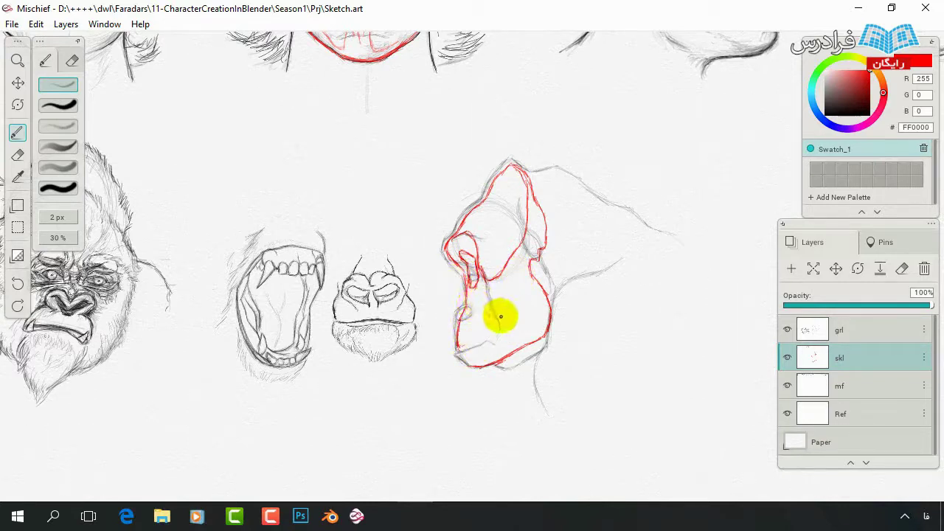
{"action": "left_click_drag", "start_coordinate": [530, 259], "coordinate": [463, 353]}
{"action": "left_click_drag", "start_coordinate": [533, 299], "coordinate": [547, 332]}
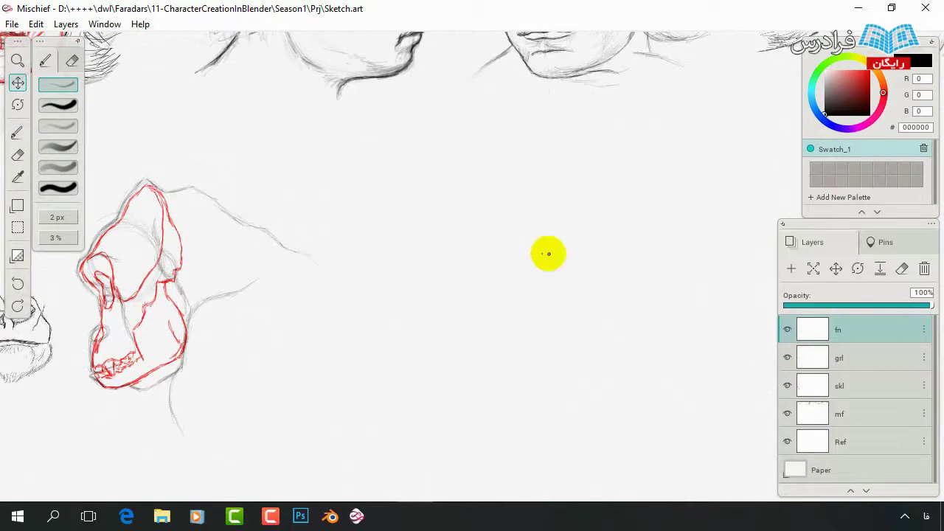
On fn, pencil a cranium circle, jaw down to the chin, ear, neck and shoulder lines.
{"action": "key", "text": "b"}
{"action": "mouse_move", "coordinate": [545, 219]}
{"action": "left_mouse_down"}
{"action": "mouse_move", "coordinate": [468, 213]}
{"action": "mouse_move", "coordinate": [465, 272]}
{"action": "mouse_move", "coordinate": [523, 236]}
{"action": "mouse_move", "coordinate": [548, 245]}
{"action": "mouse_move", "coordinate": [541, 211]}
{"action": "left_mouse_up"}
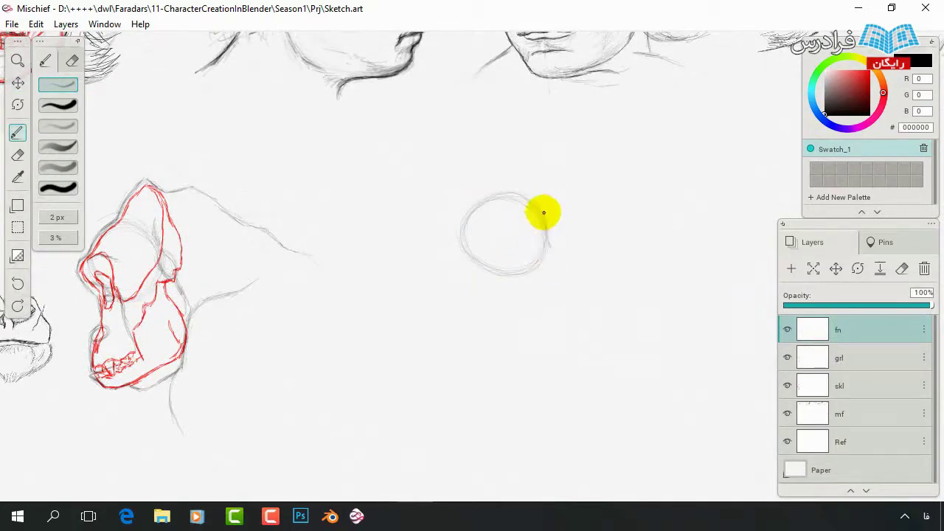
{"action": "mouse_move", "coordinate": [550, 255]}
{"action": "left_mouse_down"}
{"action": "mouse_move", "coordinate": [543, 336]}
{"action": "mouse_move", "coordinate": [504, 357]}
{"action": "mouse_move", "coordinate": [514, 354]}
{"action": "left_mouse_up"}
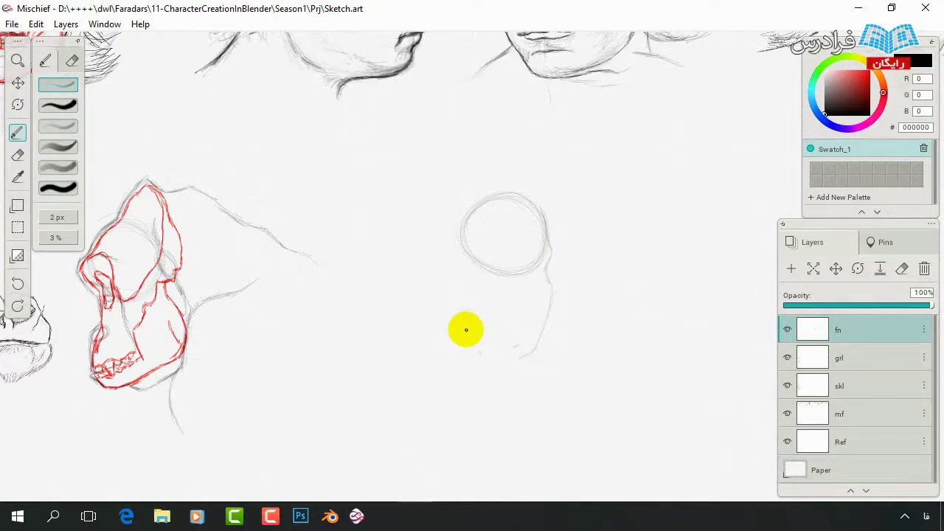
{"action": "left_click_drag", "start_coordinate": [548, 295], "coordinate": [514, 359]}
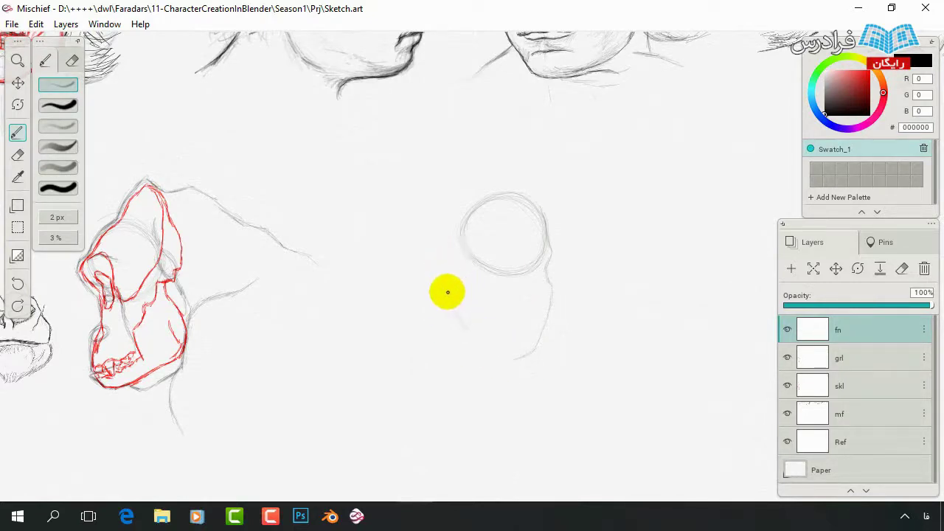
{"action": "left_click_drag", "start_coordinate": [465, 325], "coordinate": [452, 294]}
{"action": "mouse_move", "coordinate": [441, 257]}
{"action": "left_mouse_down"}
{"action": "mouse_move", "coordinate": [457, 288]}
{"action": "mouse_move", "coordinate": [453, 279]}
{"action": "left_mouse_up"}
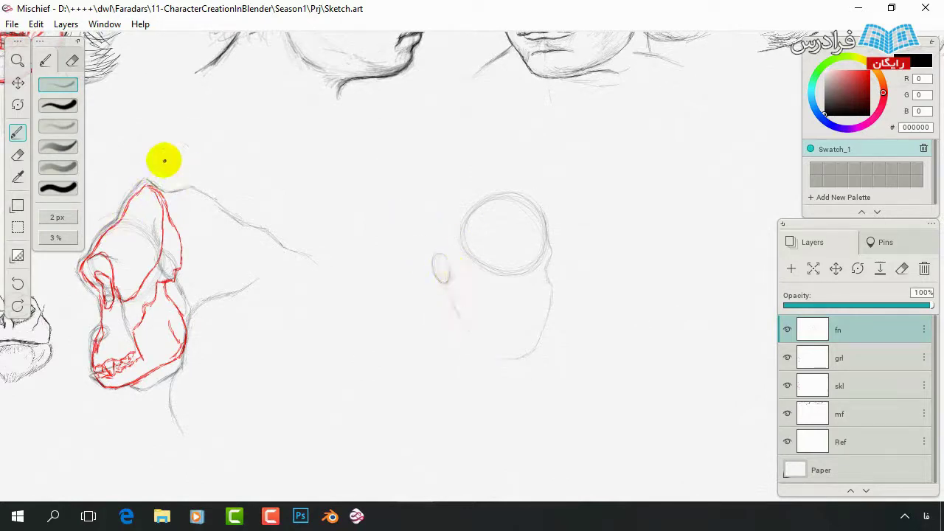
{"action": "left_click_drag", "start_coordinate": [443, 329], "coordinate": [376, 354]}
{"action": "left_click_drag", "start_coordinate": [531, 347], "coordinate": [577, 362]}
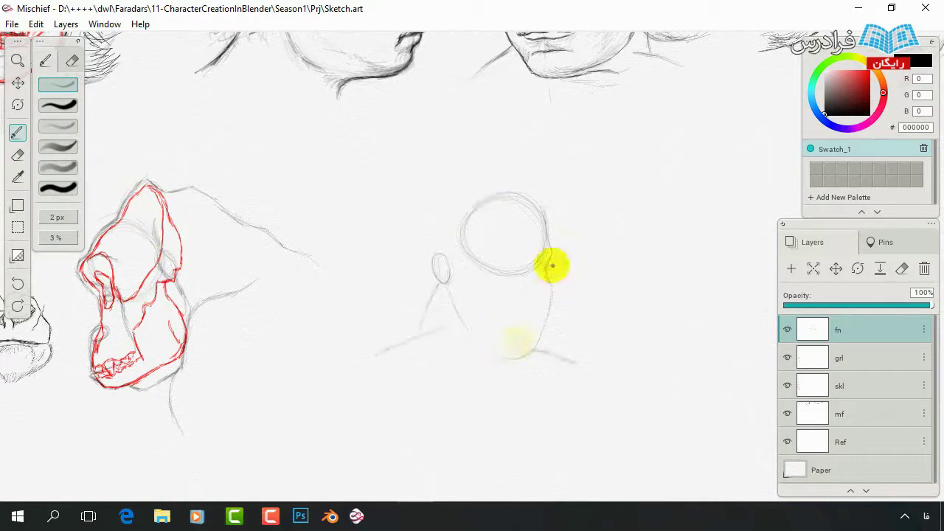
Add horizontal and vertical face guidelines, refine the head's right side, and begin the nose.
{"action": "left_click_drag", "start_coordinate": [565, 272], "coordinate": [377, 273]}
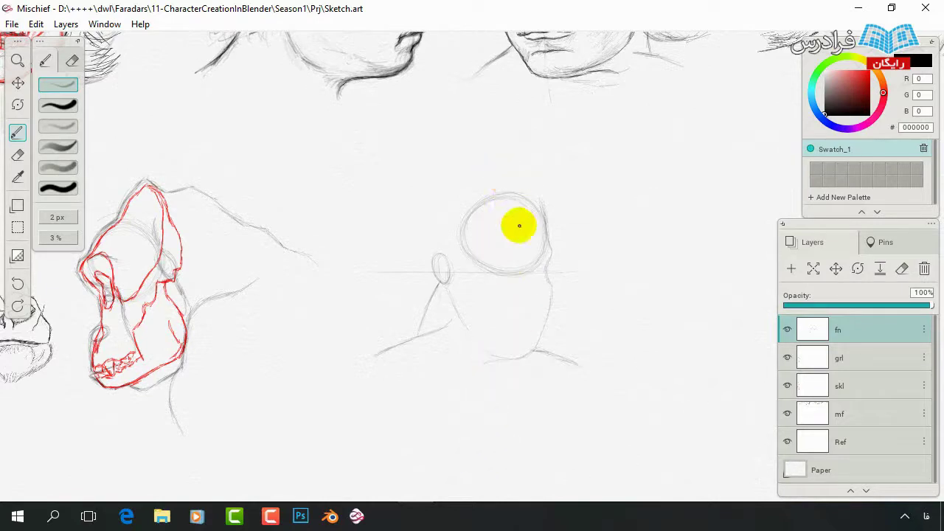
{"action": "left_click_drag", "start_coordinate": [517, 201], "coordinate": [523, 356]}
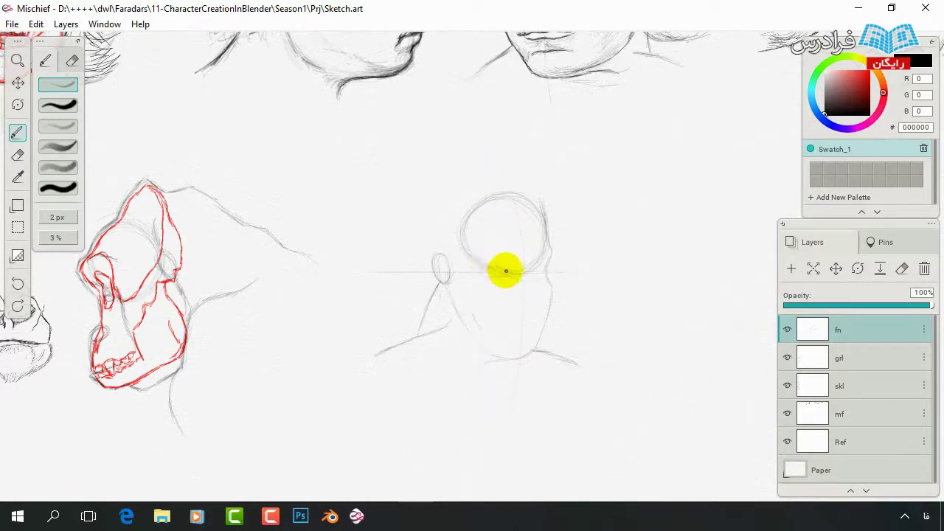
{"action": "mouse_move", "coordinate": [501, 268]}
{"action": "left_mouse_down"}
{"action": "mouse_move", "coordinate": [551, 228]}
{"action": "mouse_move", "coordinate": [497, 243]}
{"action": "mouse_move", "coordinate": [499, 257]}
{"action": "mouse_move", "coordinate": [485, 263]}
{"action": "mouse_move", "coordinate": [465, 257]}
{"action": "mouse_move", "coordinate": [489, 248]}
{"action": "left_mouse_up"}
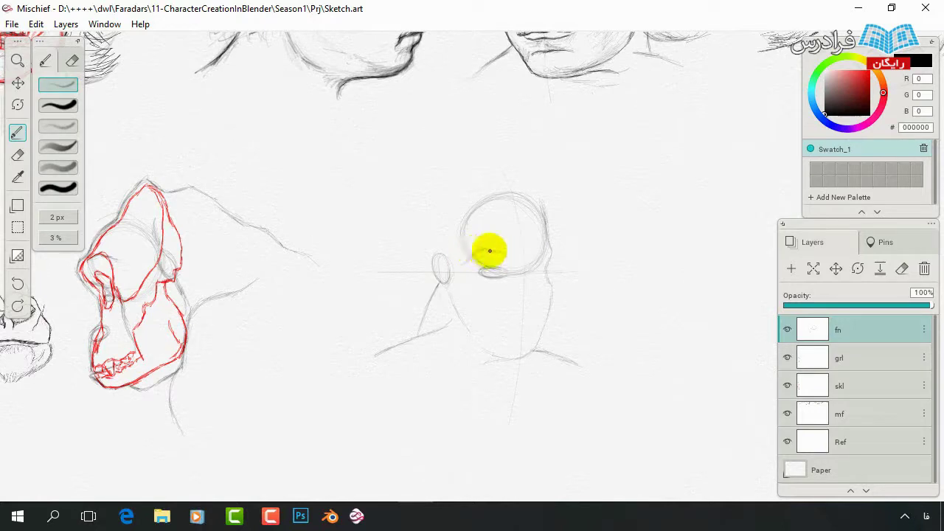
{"action": "left_click_drag", "start_coordinate": [538, 198], "coordinate": [544, 251]}
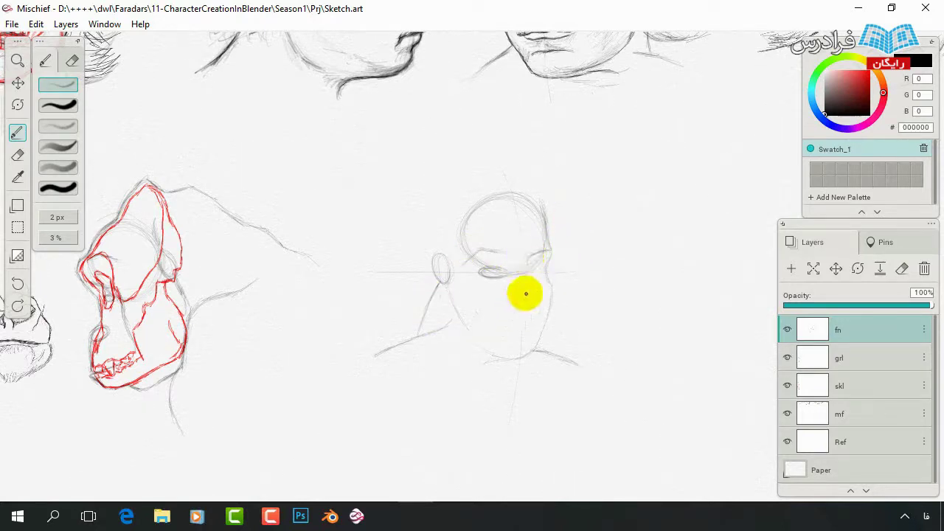
{"action": "left_click_drag", "start_coordinate": [528, 270], "coordinate": [545, 325]}
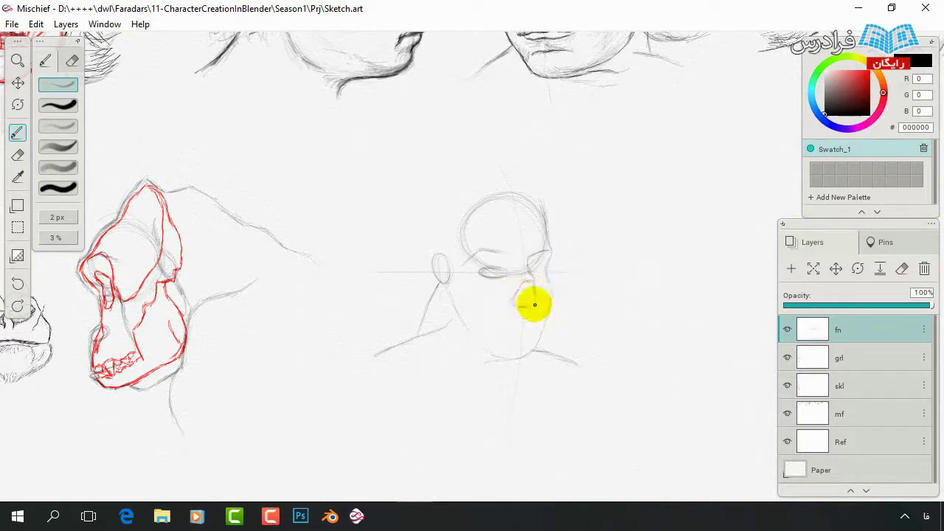
{"action": "mouse_move", "coordinate": [525, 287]}
{"action": "left_mouse_down"}
{"action": "mouse_move", "coordinate": [515, 304]}
{"action": "mouse_move", "coordinate": [529, 304]}
{"action": "left_mouse_up"}
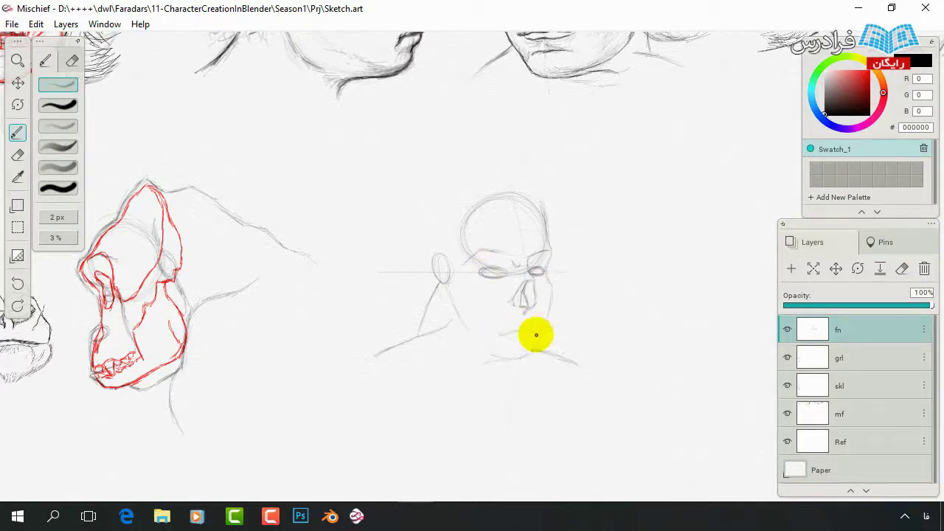
Sketch the mouth line and nose shape, erasing and redrawing lines around them.
{"action": "left_click_drag", "start_coordinate": [499, 334], "coordinate": [531, 332]}
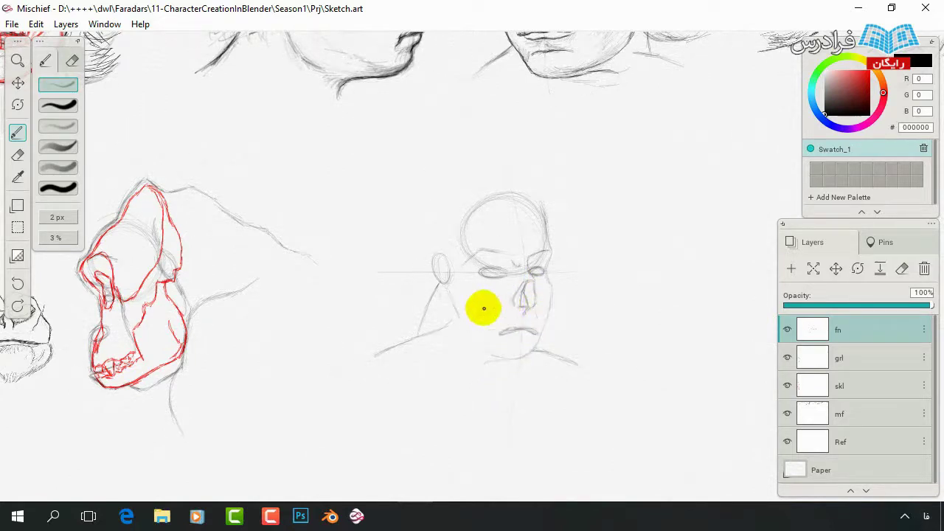
{"action": "left_click_drag", "start_coordinate": [521, 280], "coordinate": [525, 308]}
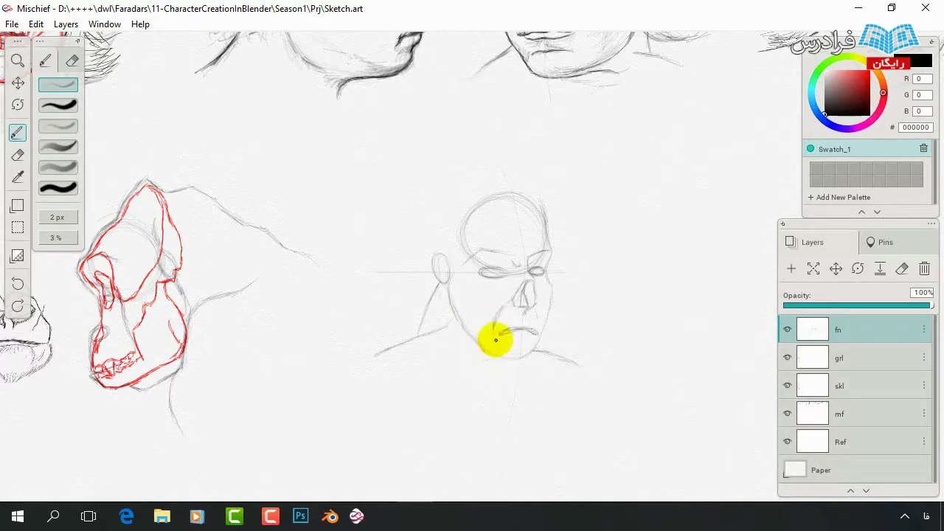
{"action": "key", "text": "e"}
{"action": "key", "text": "b"}
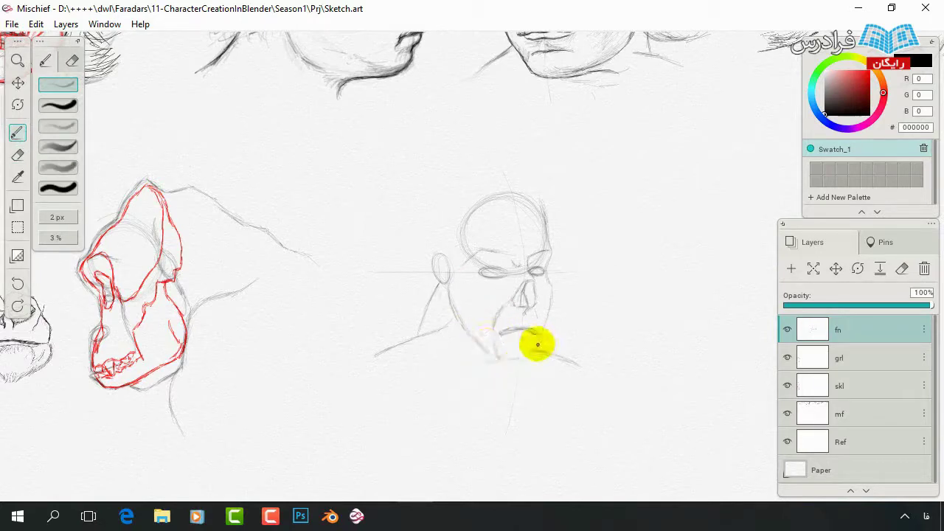
{"action": "mouse_move", "coordinate": [530, 323]}
{"action": "left_mouse_down"}
{"action": "mouse_move", "coordinate": [537, 331]}
{"action": "mouse_move", "coordinate": [548, 300]}
{"action": "left_mouse_up"}
{"action": "key", "text": "e"}
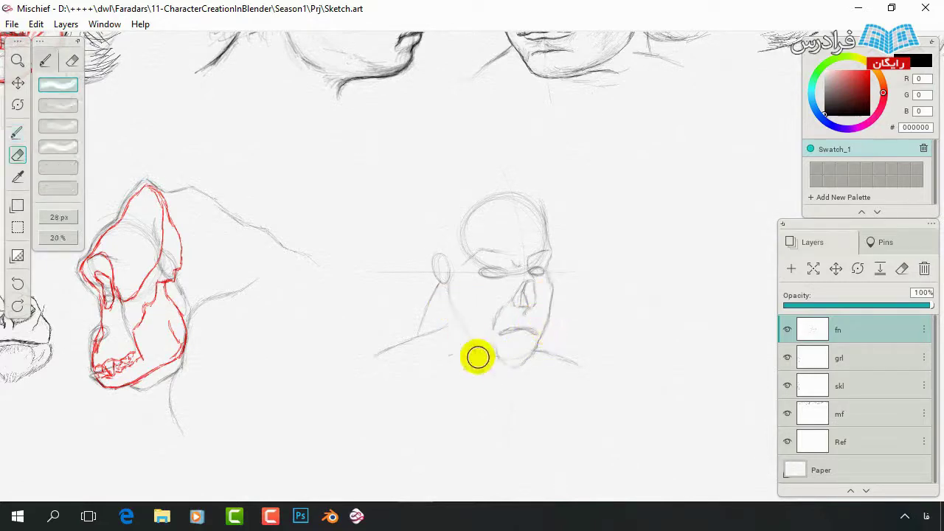
{"action": "key", "text": "b"}
Draw a jaw line up toward the ear and an arc over the top of the skull.
{"action": "mouse_move", "coordinate": [489, 352]}
{"action": "left_mouse_down"}
{"action": "mouse_move", "coordinate": [446, 307]}
{"action": "mouse_move", "coordinate": [433, 333]}
{"action": "mouse_move", "coordinate": [421, 320]}
{"action": "mouse_move", "coordinate": [394, 335]}
{"action": "mouse_move", "coordinate": [404, 327]}
{"action": "left_mouse_up"}
{"action": "key", "text": "e"}
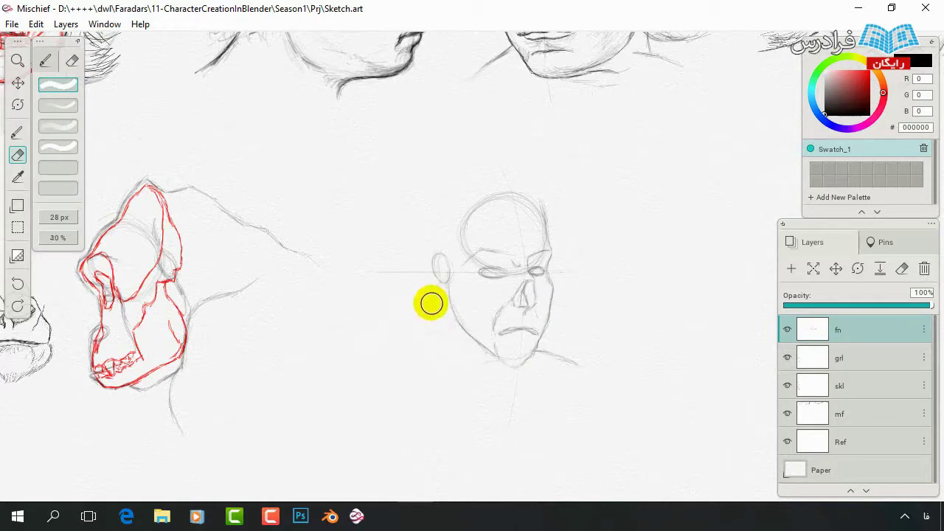
{"action": "key", "text": "b"}
{"action": "mouse_move", "coordinate": [540, 204]}
{"action": "left_mouse_down"}
{"action": "mouse_move", "coordinate": [527, 189]}
{"action": "mouse_move", "coordinate": [487, 181]}
{"action": "mouse_move", "coordinate": [450, 217]}
{"action": "left_mouse_up"}
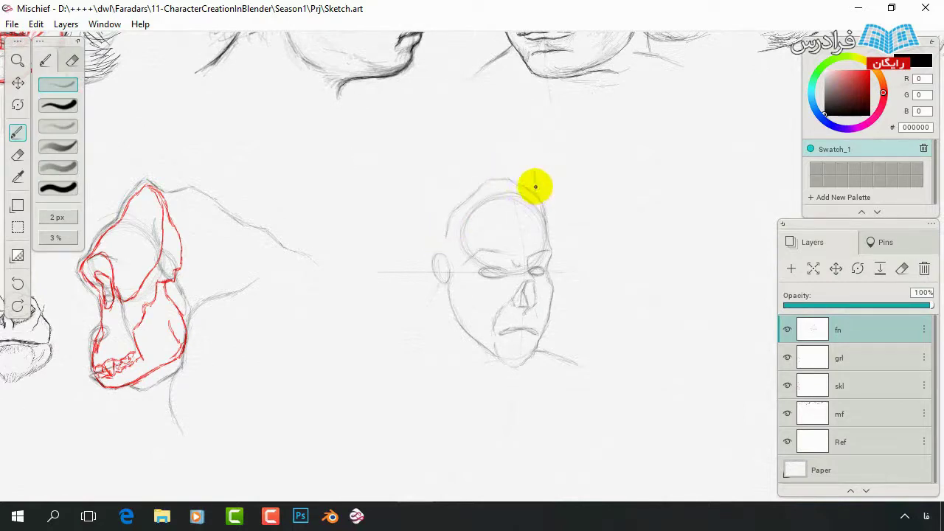
Add a faint skull stroke, an oval ear, and neck and shoulder lines.
{"action": "mouse_move", "coordinate": [524, 194]}
{"action": "left_mouse_down"}
{"action": "mouse_move", "coordinate": [479, 152]}
{"action": "mouse_move", "coordinate": [436, 169]}
{"action": "mouse_move", "coordinate": [468, 165]}
{"action": "mouse_move", "coordinate": [416, 208]}
{"action": "mouse_move", "coordinate": [376, 273]}
{"action": "left_mouse_up"}
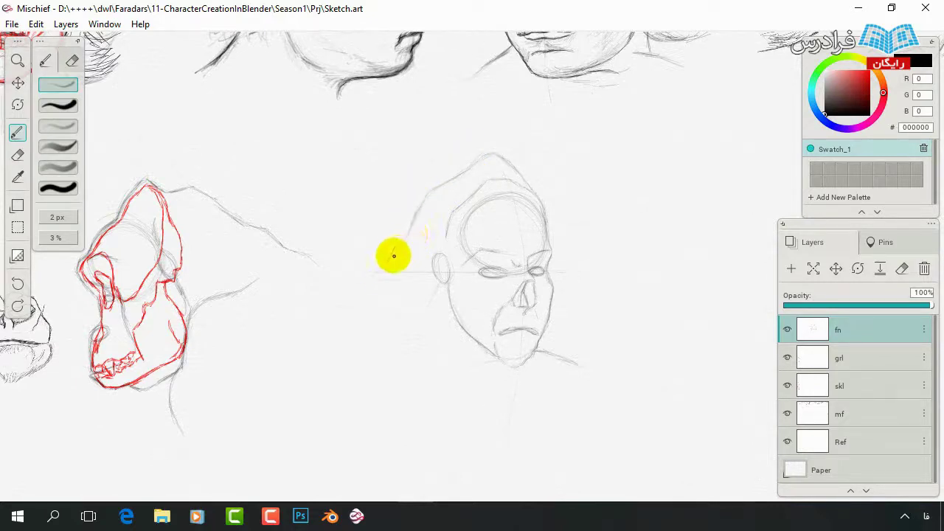
{"action": "left_click_drag", "start_coordinate": [441, 253], "coordinate": [445, 282]}
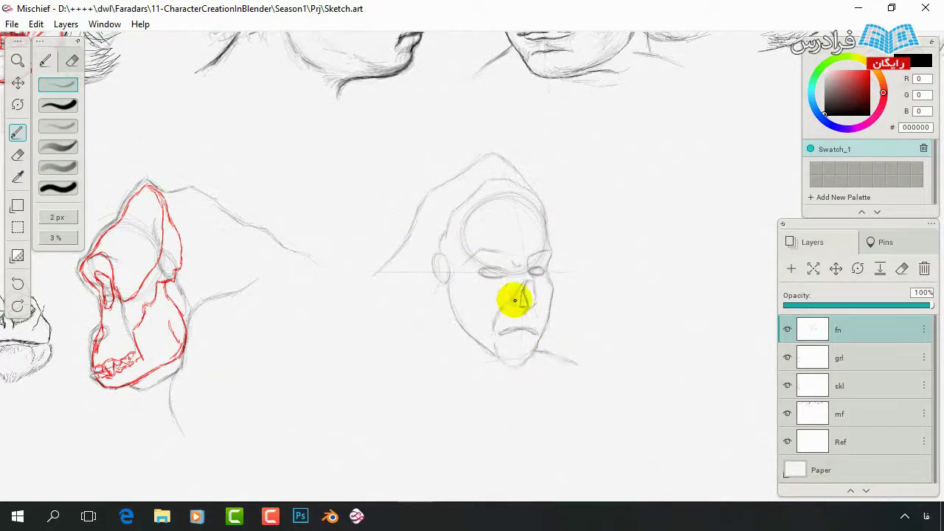
{"action": "mouse_move", "coordinate": [427, 317]}
{"action": "left_mouse_down"}
{"action": "mouse_move", "coordinate": [357, 325]}
{"action": "mouse_move", "coordinate": [327, 369]}
{"action": "left_mouse_up"}
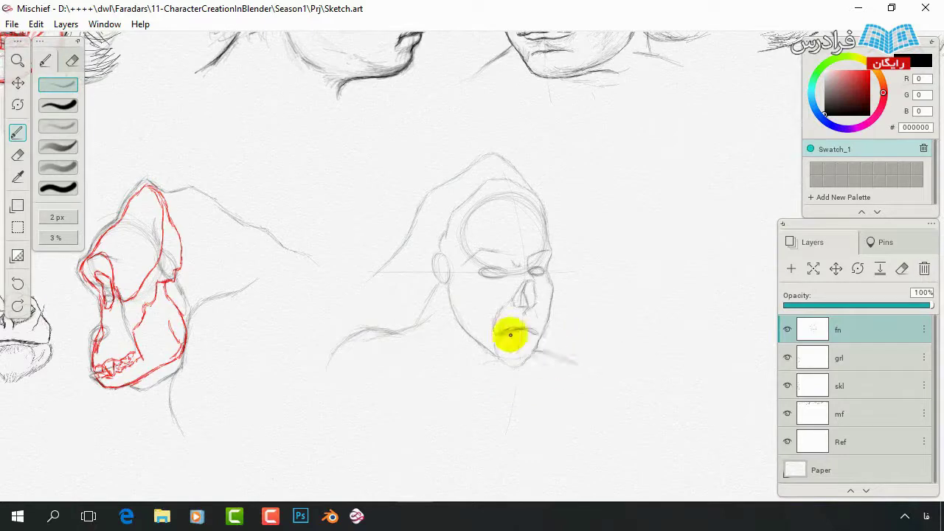
{"action": "left_click_drag", "start_coordinate": [512, 335], "coordinate": [577, 368]}
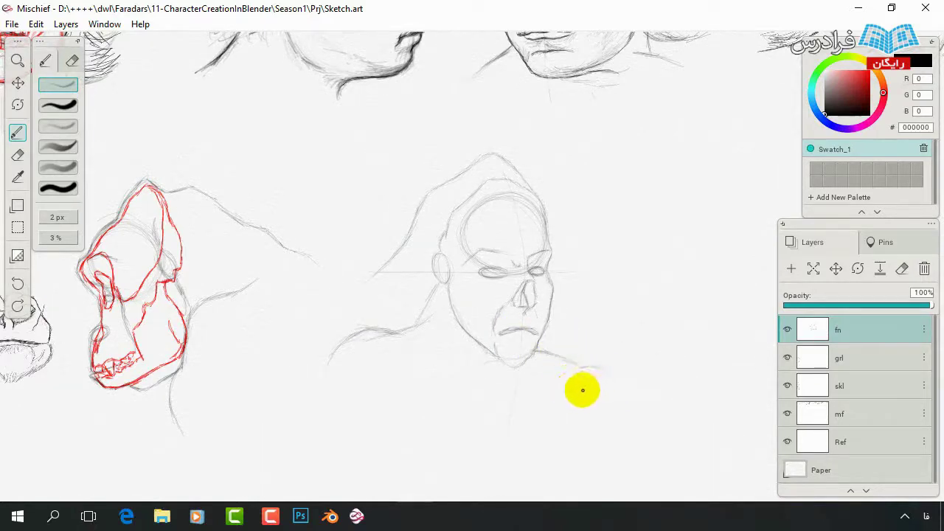
{"action": "key", "text": "e"}
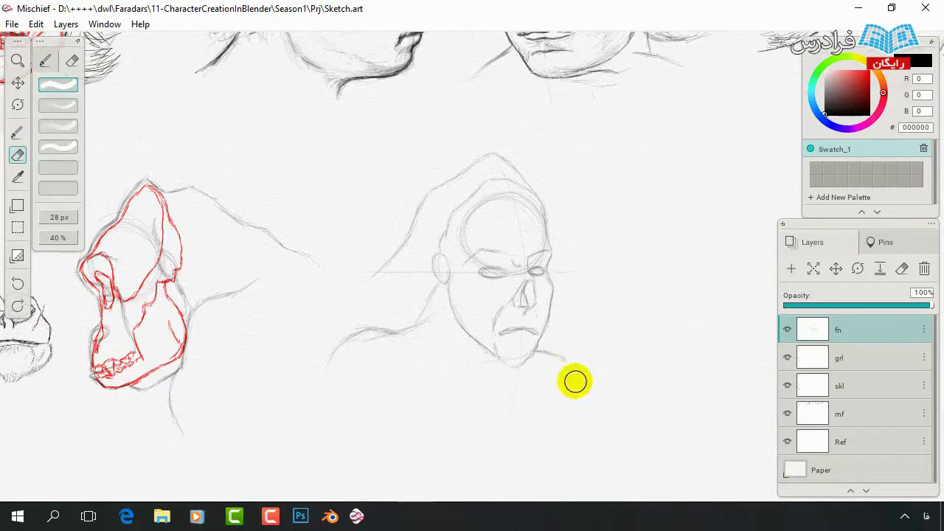
{"action": "key", "text": "b"}
{"action": "left_click_drag", "start_coordinate": [607, 386], "coordinate": [520, 352]}
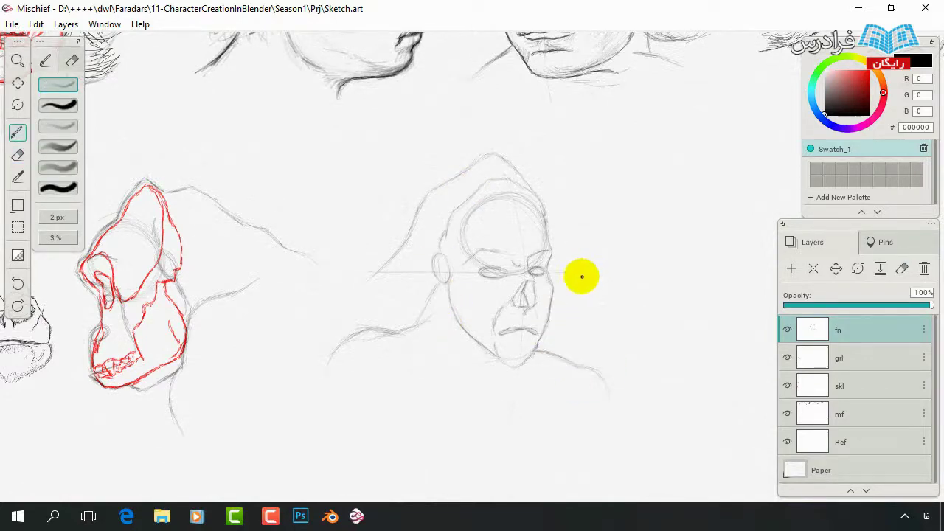
Rework the forehead and back-of-head contour, redraw the ear, and arc a crest over the head.
{"action": "mouse_move", "coordinate": [529, 183]}
{"action": "left_mouse_down"}
{"action": "mouse_move", "coordinate": [547, 224]}
{"action": "mouse_move", "coordinate": [534, 193]}
{"action": "mouse_move", "coordinate": [455, 214]}
{"action": "left_mouse_up"}
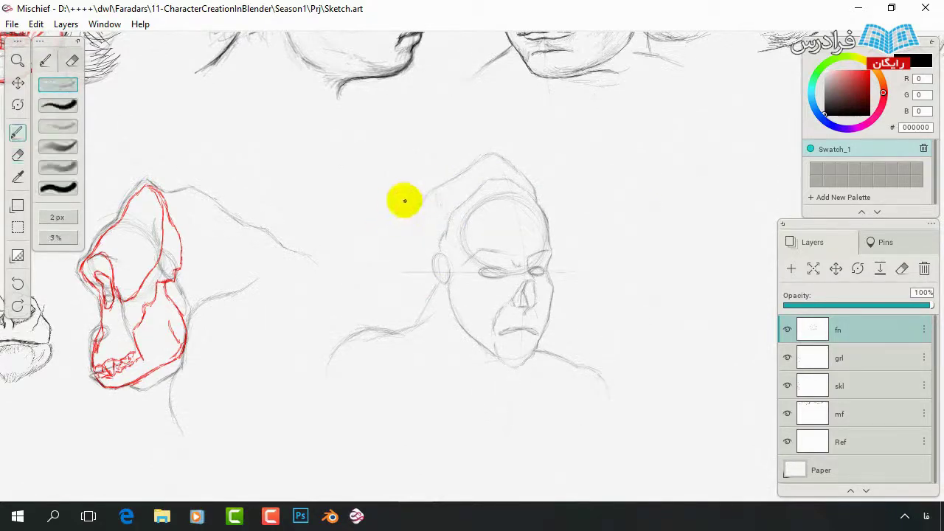
{"action": "left_click_drag", "start_coordinate": [420, 204], "coordinate": [412, 247]}
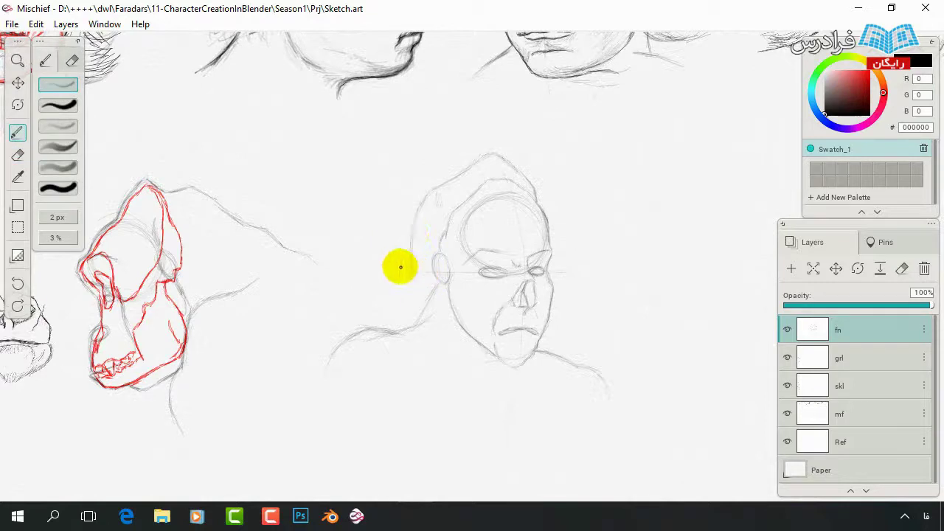
{"action": "mouse_move", "coordinate": [403, 247]}
{"action": "left_mouse_down"}
{"action": "mouse_move", "coordinate": [406, 273]}
{"action": "mouse_move", "coordinate": [432, 190]}
{"action": "left_mouse_up"}
{"action": "mouse_move", "coordinate": [428, 239]}
{"action": "left_mouse_down"}
{"action": "mouse_move", "coordinate": [428, 270]}
{"action": "mouse_move", "coordinate": [426, 200]}
{"action": "mouse_move", "coordinate": [490, 152]}
{"action": "mouse_move", "coordinate": [481, 128]}
{"action": "mouse_move", "coordinate": [480, 143]}
{"action": "mouse_move", "coordinate": [489, 126]}
{"action": "mouse_move", "coordinate": [499, 163]}
{"action": "left_mouse_up"}
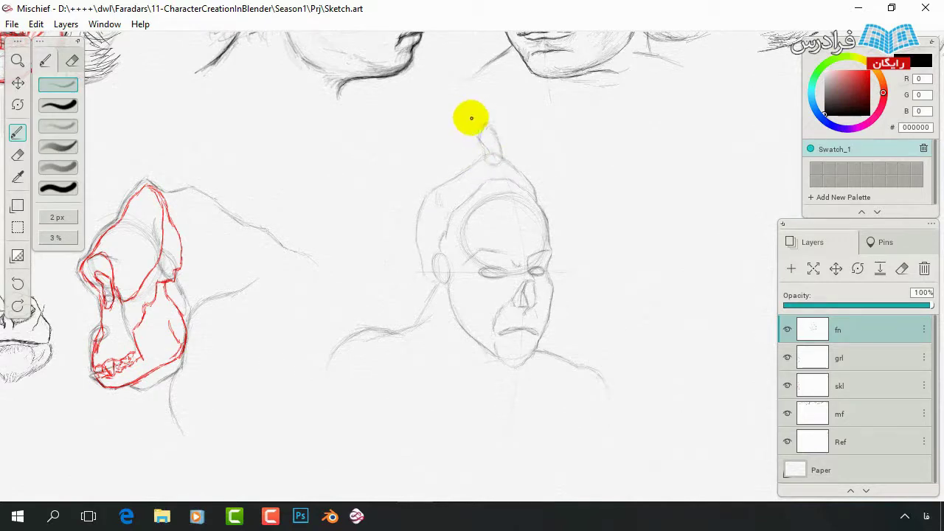
{"action": "left_click_drag", "start_coordinate": [441, 154], "coordinate": [476, 132]}
{"action": "left_click_drag", "start_coordinate": [435, 184], "coordinate": [450, 122]}
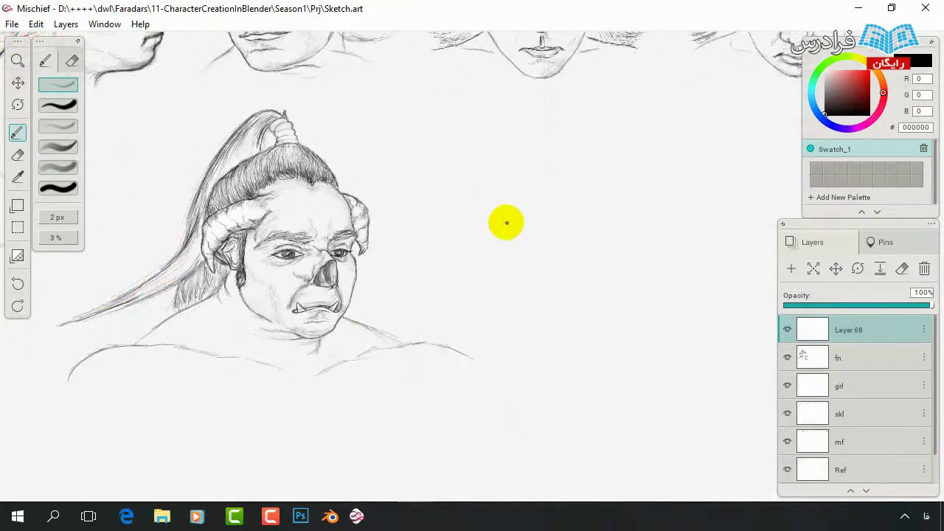
Pencil a new head ellipse with jaw and neck marks, an ear and a back-of-head line.
{"action": "mouse_move", "coordinate": [520, 240]}
{"action": "left_mouse_down"}
{"action": "mouse_move", "coordinate": [565, 177]}
{"action": "mouse_move", "coordinate": [567, 257]}
{"action": "mouse_move", "coordinate": [566, 183]}
{"action": "mouse_move", "coordinate": [576, 247]}
{"action": "mouse_move", "coordinate": [584, 220]}
{"action": "left_mouse_up"}
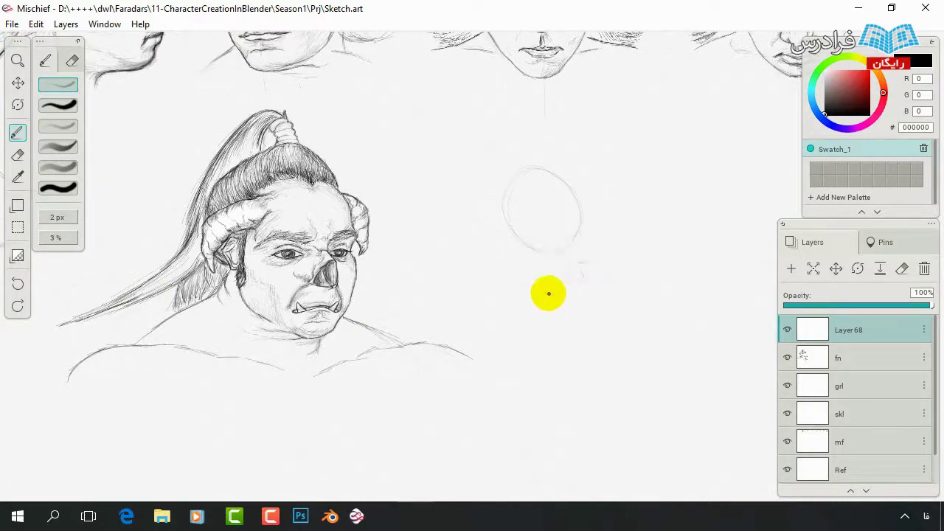
{"action": "mouse_move", "coordinate": [557, 299]}
{"action": "left_mouse_down"}
{"action": "mouse_move", "coordinate": [568, 288]}
{"action": "mouse_move", "coordinate": [578, 332]}
{"action": "left_mouse_up"}
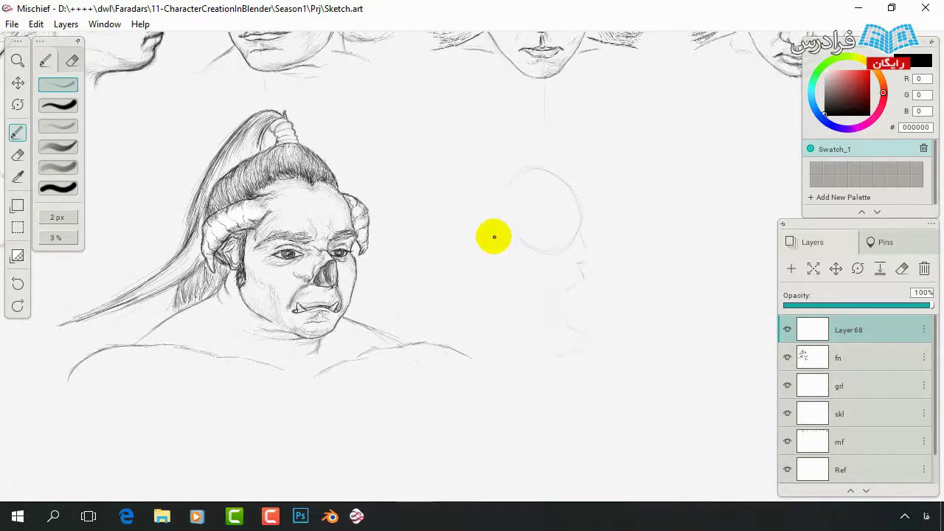
{"action": "left_click_drag", "start_coordinate": [484, 232], "coordinate": [492, 244]}
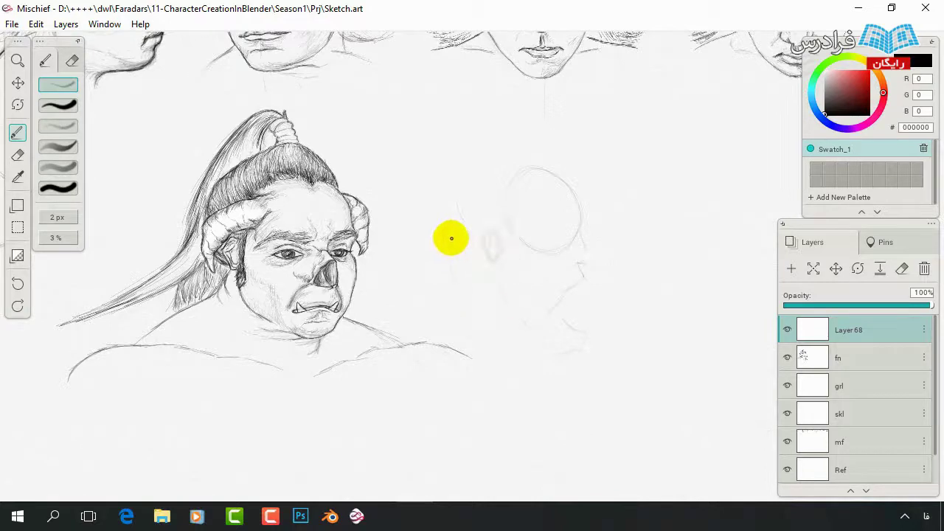
{"action": "mouse_move", "coordinate": [434, 268]}
{"action": "left_mouse_down"}
{"action": "mouse_move", "coordinate": [467, 145]}
{"action": "mouse_move", "coordinate": [558, 175]}
{"action": "mouse_move", "coordinate": [581, 201]}
{"action": "mouse_move", "coordinate": [581, 238]}
{"action": "left_mouse_up"}
{"action": "key", "text": "ctrl+z"}
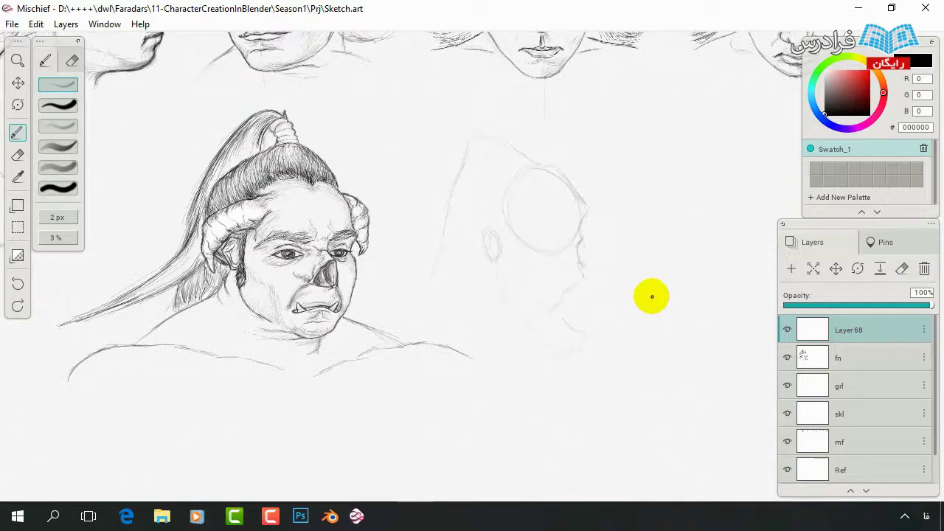
Move and enlarge the rough head sketch, then add neck and head-circle strokes.
{"action": "key", "text": "m"}
{"action": "mouse_move", "coordinate": [406, 109]}
{"action": "left_mouse_down"}
{"action": "mouse_move", "coordinate": [651, 423]}
{"action": "mouse_move", "coordinate": [738, 386]}
{"action": "left_mouse_up"}
{"action": "left_click_drag", "start_coordinate": [748, 98], "coordinate": [770, 105]}
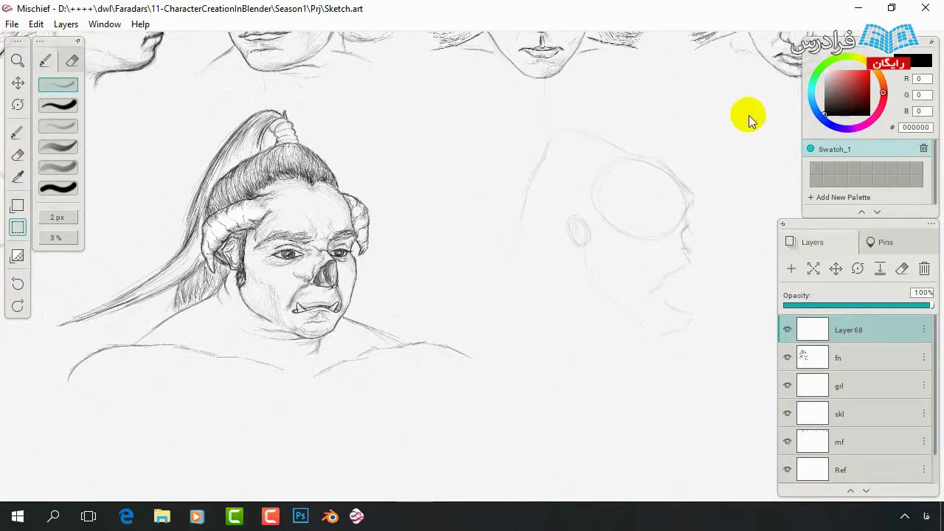
{"action": "mouse_move", "coordinate": [577, 274]}
{"action": "left_mouse_down"}
{"action": "mouse_move", "coordinate": [552, 255]}
{"action": "mouse_move", "coordinate": [613, 317]}
{"action": "mouse_move", "coordinate": [624, 268]}
{"action": "mouse_move", "coordinate": [652, 276]}
{"action": "mouse_move", "coordinate": [693, 322]}
{"action": "mouse_move", "coordinate": [624, 325]}
{"action": "left_mouse_up"}
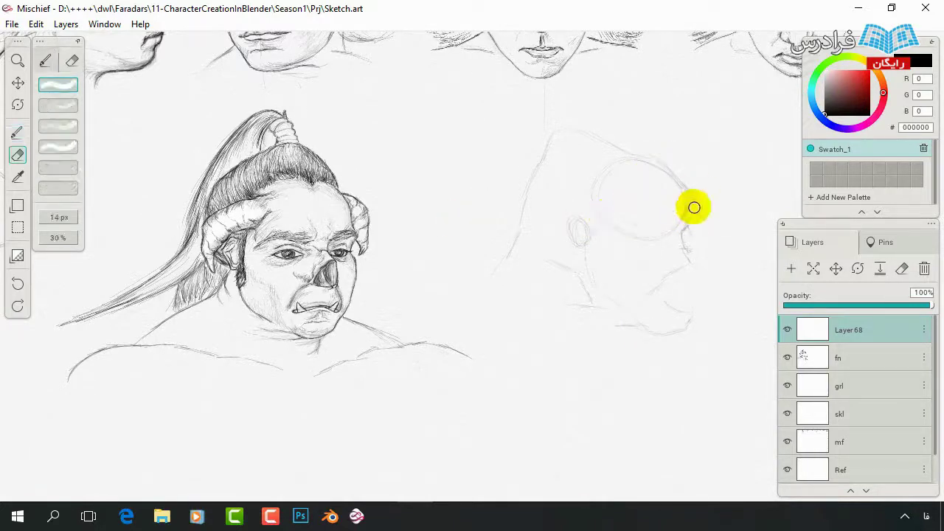
{"action": "left_click_drag", "start_coordinate": [655, 162], "coordinate": [685, 181]}
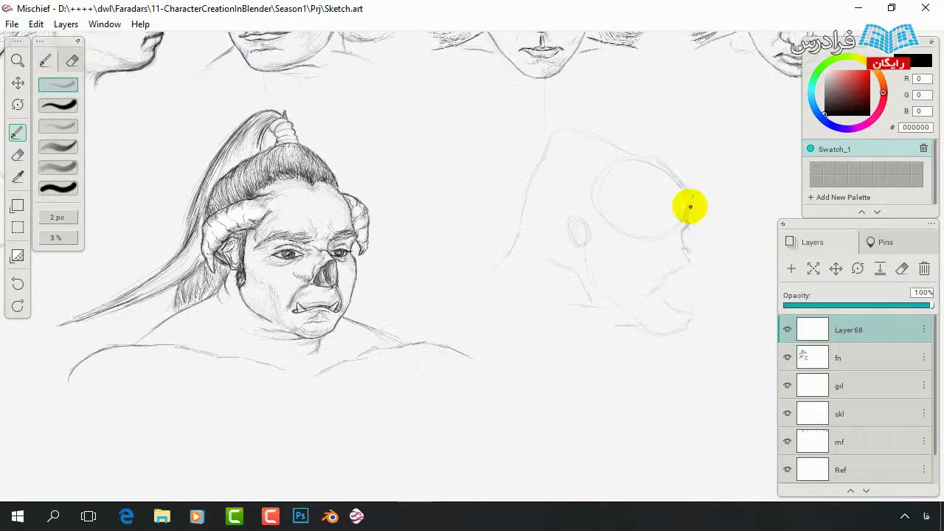
Compare the rough head against the orc face, return it to the right, and deselect.
{"action": "key", "text": "m"}
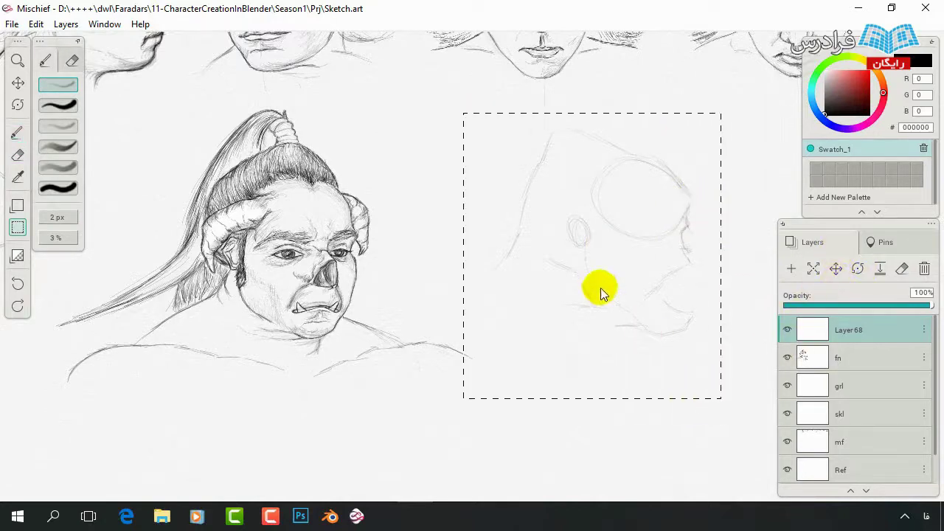
{"action": "left_click_drag", "start_coordinate": [584, 227], "coordinate": [323, 248]}
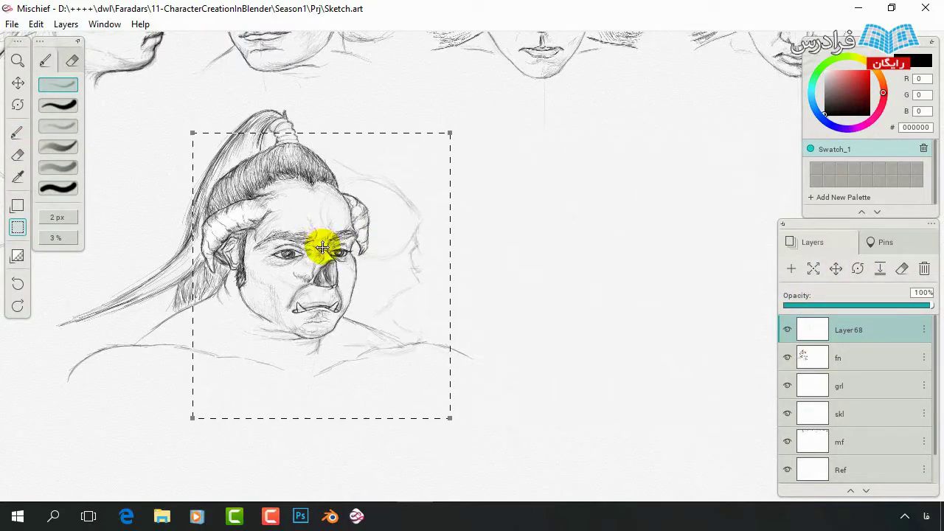
{"action": "left_click_drag", "start_coordinate": [415, 265], "coordinate": [679, 230]}
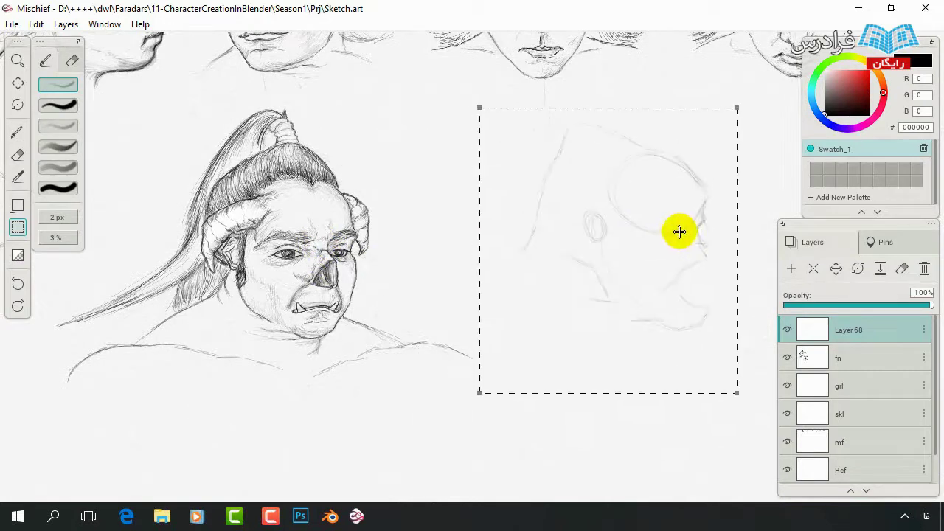
{"action": "left_click", "coordinate": [651, 295]}
{"action": "left_click", "coordinate": [18, 205]}
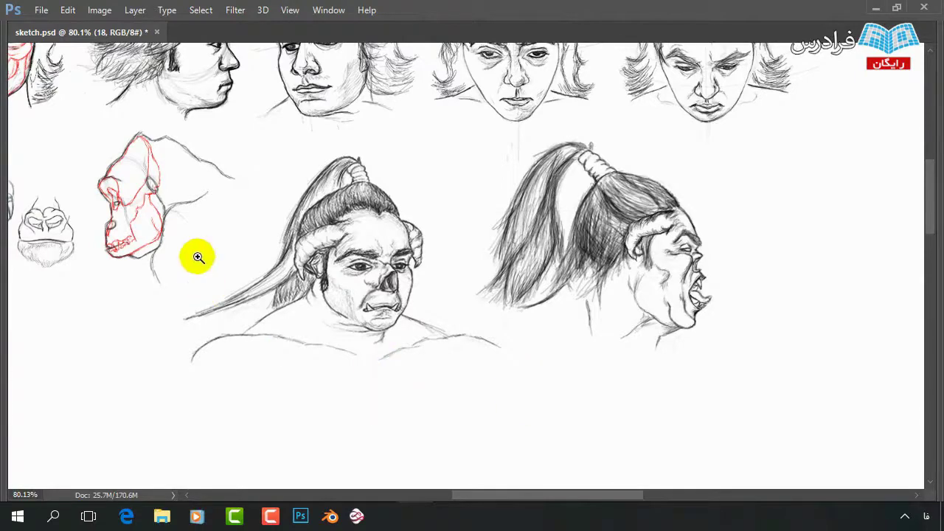
Pan to the orc head drawings and zoom in on the front-facing head.
{"action": "mouse_move", "coordinate": [217, 225]}
{"action": "left_mouse_down"}
{"action": "mouse_move", "coordinate": [448, 233]}
{"action": "mouse_move", "coordinate": [521, 270]}
{"action": "mouse_move", "coordinate": [445, 342]}
{"action": "mouse_move", "coordinate": [338, 274]}
{"action": "mouse_move", "coordinate": [161, 256]}
{"action": "mouse_move", "coordinate": [187, 337]}
{"action": "mouse_move", "coordinate": [455, 295]}
{"action": "mouse_move", "coordinate": [280, 257]}
{"action": "mouse_move", "coordinate": [327, 147]}
{"action": "mouse_move", "coordinate": [436, 316]}
{"action": "left_mouse_up"}
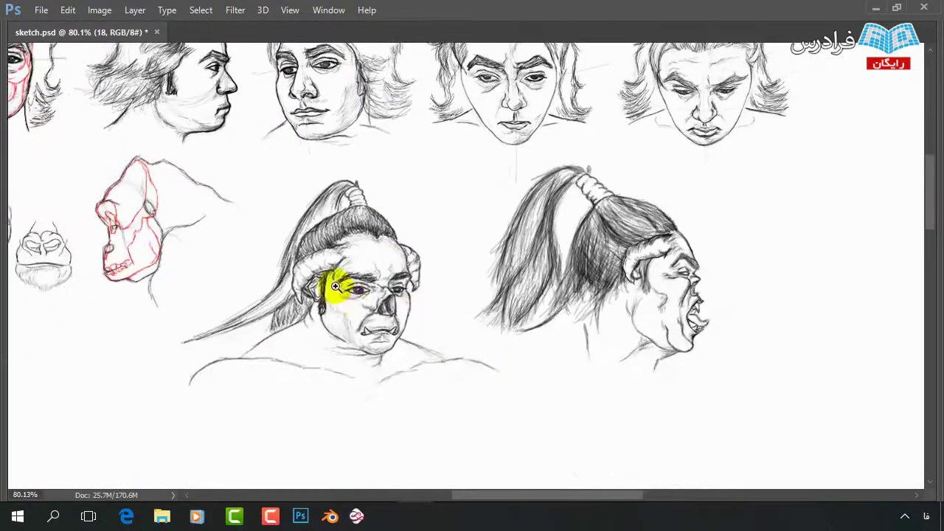
{"action": "mouse_move", "coordinate": [337, 285]}
{"action": "left_mouse_down"}
{"action": "mouse_move", "coordinate": [421, 274]}
{"action": "mouse_move", "coordinate": [397, 282]}
{"action": "left_mouse_up"}
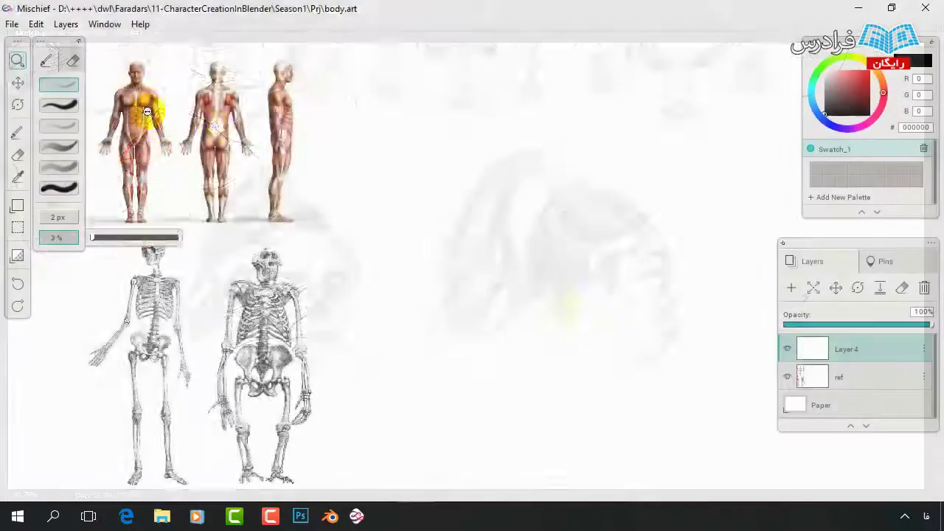
Center on the muscle references and pencil a rough torso outline to their right.
{"action": "mouse_move", "coordinate": [565, 306]}
{"action": "left_mouse_down"}
{"action": "mouse_move", "coordinate": [559, 237]}
{"action": "mouse_move", "coordinate": [460, 236]}
{"action": "left_mouse_up"}
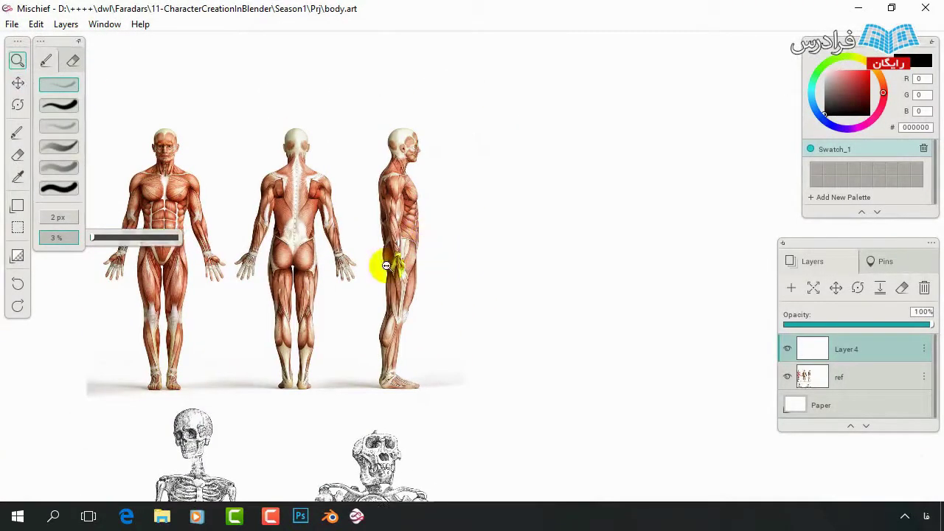
{"action": "left_click_drag", "start_coordinate": [386, 263], "coordinate": [265, 271]}
{"action": "key", "text": "b"}
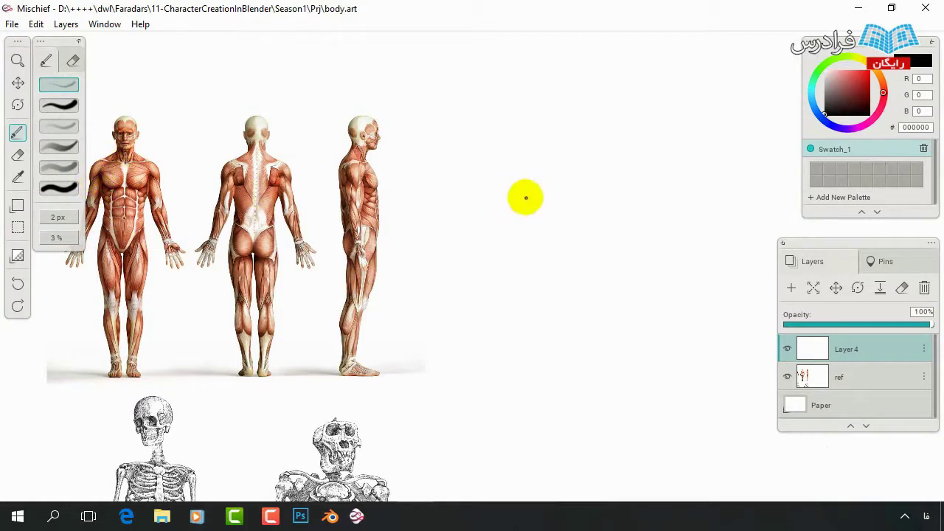
{"action": "left_click_drag", "start_coordinate": [539, 222], "coordinate": [569, 132]}
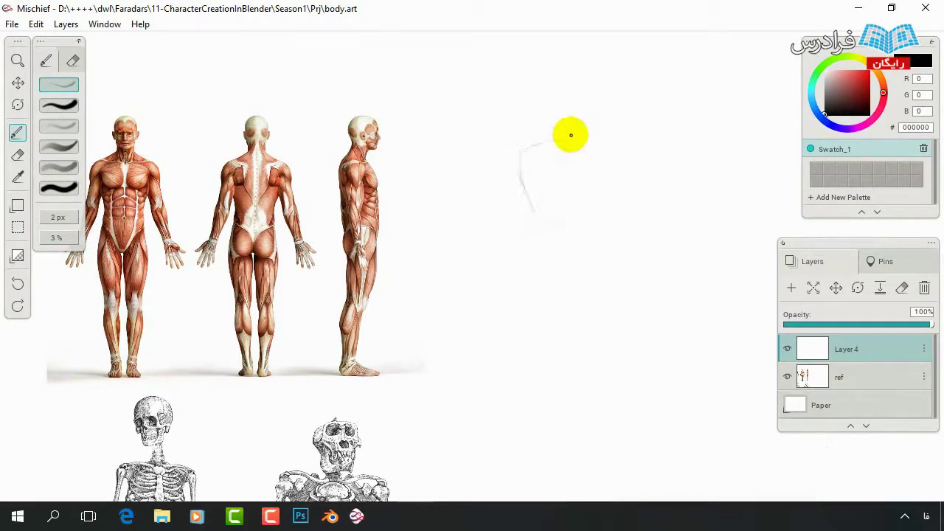
{"action": "left_click_drag", "start_coordinate": [589, 191], "coordinate": [600, 217]}
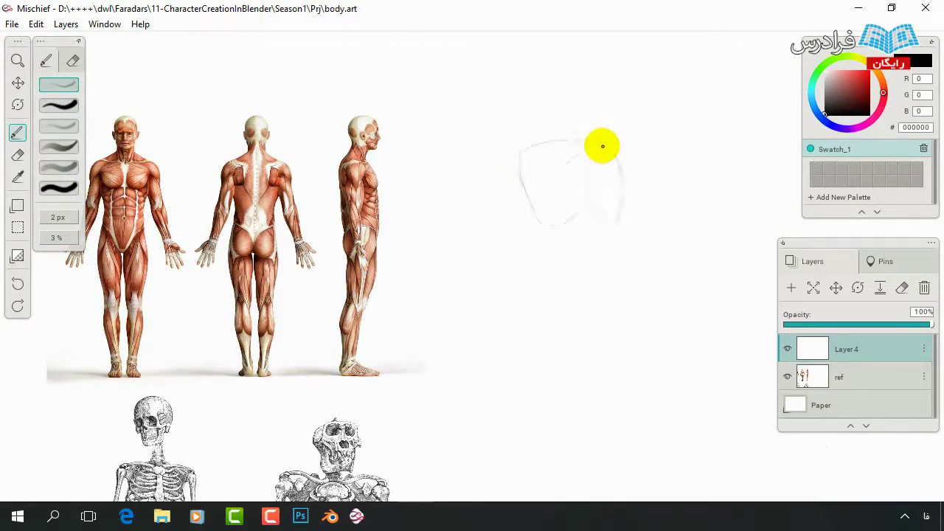
{"action": "mouse_move", "coordinate": [605, 155]}
{"action": "left_mouse_down"}
{"action": "mouse_move", "coordinate": [624, 192]}
{"action": "mouse_move", "coordinate": [626, 158]}
{"action": "left_mouse_up"}
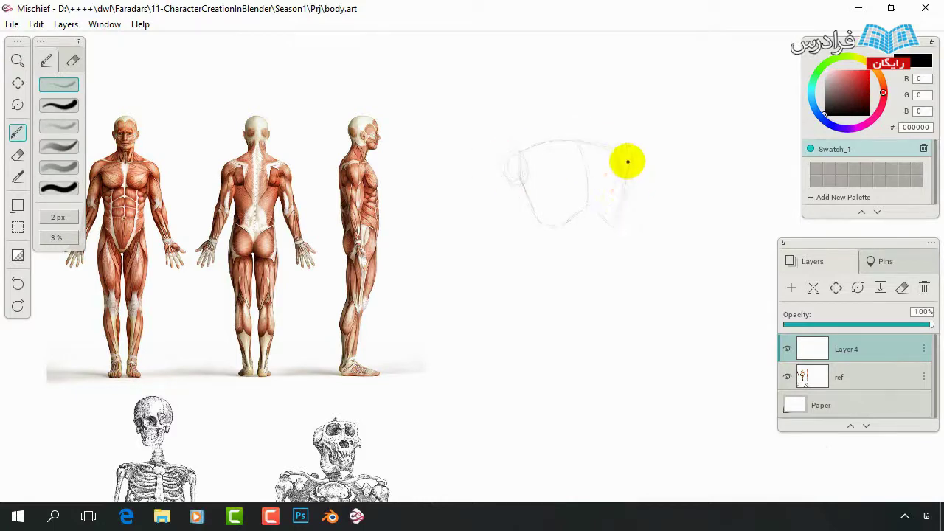
{"action": "mouse_move", "coordinate": [517, 151]}
{"action": "left_mouse_down"}
{"action": "mouse_move", "coordinate": [541, 243]}
{"action": "mouse_move", "coordinate": [595, 248]}
{"action": "mouse_move", "coordinate": [616, 238]}
{"action": "mouse_move", "coordinate": [584, 243]}
{"action": "mouse_move", "coordinate": [592, 293]}
{"action": "mouse_move", "coordinate": [600, 270]}
{"action": "mouse_move", "coordinate": [531, 272]}
{"action": "mouse_move", "coordinate": [573, 302]}
{"action": "left_mouse_up"}
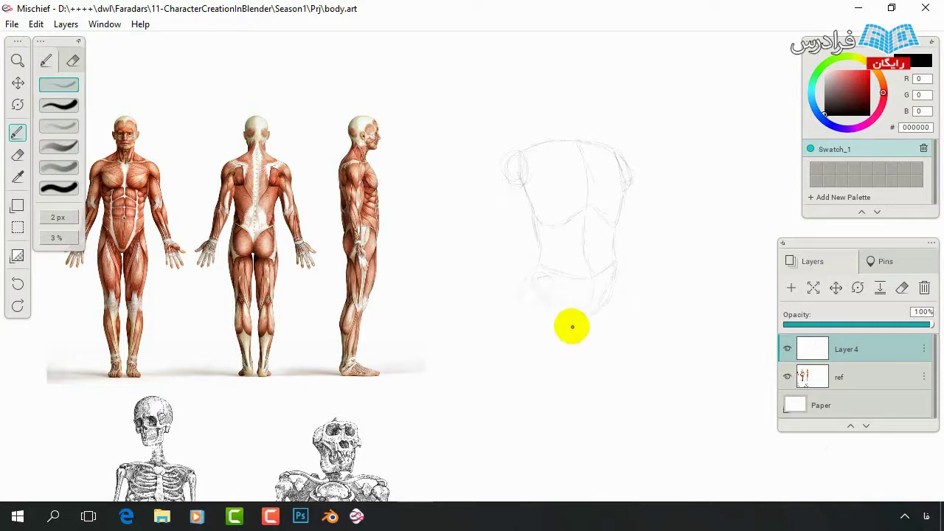
{"action": "left_click_drag", "start_coordinate": [512, 241], "coordinate": [535, 320]}
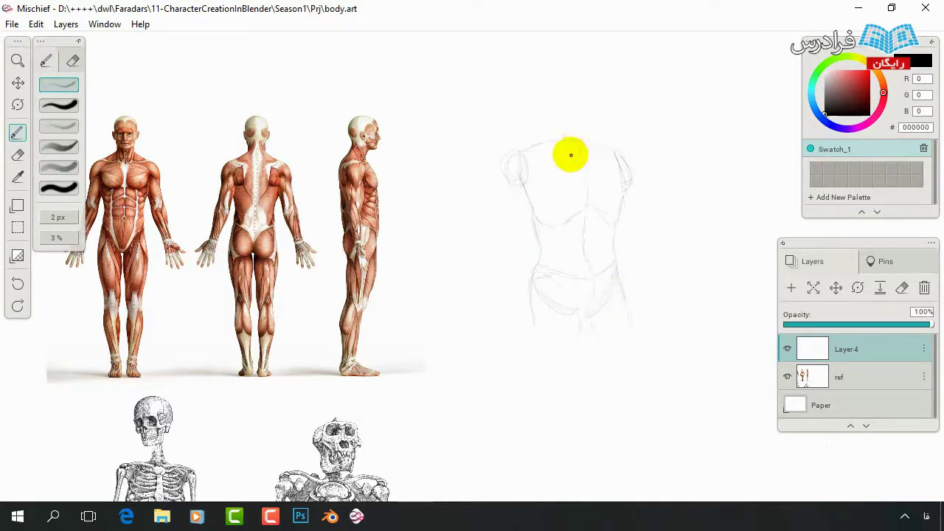
Sketch the shoulder line, neck and head, nudge the head down, and redraw its back.
{"action": "left_click_drag", "start_coordinate": [583, 147], "coordinate": [520, 120]}
{"action": "left_click_drag", "start_coordinate": [583, 155], "coordinate": [580, 146]}
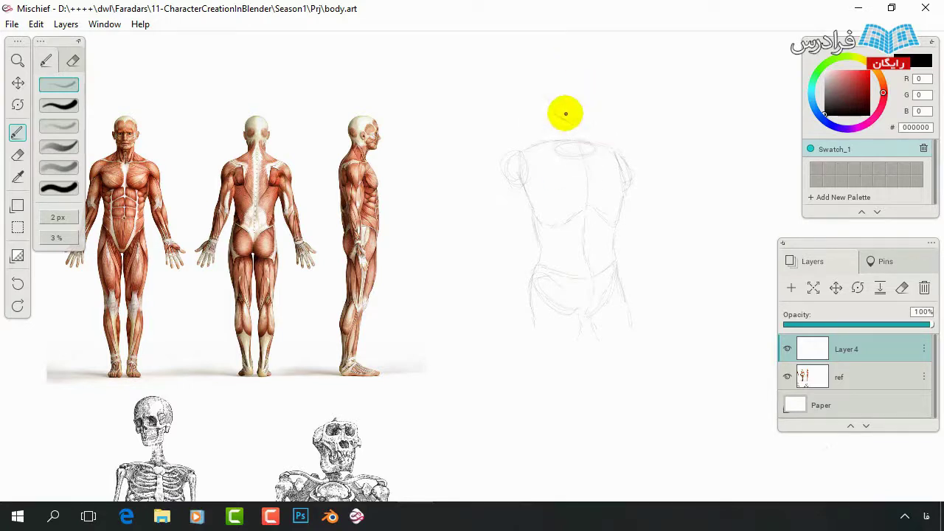
{"action": "mouse_move", "coordinate": [595, 102]}
{"action": "left_mouse_down"}
{"action": "mouse_move", "coordinate": [550, 81]}
{"action": "mouse_move", "coordinate": [586, 51]}
{"action": "left_mouse_up"}
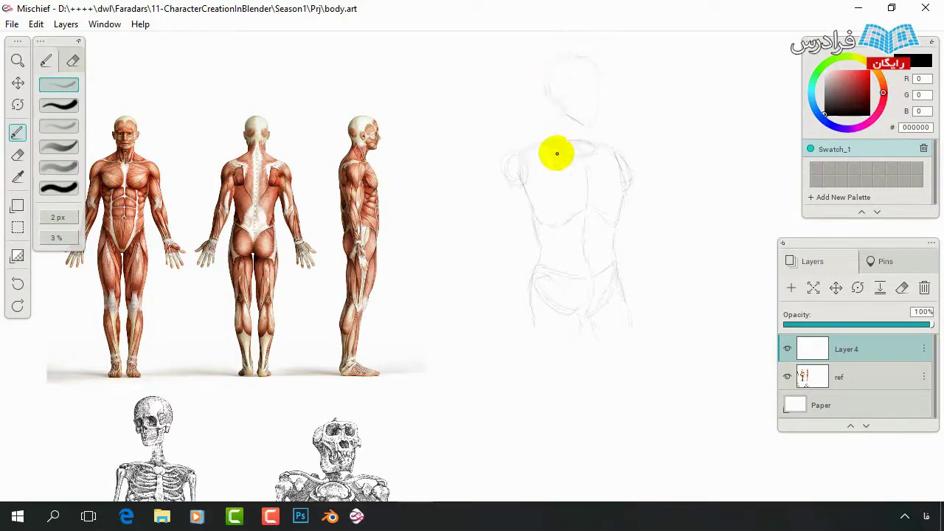
{"action": "left_click_drag", "start_coordinate": [590, 144], "coordinate": [577, 96]}
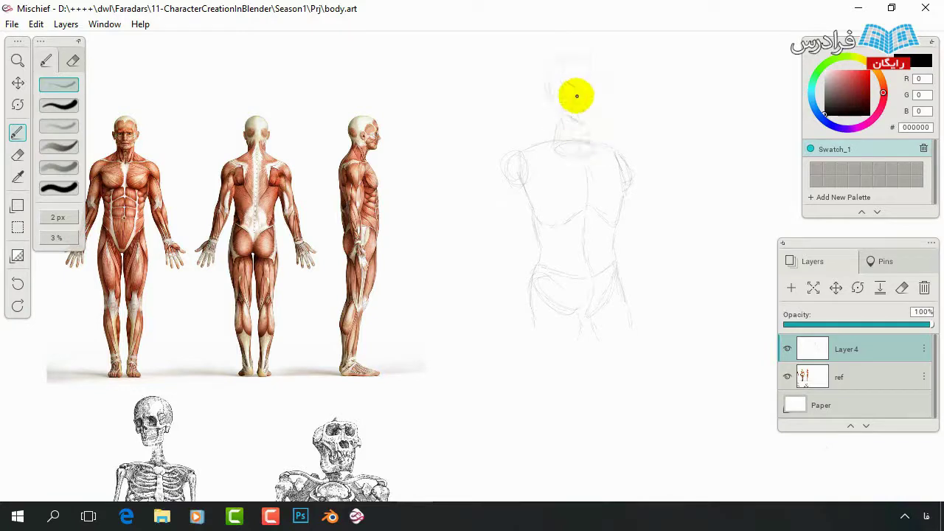
{"action": "key", "text": "m"}
{"action": "left_click_drag", "start_coordinate": [518, 38], "coordinate": [661, 137]}
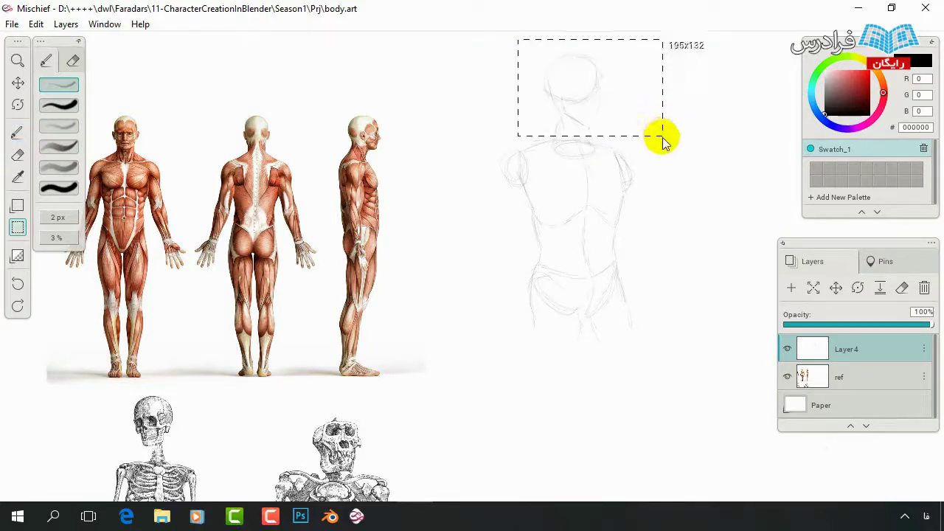
{"action": "left_click_drag", "start_coordinate": [600, 84], "coordinate": [599, 89]}
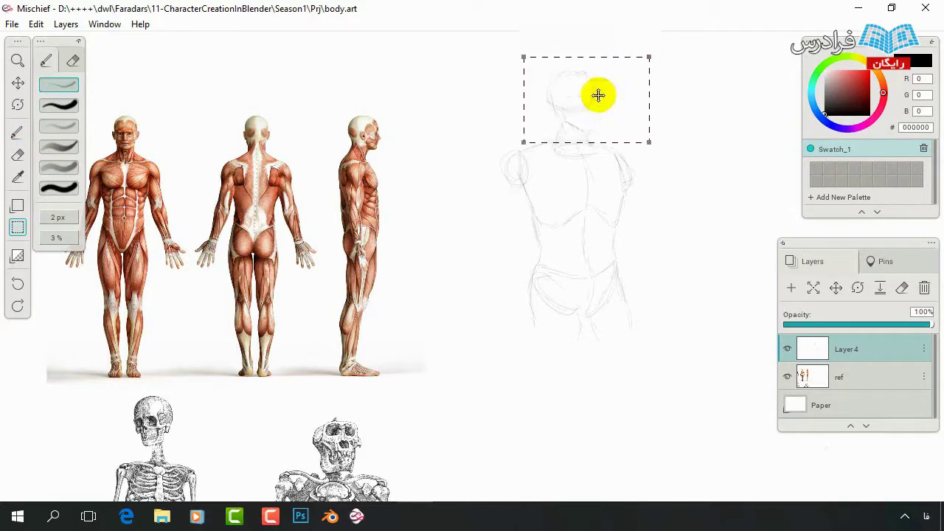
{"action": "key", "text": "b"}
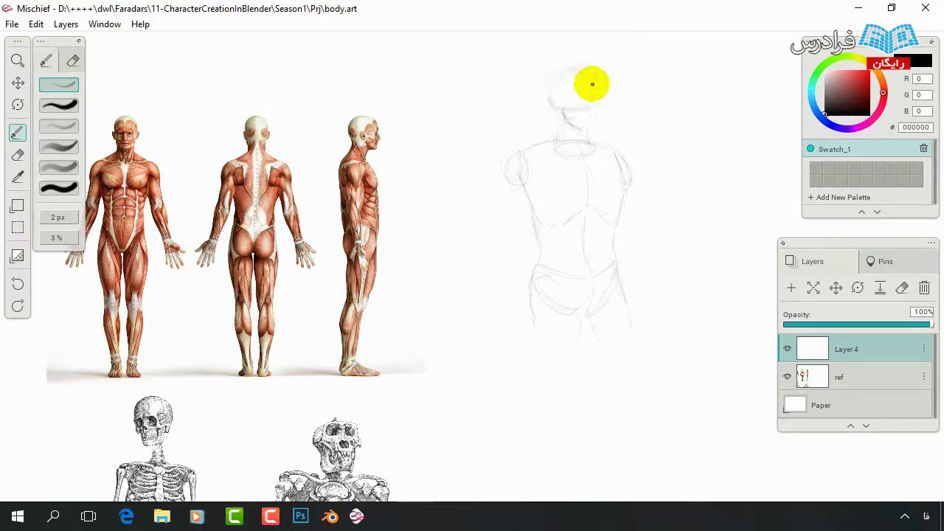
{"action": "mouse_move", "coordinate": [583, 132]}
{"action": "left_mouse_down"}
{"action": "mouse_move", "coordinate": [596, 110]}
{"action": "mouse_move", "coordinate": [563, 116]}
{"action": "mouse_move", "coordinate": [597, 127]}
{"action": "mouse_move", "coordinate": [559, 113]}
{"action": "left_mouse_up"}
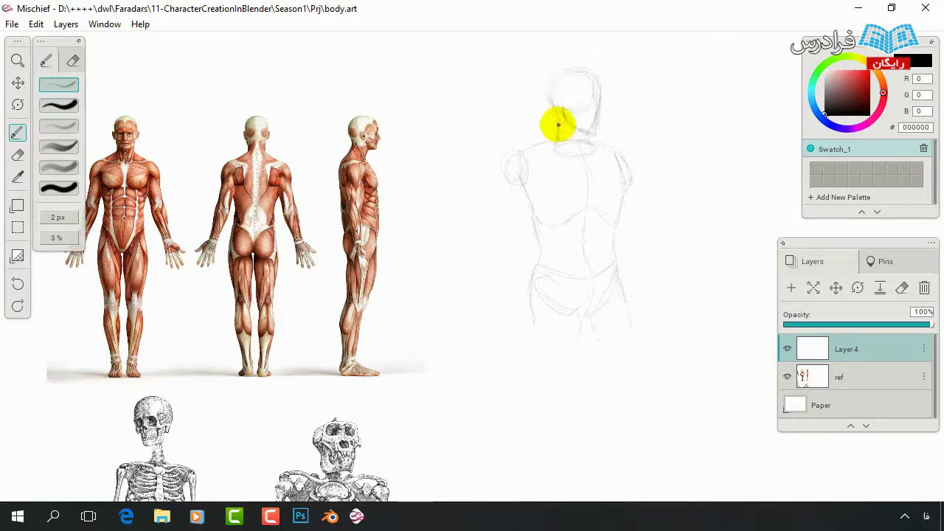
Select the whole figure sketch, shift it left and down, and shrink it slightly.
{"action": "key", "text": "m"}
{"action": "left_click_drag", "start_coordinate": [463, 45], "coordinate": [691, 402]}
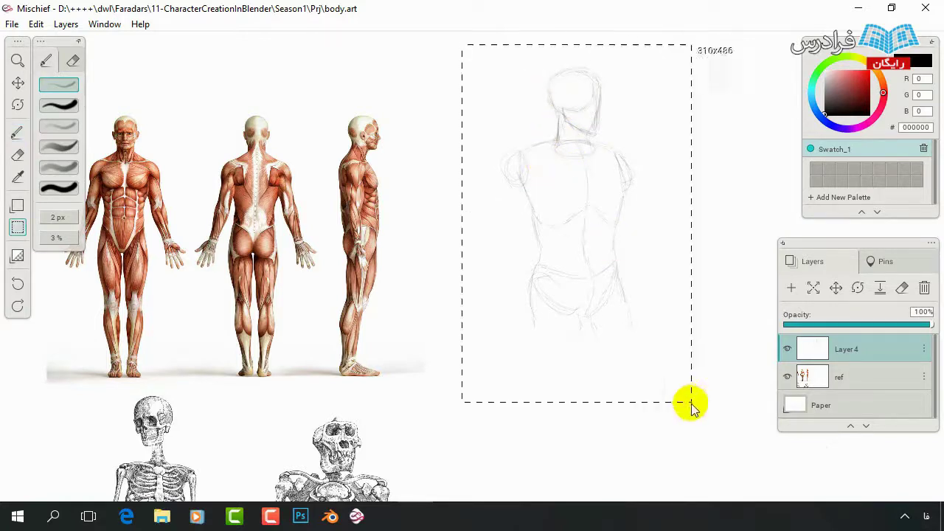
{"action": "left_click_drag", "start_coordinate": [578, 142], "coordinate": [539, 178]}
{"action": "left_click_drag", "start_coordinate": [653, 80], "coordinate": [636, 105]}
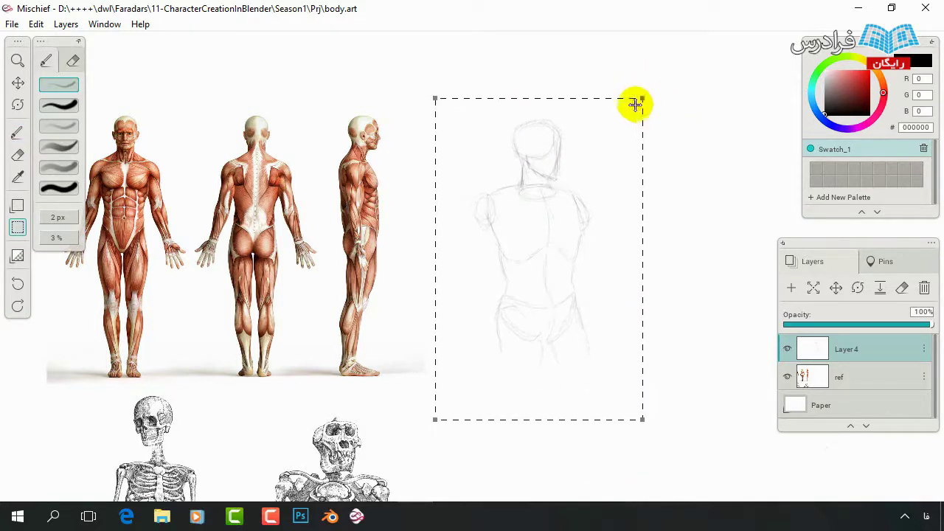
{"action": "left_click_drag", "start_coordinate": [559, 169], "coordinate": [565, 176]}
On new Layer 5, sketch the shoulders with the brush opacity at 4%.
{"action": "key", "text": "ctrl+shift+n"}
{"action": "key", "text": "b"}
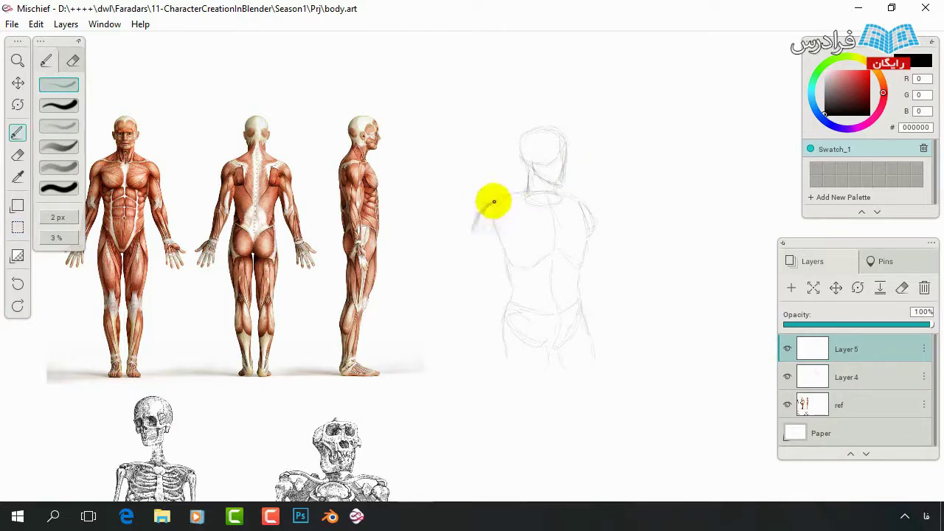
{"action": "mouse_move", "coordinate": [474, 230]}
{"action": "left_mouse_down"}
{"action": "mouse_move", "coordinate": [501, 205]}
{"action": "mouse_move", "coordinate": [472, 252]}
{"action": "mouse_move", "coordinate": [500, 200]}
{"action": "mouse_move", "coordinate": [494, 236]}
{"action": "mouse_move", "coordinate": [476, 207]}
{"action": "left_mouse_up"}
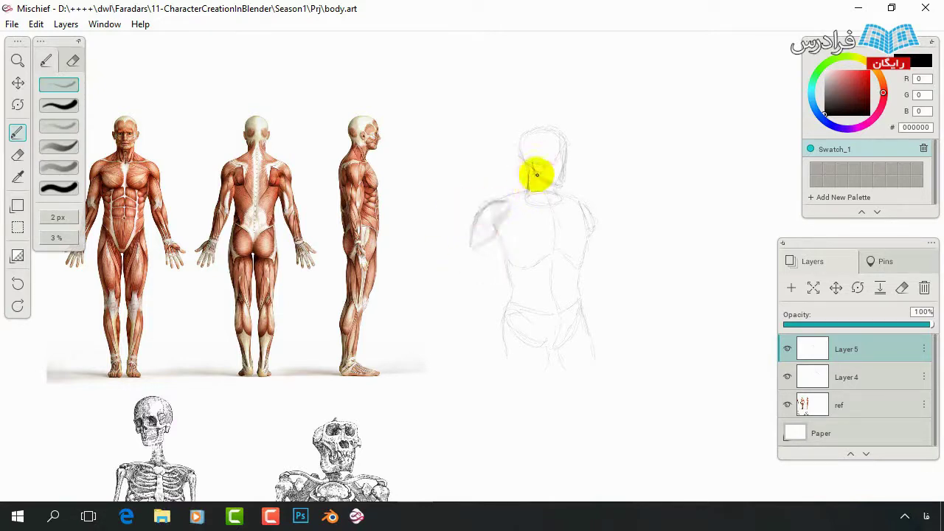
{"action": "mouse_move", "coordinate": [537, 175]}
{"action": "left_mouse_down"}
{"action": "mouse_move", "coordinate": [506, 197]}
{"action": "mouse_move", "coordinate": [527, 175]}
{"action": "mouse_move", "coordinate": [536, 184]}
{"action": "mouse_move", "coordinate": [532, 161]}
{"action": "left_mouse_up"}
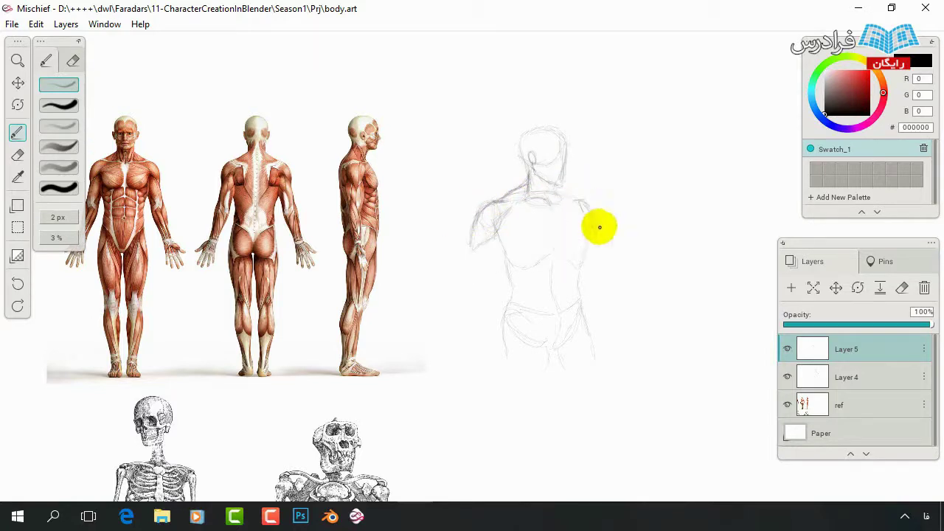
{"action": "left_click", "coordinate": [62, 240]}
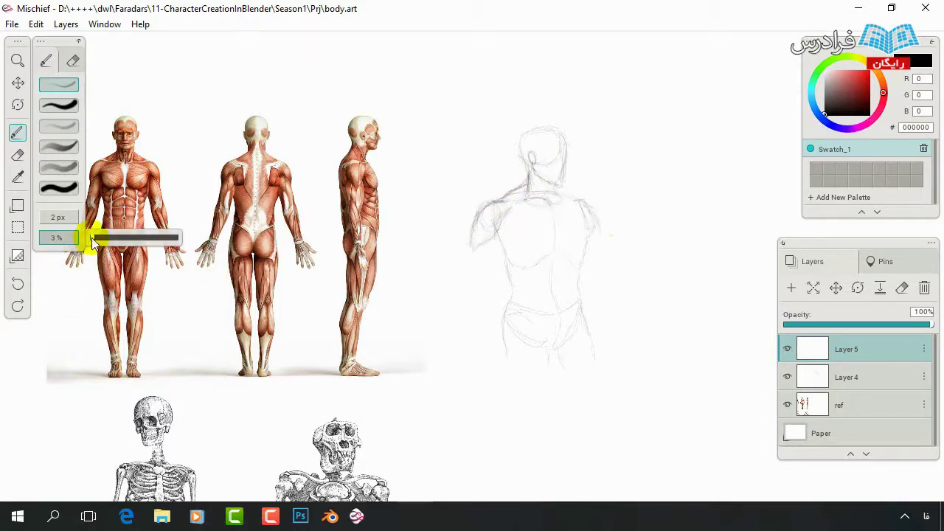
{"action": "left_click", "coordinate": [93, 238]}
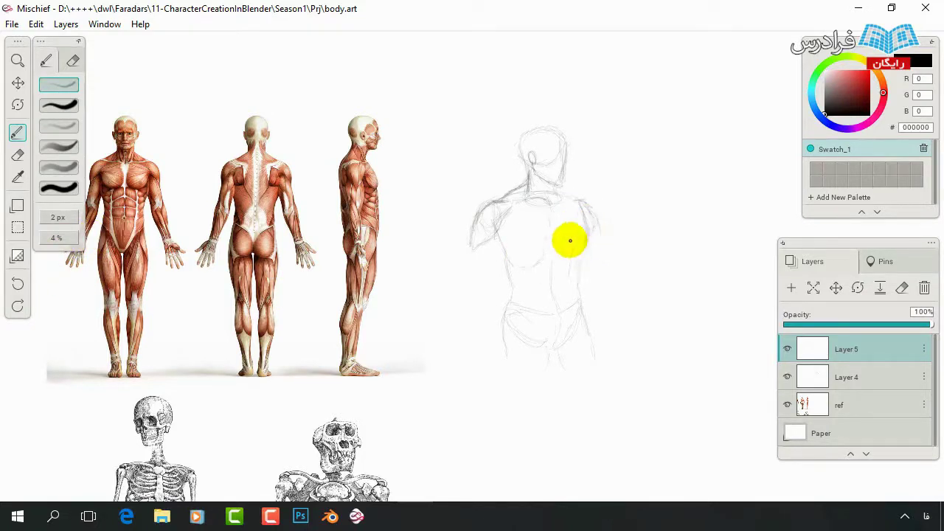
{"action": "mouse_move", "coordinate": [588, 231]}
{"action": "left_mouse_down"}
{"action": "mouse_move", "coordinate": [601, 239]}
{"action": "mouse_move", "coordinate": [596, 206]}
{"action": "left_mouse_up"}
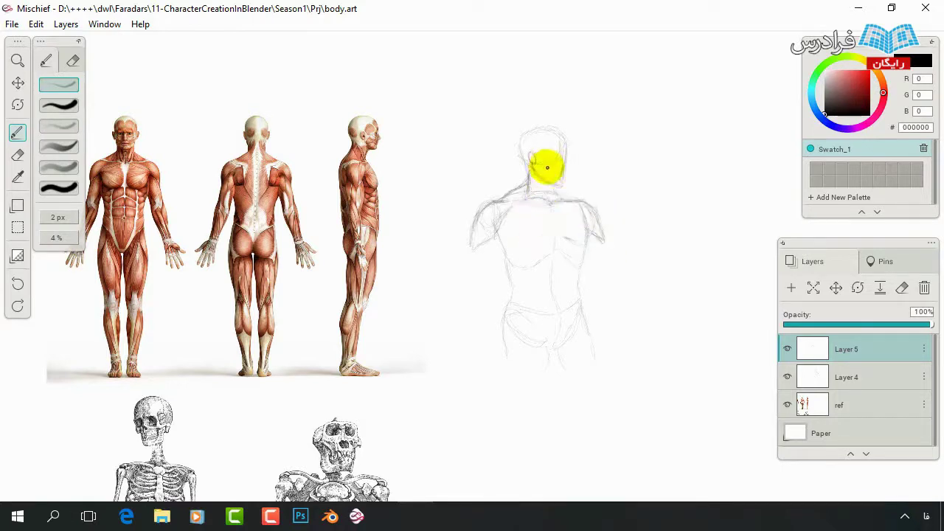
Select the head area on Layer 4, clear the selection, and return to Layer 5.
{"action": "key", "text": "s"}
{"action": "left_click_drag", "start_coordinate": [508, 107], "coordinate": [590, 190]}
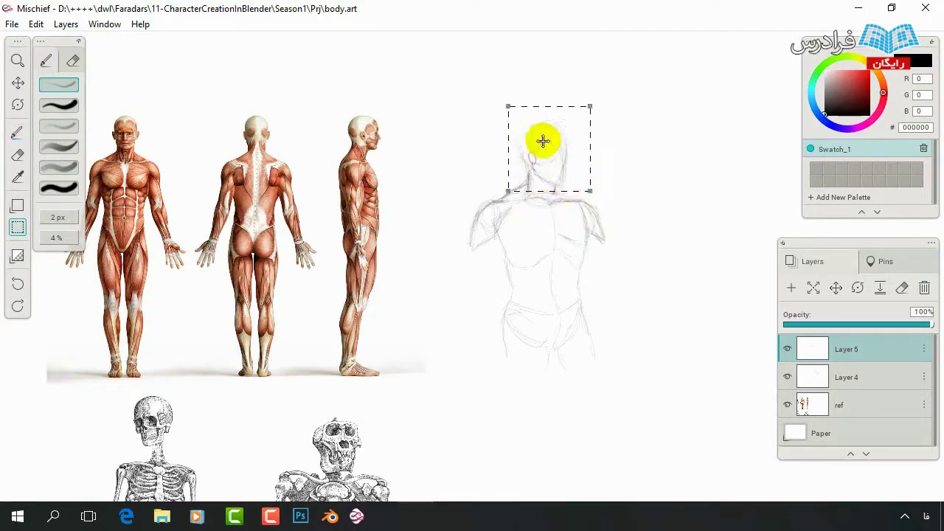
{"action": "left_click", "coordinate": [847, 377]}
{"action": "left_click_drag", "start_coordinate": [502, 115], "coordinate": [573, 178]}
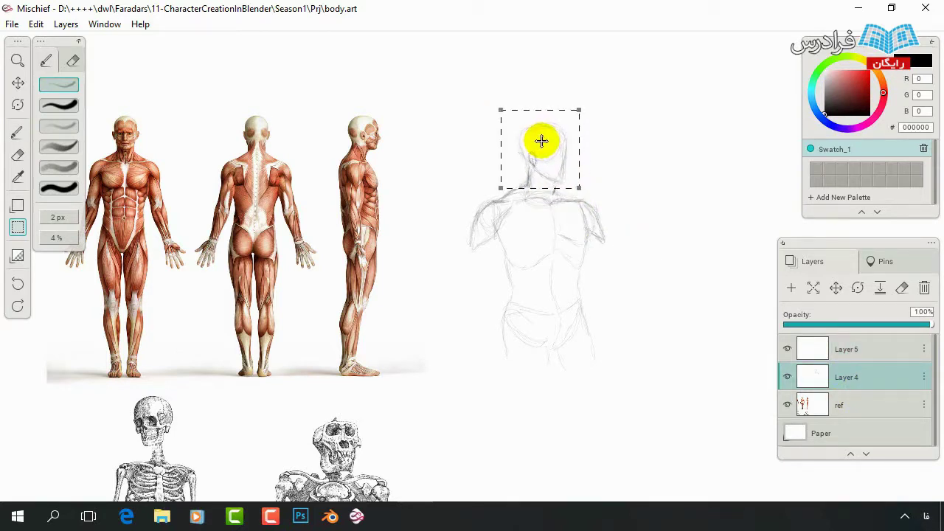
{"action": "key", "text": "Escape"}
{"action": "left_click", "coordinate": [804, 355]}
Darken the head outline, draw neck-to-shoulder lines, the head arc and facial detail.
{"action": "key", "text": "e"}
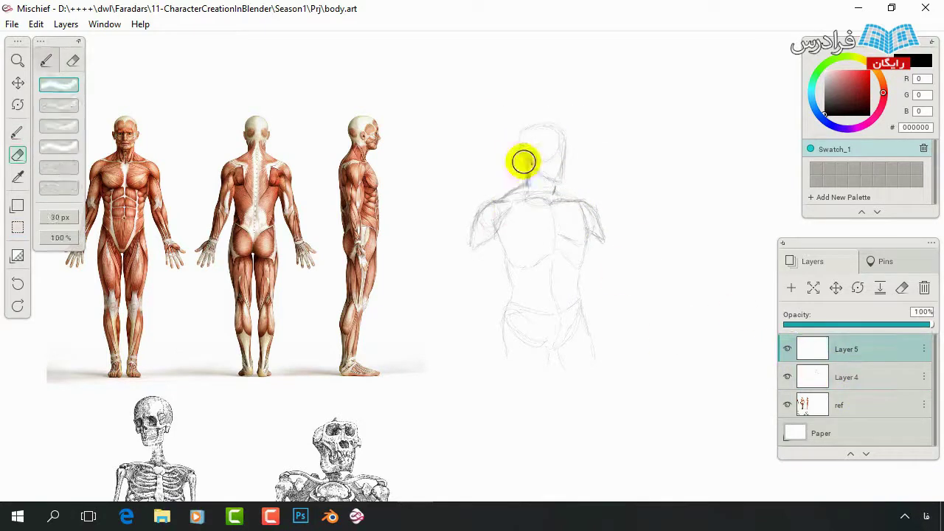
{"action": "key", "text": "b"}
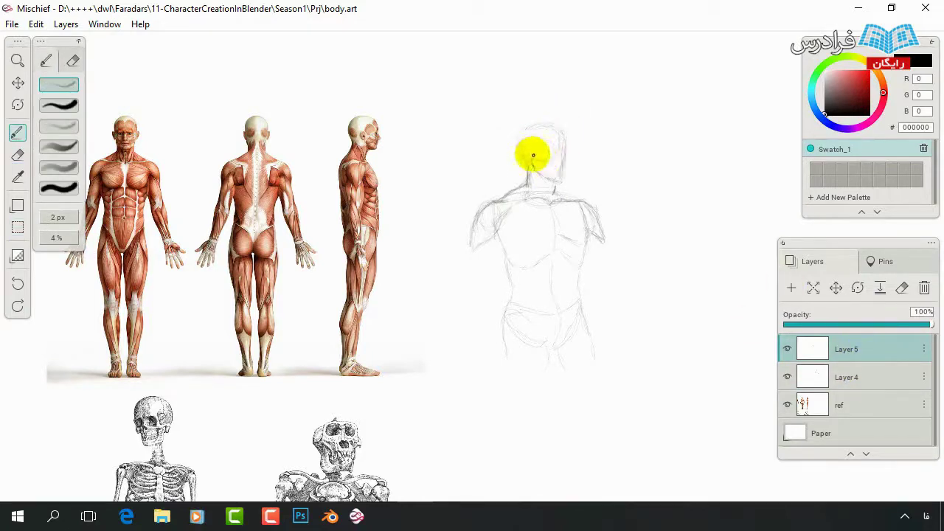
{"action": "left_click_drag", "start_coordinate": [565, 136], "coordinate": [548, 149]}
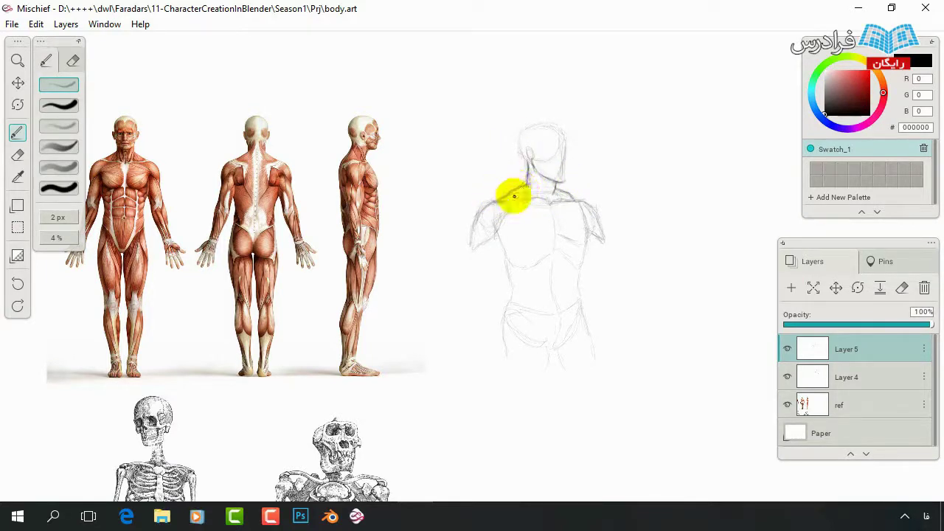
{"action": "key", "text": "e"}
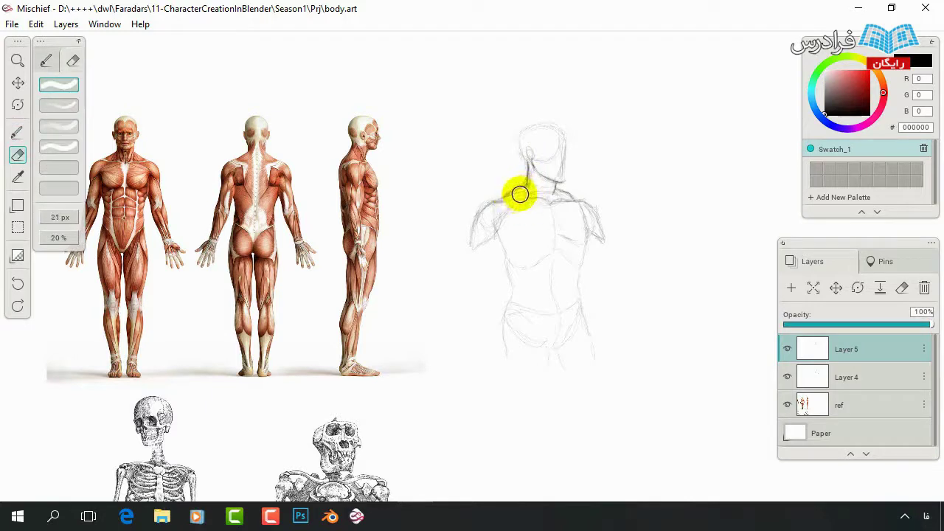
{"action": "key", "text": "b"}
{"action": "left_click_drag", "start_coordinate": [513, 190], "coordinate": [527, 183]}
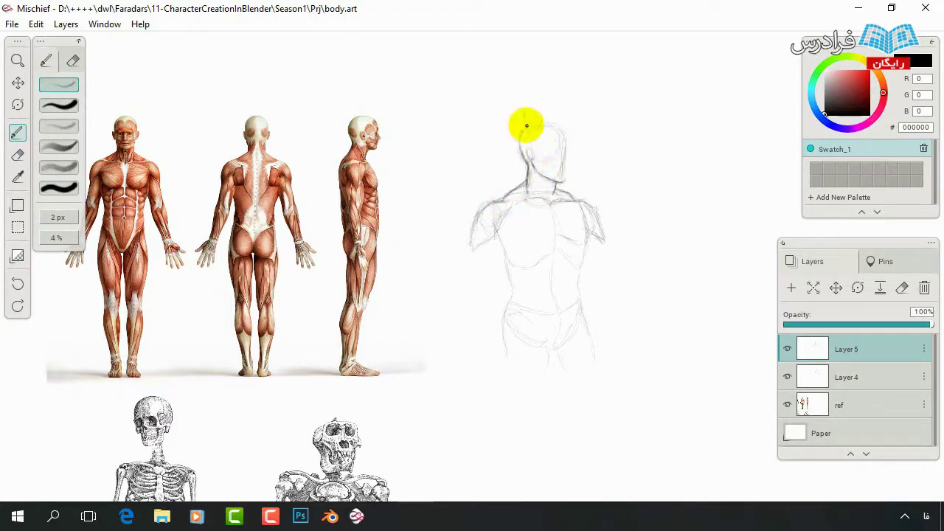
{"action": "left_click_drag", "start_coordinate": [524, 128], "coordinate": [580, 138]}
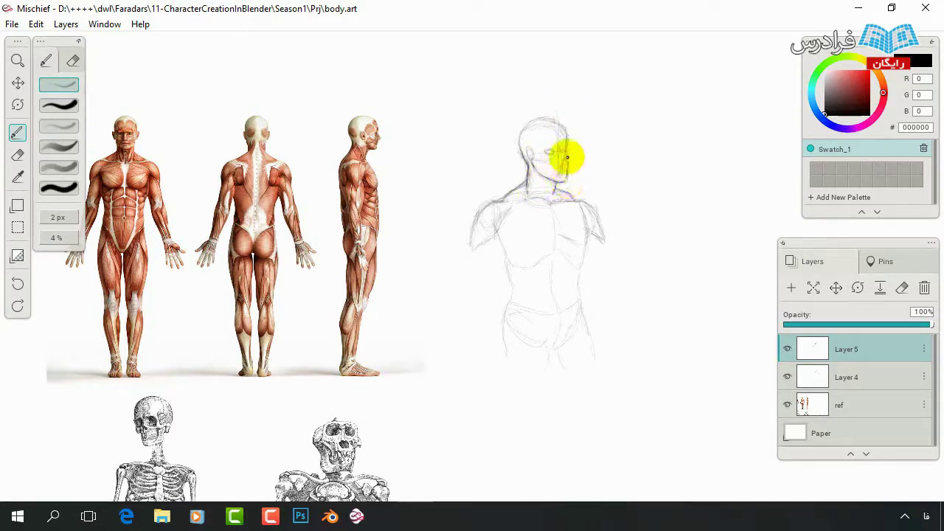
{"action": "mouse_move", "coordinate": [549, 128]}
{"action": "left_mouse_down"}
{"action": "mouse_move", "coordinate": [521, 133]}
{"action": "mouse_move", "coordinate": [538, 154]}
{"action": "left_mouse_up"}
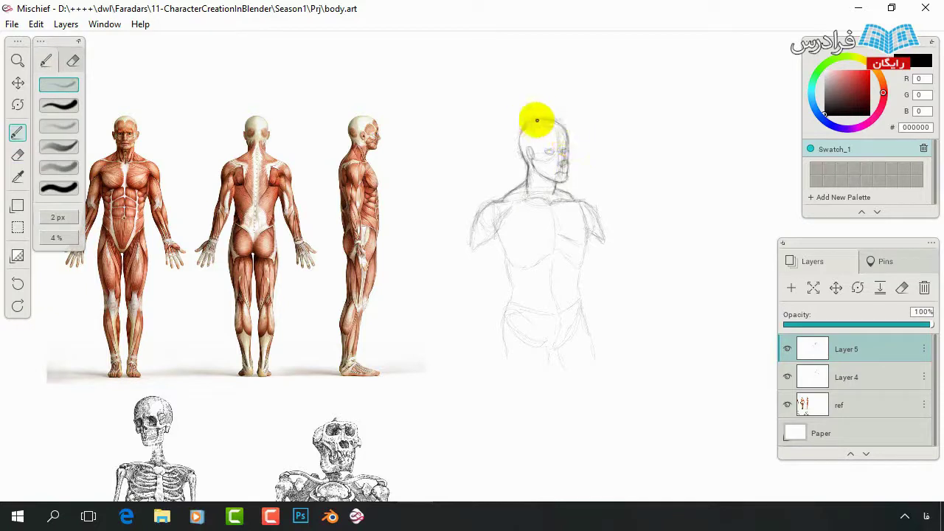
{"action": "left_click_drag", "start_coordinate": [523, 146], "coordinate": [562, 121]}
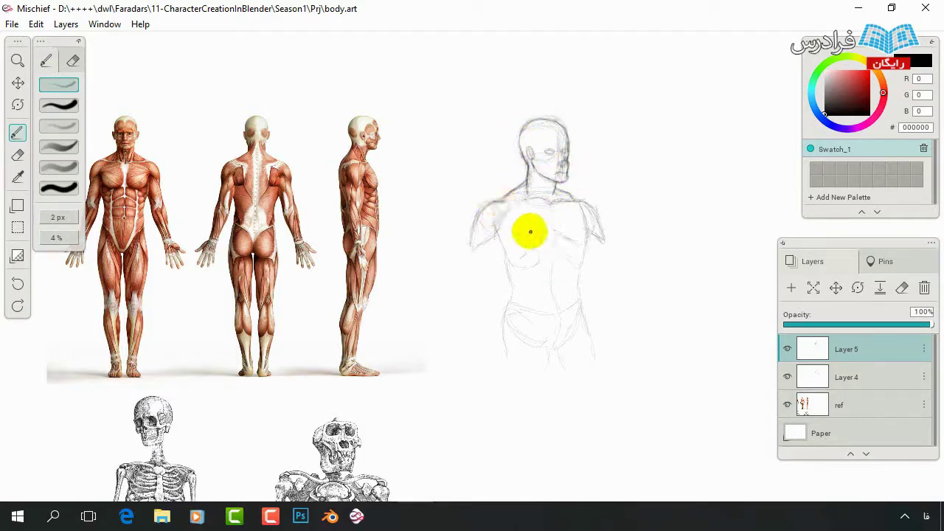
Draw the pectoral line across the chest and the left shoulder and upper arm.
{"action": "mouse_move", "coordinate": [527, 245]}
{"action": "left_mouse_down"}
{"action": "mouse_move", "coordinate": [512, 236]}
{"action": "mouse_move", "coordinate": [544, 247]}
{"action": "mouse_move", "coordinate": [588, 229]}
{"action": "mouse_move", "coordinate": [526, 175]}
{"action": "mouse_move", "coordinate": [544, 200]}
{"action": "mouse_move", "coordinate": [583, 200]}
{"action": "mouse_move", "coordinate": [491, 200]}
{"action": "mouse_move", "coordinate": [527, 197]}
{"action": "mouse_move", "coordinate": [506, 194]}
{"action": "mouse_move", "coordinate": [516, 200]}
{"action": "mouse_move", "coordinate": [500, 231]}
{"action": "mouse_move", "coordinate": [499, 207]}
{"action": "mouse_move", "coordinate": [472, 246]}
{"action": "mouse_move", "coordinate": [492, 200]}
{"action": "left_mouse_up"}
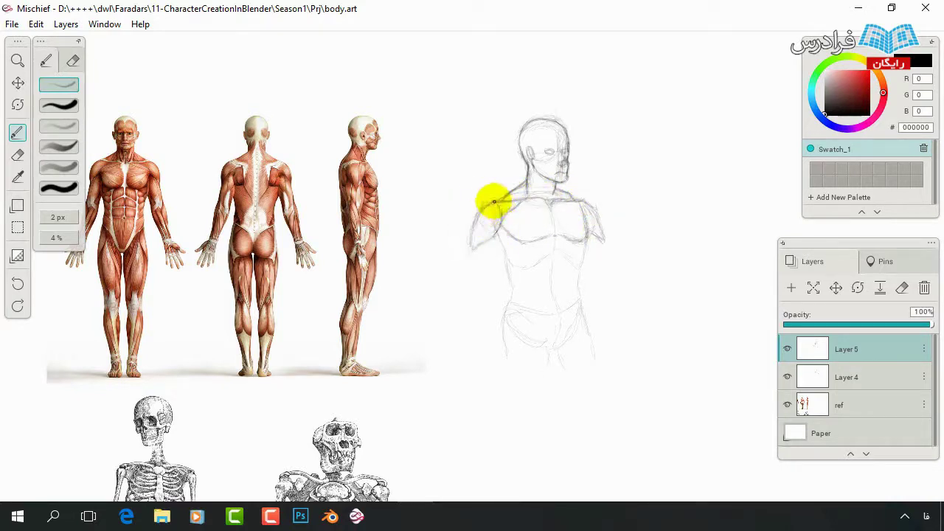
{"action": "mouse_move", "coordinate": [489, 267]}
{"action": "left_mouse_down"}
{"action": "mouse_move", "coordinate": [497, 224]}
{"action": "mouse_move", "coordinate": [489, 261]}
{"action": "mouse_move", "coordinate": [464, 256]}
{"action": "mouse_move", "coordinate": [492, 294]}
{"action": "mouse_move", "coordinate": [506, 263]}
{"action": "mouse_move", "coordinate": [507, 295]}
{"action": "mouse_move", "coordinate": [491, 281]}
{"action": "mouse_move", "coordinate": [543, 255]}
{"action": "mouse_move", "coordinate": [521, 274]}
{"action": "mouse_move", "coordinate": [549, 268]}
{"action": "mouse_move", "coordinate": [576, 226]}
{"action": "mouse_move", "coordinate": [539, 238]}
{"action": "mouse_move", "coordinate": [525, 232]}
{"action": "mouse_move", "coordinate": [571, 276]}
{"action": "mouse_move", "coordinate": [617, 232]}
{"action": "mouse_move", "coordinate": [600, 238]}
{"action": "mouse_move", "coordinate": [593, 280]}
{"action": "mouse_move", "coordinate": [585, 248]}
{"action": "left_mouse_up"}
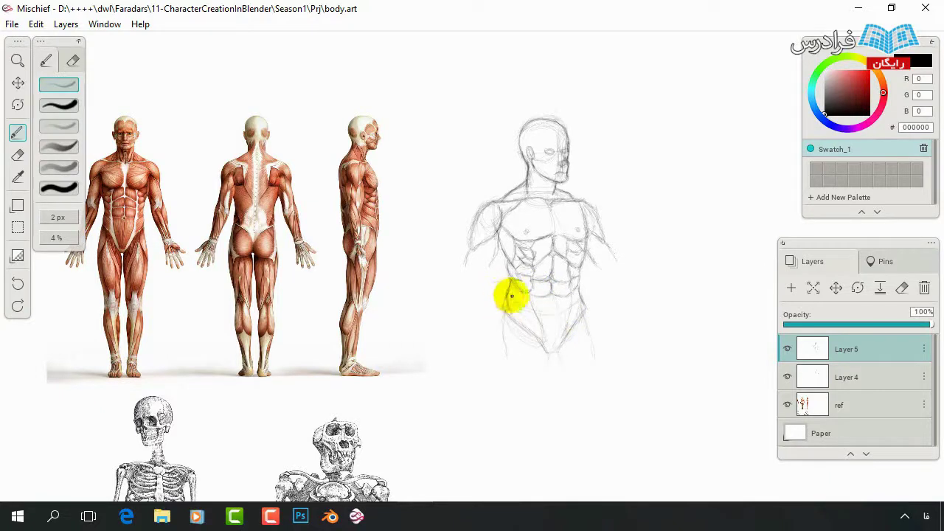
Pencil the navel, lower ab lines, right hip V-line, and crotch and upper thigh lines.
{"action": "mouse_move", "coordinate": [569, 302]}
{"action": "left_mouse_down"}
{"action": "mouse_move", "coordinate": [531, 305]}
{"action": "mouse_move", "coordinate": [580, 295]}
{"action": "left_mouse_up"}
{"action": "mouse_move", "coordinate": [493, 349]}
{"action": "left_mouse_down"}
{"action": "mouse_move", "coordinate": [480, 317]}
{"action": "mouse_move", "coordinate": [501, 337]}
{"action": "mouse_move", "coordinate": [482, 362]}
{"action": "left_mouse_up"}
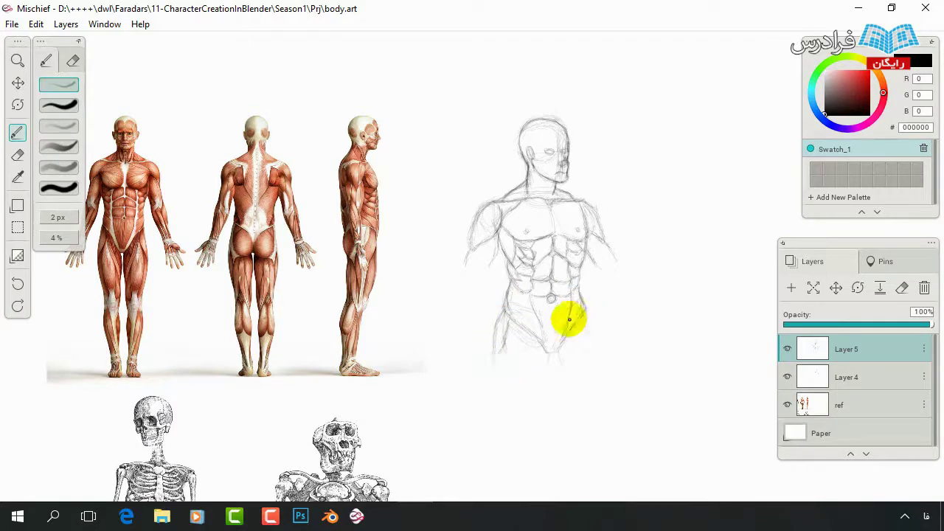
{"action": "mouse_move", "coordinate": [570, 318]}
{"action": "left_mouse_down"}
{"action": "mouse_move", "coordinate": [592, 310]}
{"action": "mouse_move", "coordinate": [580, 293]}
{"action": "mouse_move", "coordinate": [584, 343]}
{"action": "mouse_move", "coordinate": [602, 367]}
{"action": "left_mouse_up"}
{"action": "mouse_move", "coordinate": [538, 338]}
{"action": "left_mouse_down"}
{"action": "mouse_move", "coordinate": [561, 362]}
{"action": "mouse_move", "coordinate": [533, 357]}
{"action": "mouse_move", "coordinate": [502, 310]}
{"action": "mouse_move", "coordinate": [496, 350]}
{"action": "mouse_move", "coordinate": [510, 367]}
{"action": "left_mouse_up"}
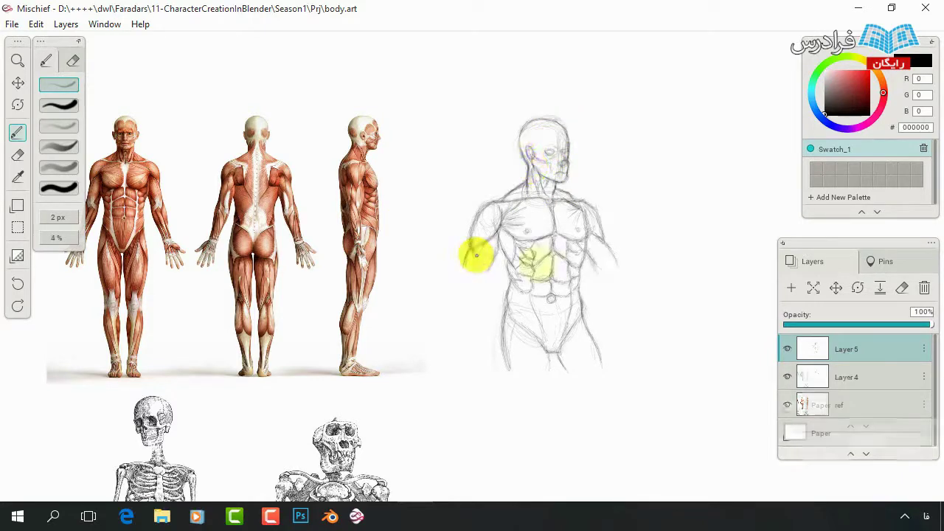
Make room beside the finished torso and lower the pencil opacity to 3%.
{"action": "mouse_move", "coordinate": [675, 251]}
{"action": "left_mouse_down"}
{"action": "mouse_move", "coordinate": [512, 88]}
{"action": "mouse_move", "coordinate": [361, 195]}
{"action": "left_mouse_up"}
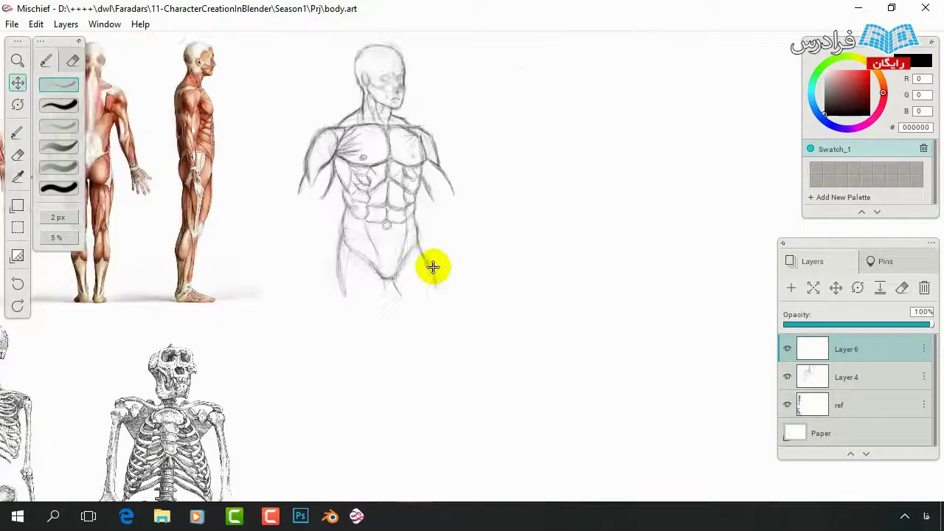
{"action": "left_click_drag", "start_coordinate": [433, 267], "coordinate": [358, 337]}
{"action": "key", "text": "b"}
{"action": "left_click_drag", "start_coordinate": [58, 238], "coordinate": [93, 239]}
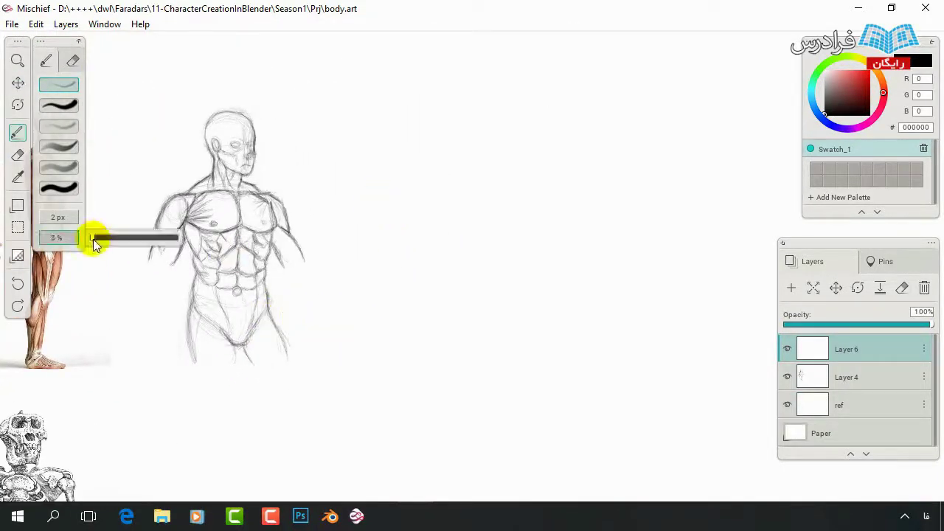
Block in a boxy new torso with top edge, bottom curve and centre line.
{"action": "left_click_drag", "start_coordinate": [426, 289], "coordinate": [408, 209]}
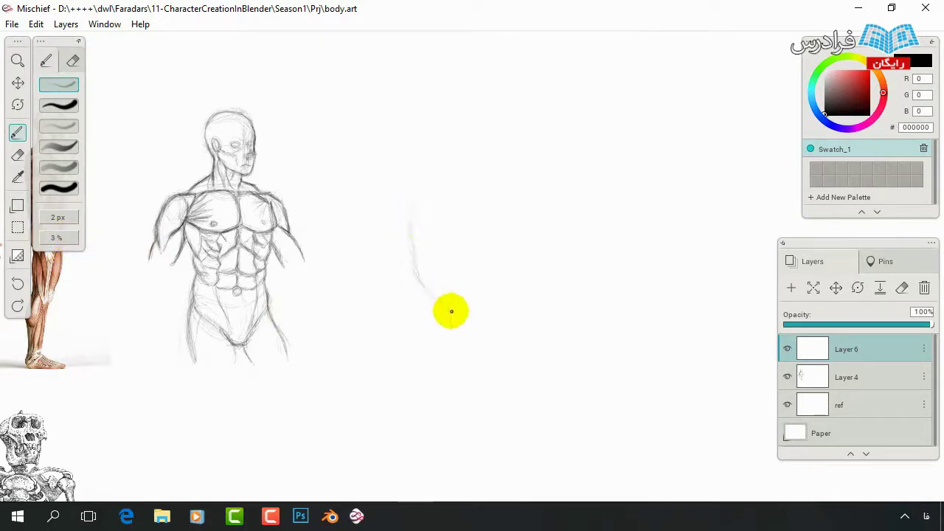
{"action": "left_click_drag", "start_coordinate": [451, 311], "coordinate": [517, 299]}
{"action": "mouse_move", "coordinate": [402, 172]}
{"action": "left_mouse_down"}
{"action": "mouse_move", "coordinate": [472, 171]}
{"action": "mouse_move", "coordinate": [516, 300]}
{"action": "mouse_move", "coordinate": [556, 236]}
{"action": "left_mouse_up"}
{"action": "mouse_move", "coordinate": [494, 169]}
{"action": "left_mouse_down"}
{"action": "mouse_move", "coordinate": [525, 192]}
{"action": "mouse_move", "coordinate": [548, 234]}
{"action": "left_mouse_up"}
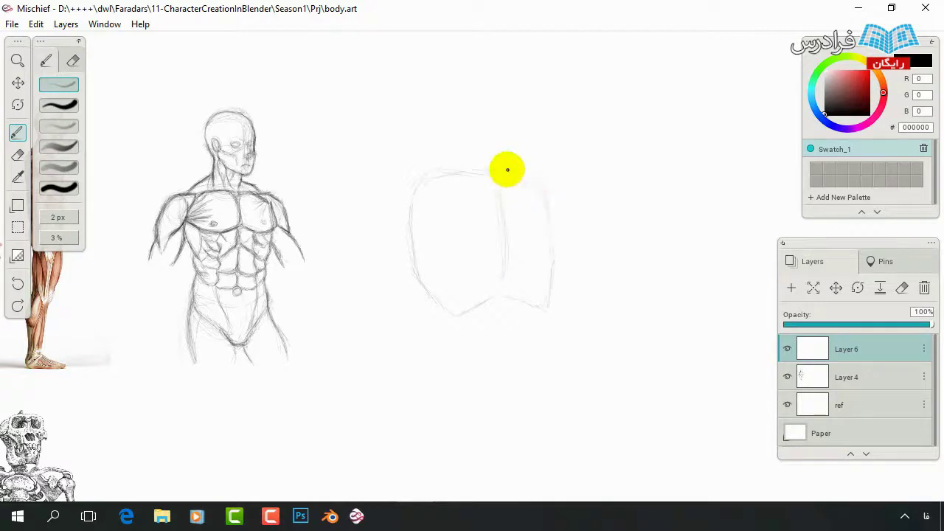
{"action": "left_click_drag", "start_coordinate": [418, 208], "coordinate": [422, 234]}
{"action": "left_click_drag", "start_coordinate": [419, 184], "coordinate": [544, 218]}
Select the torso block and move it slightly left and down.
{"action": "key", "text": "s"}
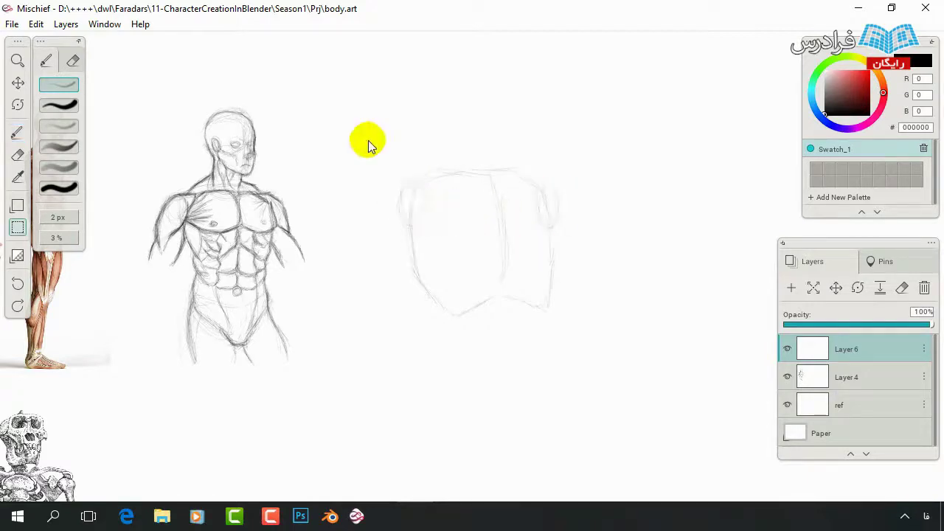
{"action": "left_click_drag", "start_coordinate": [369, 143], "coordinate": [600, 362]}
{"action": "left_click_drag", "start_coordinate": [596, 144], "coordinate": [581, 140]}
{"action": "left_click_drag", "start_coordinate": [498, 212], "coordinate": [480, 228]}
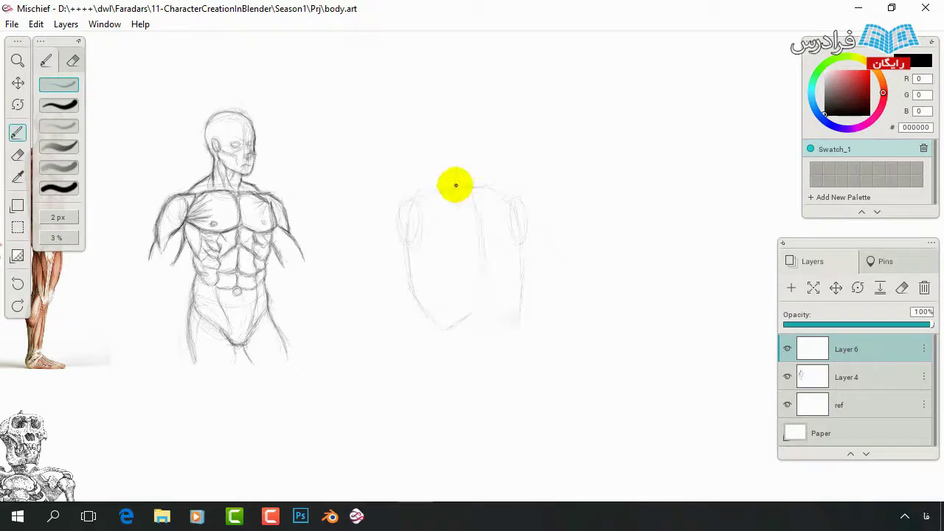
Add shoulders, neck, chest line, left arm diagonal and a head outline.
{"action": "mouse_move", "coordinate": [452, 201]}
{"action": "left_mouse_down"}
{"action": "mouse_move", "coordinate": [416, 237]}
{"action": "mouse_move", "coordinate": [447, 253]}
{"action": "mouse_move", "coordinate": [518, 243]}
{"action": "left_mouse_up"}
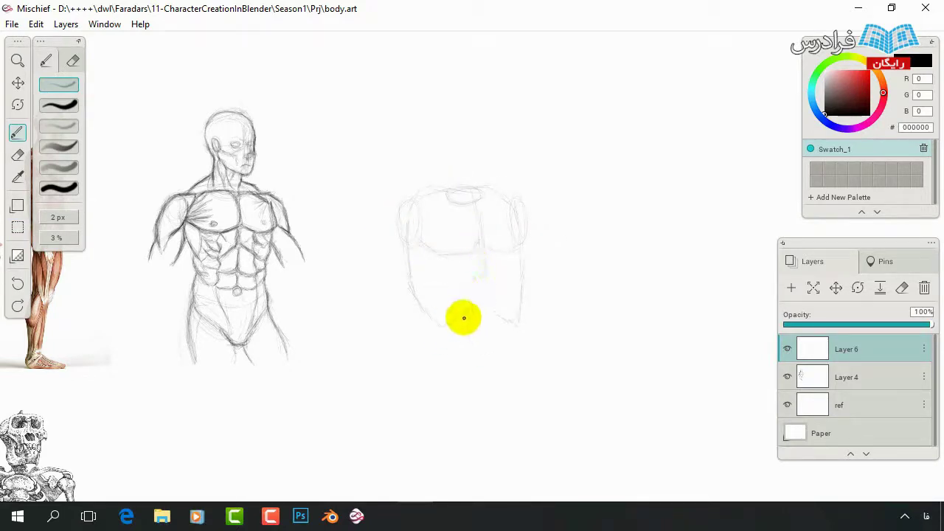
{"action": "left_click_drag", "start_coordinate": [464, 296], "coordinate": [525, 310]}
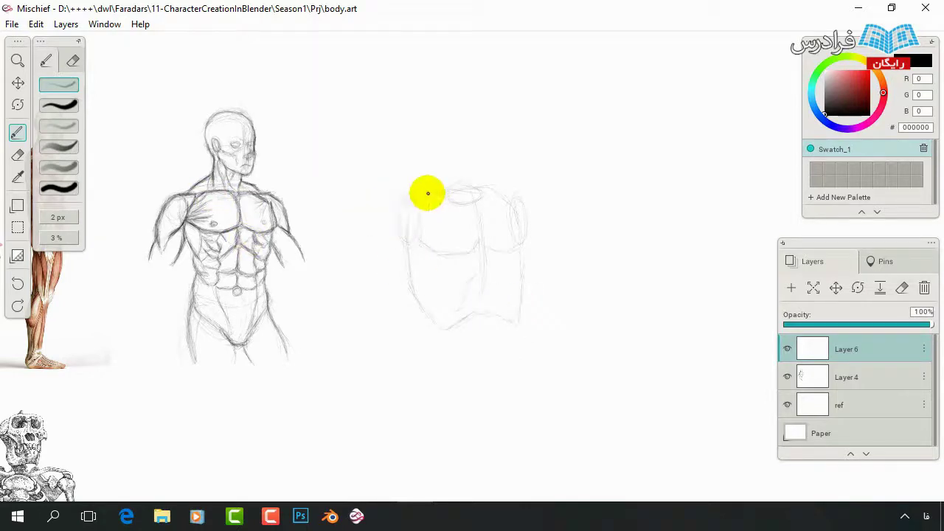
{"action": "mouse_move", "coordinate": [428, 192]}
{"action": "left_mouse_down"}
{"action": "mouse_move", "coordinate": [392, 200]}
{"action": "mouse_move", "coordinate": [369, 238]}
{"action": "mouse_move", "coordinate": [433, 202]}
{"action": "mouse_move", "coordinate": [411, 198]}
{"action": "mouse_move", "coordinate": [370, 240]}
{"action": "mouse_move", "coordinate": [362, 259]}
{"action": "mouse_move", "coordinate": [388, 270]}
{"action": "left_mouse_up"}
{"action": "mouse_move", "coordinate": [350, 303]}
{"action": "left_mouse_down"}
{"action": "mouse_move", "coordinate": [428, 239]}
{"action": "mouse_move", "coordinate": [478, 251]}
{"action": "left_mouse_up"}
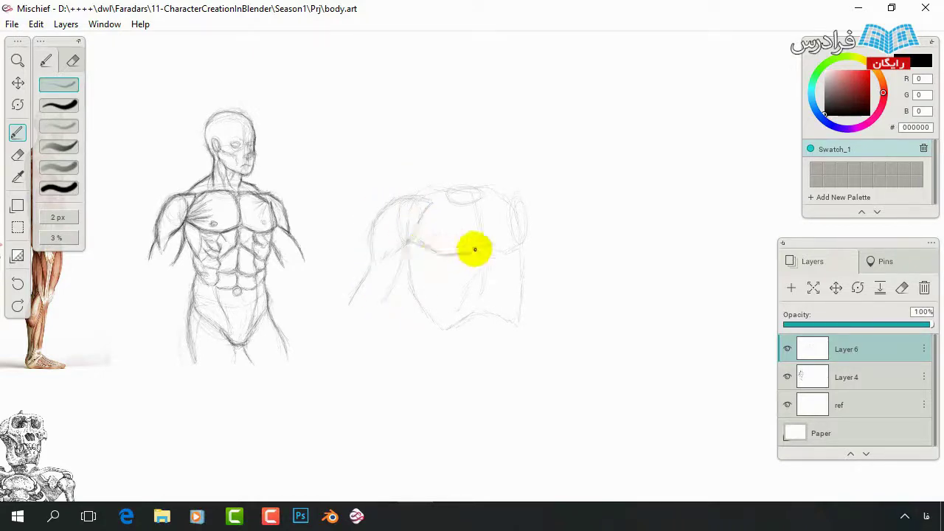
{"action": "mouse_move", "coordinate": [476, 190]}
{"action": "left_mouse_down"}
{"action": "mouse_move", "coordinate": [447, 180]}
{"action": "mouse_move", "coordinate": [440, 155]}
{"action": "mouse_move", "coordinate": [462, 180]}
{"action": "mouse_move", "coordinate": [432, 158]}
{"action": "mouse_move", "coordinate": [480, 171]}
{"action": "mouse_move", "coordinate": [485, 183]}
{"action": "mouse_move", "coordinate": [493, 165]}
{"action": "mouse_move", "coordinate": [464, 122]}
{"action": "mouse_move", "coordinate": [482, 122]}
{"action": "mouse_move", "coordinate": [432, 148]}
{"action": "mouse_move", "coordinate": [429, 125]}
{"action": "mouse_move", "coordinate": [464, 93]}
{"action": "mouse_move", "coordinate": [438, 143]}
{"action": "left_mouse_up"}
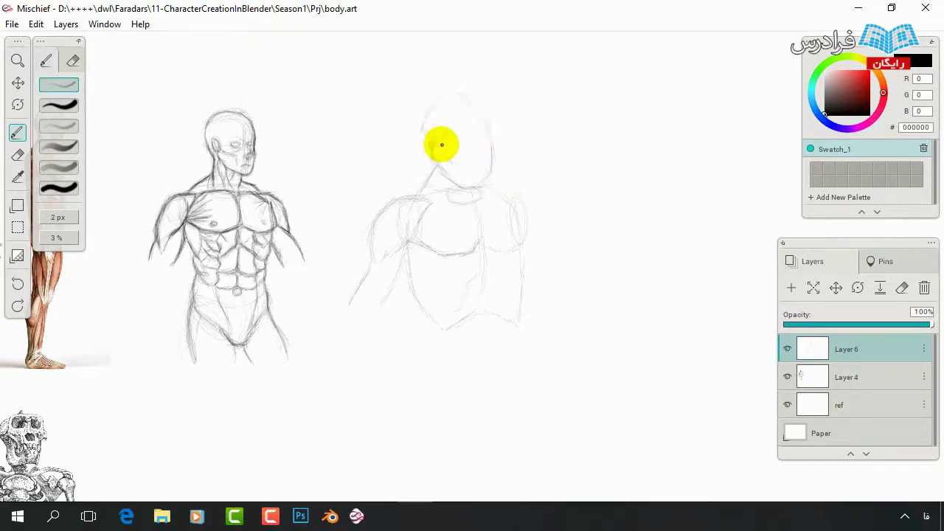
{"action": "left_click_drag", "start_coordinate": [394, 184], "coordinate": [434, 152]}
Shrink and lower the rough head, then refine its top arc and neck outline.
{"action": "key", "text": "s"}
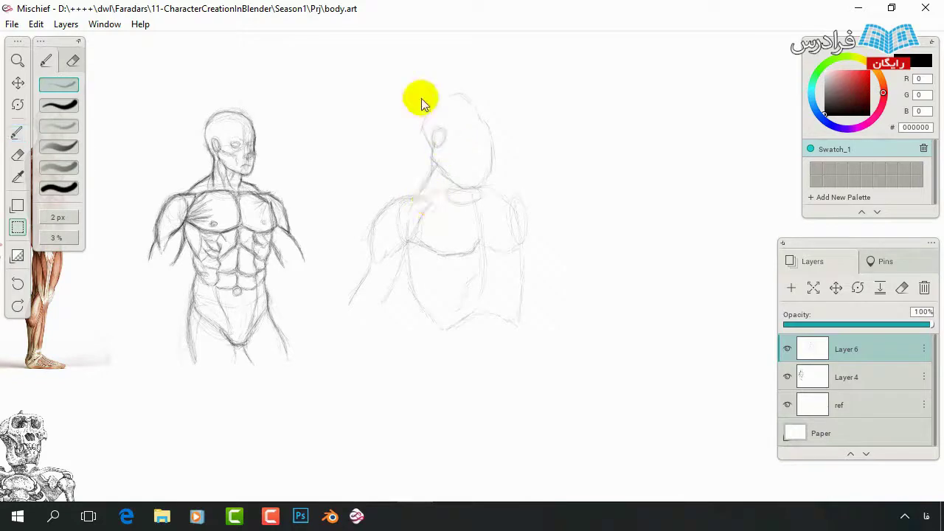
{"action": "mouse_move", "coordinate": [399, 79]}
{"action": "left_mouse_down"}
{"action": "mouse_move", "coordinate": [526, 190]}
{"action": "mouse_move", "coordinate": [509, 194]}
{"action": "left_mouse_up"}
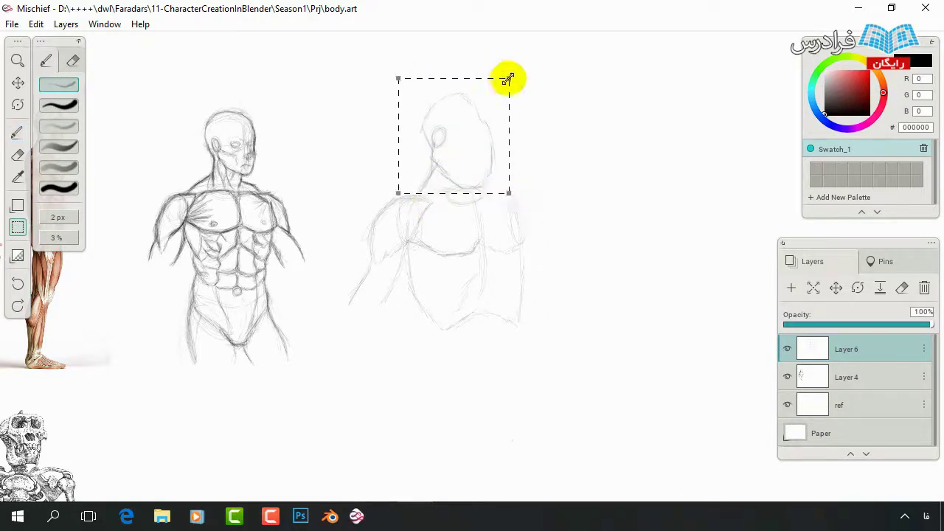
{"action": "left_click_drag", "start_coordinate": [506, 78], "coordinate": [497, 86]}
{"action": "left_click_drag", "start_coordinate": [487, 122], "coordinate": [480, 140]}
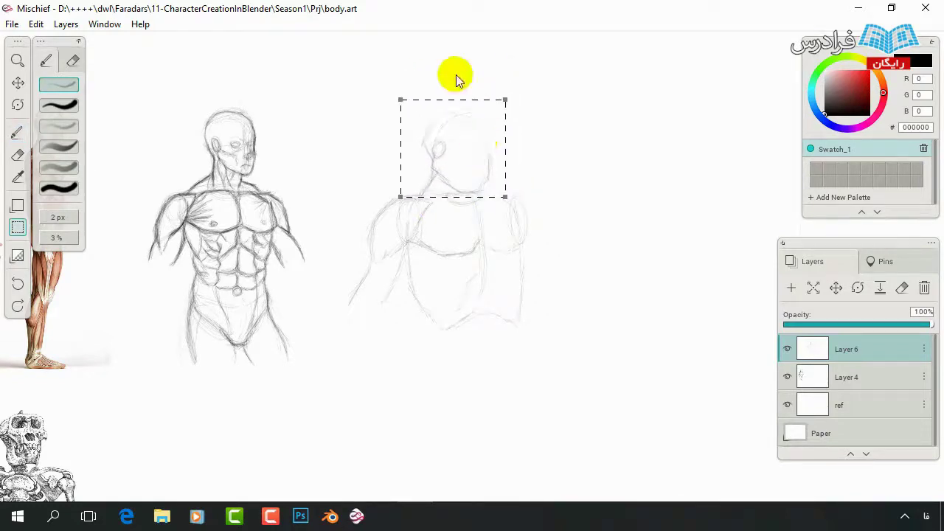
{"action": "key", "text": "b"}
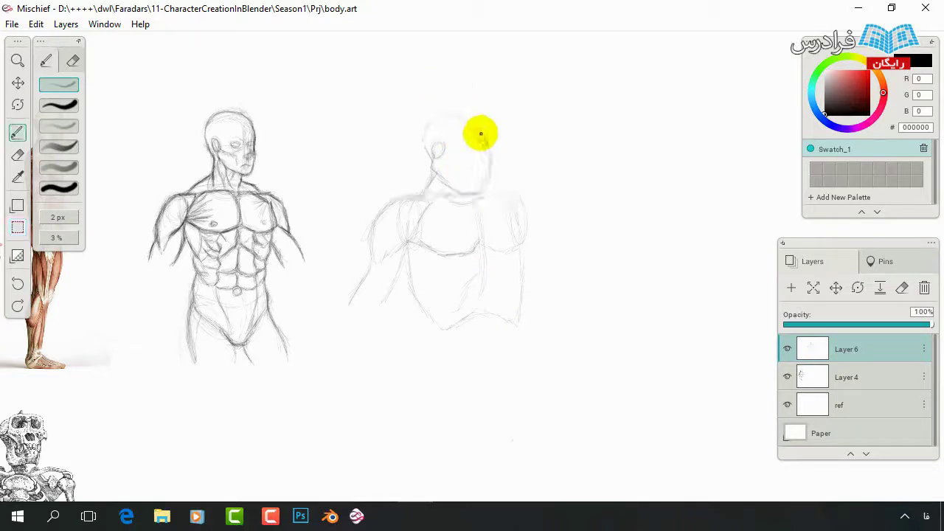
{"action": "left_click_drag", "start_coordinate": [448, 115], "coordinate": [427, 125]}
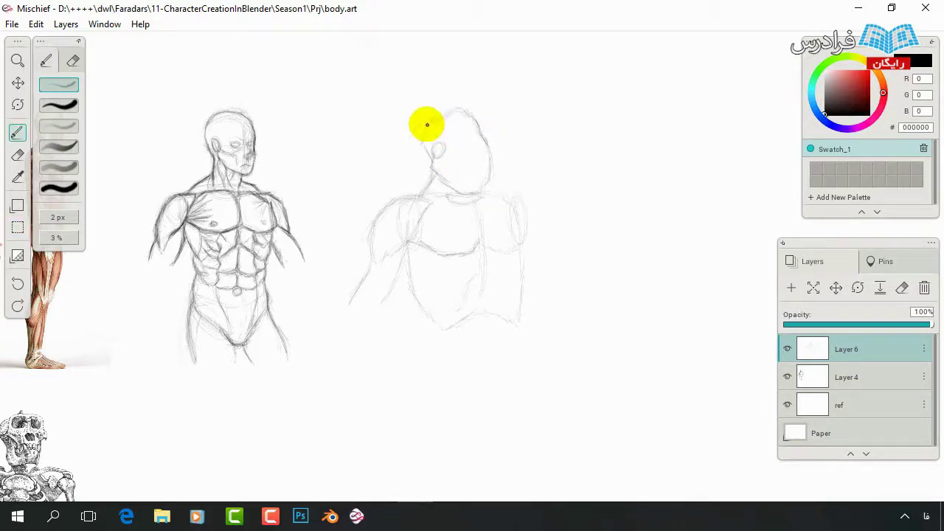
{"action": "mouse_move", "coordinate": [416, 162]}
{"action": "left_mouse_down"}
{"action": "mouse_move", "coordinate": [470, 141]}
{"action": "mouse_move", "coordinate": [456, 144]}
{"action": "mouse_move", "coordinate": [453, 181]}
{"action": "mouse_move", "coordinate": [494, 221]}
{"action": "left_mouse_up"}
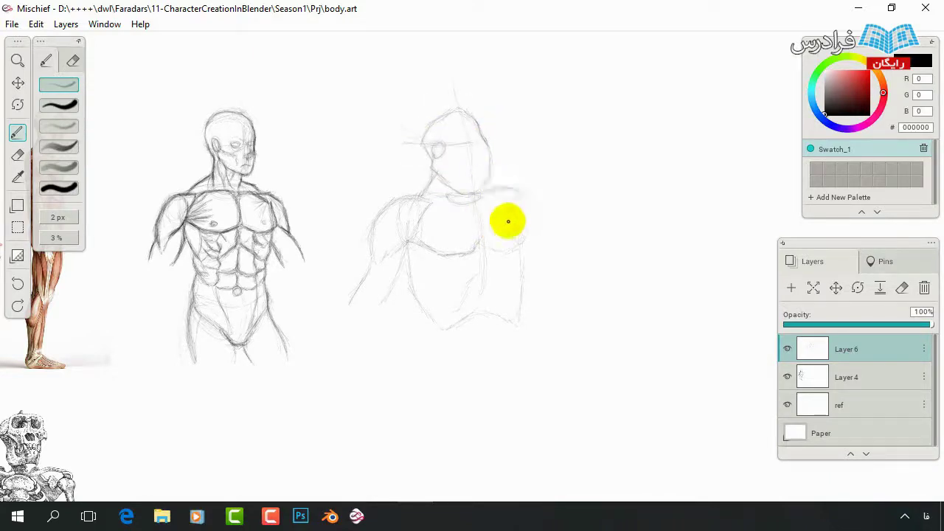
Draw the right deltoid and upper arm, chest-abdomen lines and the pelvis line.
{"action": "mouse_move", "coordinate": [510, 188]}
{"action": "left_mouse_down"}
{"action": "mouse_move", "coordinate": [534, 224]}
{"action": "mouse_move", "coordinate": [538, 268]}
{"action": "left_mouse_up"}
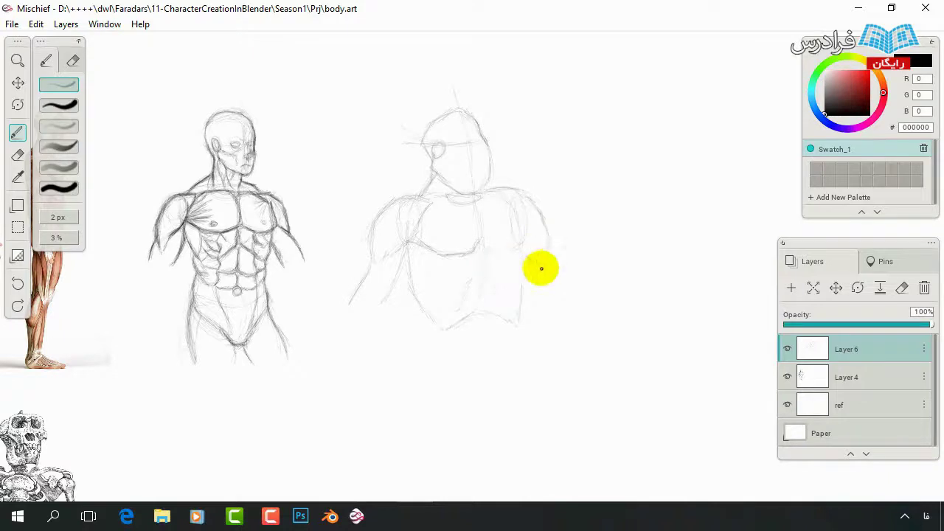
{"action": "left_click_drag", "start_coordinate": [530, 207], "coordinate": [561, 258]}
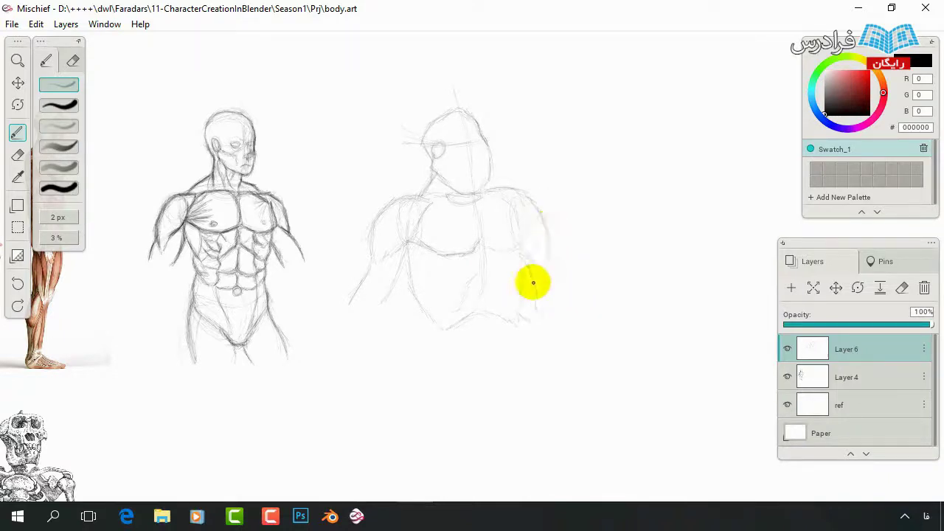
{"action": "mouse_move", "coordinate": [510, 236]}
{"action": "left_mouse_down"}
{"action": "mouse_move", "coordinate": [525, 277]}
{"action": "mouse_move", "coordinate": [517, 287]}
{"action": "mouse_move", "coordinate": [497, 250]}
{"action": "left_mouse_up"}
{"action": "left_click_drag", "start_coordinate": [417, 318], "coordinate": [431, 341]}
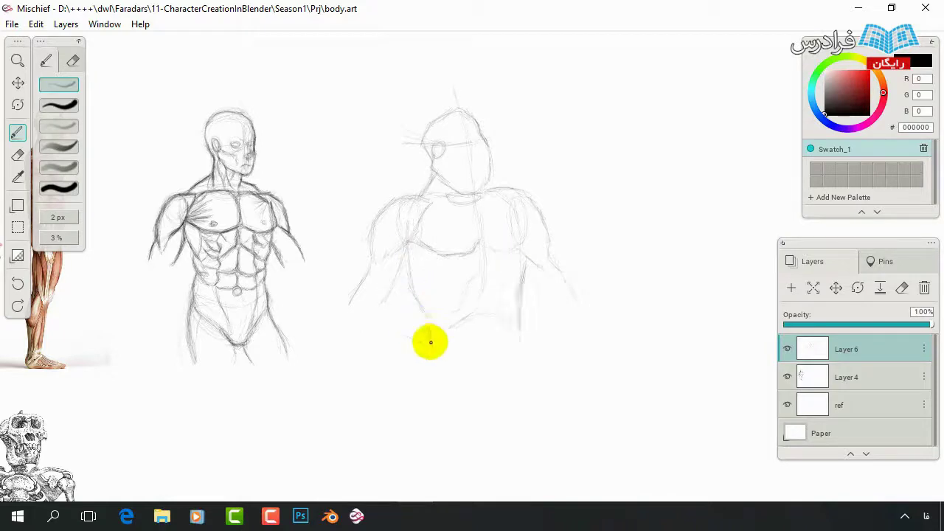
{"action": "mouse_move", "coordinate": [406, 254]}
{"action": "left_mouse_down"}
{"action": "mouse_move", "coordinate": [449, 288]}
{"action": "mouse_move", "coordinate": [480, 267]}
{"action": "mouse_move", "coordinate": [459, 298]}
{"action": "mouse_move", "coordinate": [425, 246]}
{"action": "mouse_move", "coordinate": [412, 280]}
{"action": "mouse_move", "coordinate": [479, 305]}
{"action": "mouse_move", "coordinate": [460, 280]}
{"action": "mouse_move", "coordinate": [442, 301]}
{"action": "left_mouse_up"}
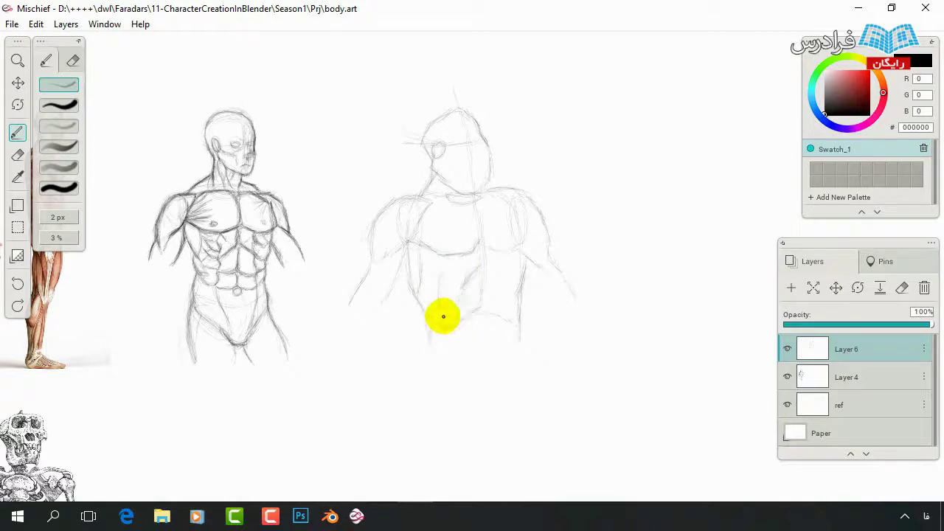
{"action": "mouse_move", "coordinate": [435, 342]}
{"action": "left_mouse_down"}
{"action": "mouse_move", "coordinate": [474, 272]}
{"action": "mouse_move", "coordinate": [480, 320]}
{"action": "left_mouse_up"}
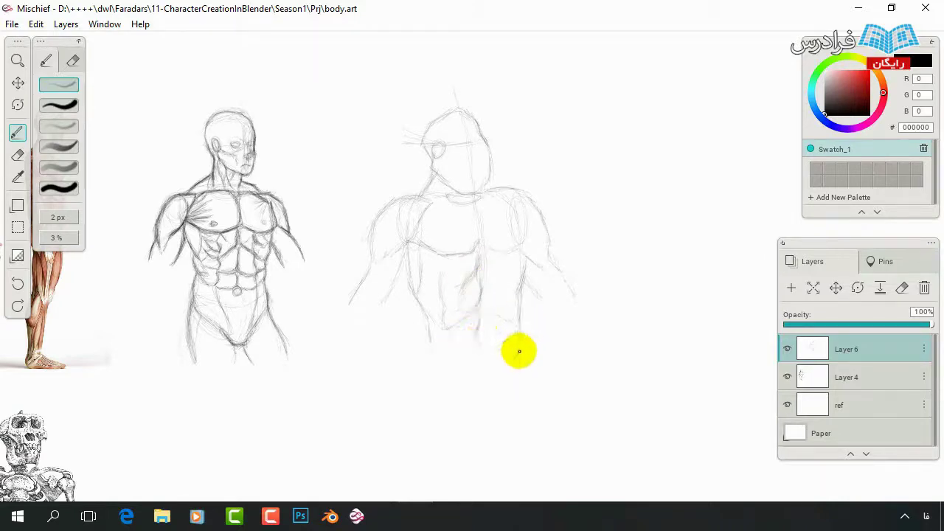
{"action": "mouse_move", "coordinate": [450, 367]}
{"action": "left_mouse_down"}
{"action": "mouse_move", "coordinate": [491, 377]}
{"action": "mouse_move", "coordinate": [467, 382]}
{"action": "mouse_move", "coordinate": [520, 356]}
{"action": "left_mouse_up"}
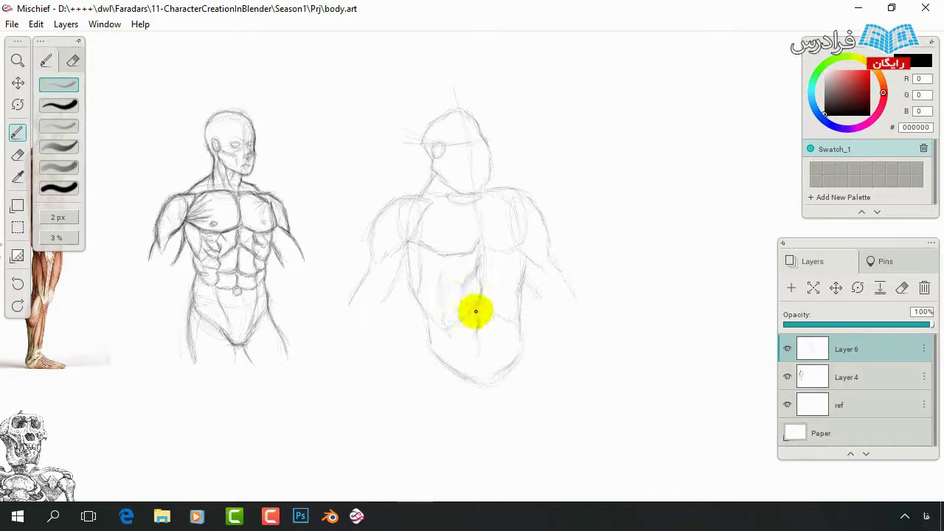
{"action": "key", "text": "e"}
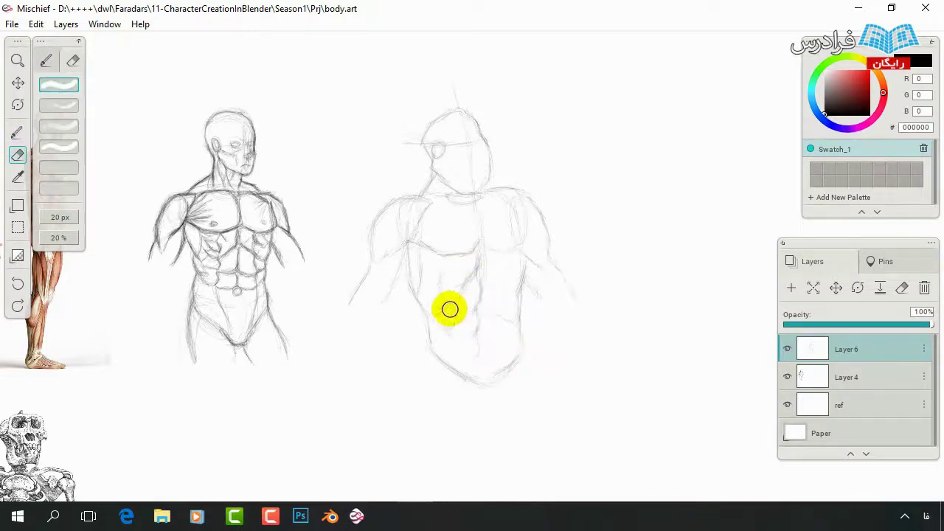